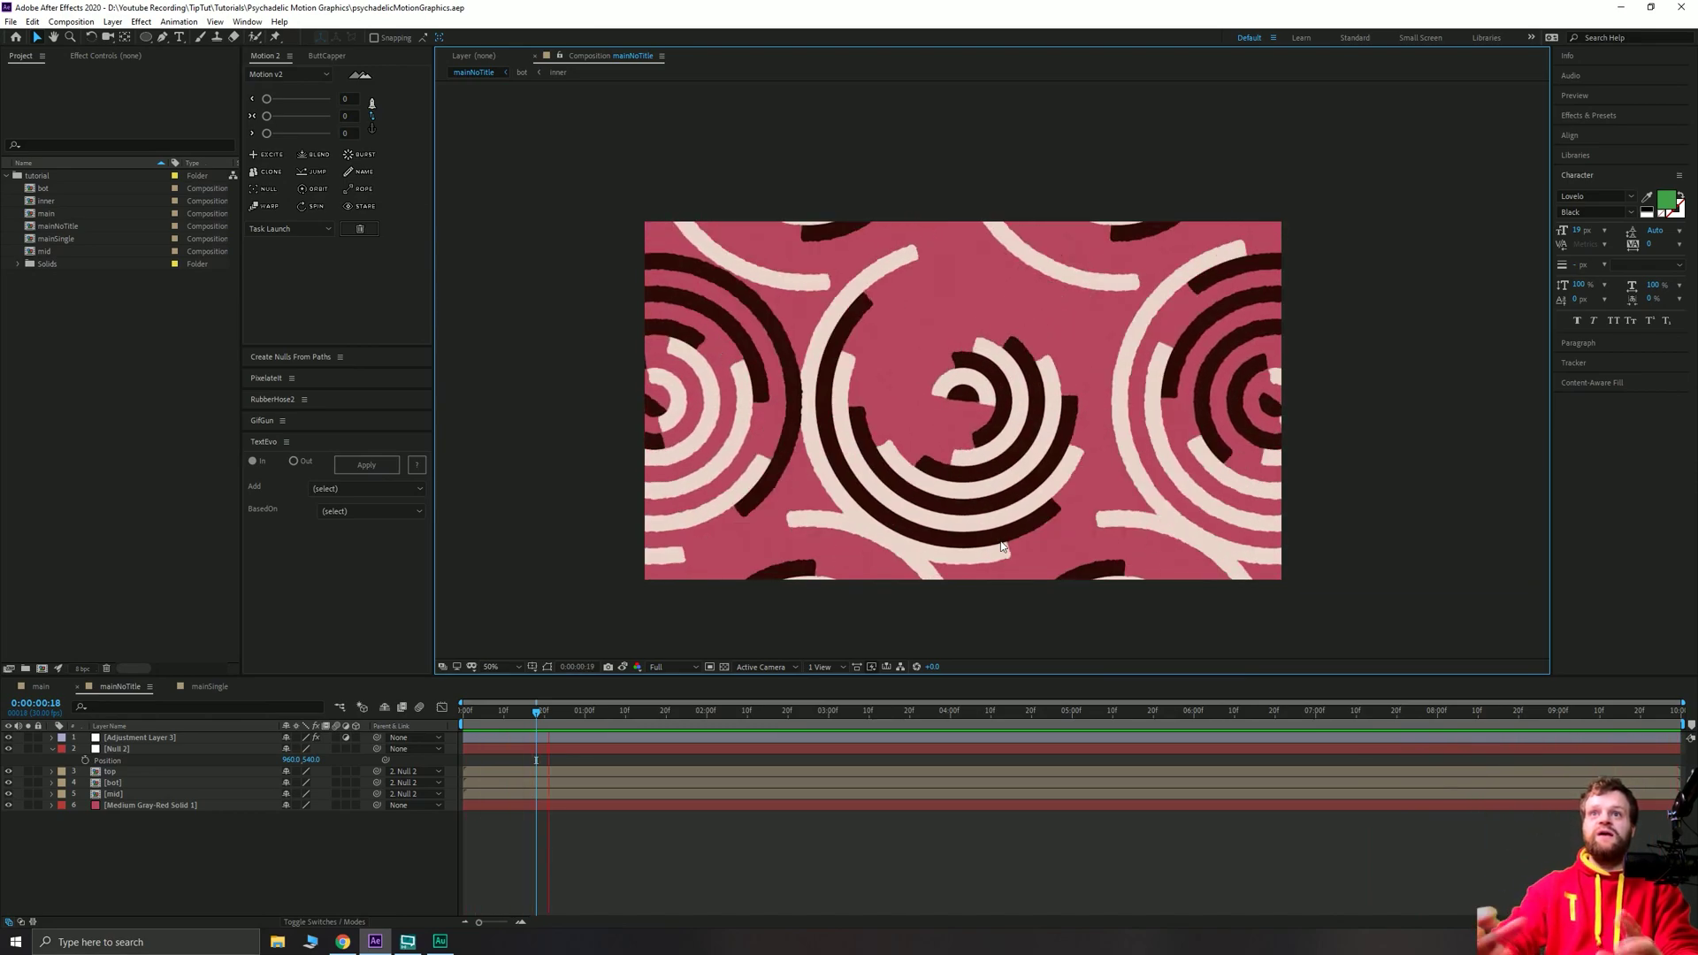
Preview the concentric circle animation in the mainSingle composition.
{"action": "left_click", "coordinate": [210, 687]}
{"action": "key", "text": "space"}
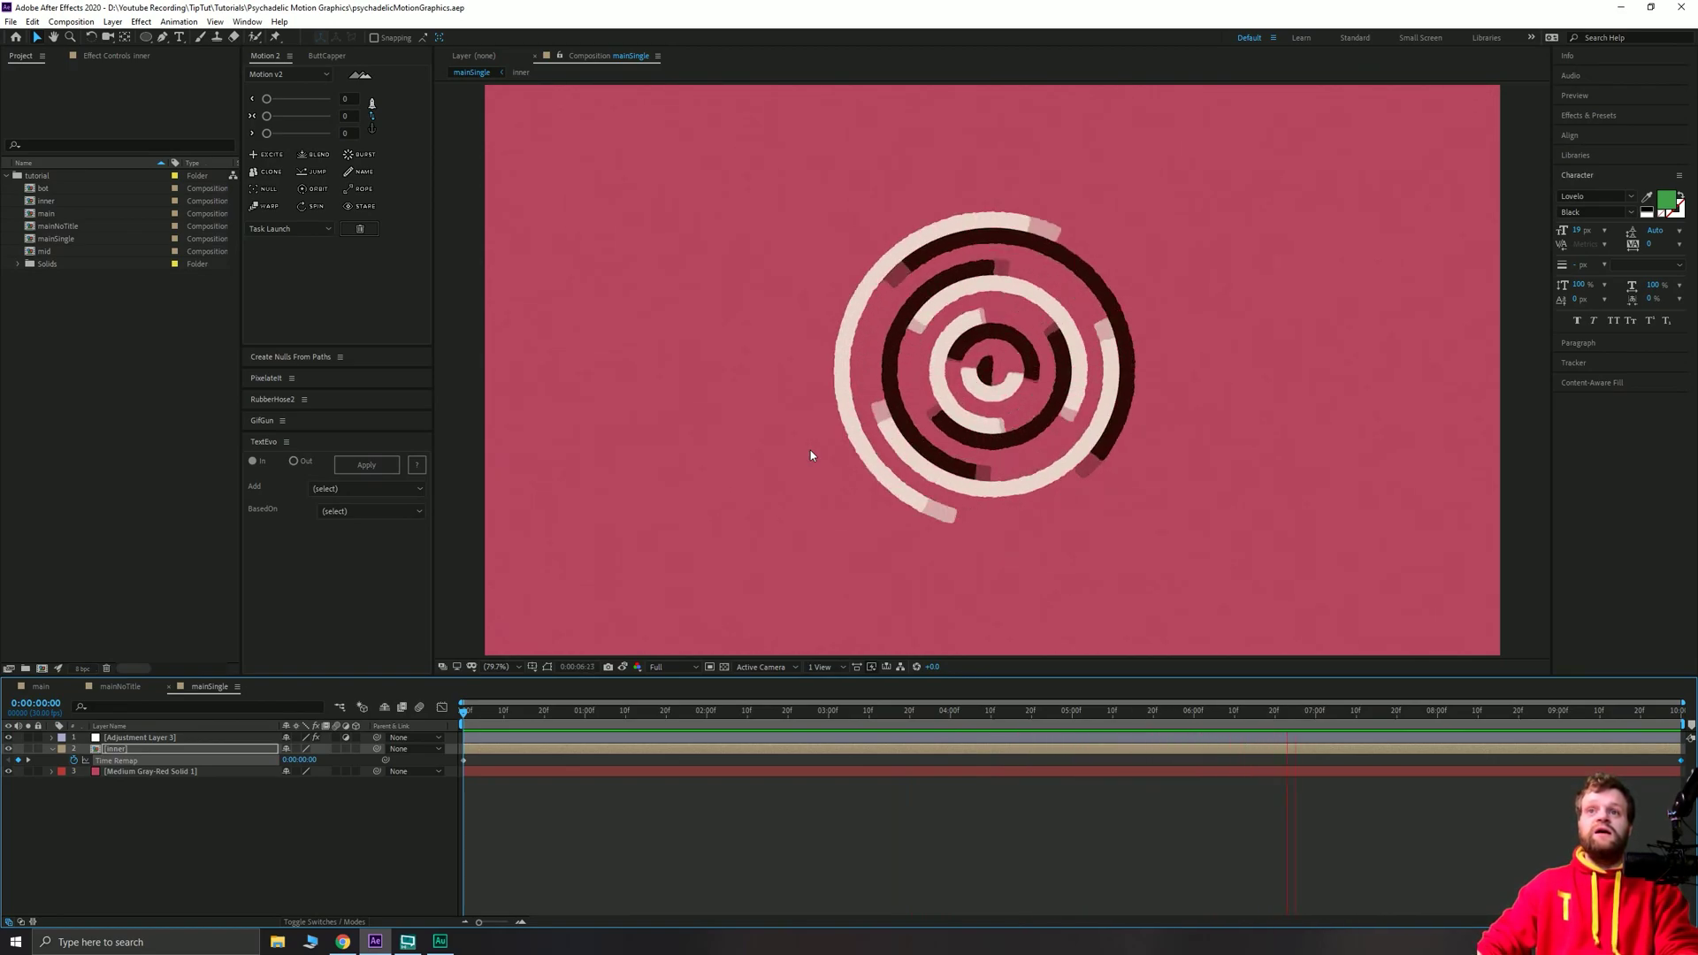
{"action": "key", "text": "space"}
Create a new 800 x 800 px composition at 30 fps with a 10-second duration.
{"action": "left_click", "coordinate": [71, 22]}
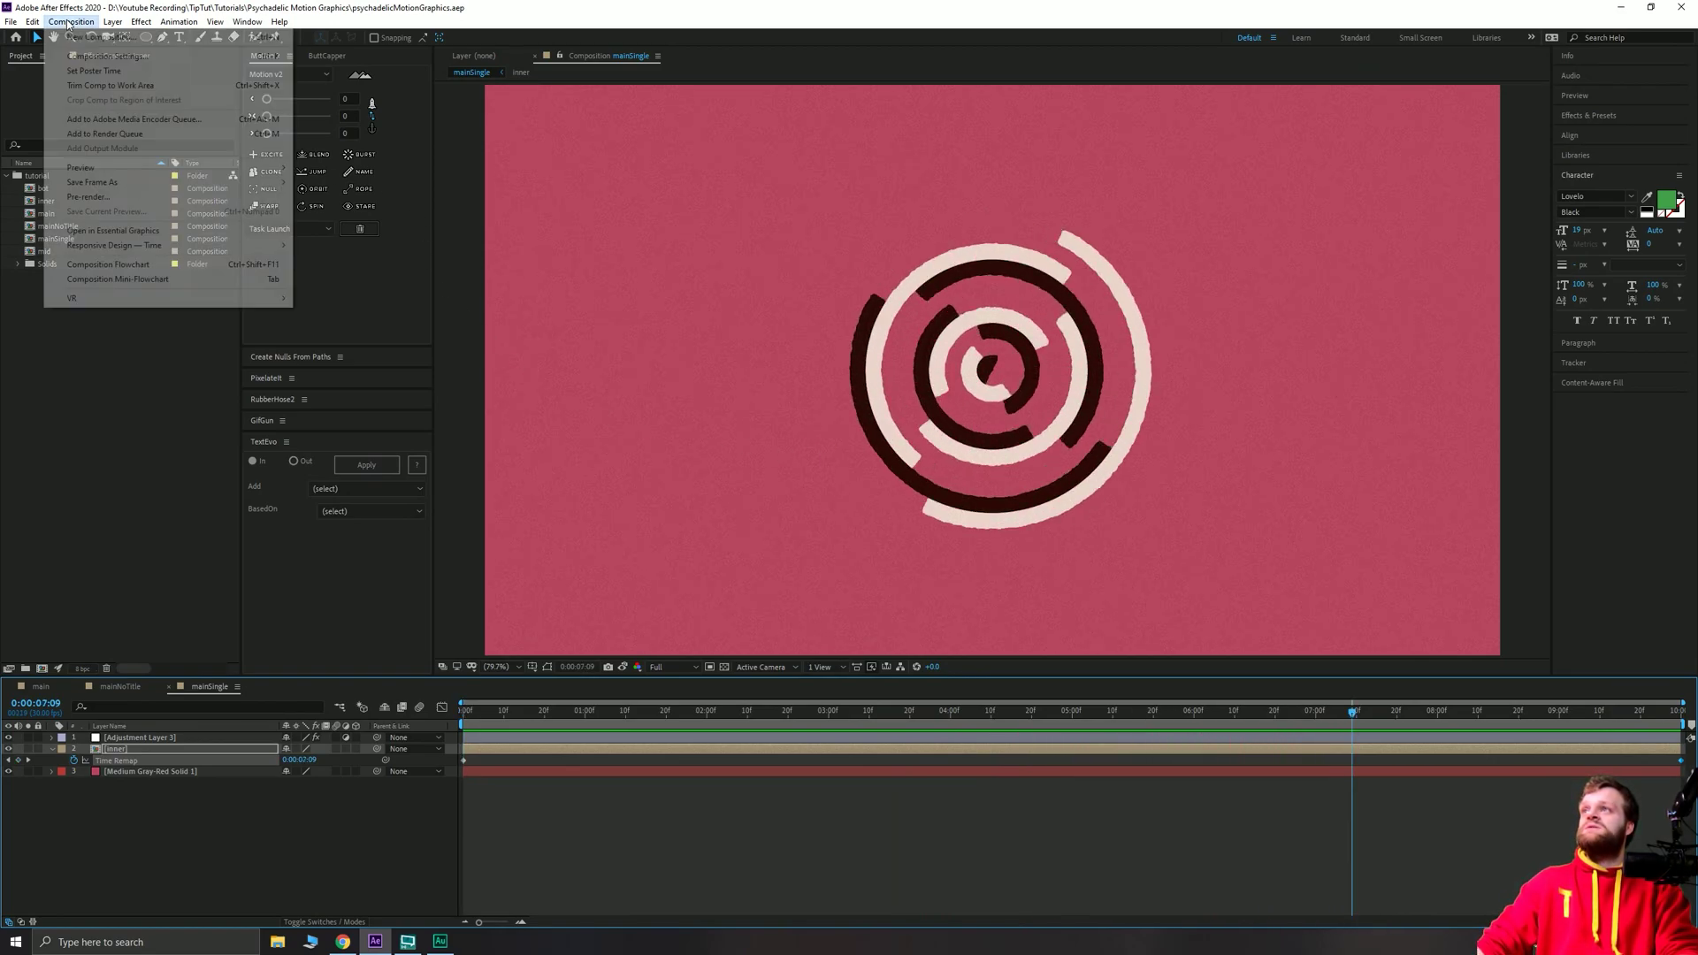
{"action": "left_click", "coordinate": [87, 35]}
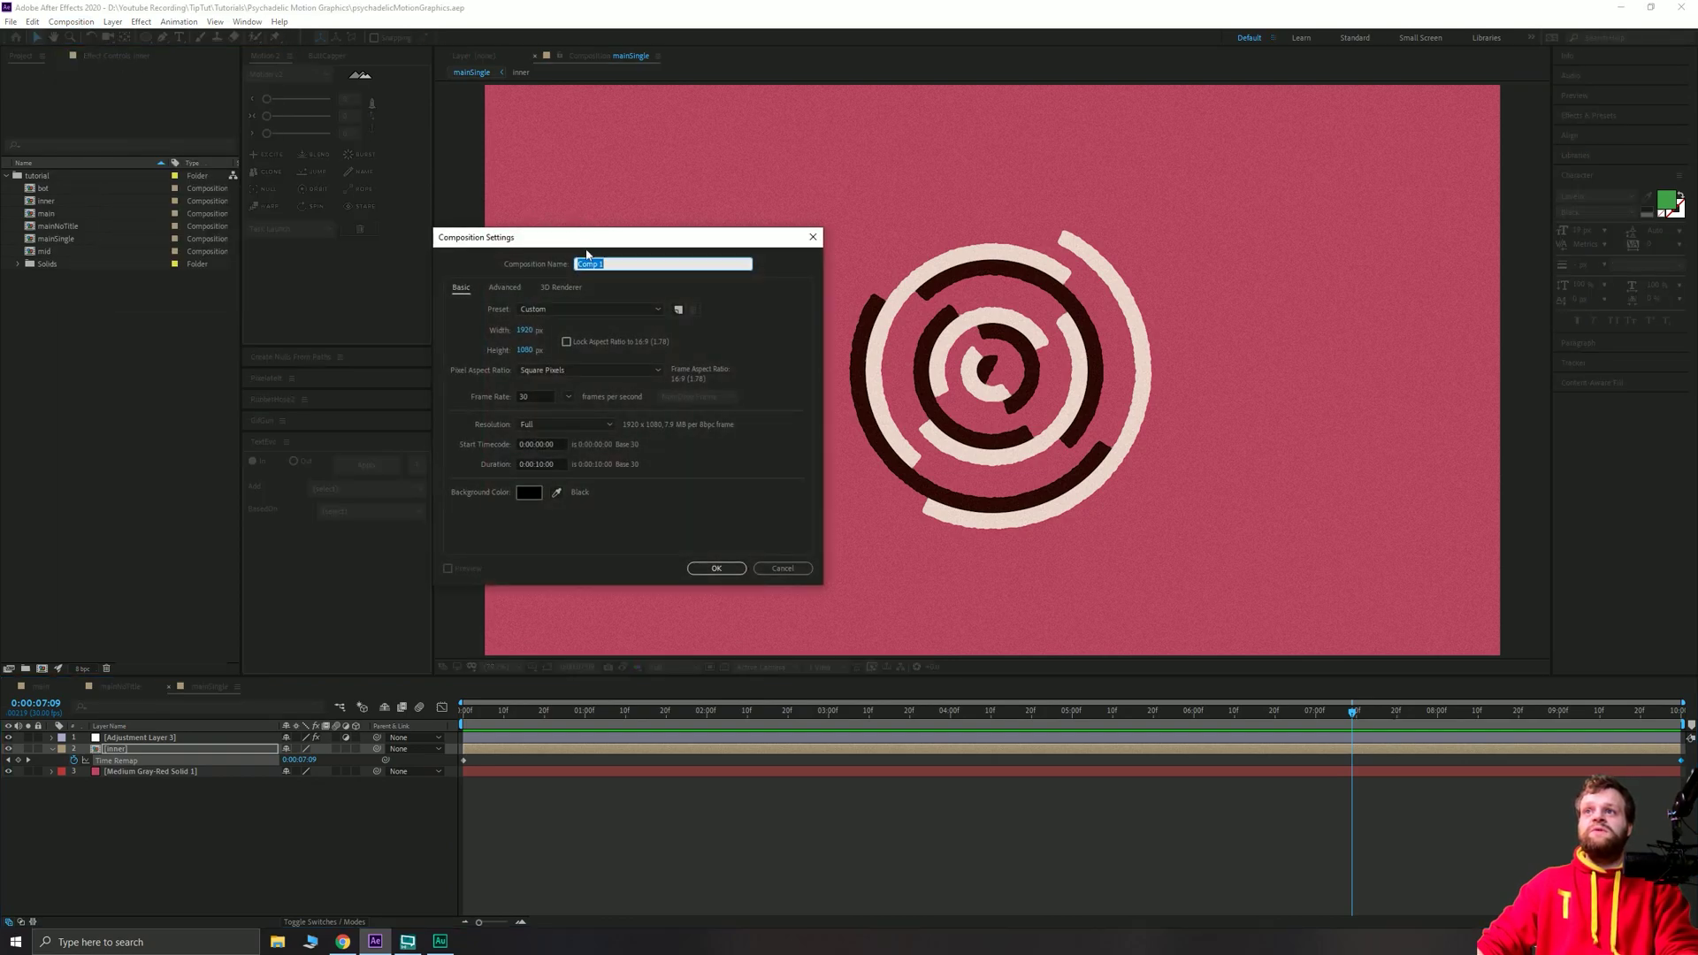
{"action": "left_click", "coordinate": [700, 363]}
{"action": "type", "text": "800"}
{"action": "key", "text": "Tab"}
{"action": "type", "text": "800"}
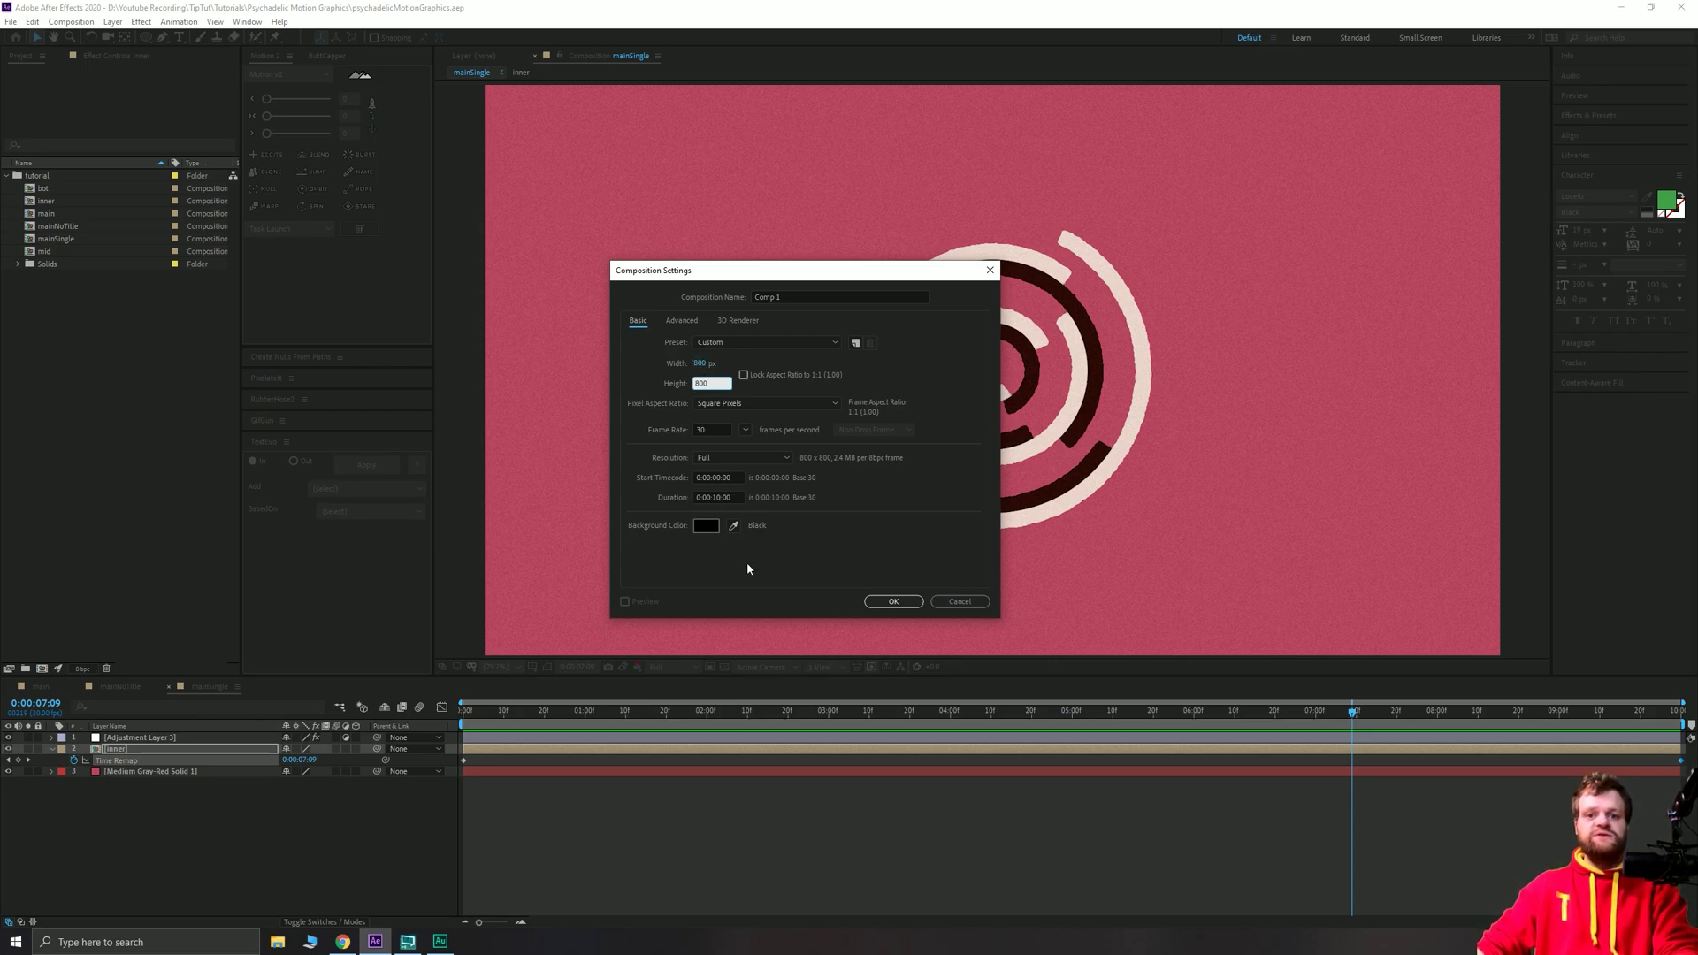
{"action": "left_click", "coordinate": [714, 498]}
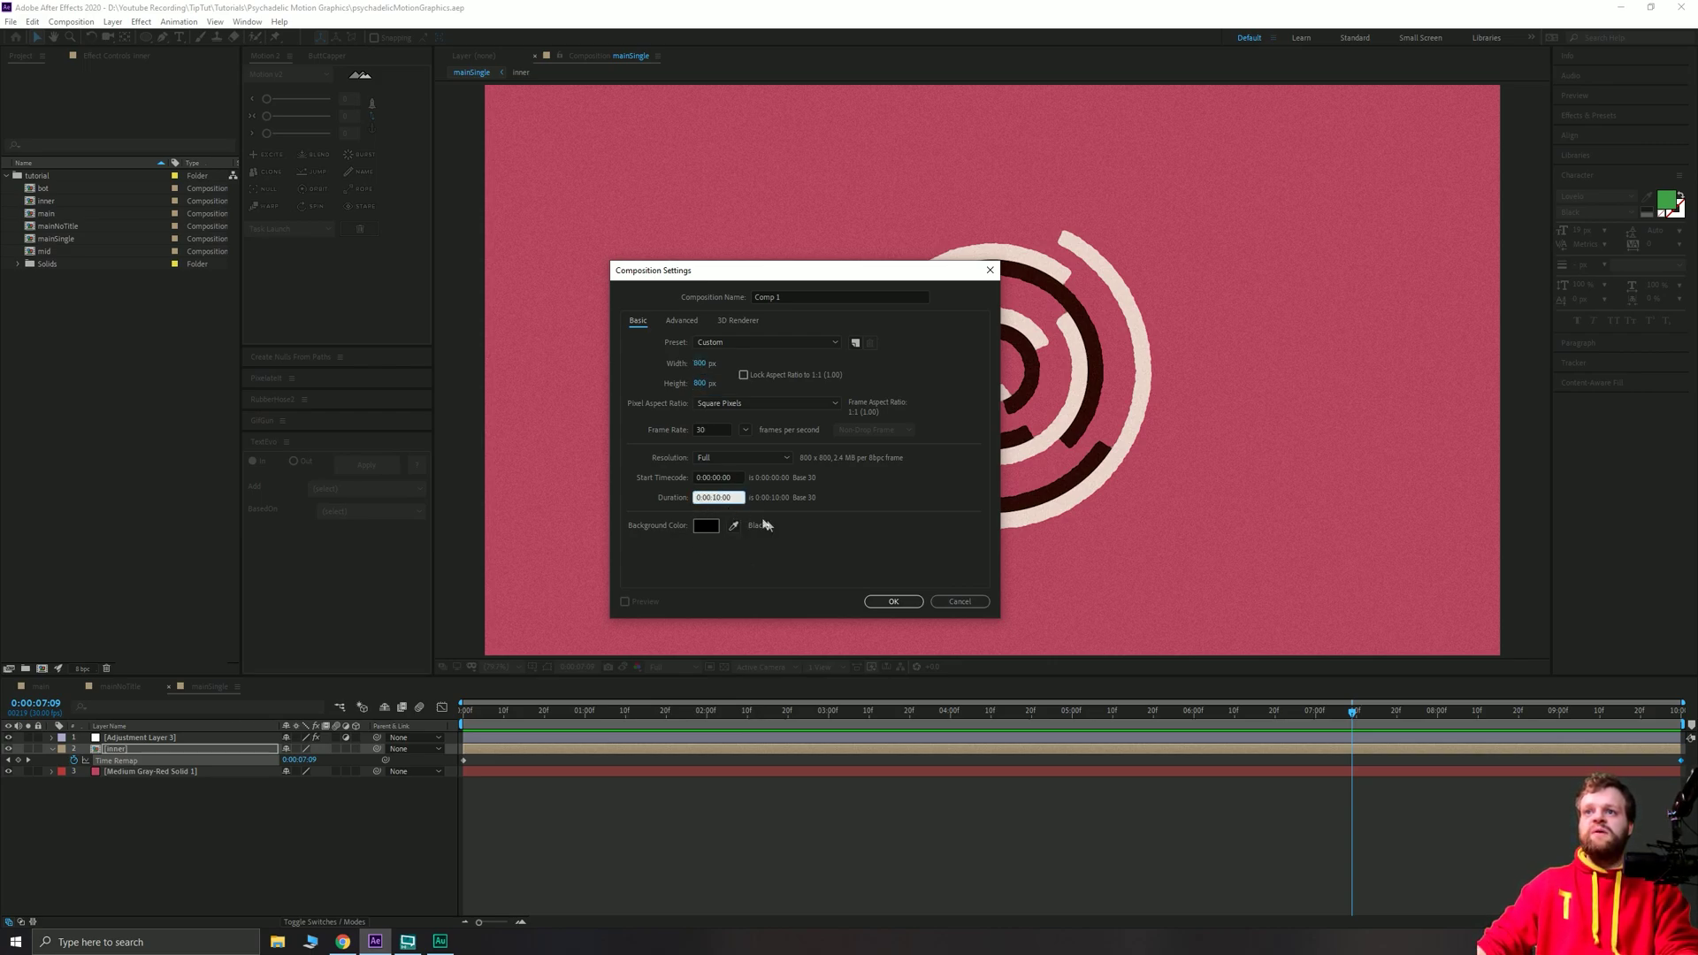
{"action": "left_click", "coordinate": [883, 603]}
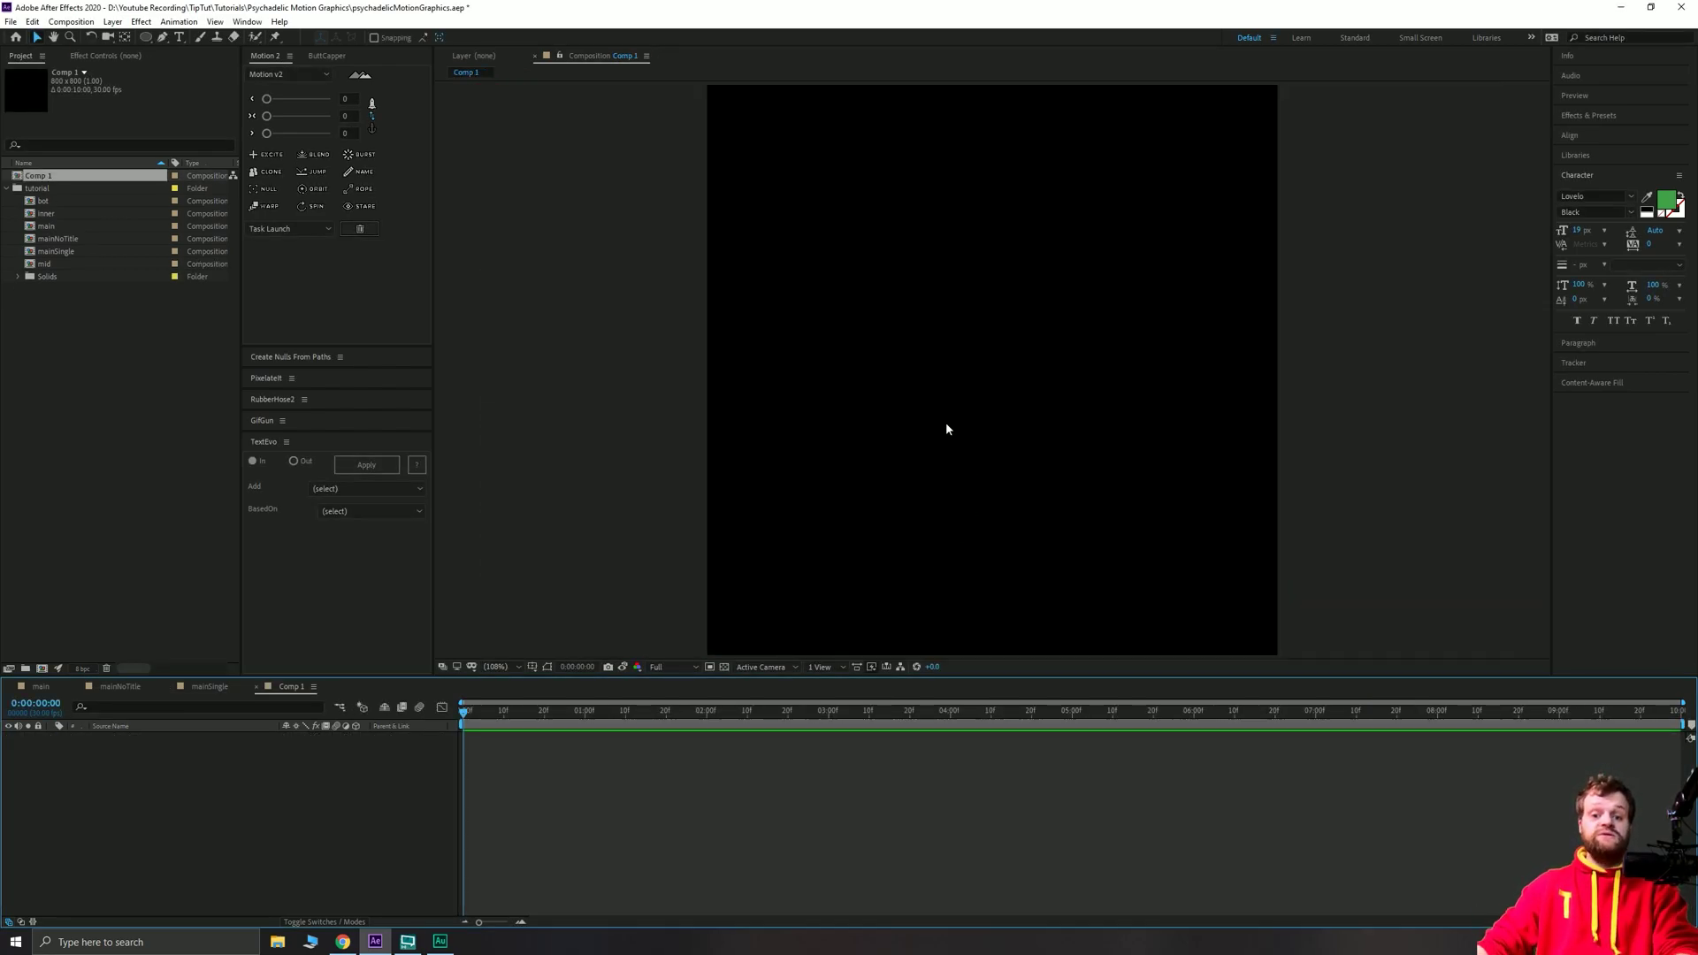
Add a composition-sized 800 x 800 px solid layer in the colour B6465F as the background.
{"action": "left_click", "coordinate": [582, 333]}
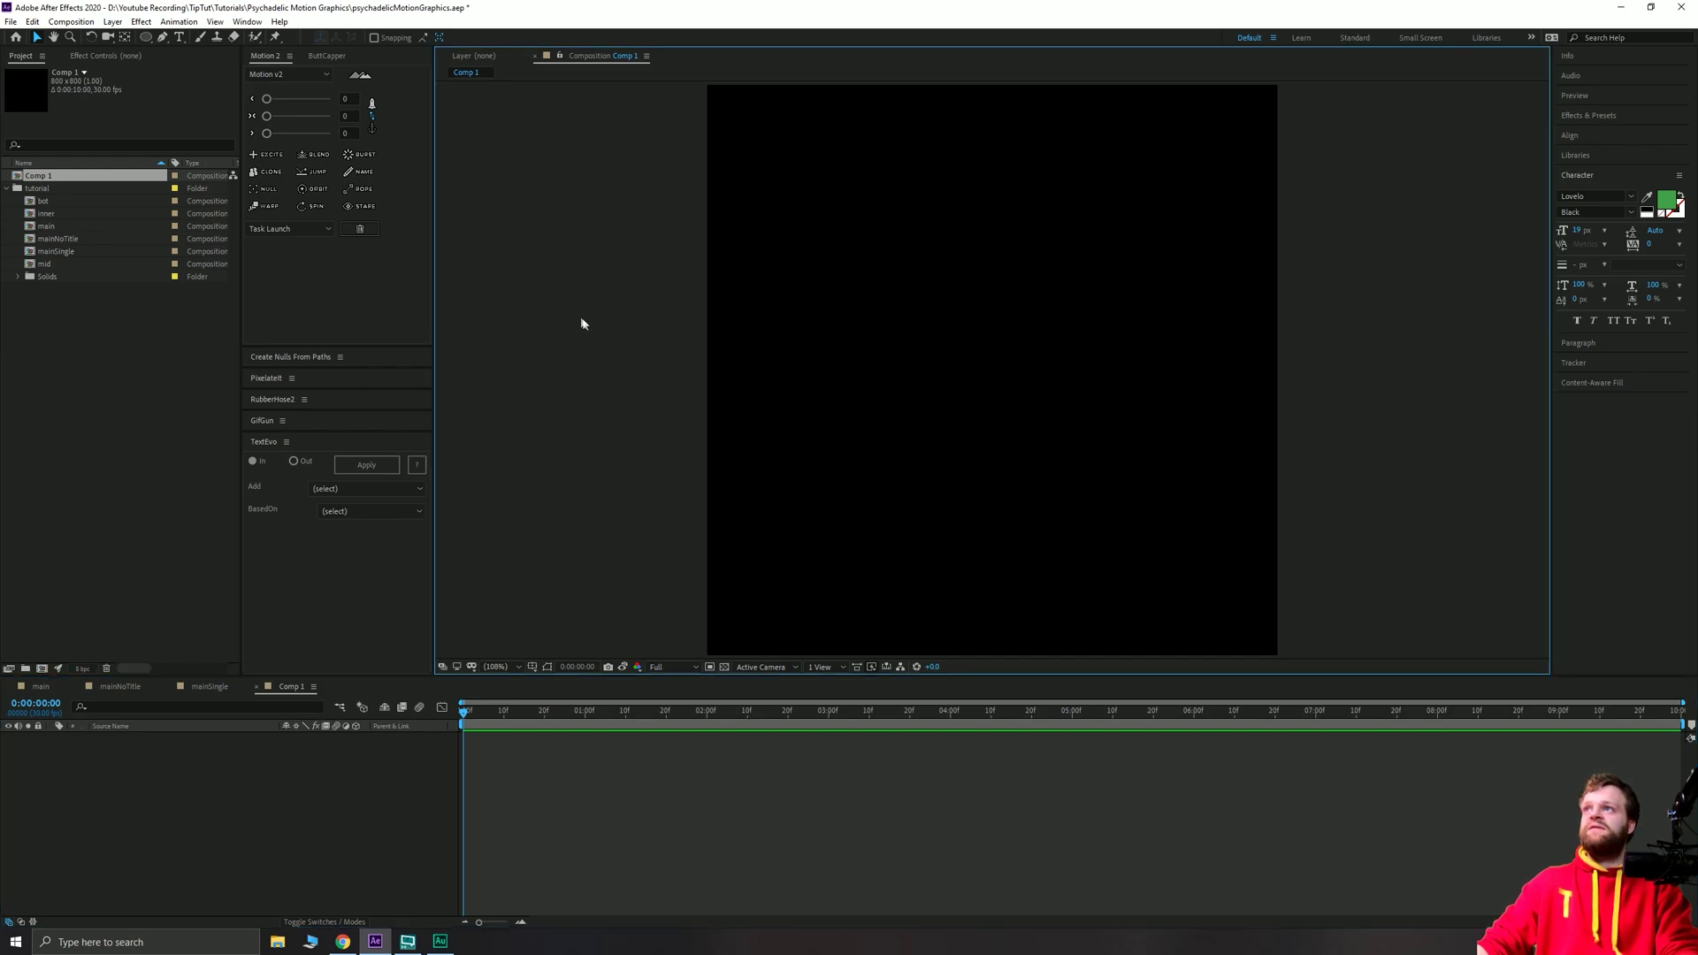
{"action": "left_click", "coordinate": [107, 21]}
{"action": "mouse_move", "coordinate": [221, 36]}
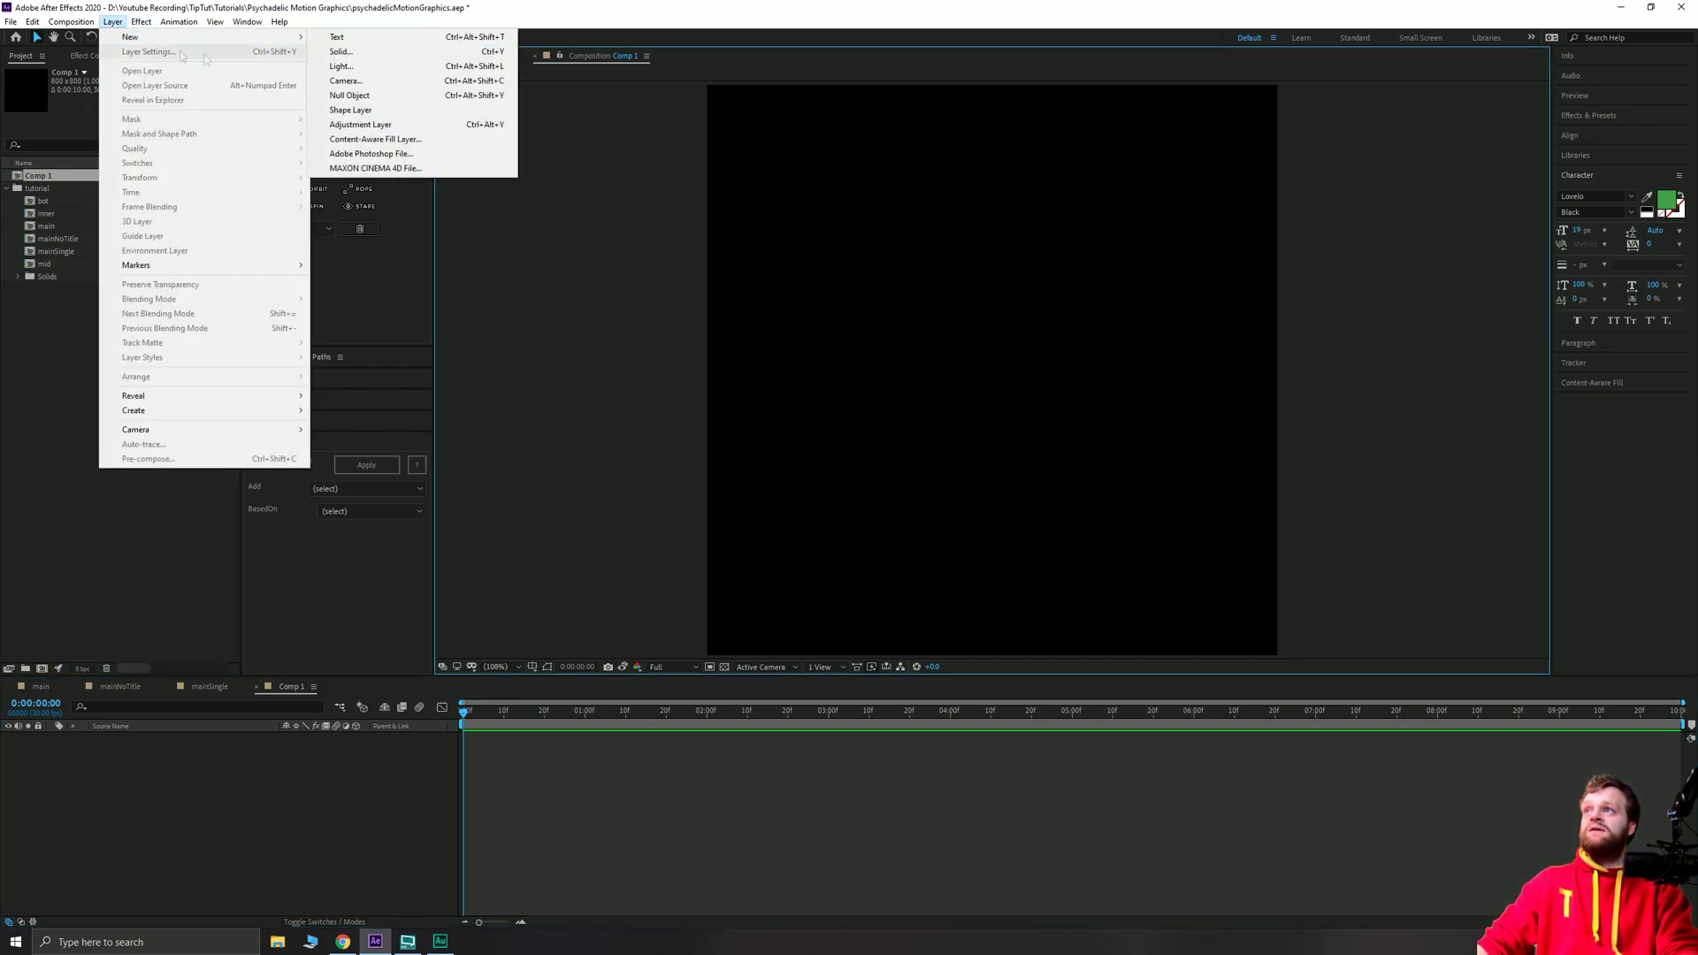
{"action": "left_click", "coordinate": [342, 52]}
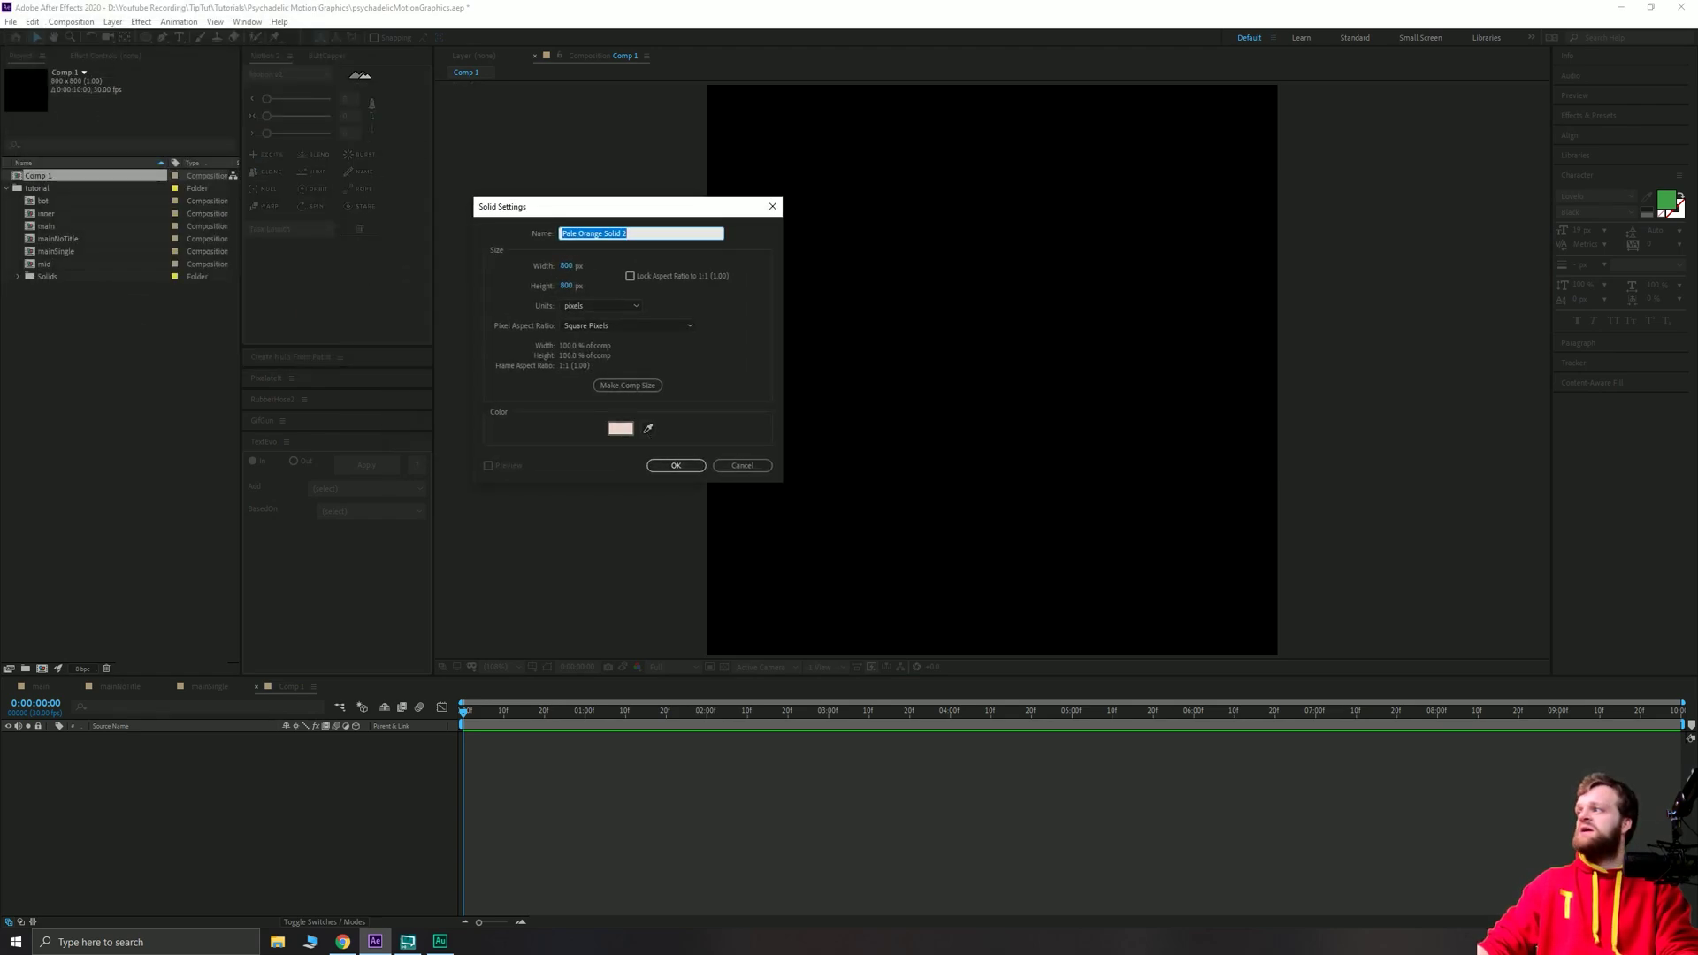
{"action": "key", "text": "alt+Tab"}
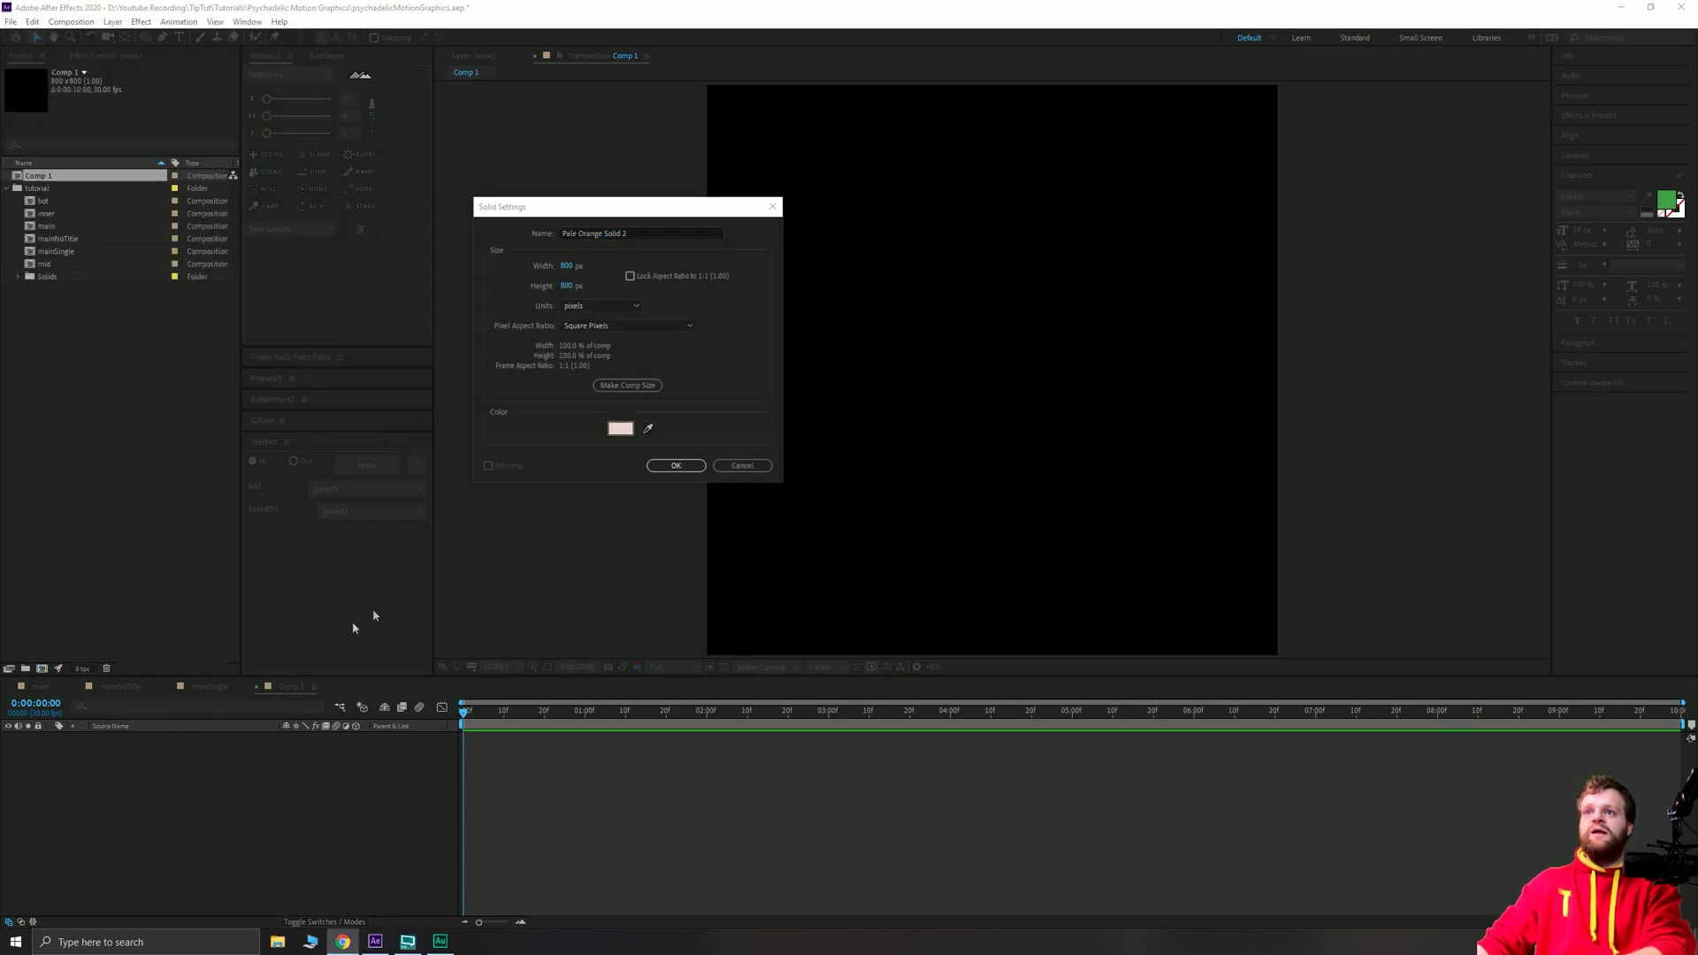
{"action": "left_click", "coordinate": [620, 428]}
{"action": "key", "text": "ctrl+v"}
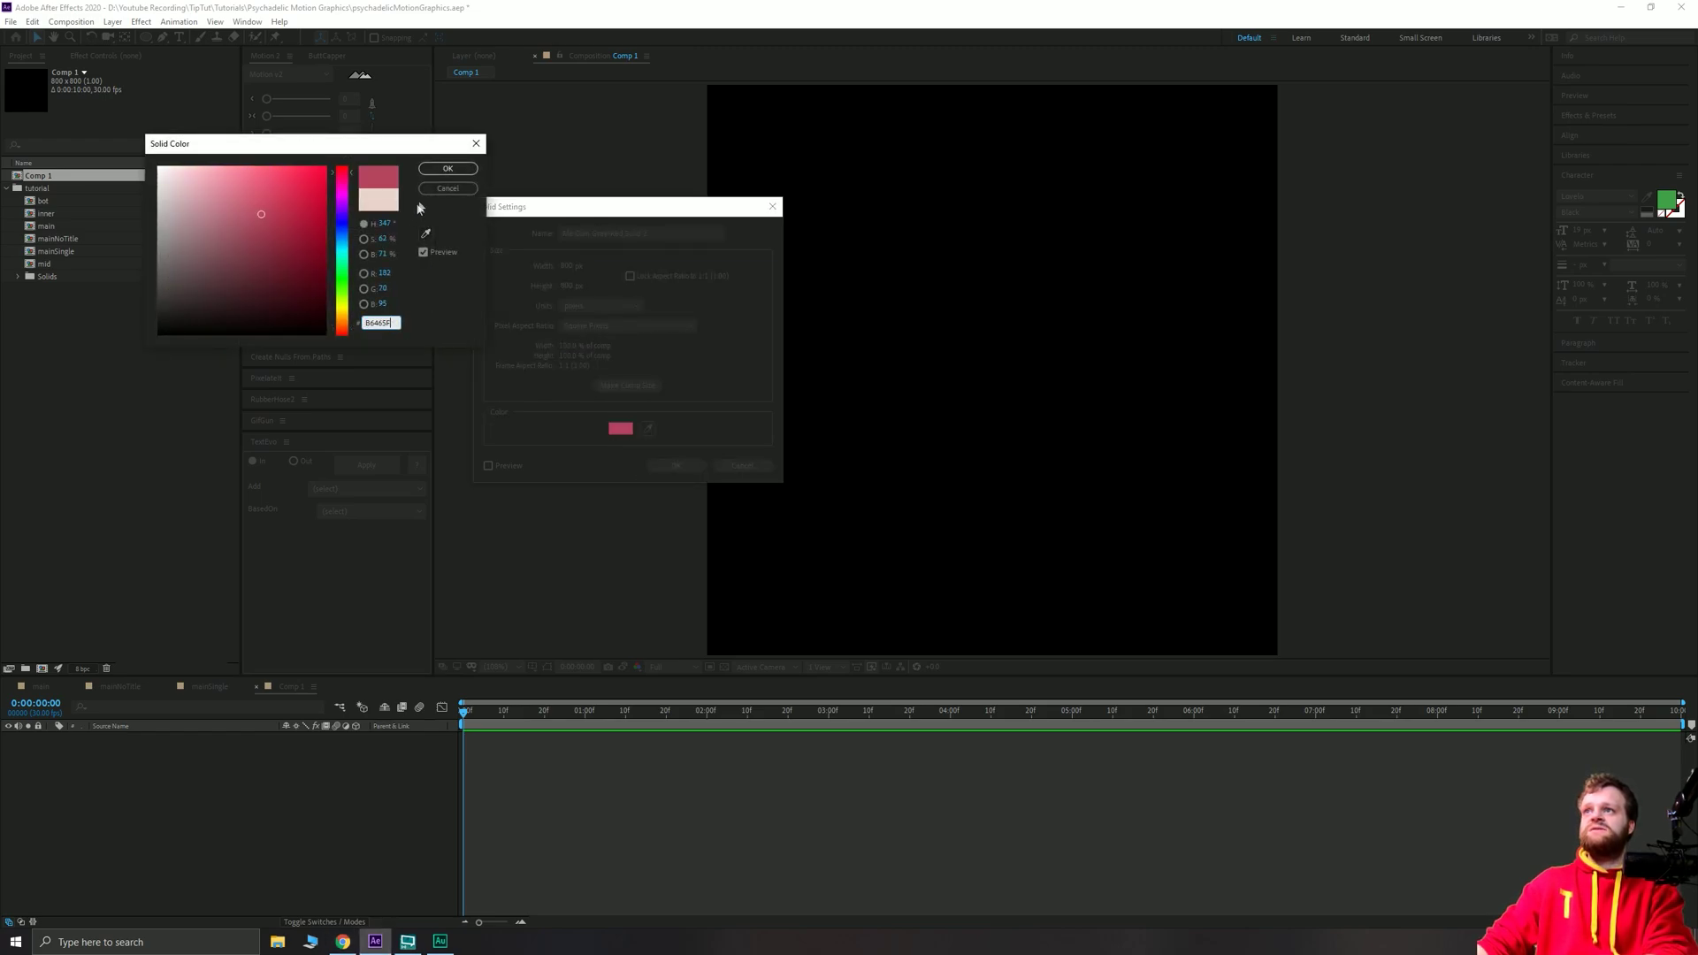
{"action": "left_click", "coordinate": [447, 168]}
{"action": "left_click", "coordinate": [686, 464]}
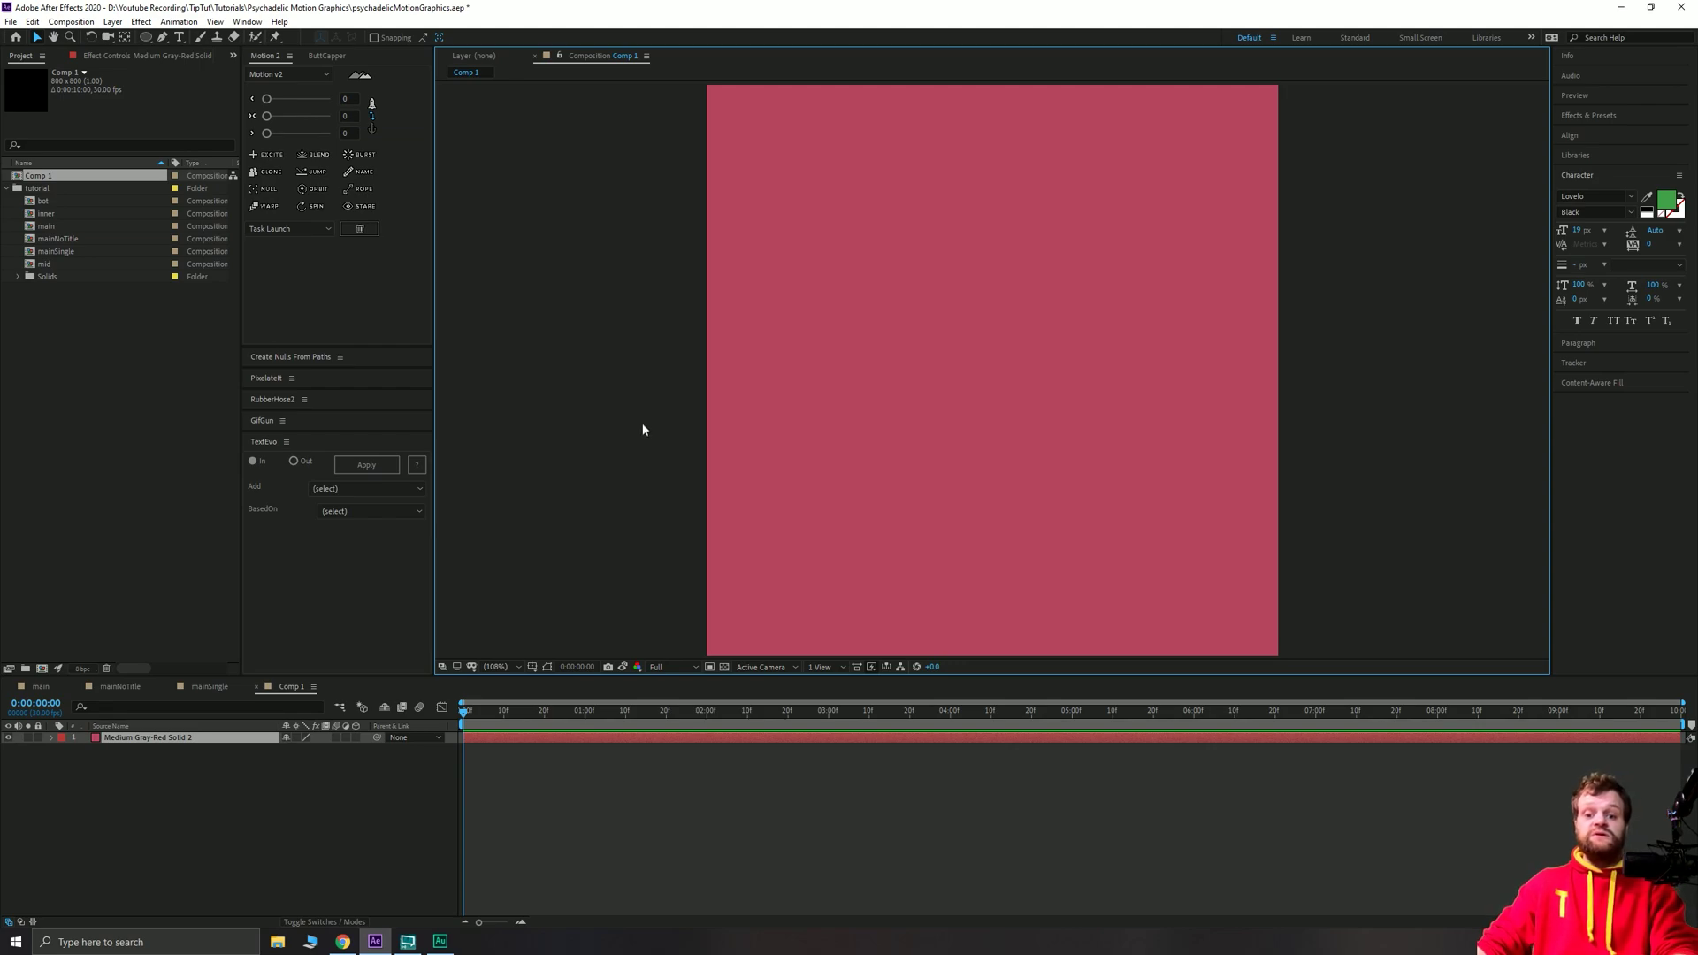
With no layer selected, set up the Ellipse tool with no fill and the stroke colour 2C0703.
{"action": "left_click", "coordinate": [613, 427]}
{"action": "left_click", "coordinate": [294, 780]}
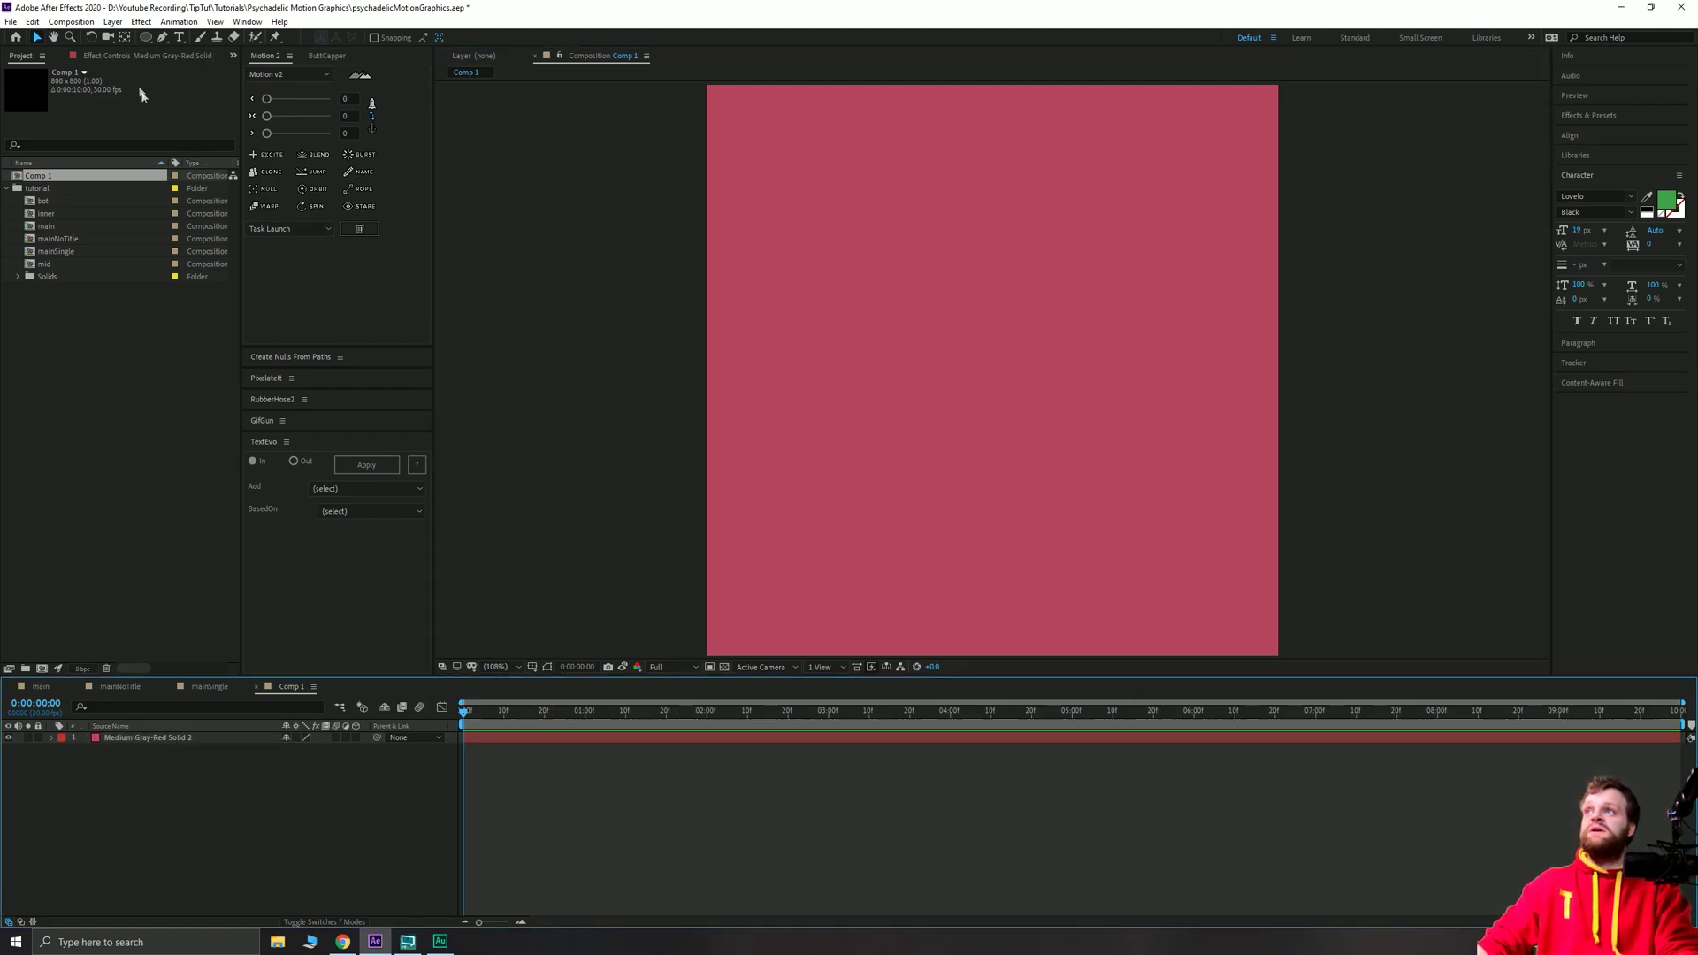
{"action": "left_click_drag", "start_coordinate": [147, 39], "coordinate": [191, 67]}
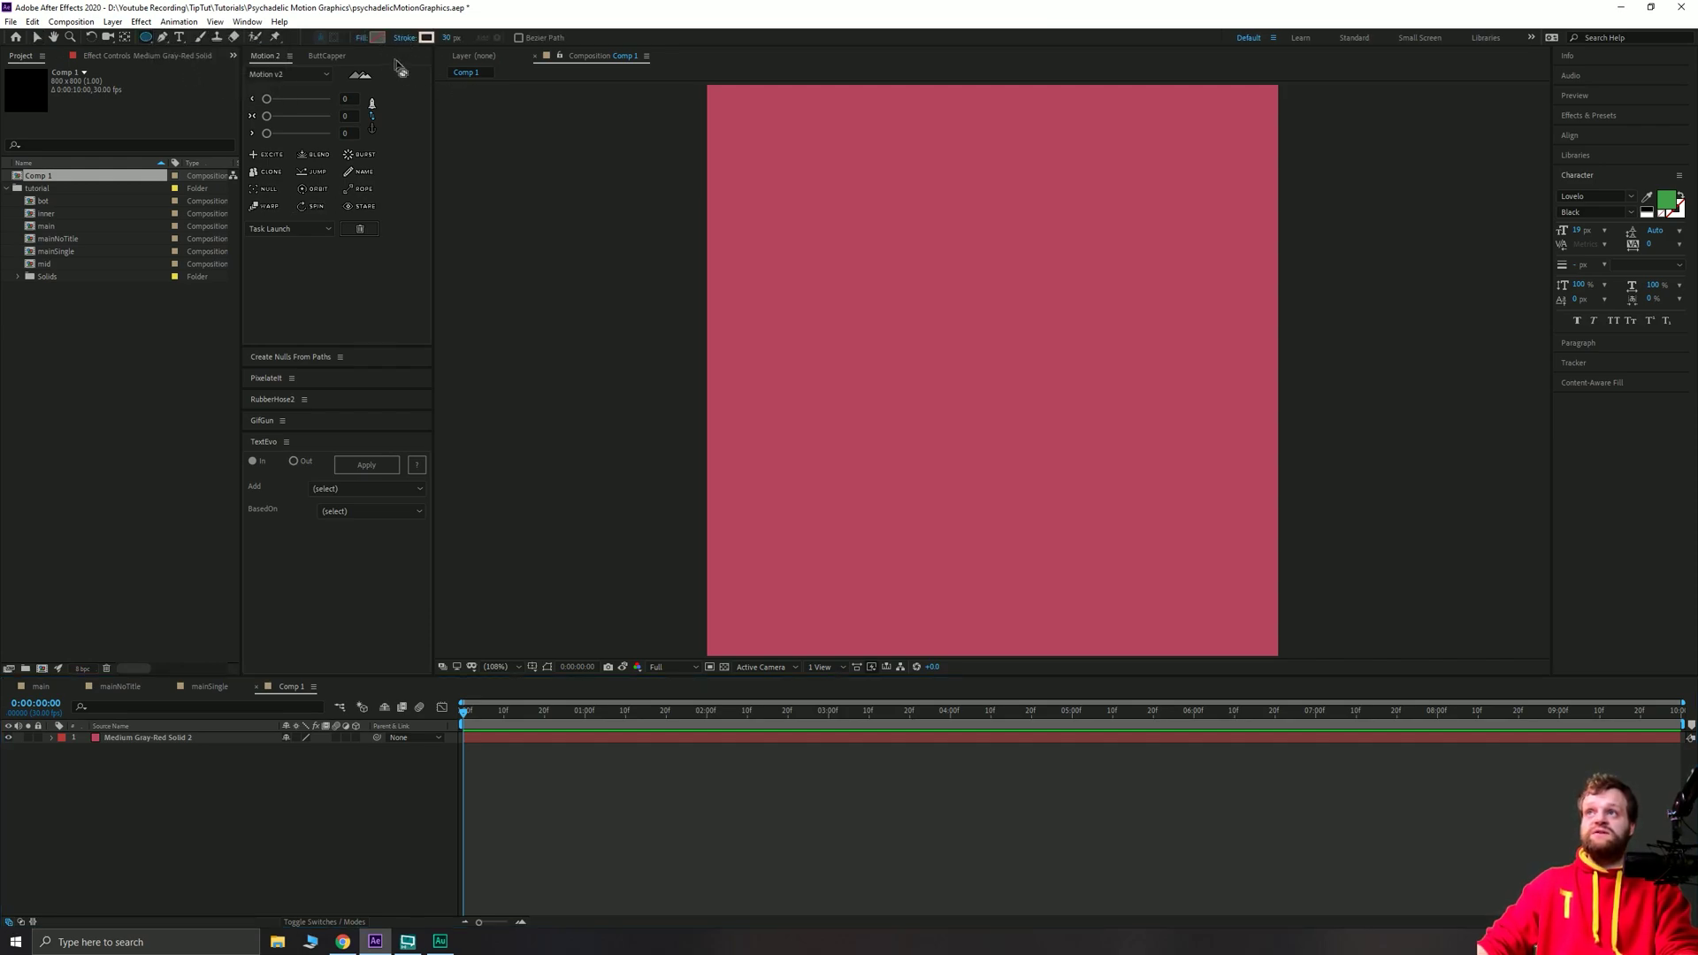
{"action": "left_click", "coordinate": [377, 38], "text": "alt"}
{"action": "left_click", "coordinate": [378, 38], "text": "alt"}
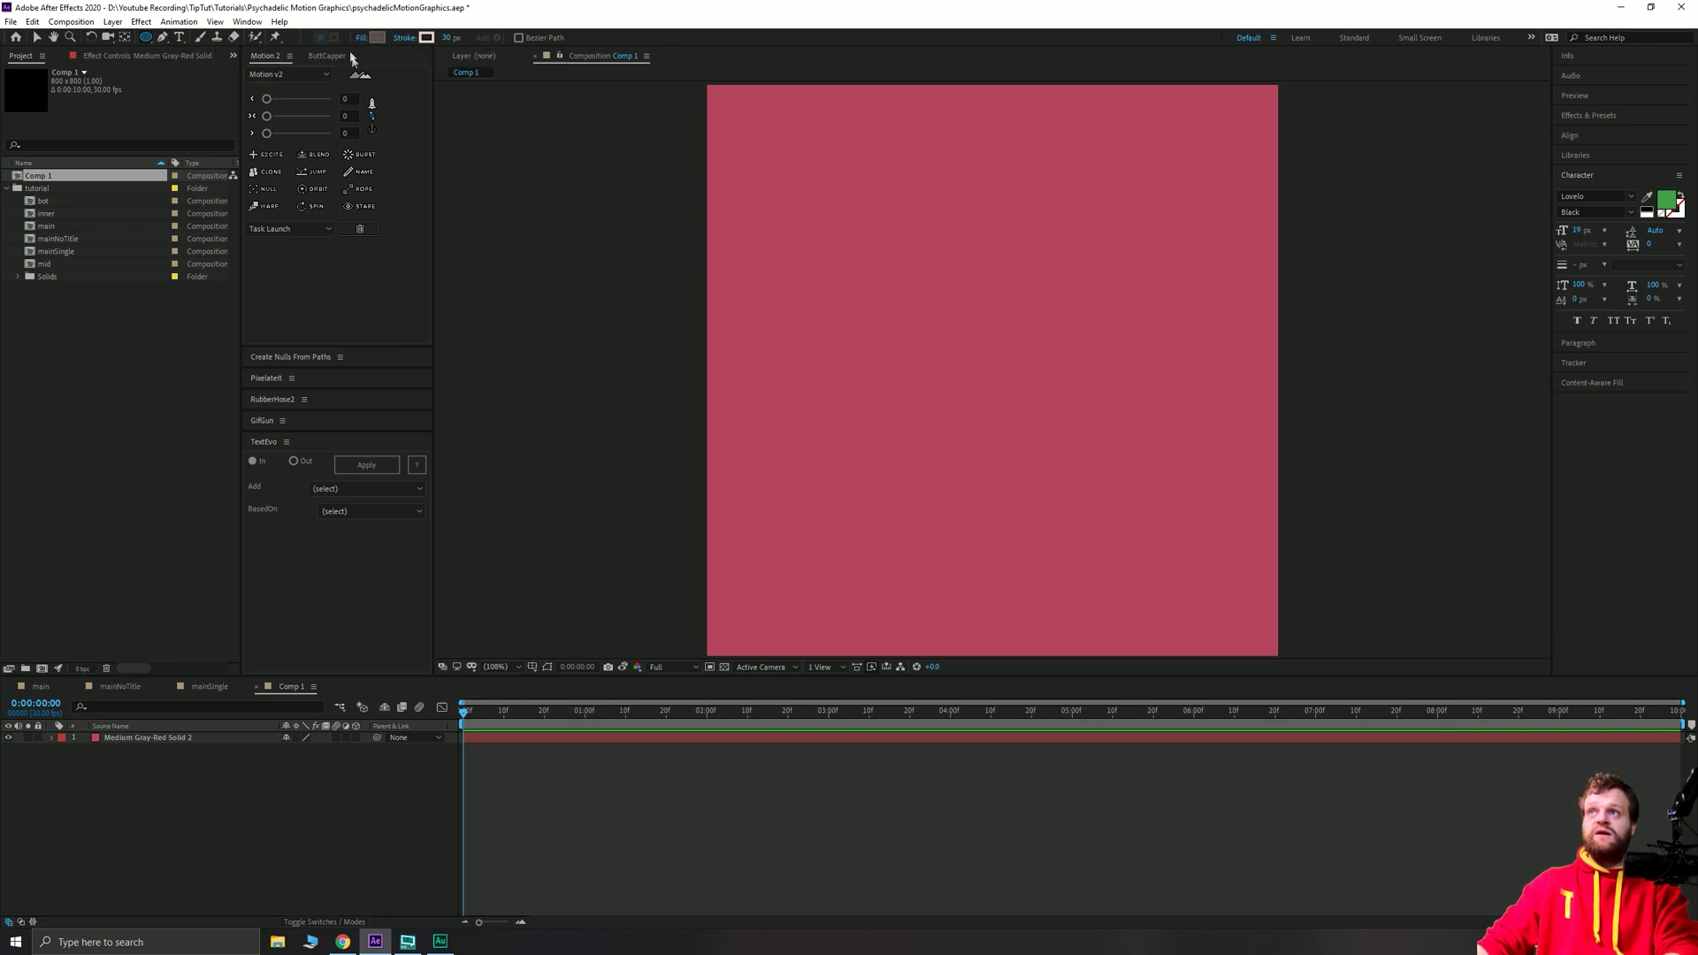
{"action": "left_click", "coordinate": [426, 38]}
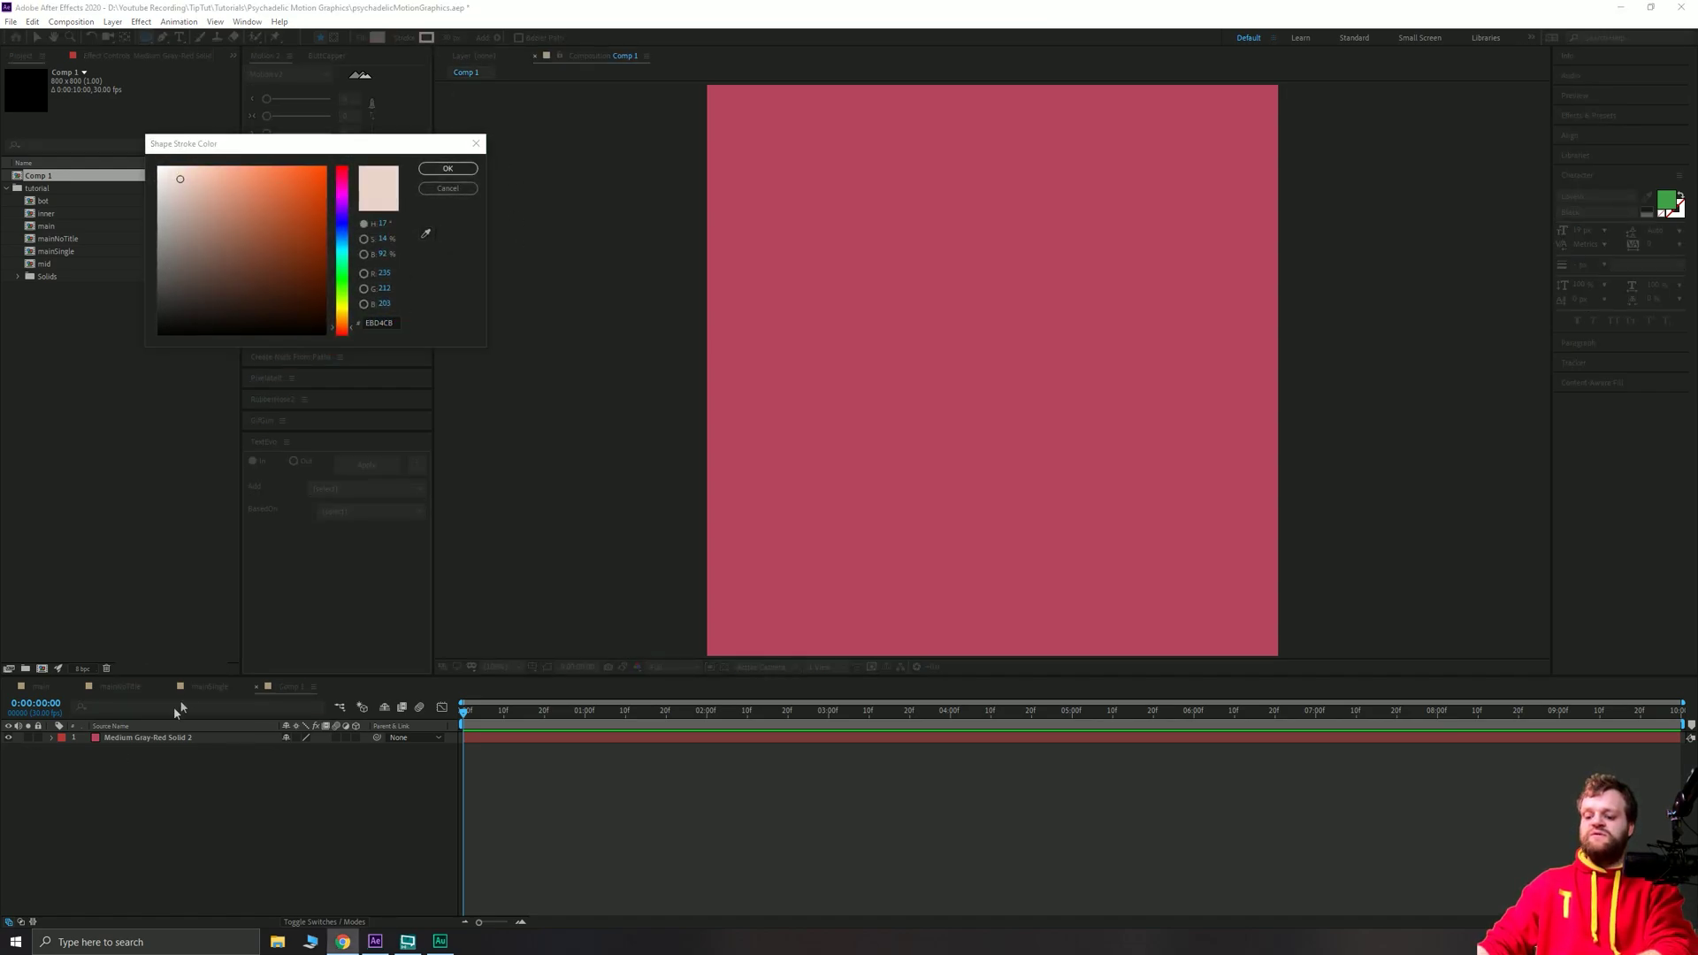
{"action": "left_click", "coordinate": [380, 322]}
{"action": "type", "text": "2C0703"}
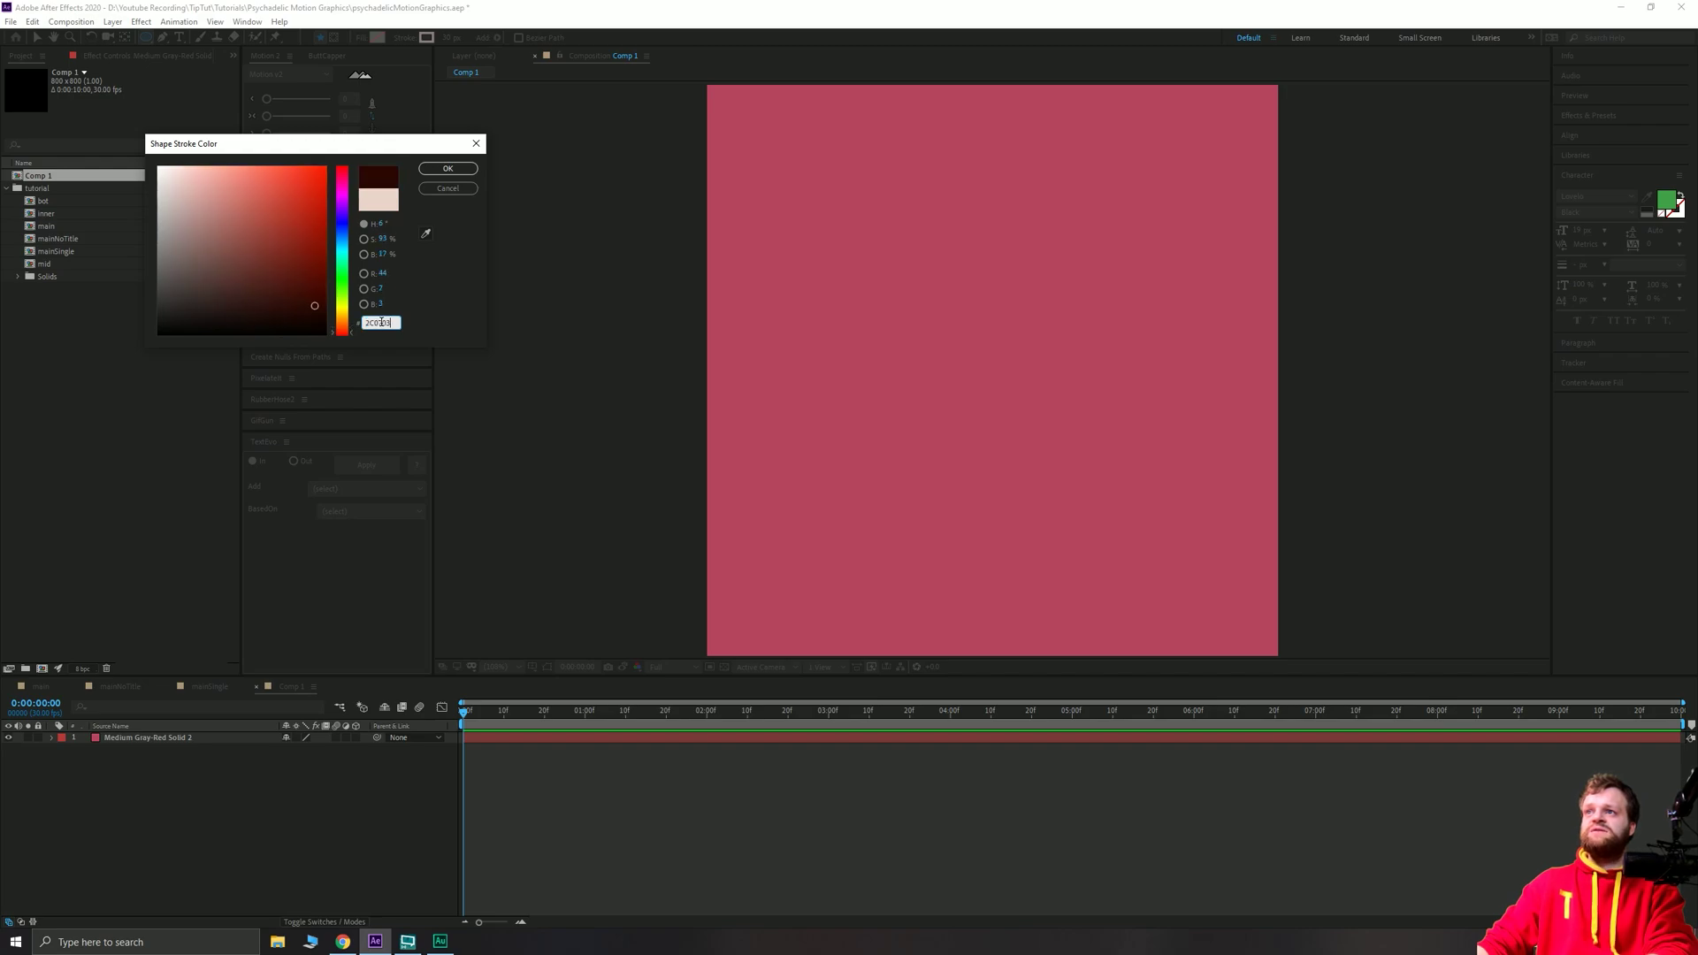
{"action": "left_click", "coordinate": [447, 168]}
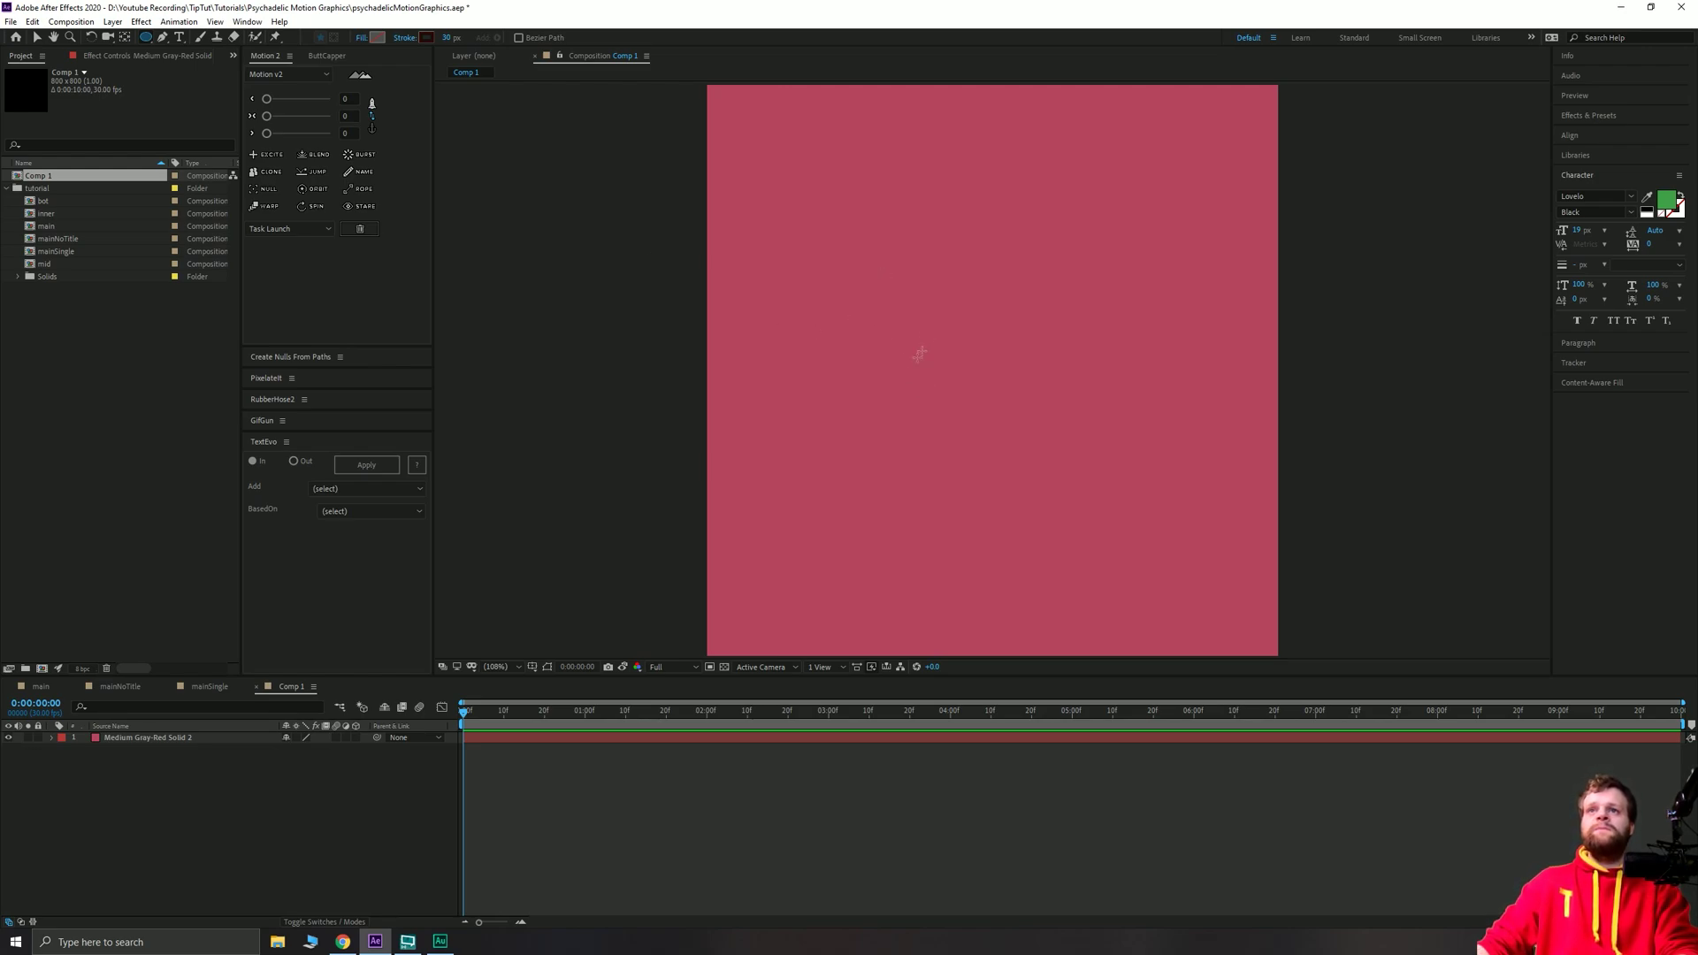
Draw a circle about 58 px across in the upper-left part of the composition and centre its anchor point on it.
{"action": "left_click_drag", "start_coordinate": [857, 268], "coordinate": [919, 330]}
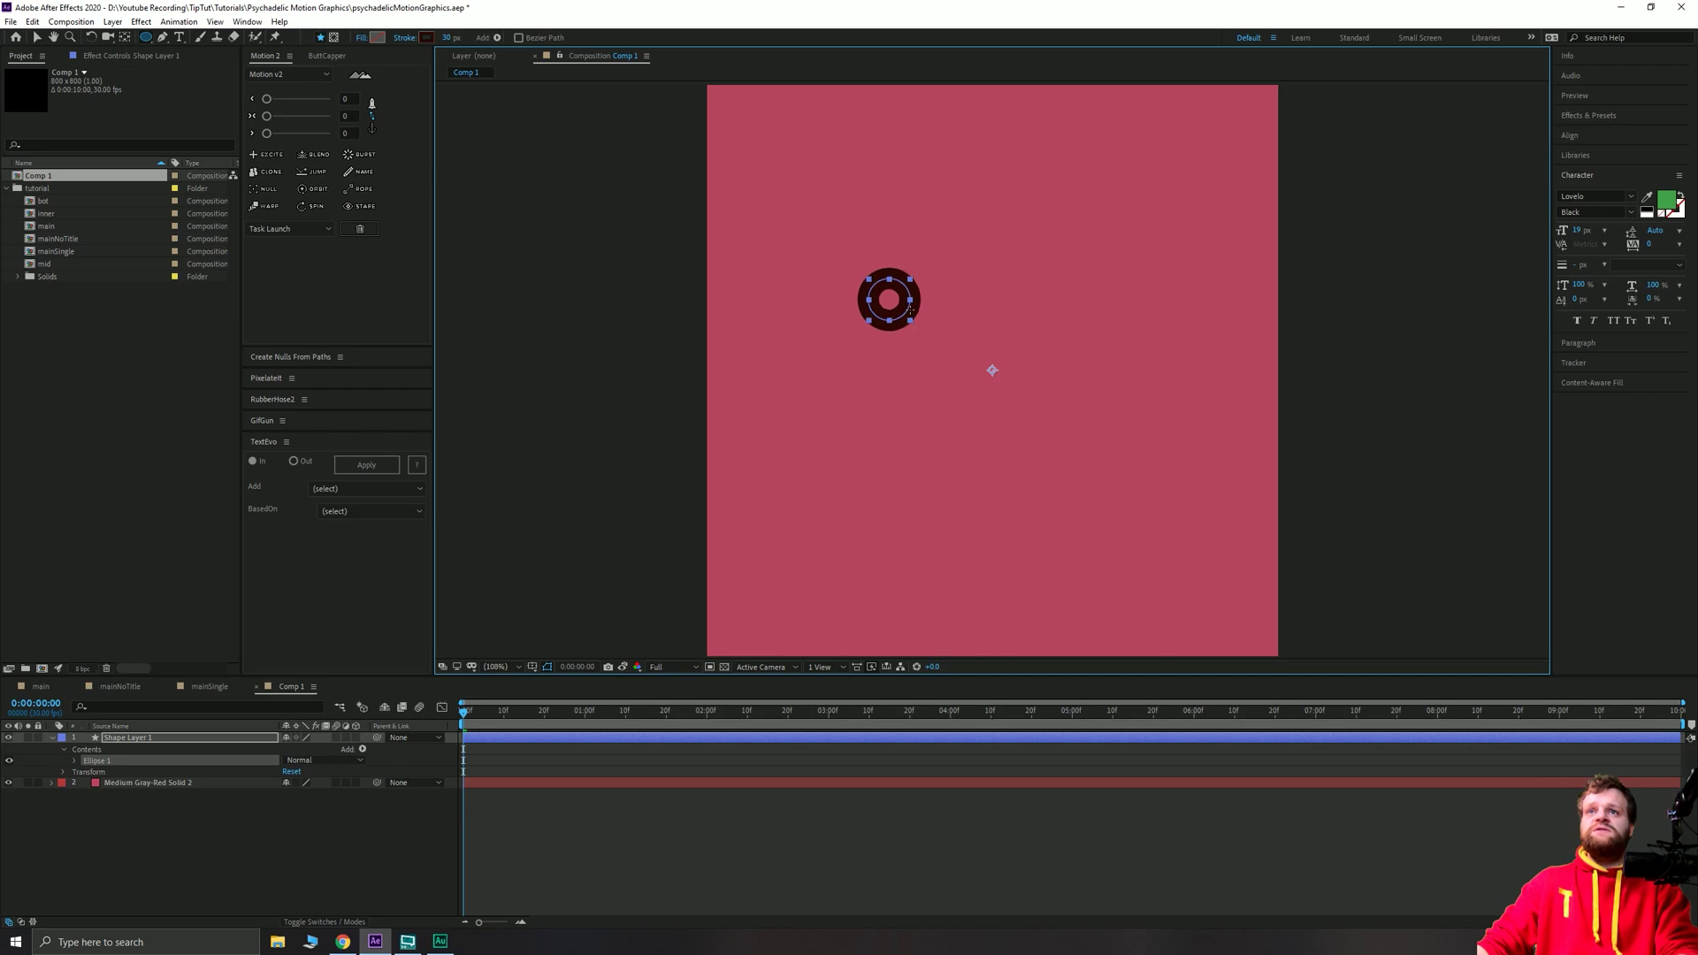
{"action": "left_click", "coordinate": [36, 37]}
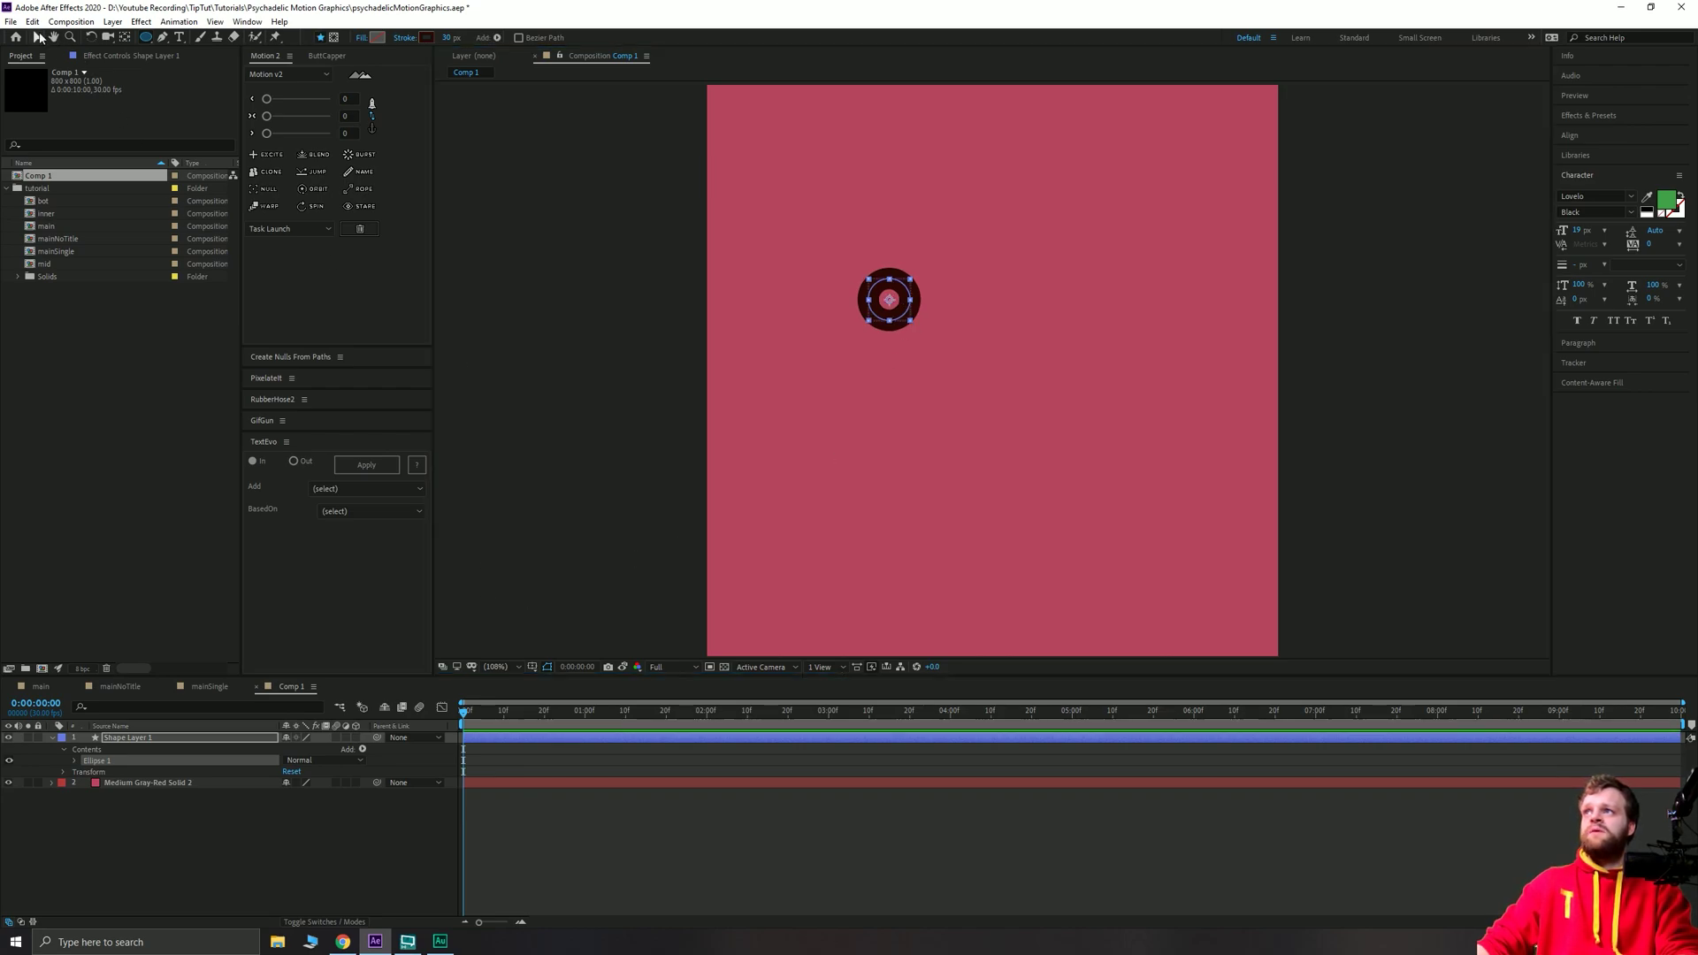
{"action": "left_click", "coordinate": [591, 357]}
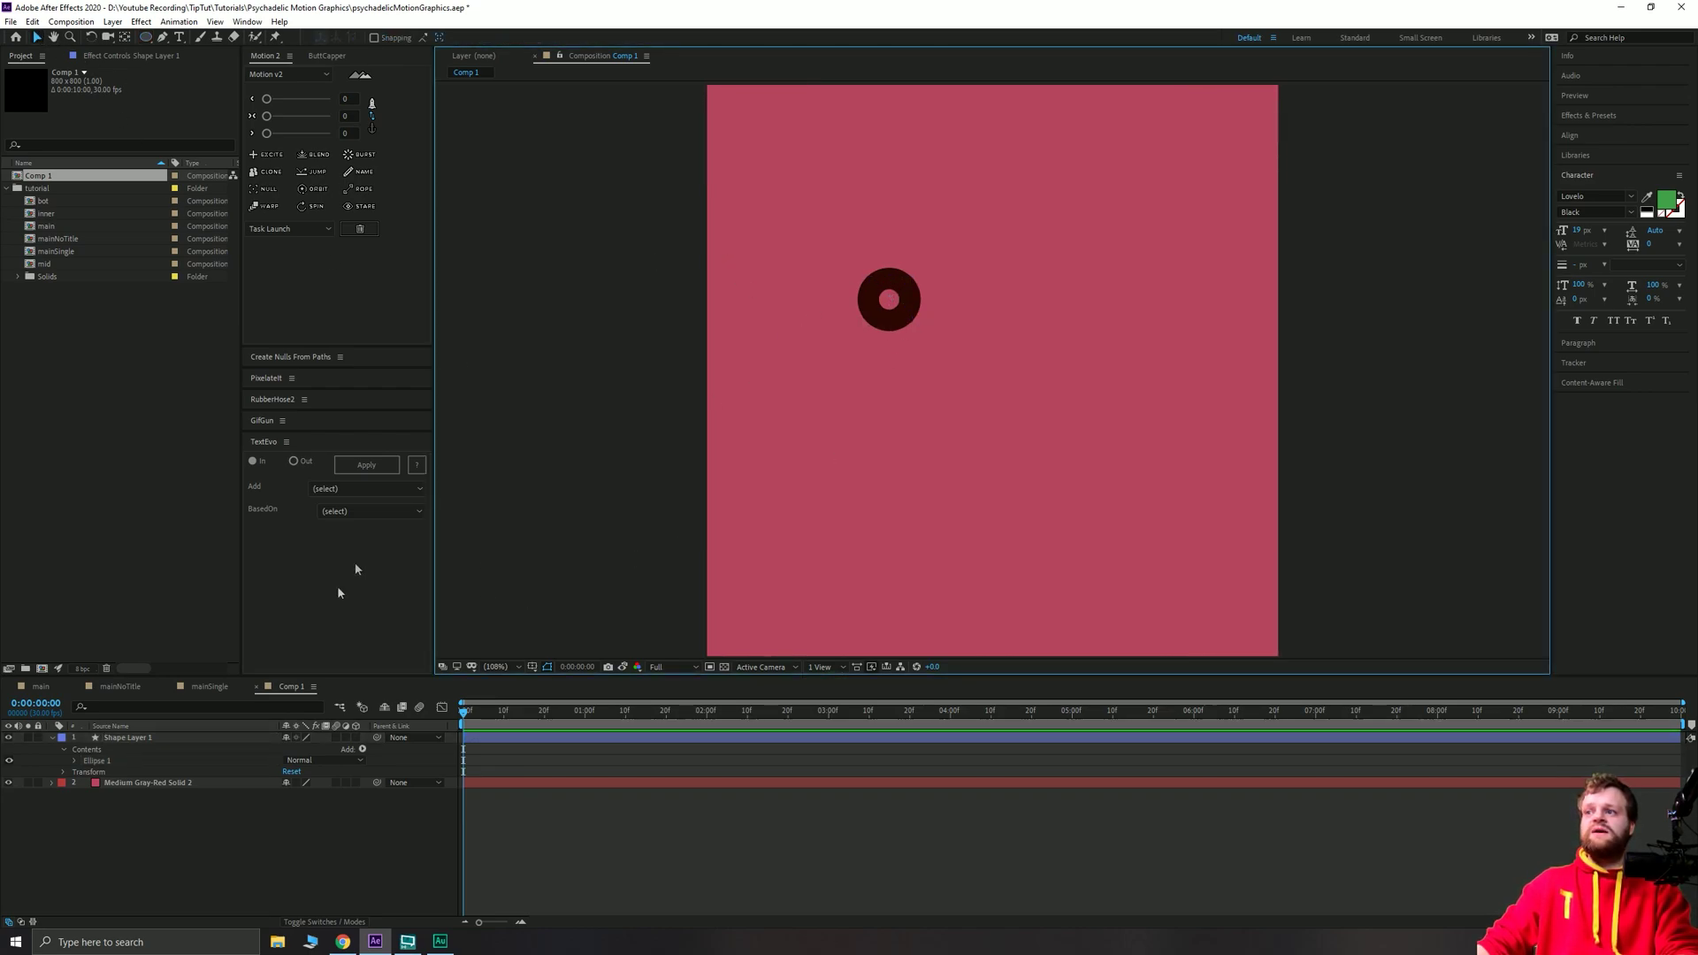
Centre the circle layer horizontally and vertically in the composition.
{"action": "left_click", "coordinate": [887, 315]}
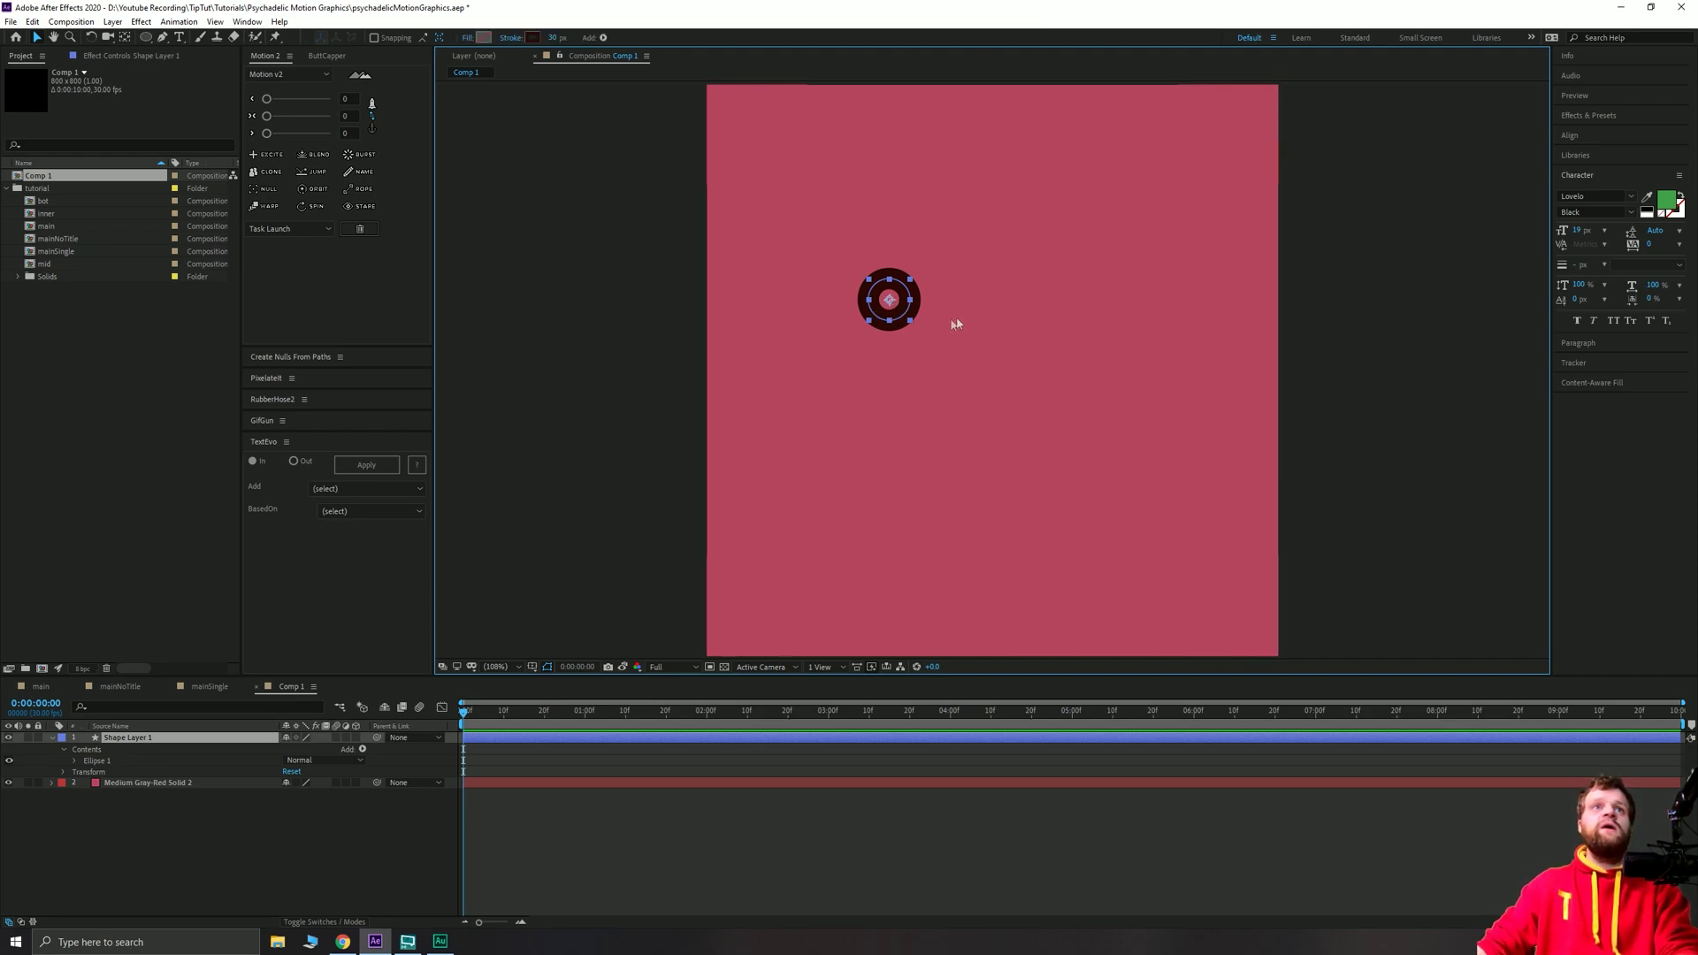
{"action": "left_click", "coordinate": [1569, 135]}
{"action": "left_click", "coordinate": [1652, 169]}
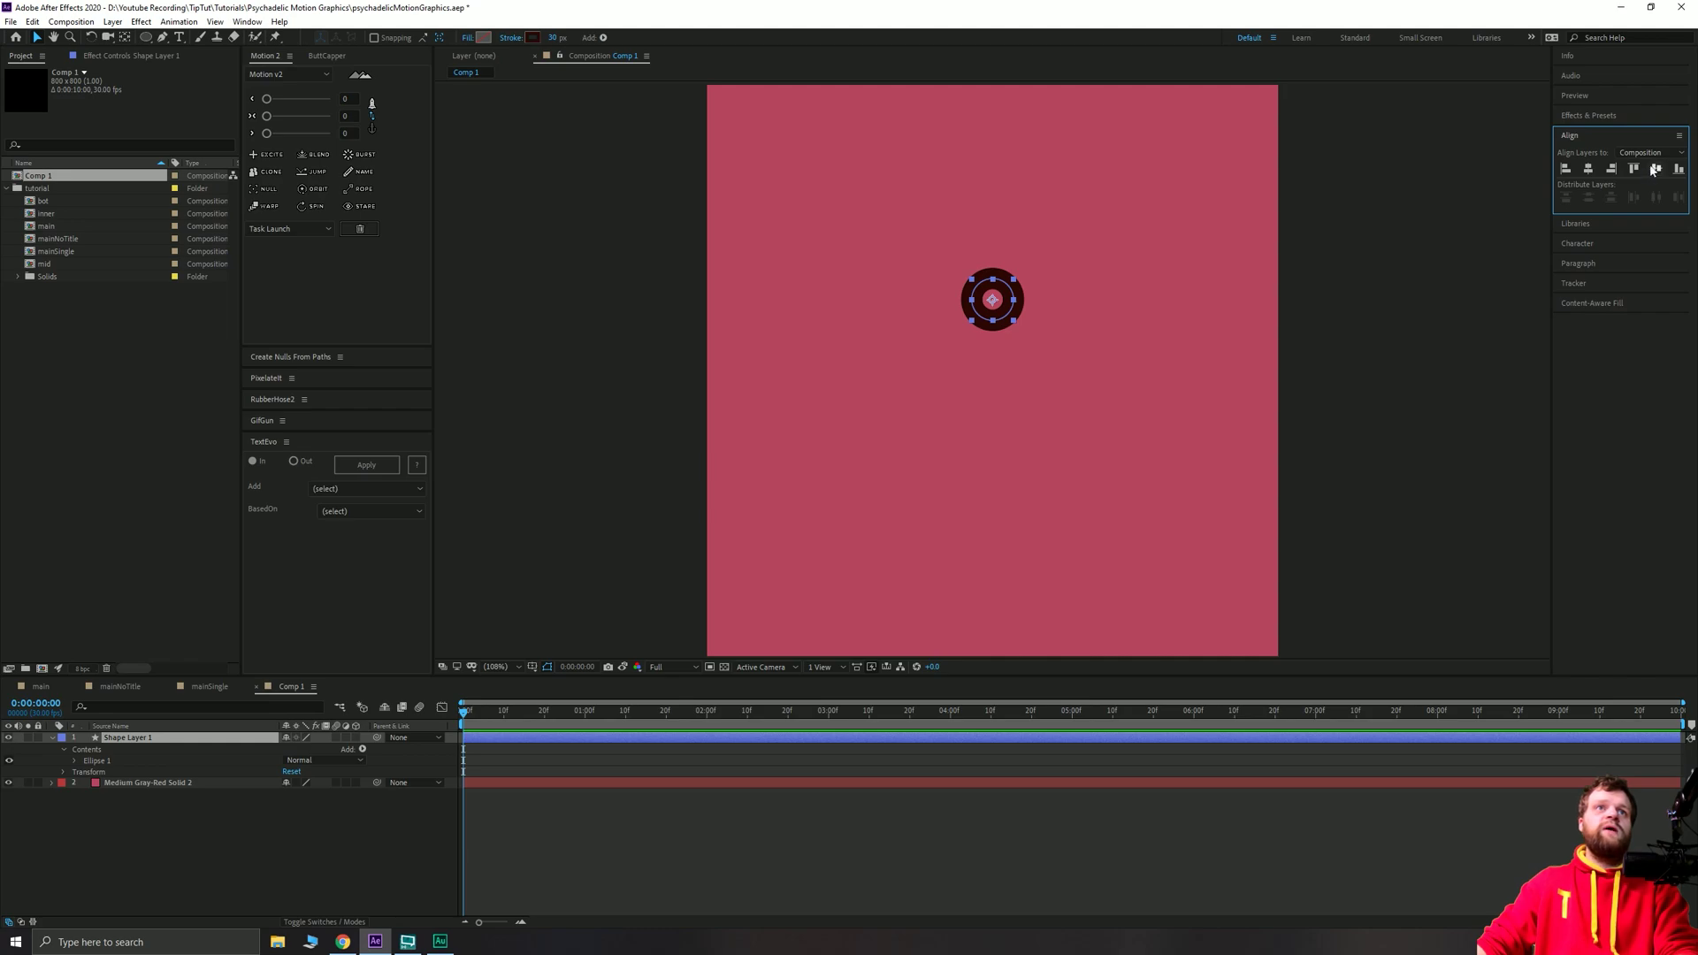
{"action": "left_click", "coordinate": [1652, 170]}
{"action": "left_click", "coordinate": [607, 405]}
Reveal the circle layer's modified properties and set the ellipse path's size to 30 x 30.
{"action": "key", "text": "period"}
{"action": "key", "text": "period"}
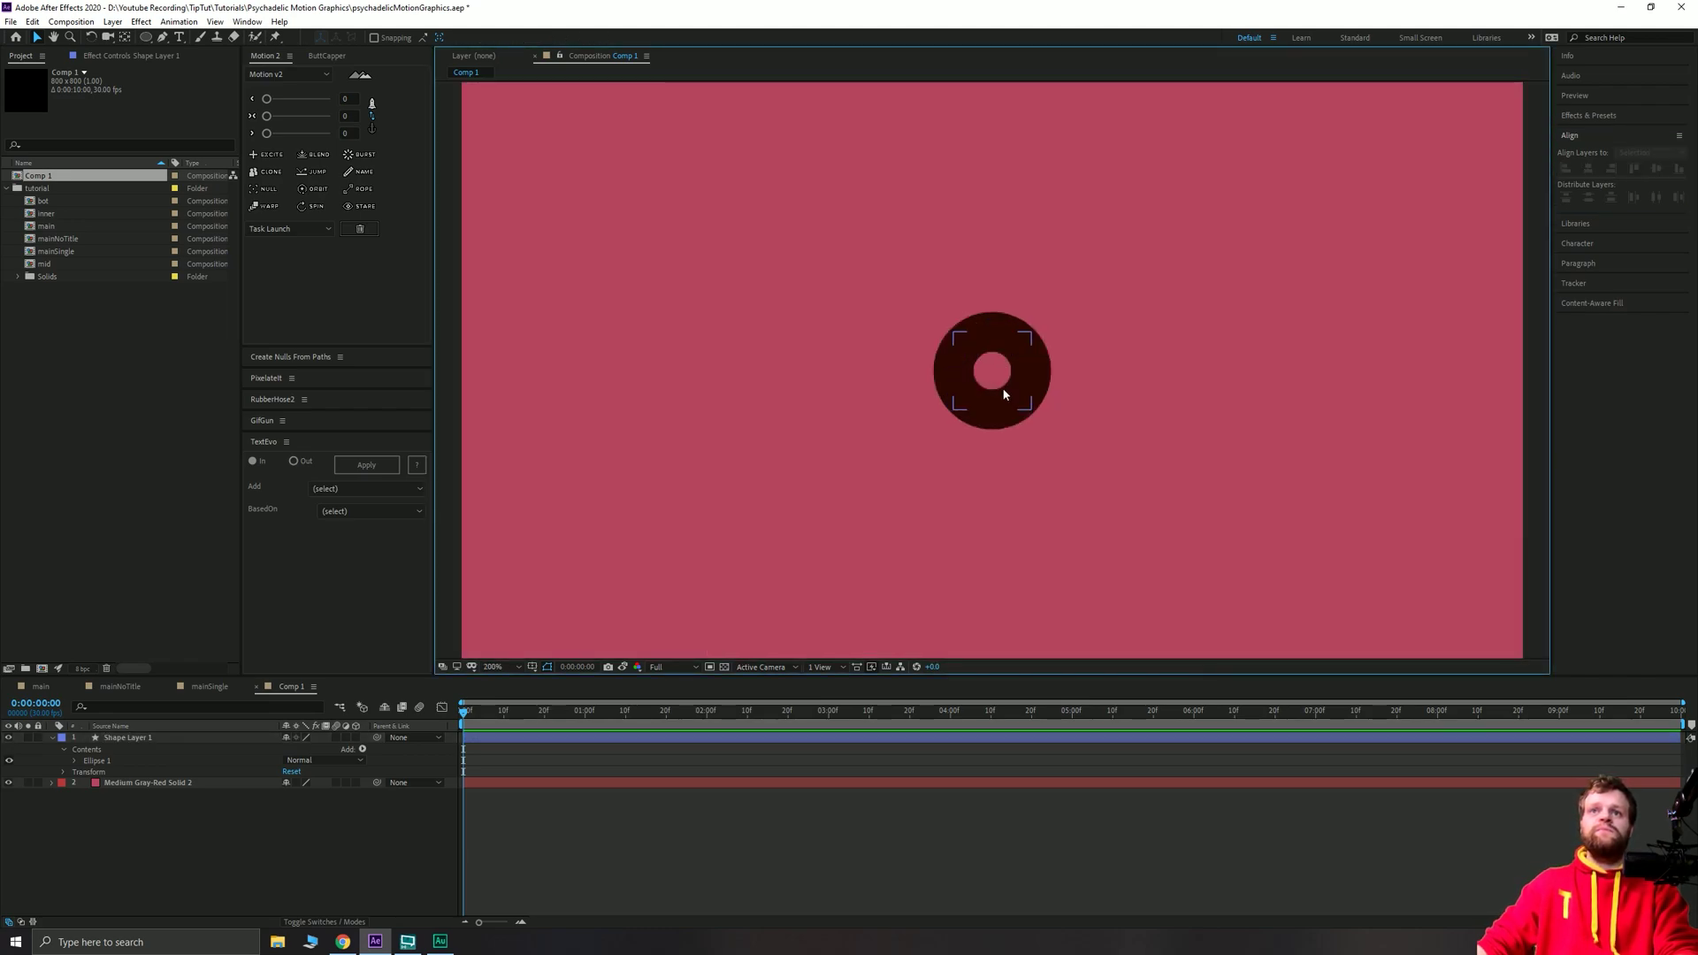
{"action": "key", "text": "period"}
{"action": "key", "text": "period"}
{"action": "left_click", "coordinate": [133, 740]}
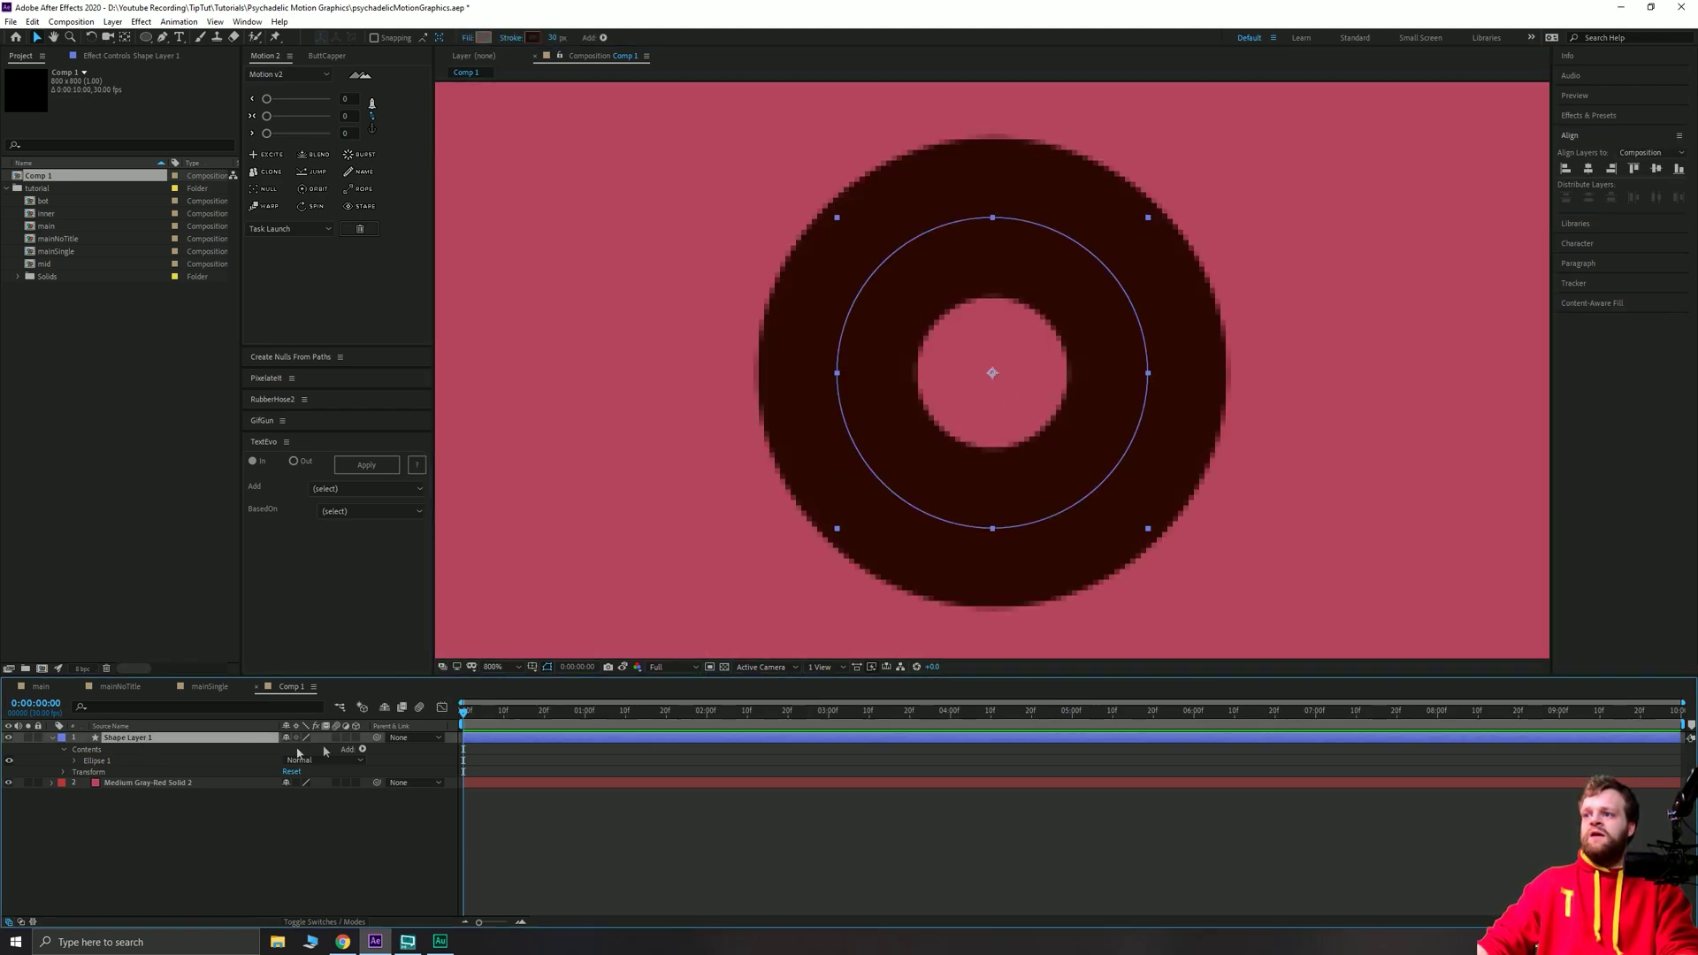
{"action": "key", "text": "u"}
{"action": "key", "text": "u"}
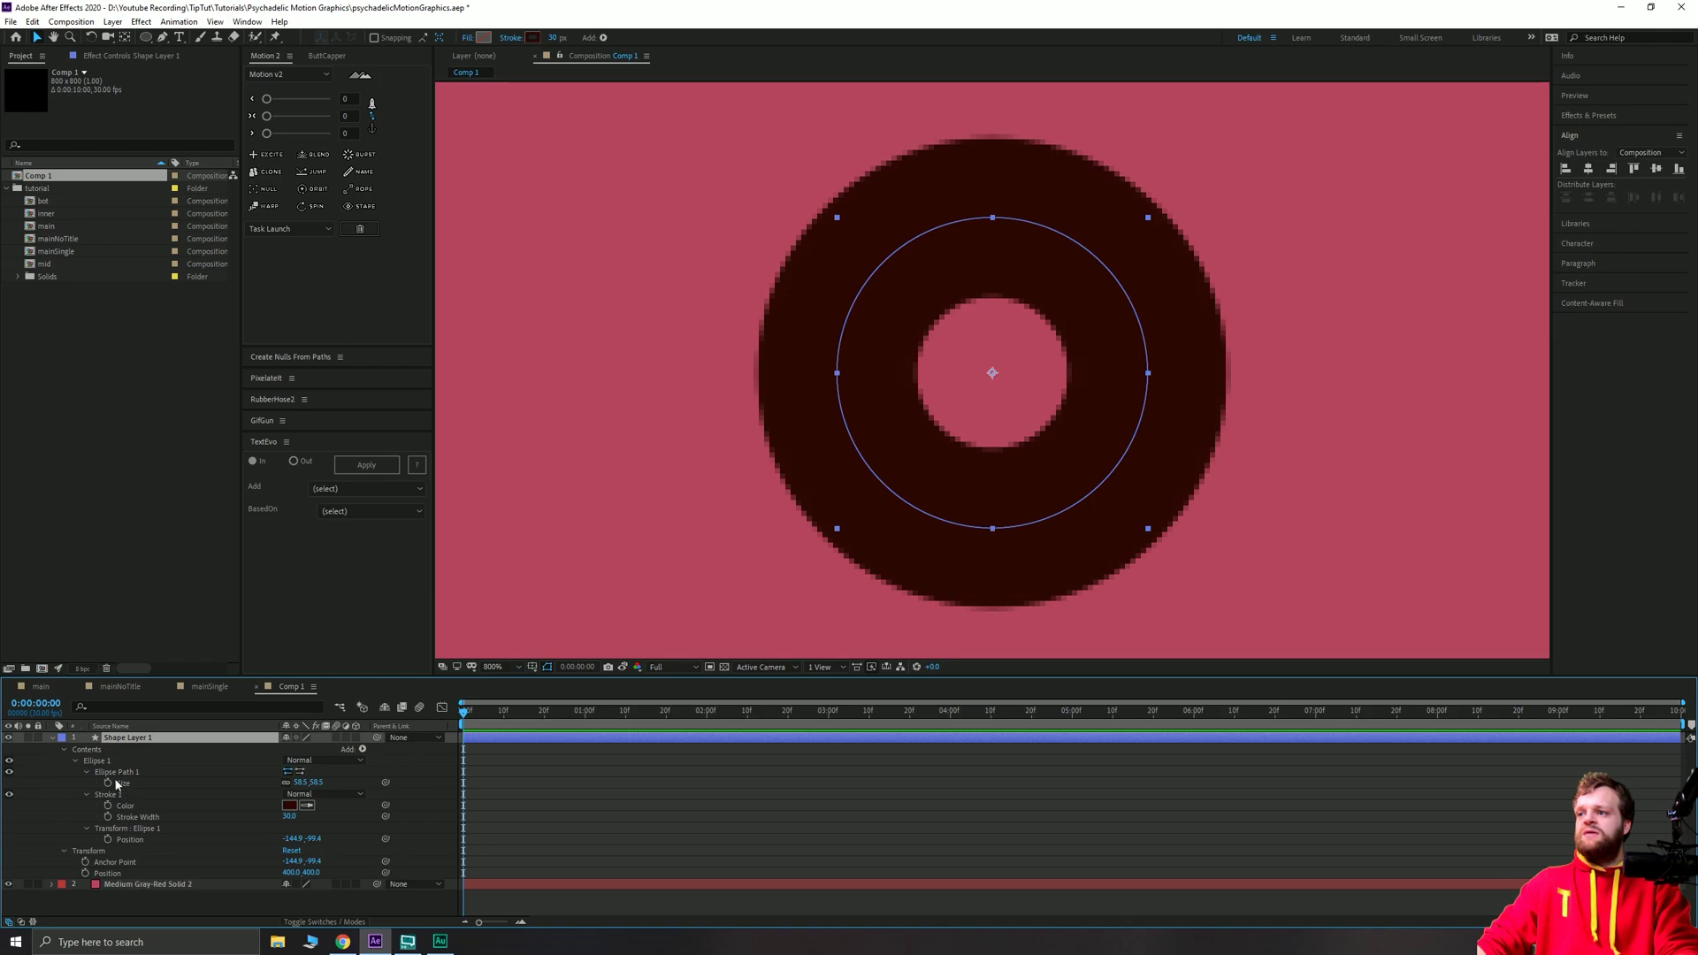
{"action": "left_click", "coordinate": [109, 774]}
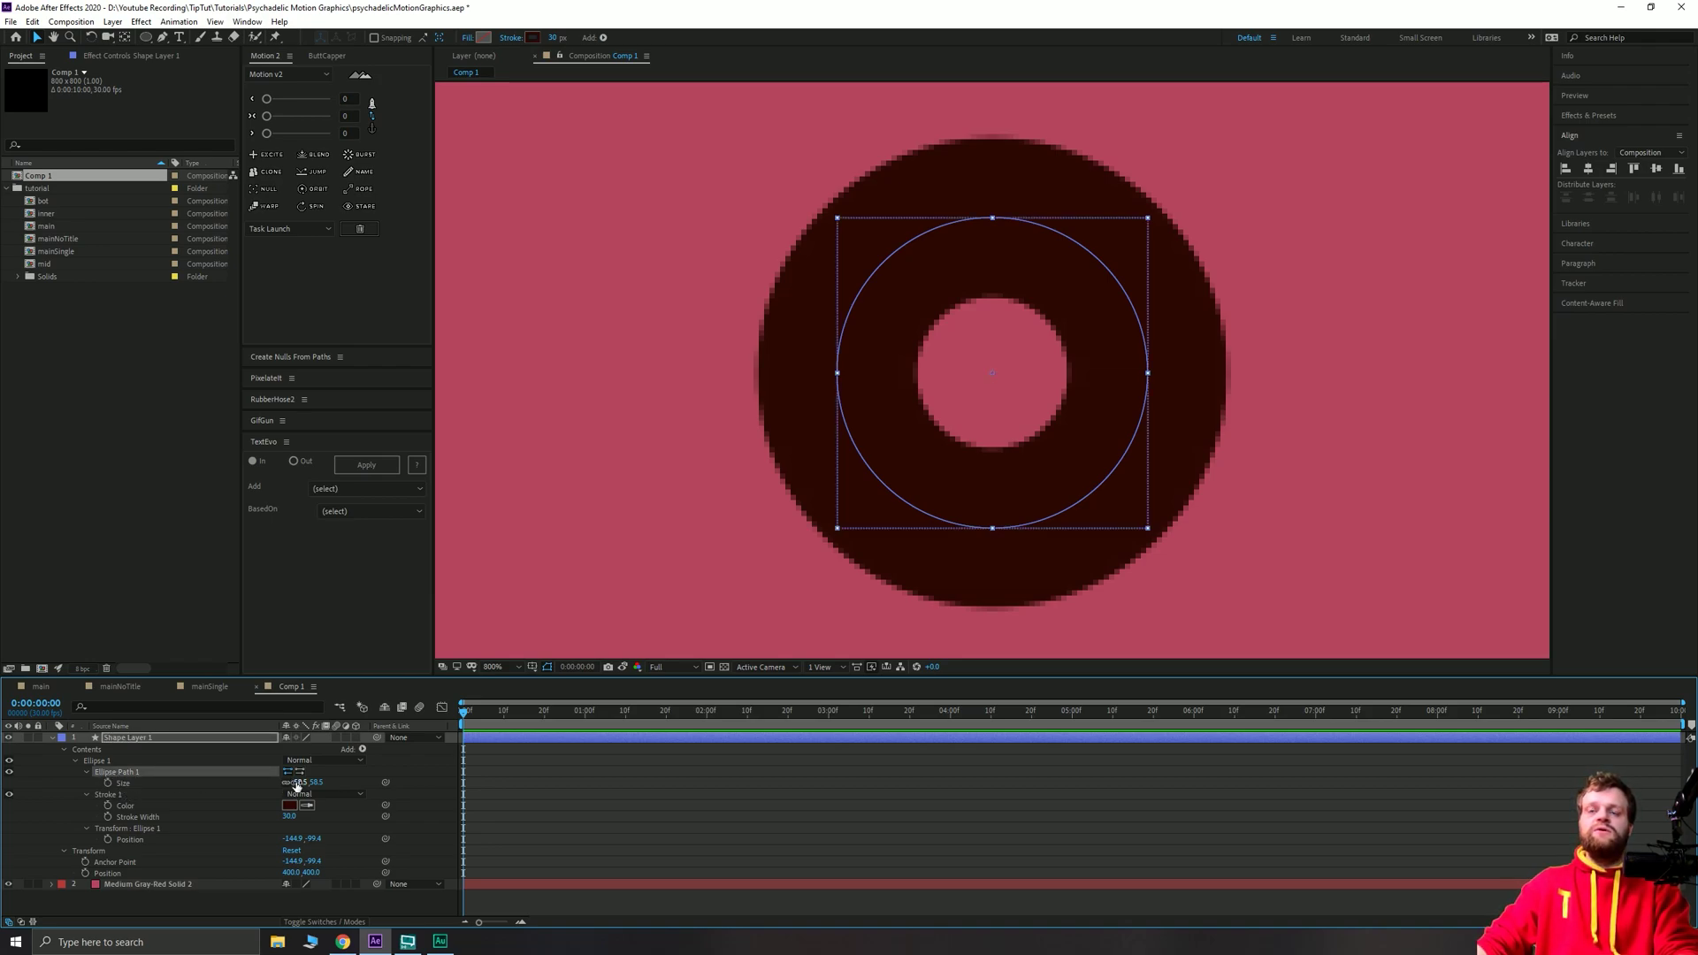
{"action": "left_click_drag", "start_coordinate": [298, 782], "coordinate": [281, 784]}
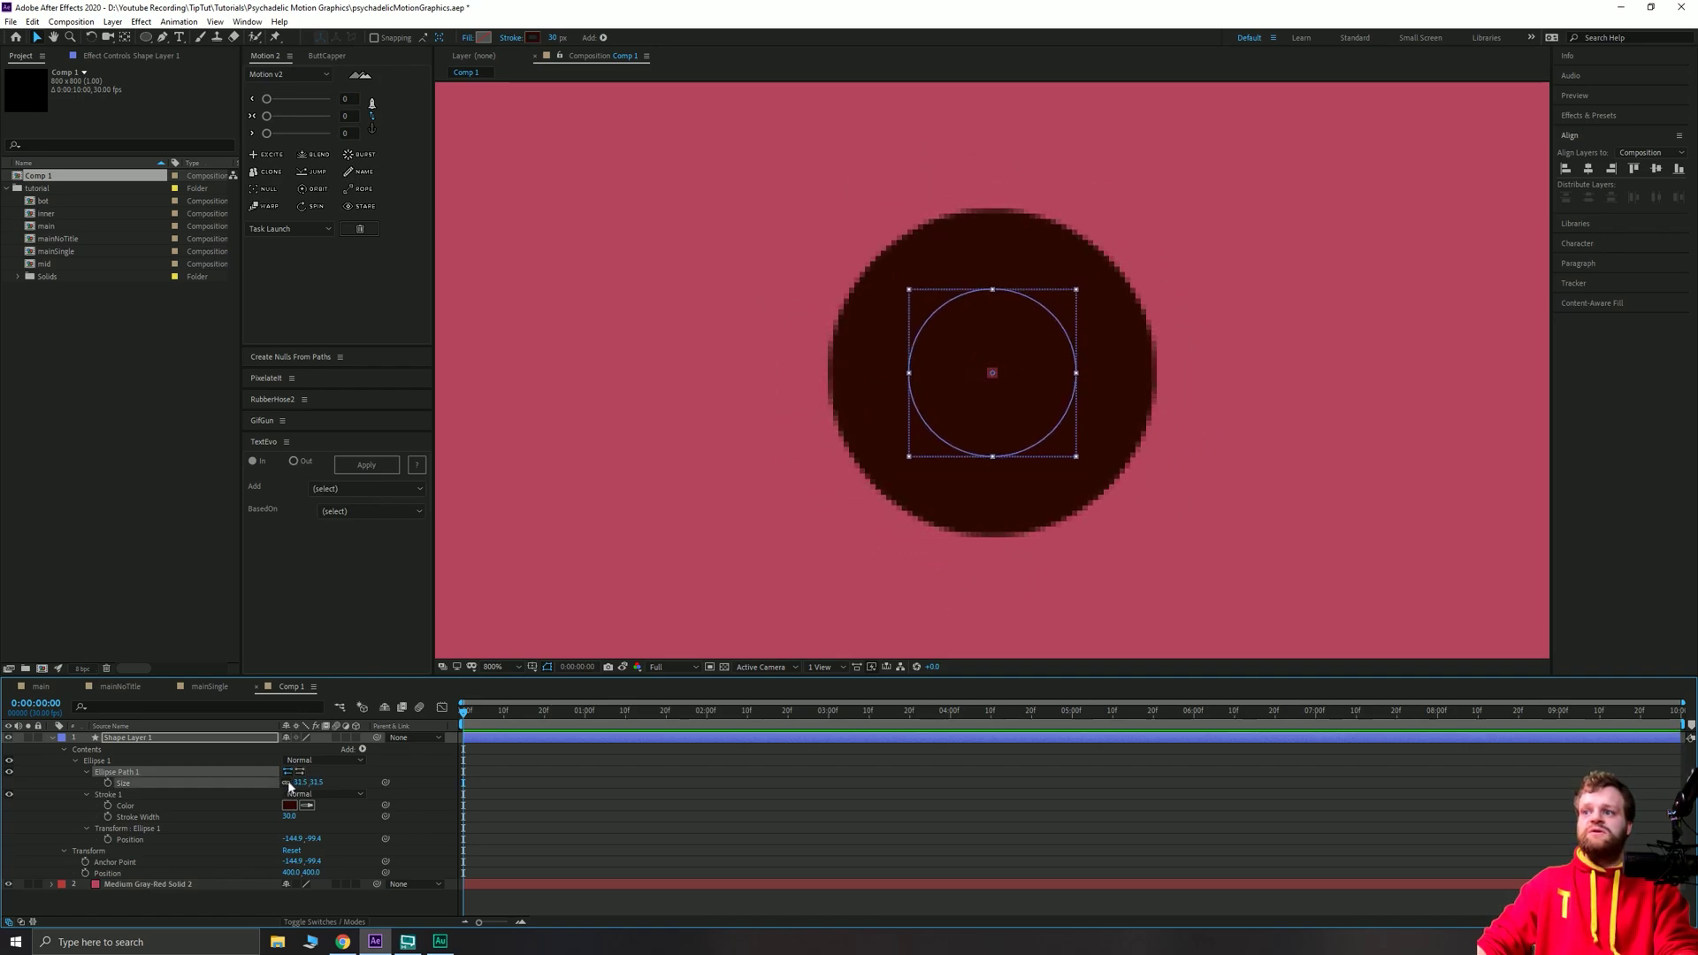
{"action": "left_click", "coordinate": [294, 783]}
{"action": "type", "text": "30"}
{"action": "key", "text": "Return"}
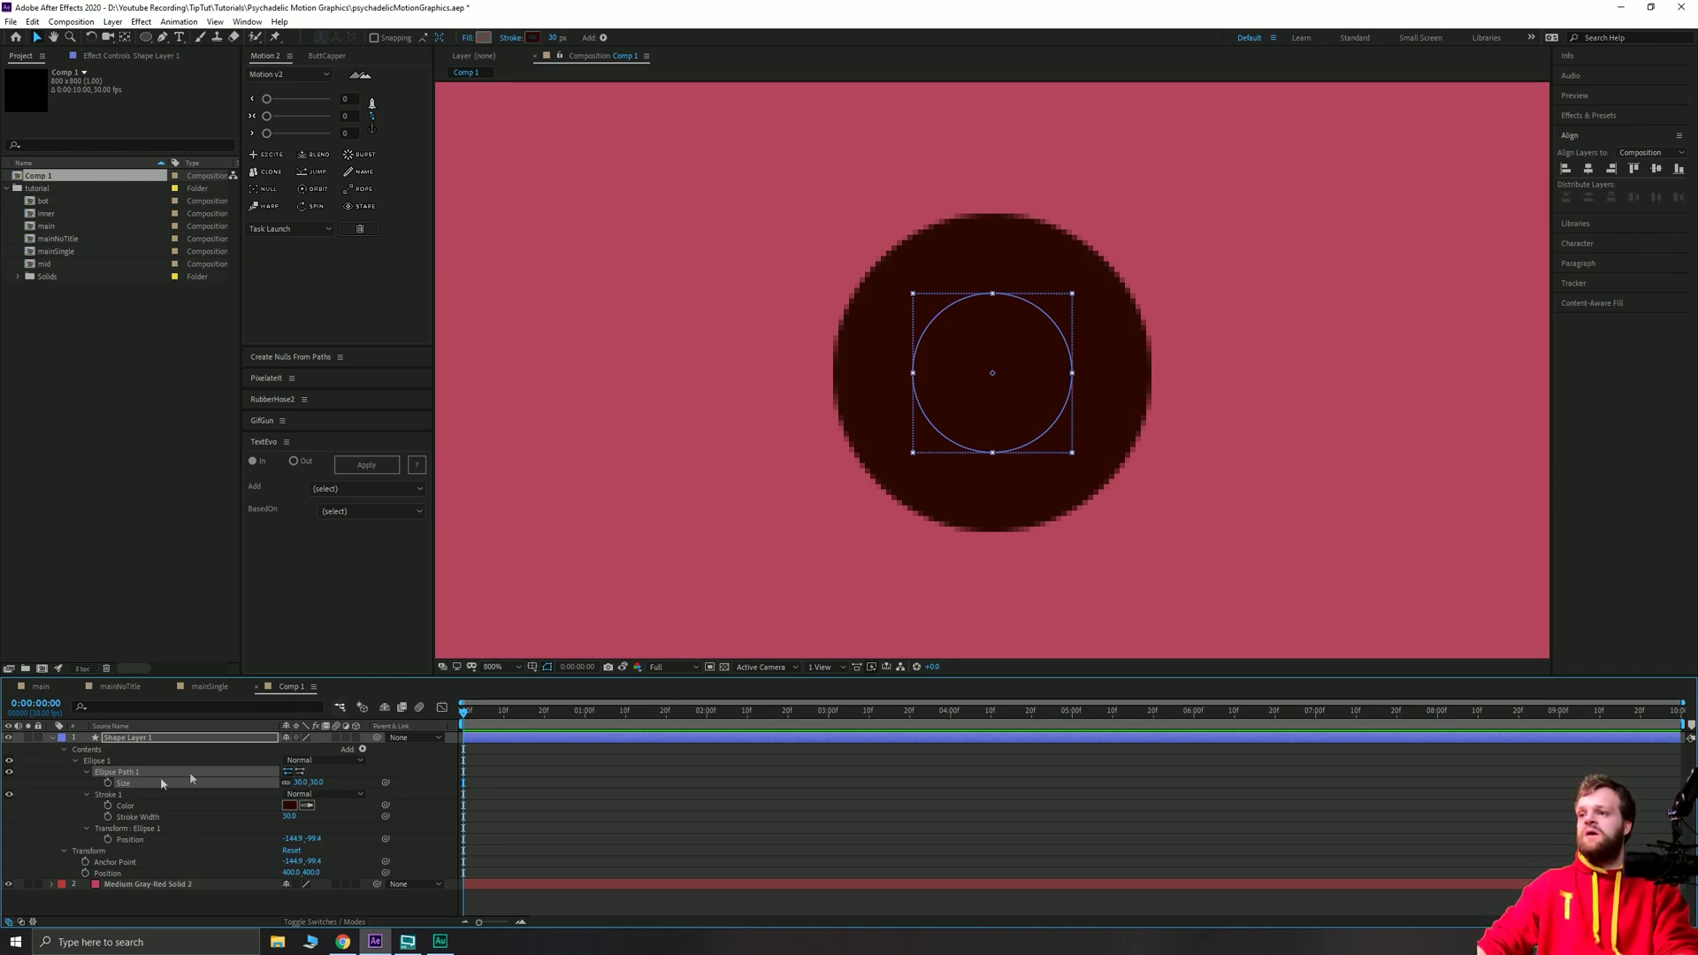
Add Trim Paths to the ellipse and set its End to 50%.
{"action": "left_click", "coordinate": [364, 751]}
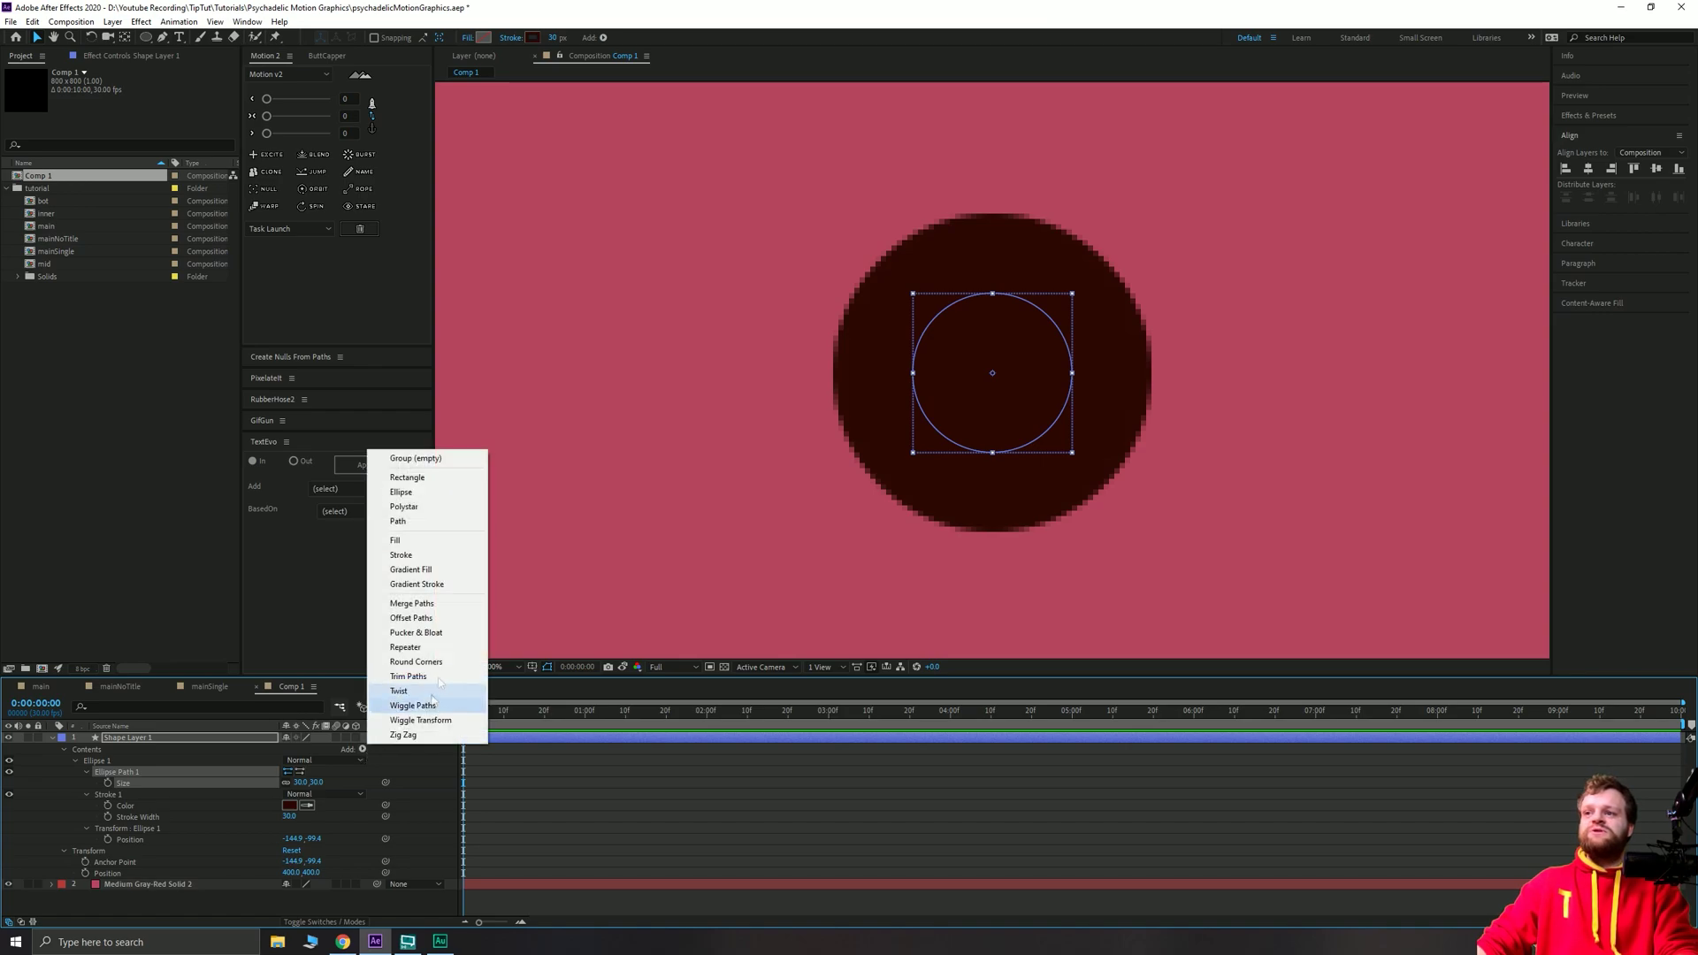
{"action": "left_click", "coordinate": [420, 678]}
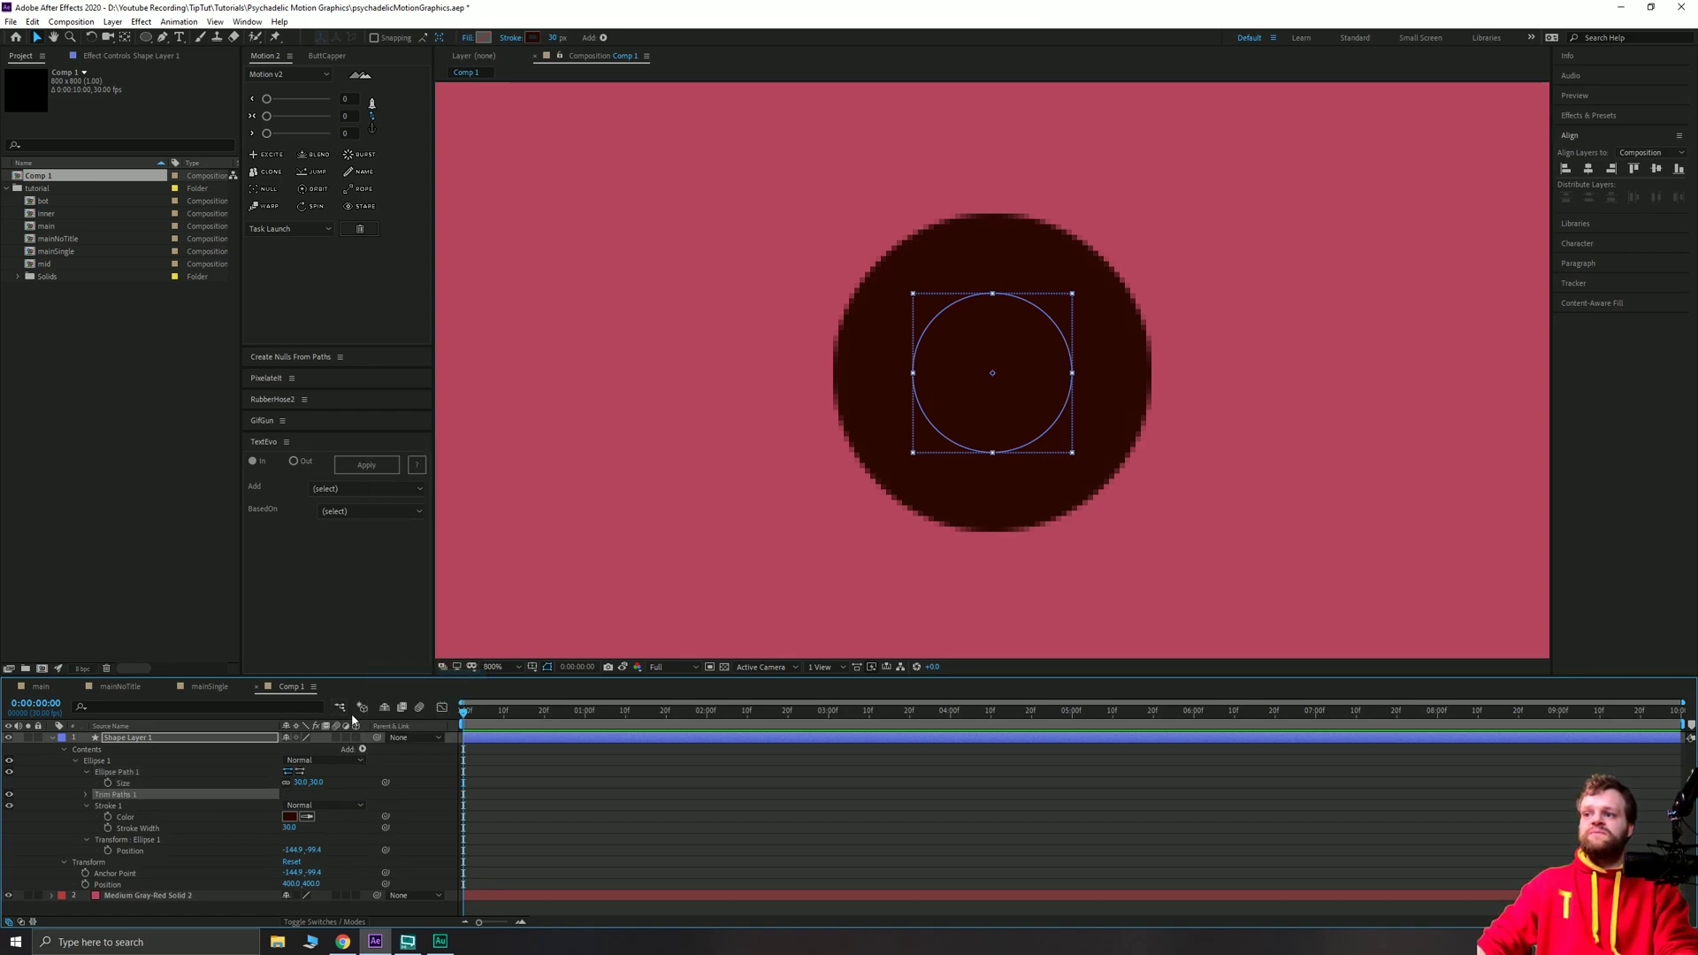
{"action": "left_click", "coordinate": [86, 794]}
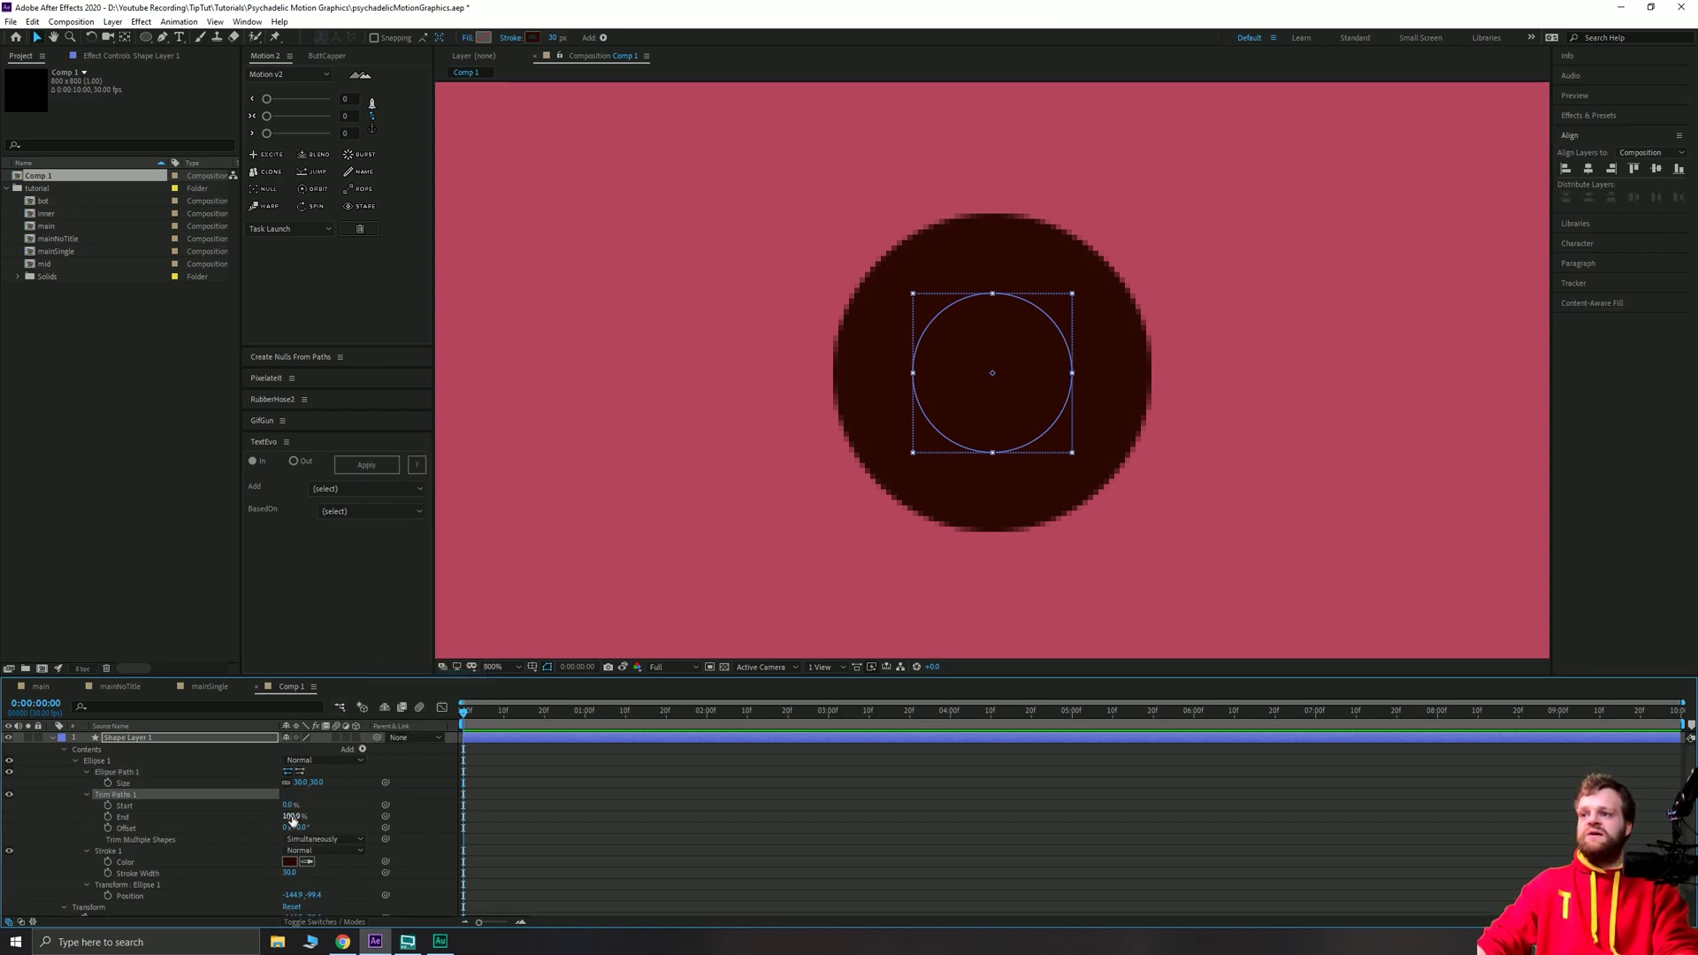
{"action": "left_click_drag", "start_coordinate": [292, 817], "coordinate": [264, 822]}
{"action": "left_click", "coordinate": [290, 816]}
{"action": "type", "text": "50"}
{"action": "key", "text": "Return"}
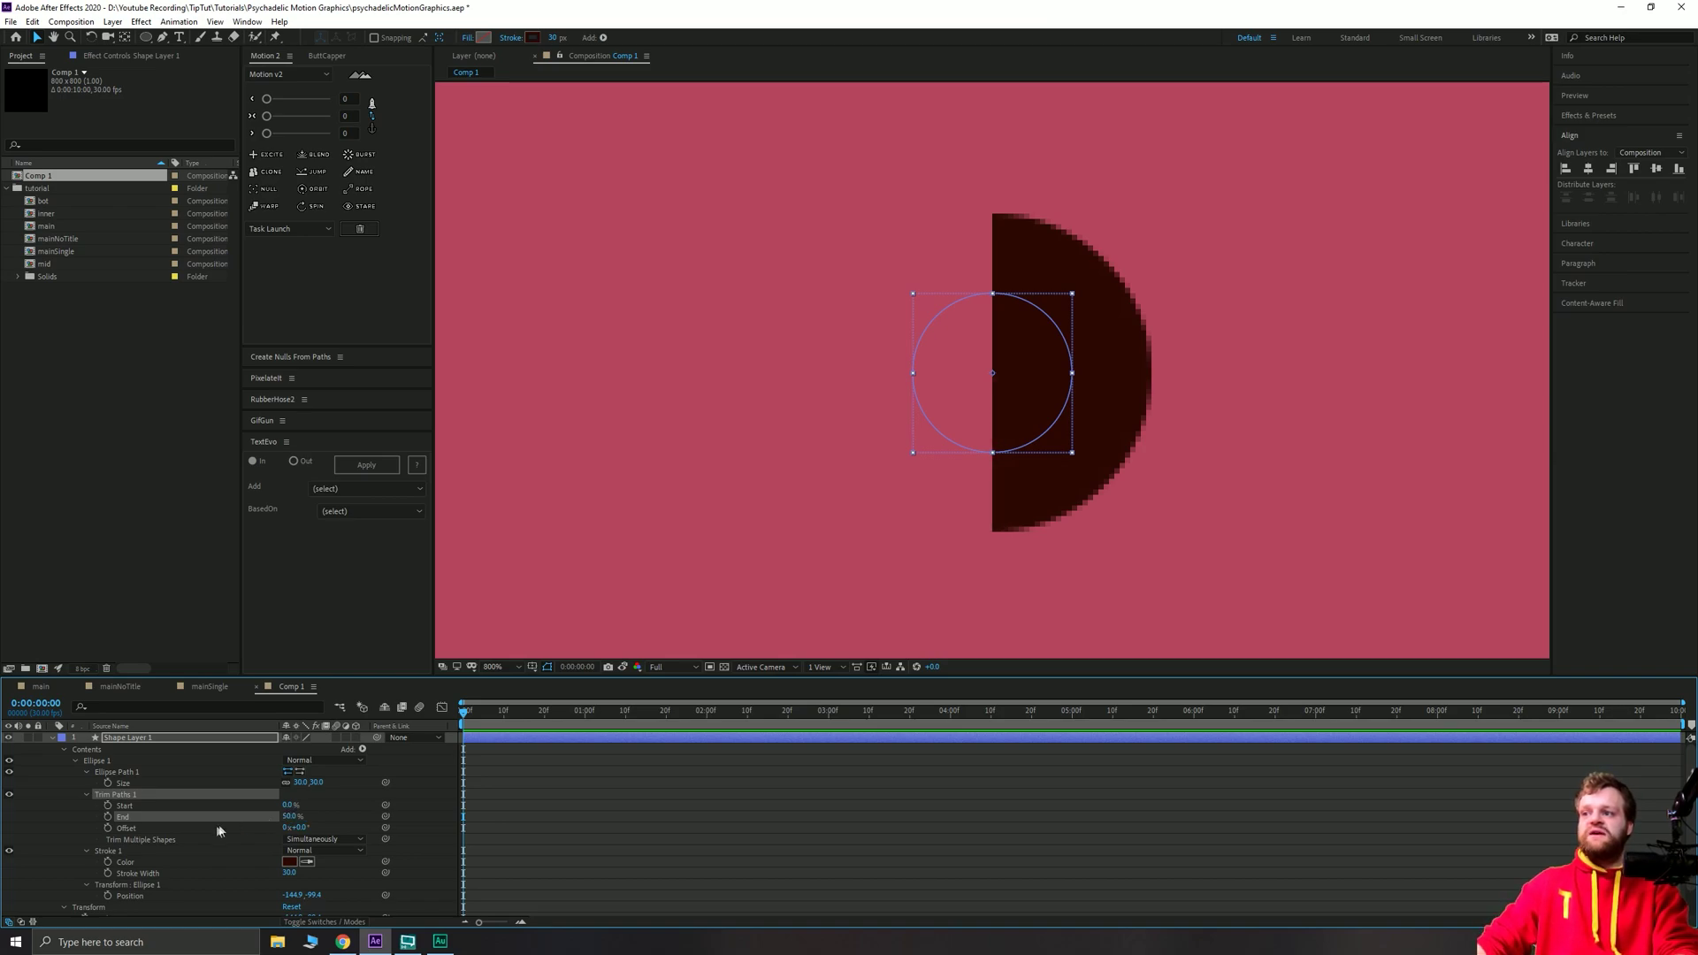
Set the Trim Paths offset to -90° and collapse the shape layer's properties.
{"action": "mouse_move", "coordinate": [298, 831]}
{"action": "left_mouse_down"}
{"action": "mouse_move", "coordinate": [283, 833]}
{"action": "mouse_move", "coordinate": [324, 832]}
{"action": "left_mouse_up"}
{"action": "key", "text": "ctrl+z"}
{"action": "left_click", "coordinate": [304, 827]}
{"action": "type", "text": "-90"}
{"action": "key", "text": "Return"}
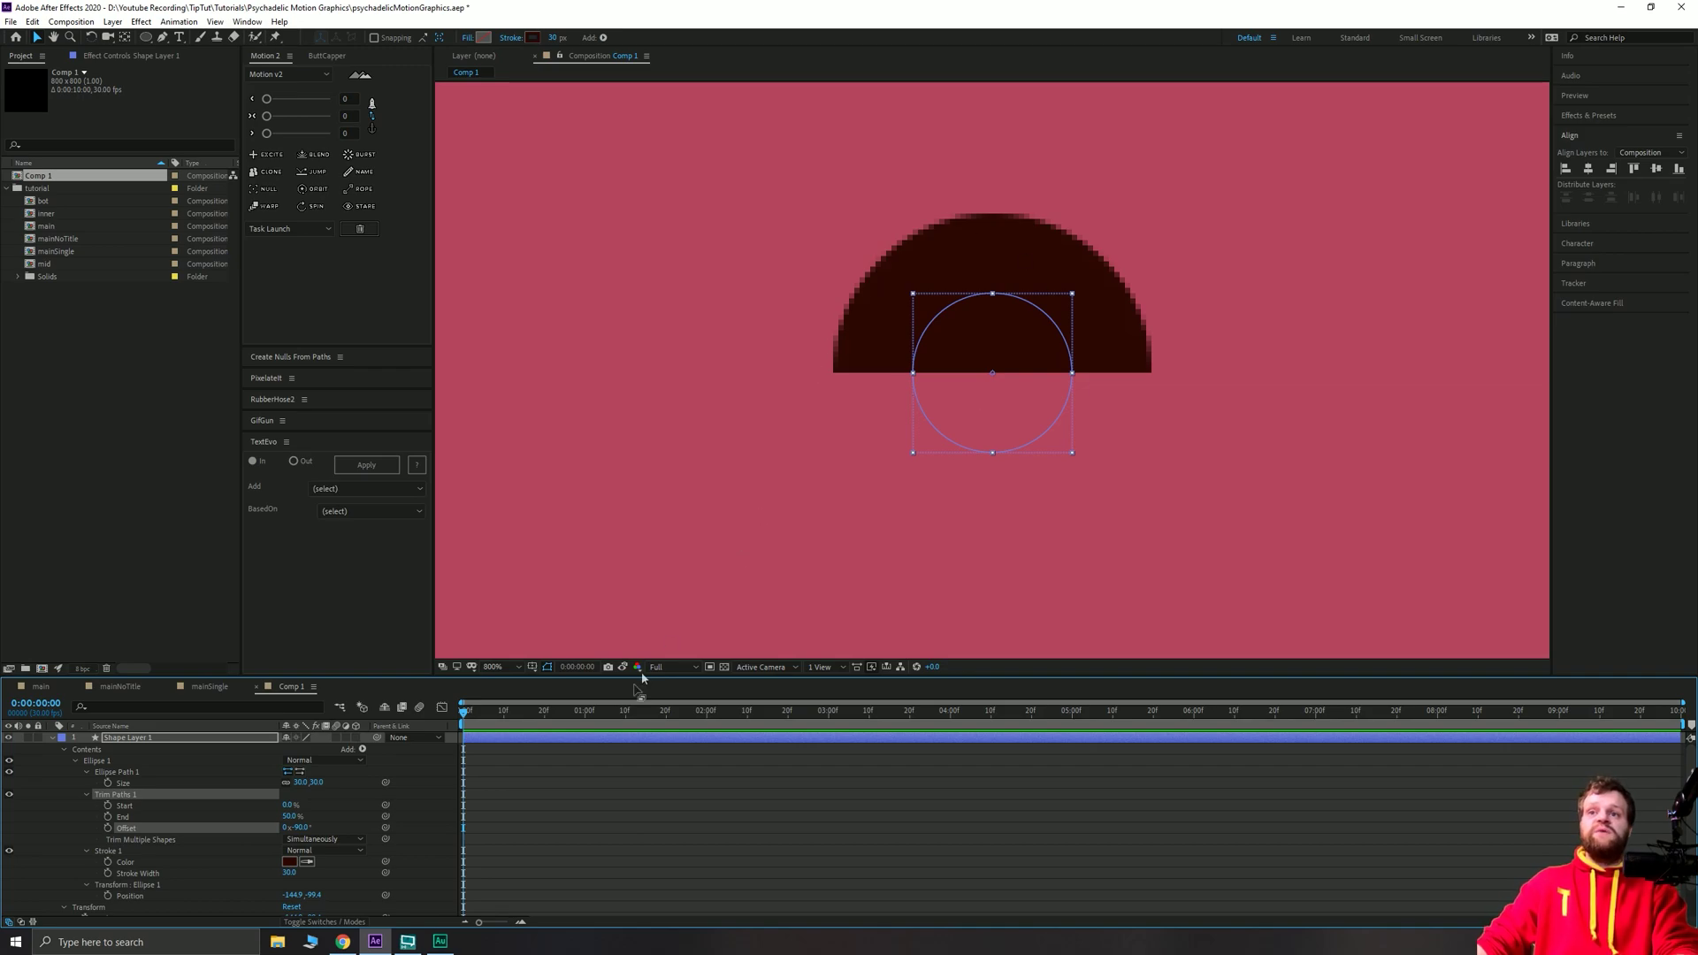
{"action": "key", "text": "u"}
{"action": "left_click", "coordinate": [533, 788]}
{"action": "left_click", "coordinate": [132, 737]}
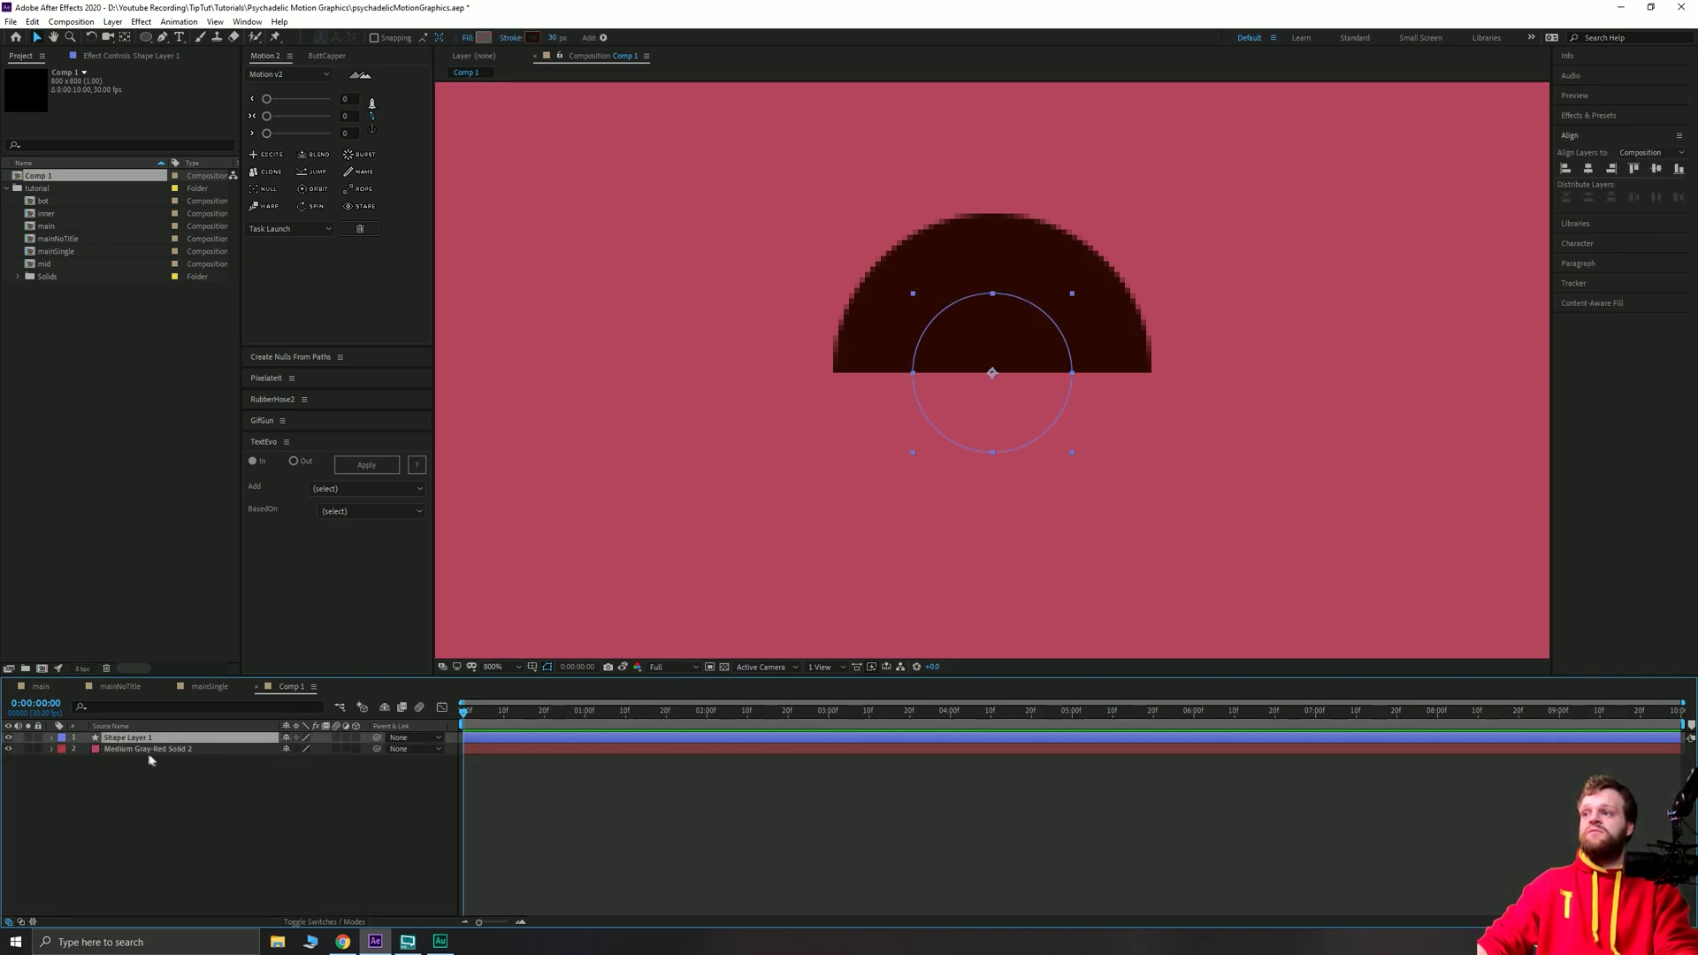
Rename the circle shape layer as 1 and duplicate it.
{"action": "key", "text": "Return"}
{"action": "type", "text": "1"}
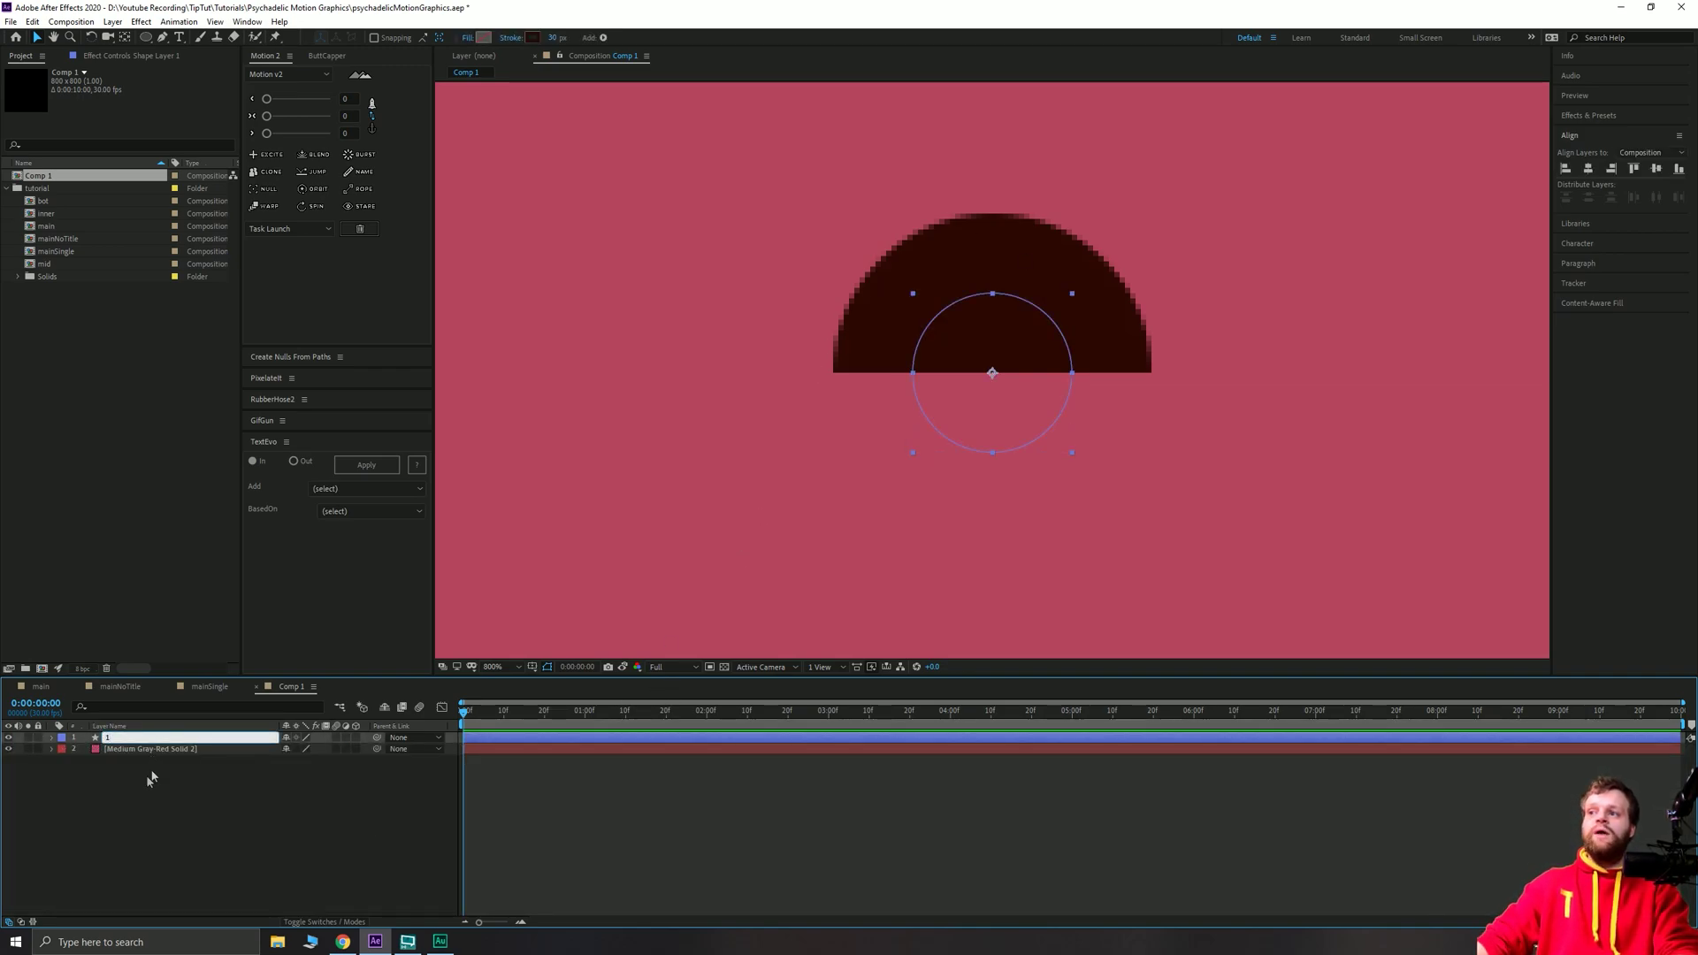
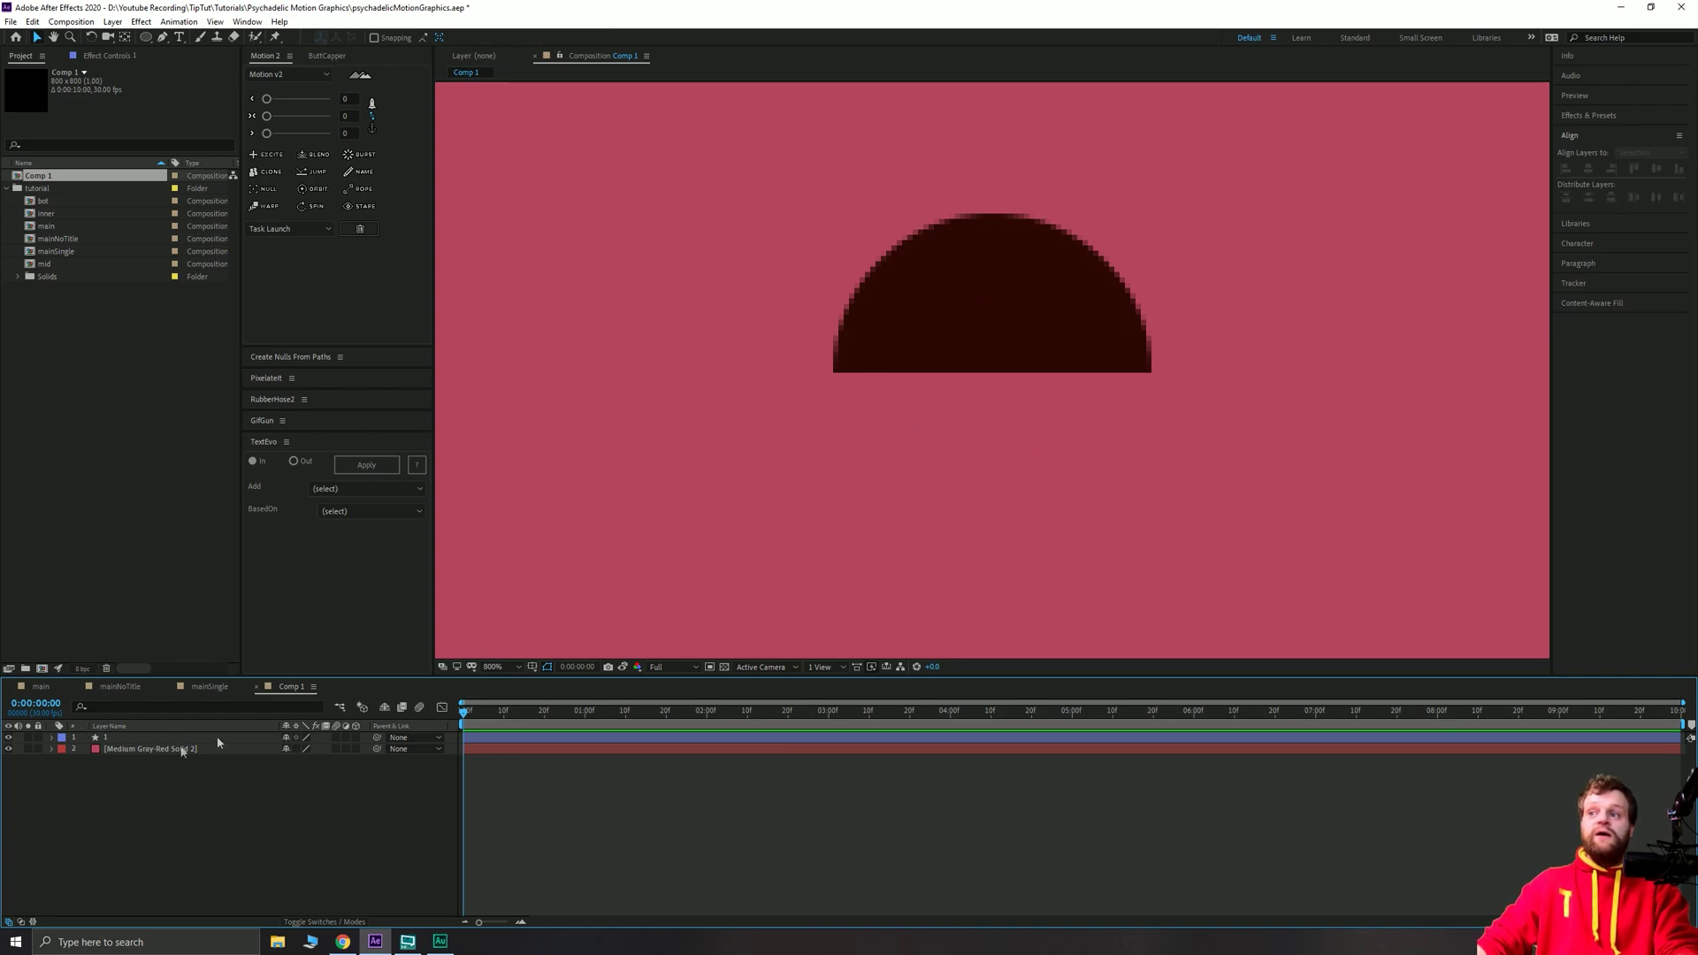
{"action": "left_click", "coordinate": [189, 739]}
{"action": "key", "text": "ctrl+d"}
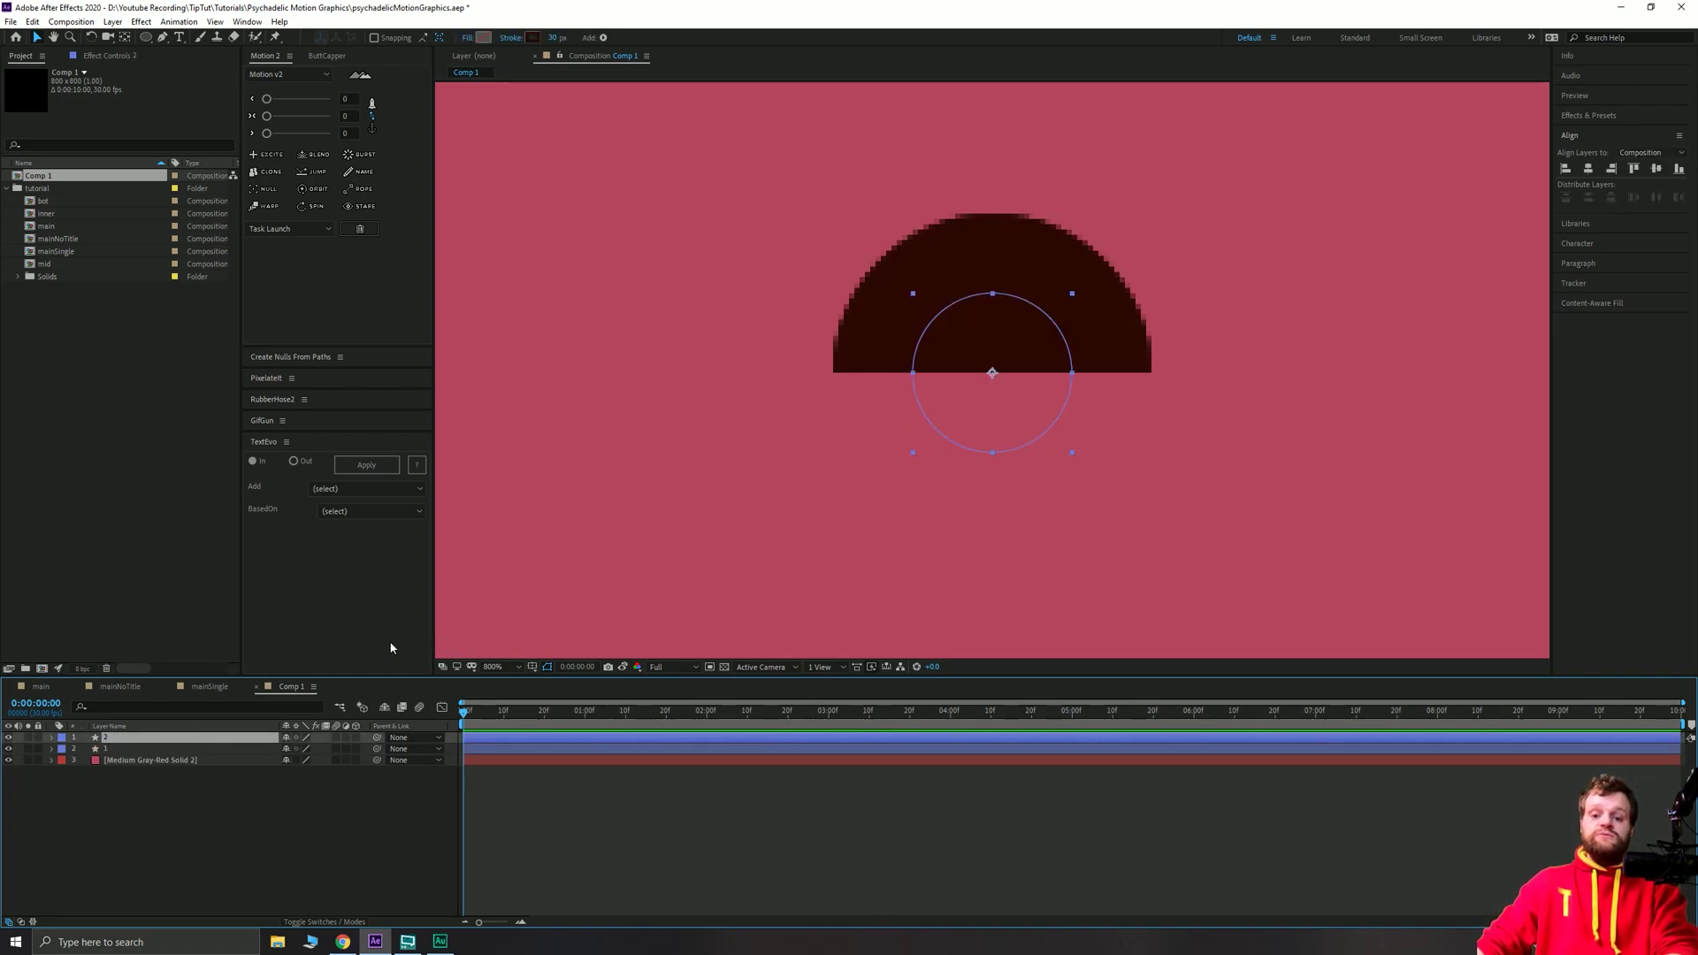
Set the duplicated circle's ellipse path size to 90 x 90 and collapse the layer's properties.
{"action": "key", "text": "u"}
{"action": "key", "text": "u"}
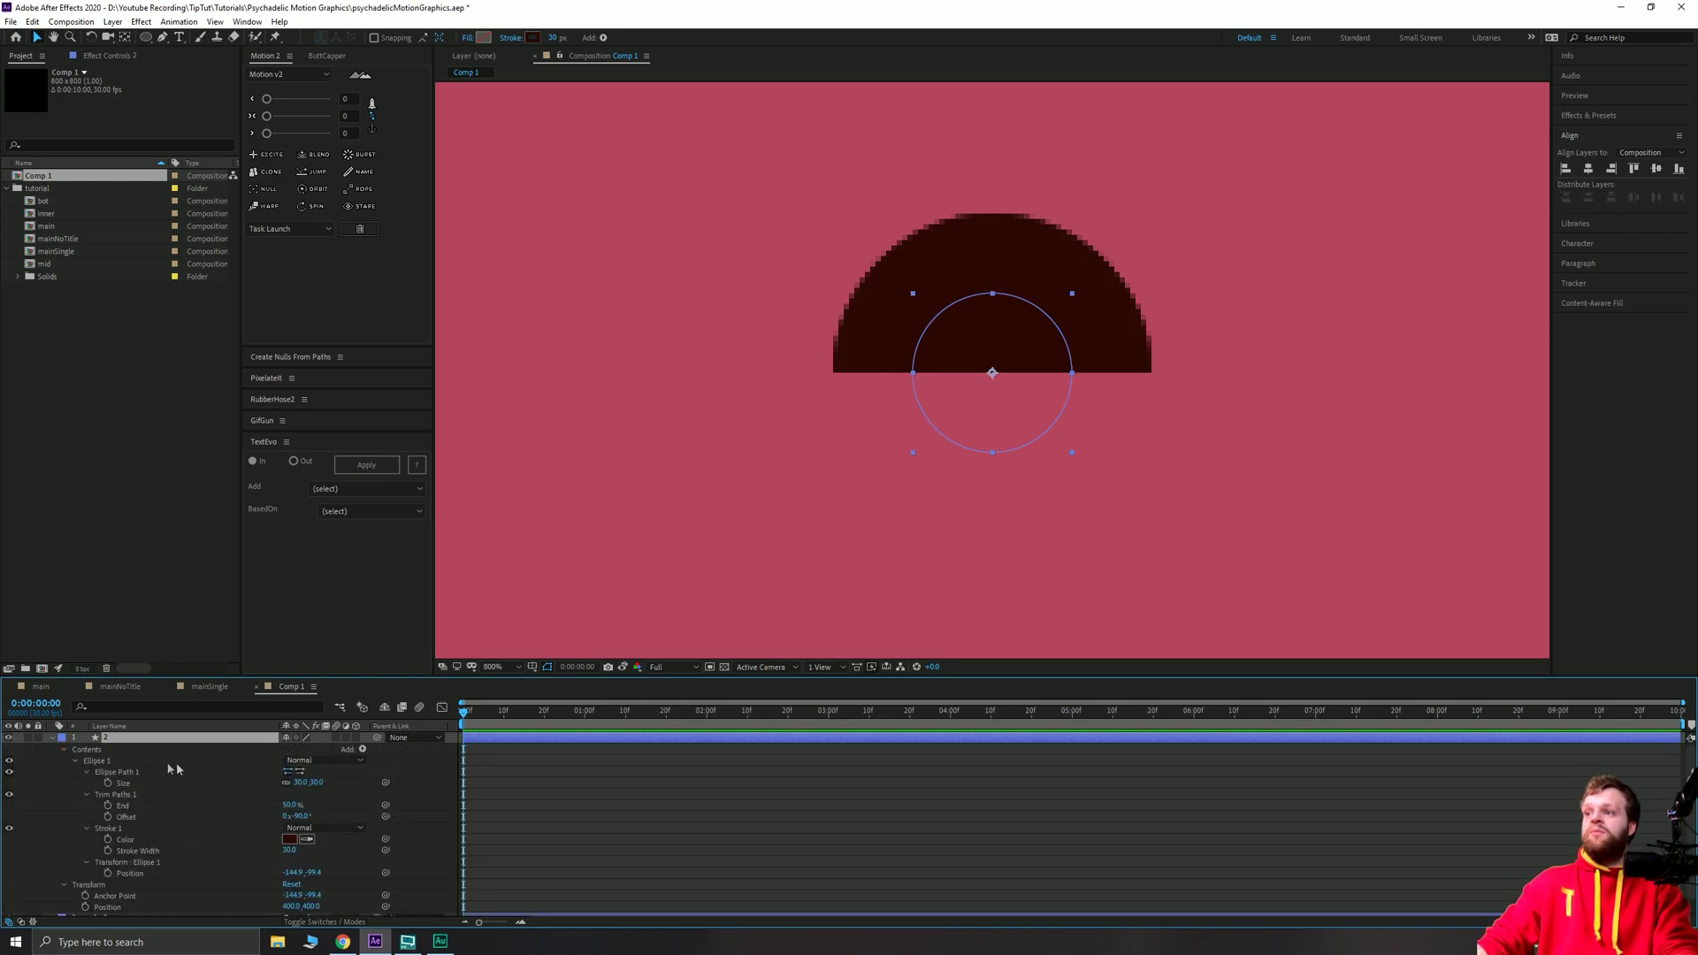
{"action": "left_click_drag", "start_coordinate": [305, 782], "coordinate": [326, 768]}
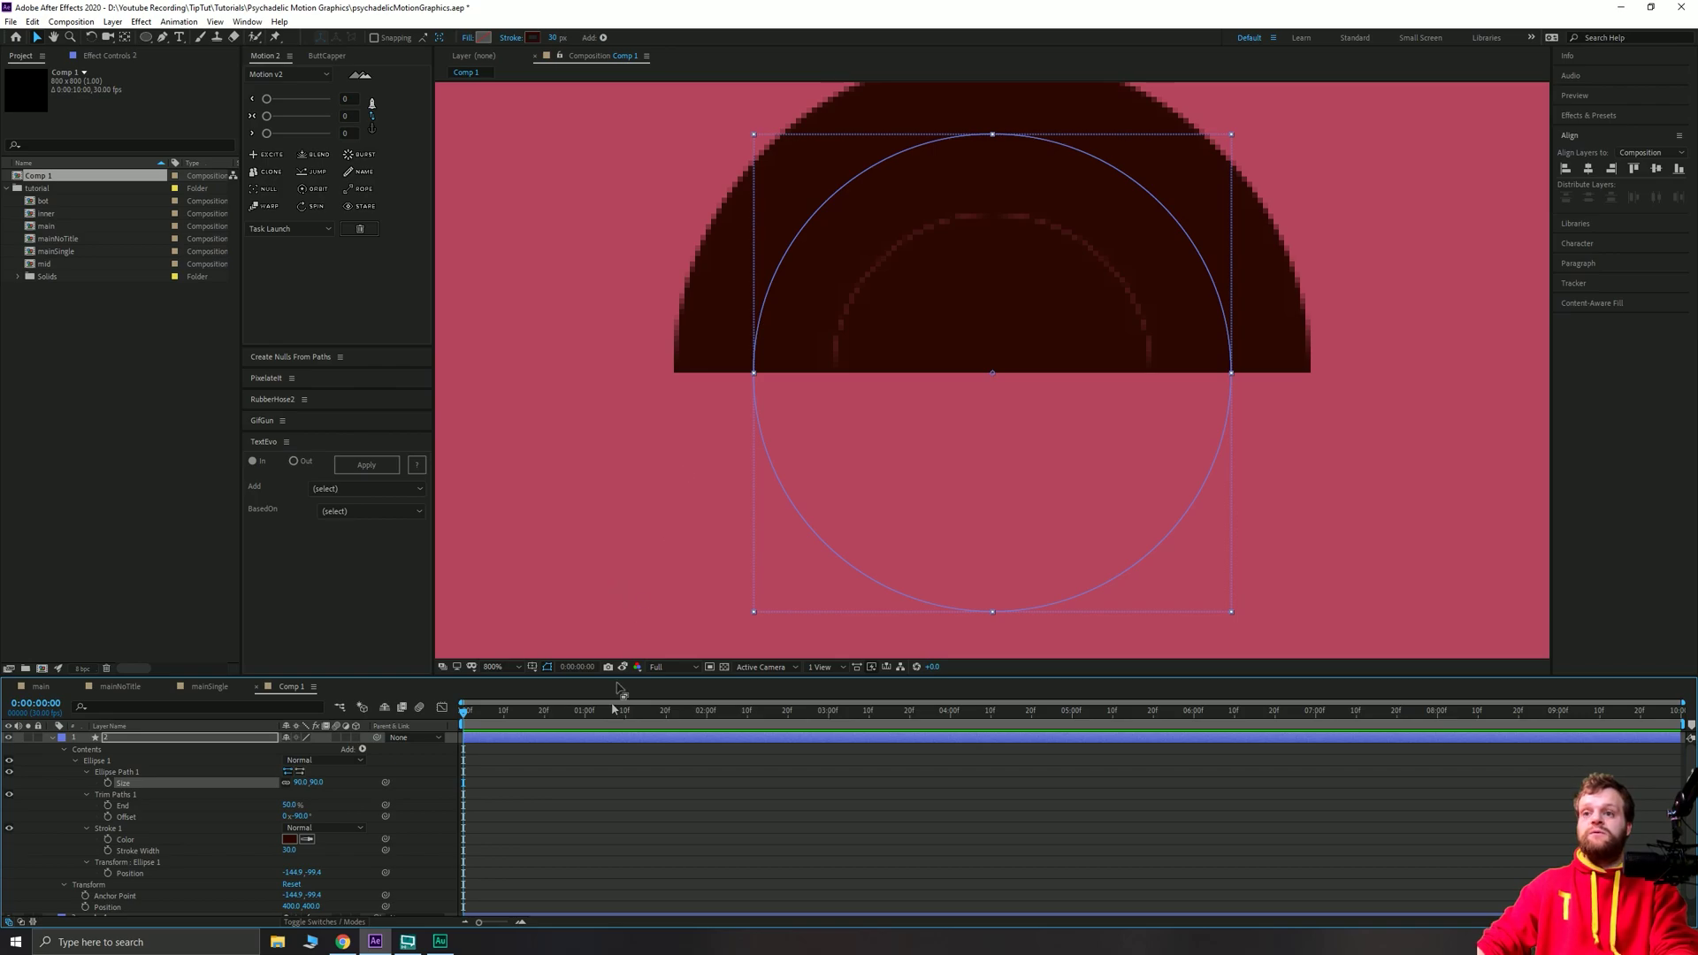
{"action": "key", "text": "u"}
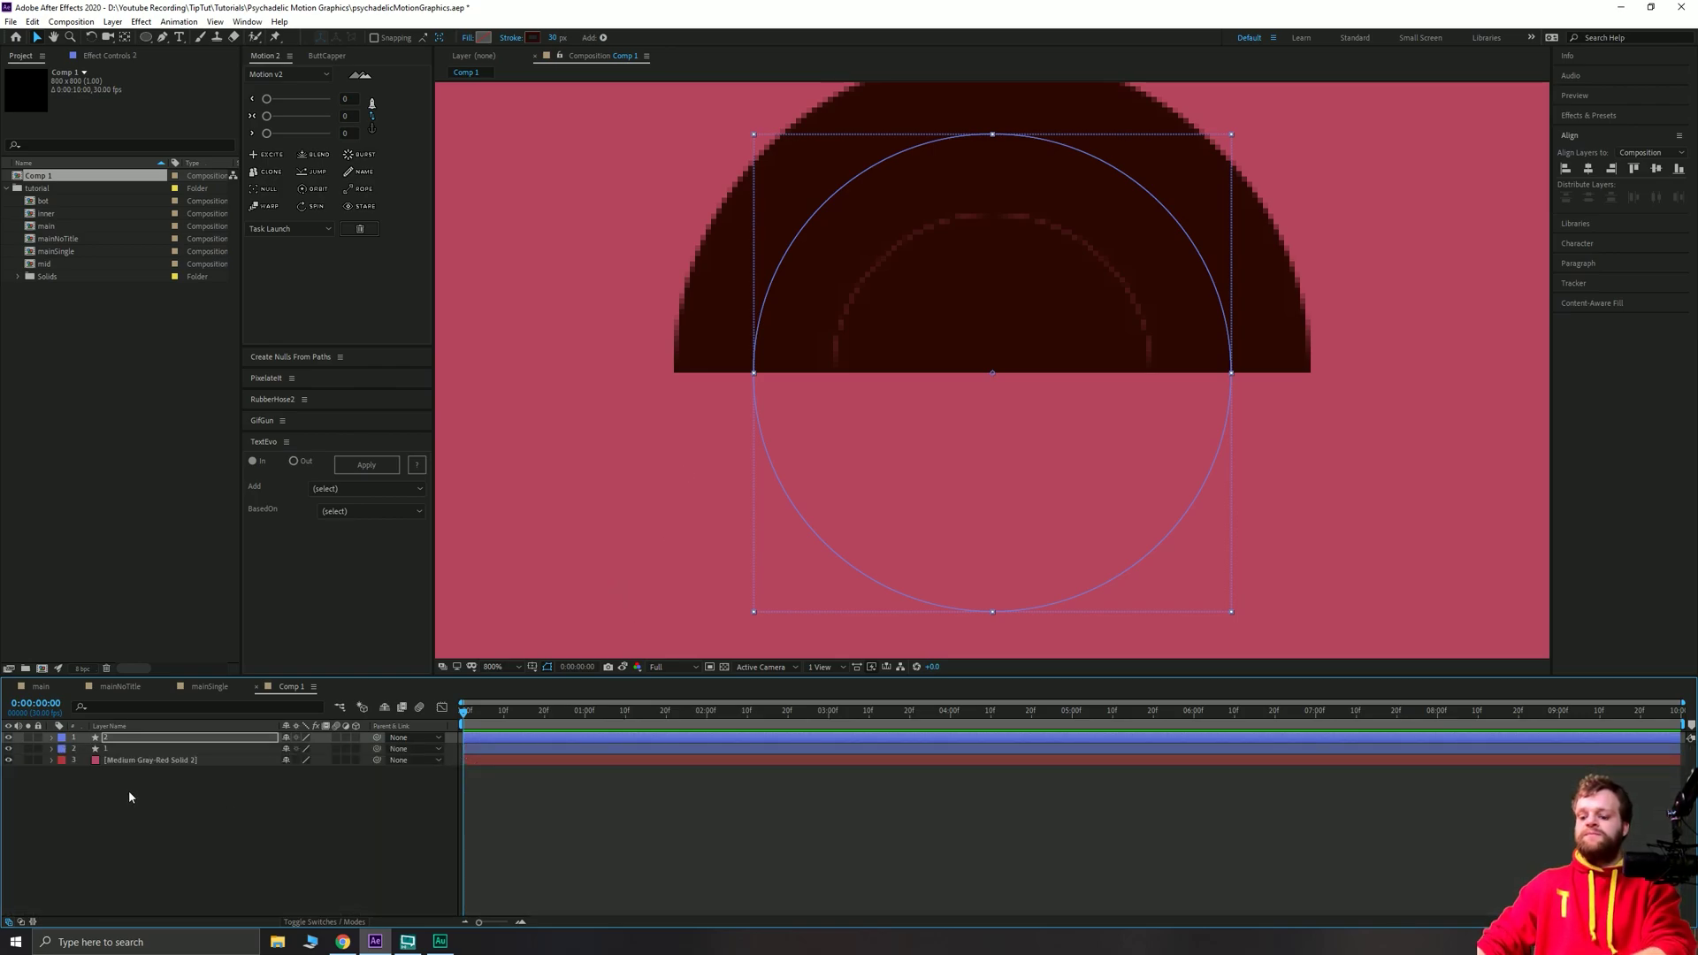
Duplicate circle layer 2 and set the copy's ellipse path size to 150 x 150.
{"action": "key", "text": "ctrl+d"}
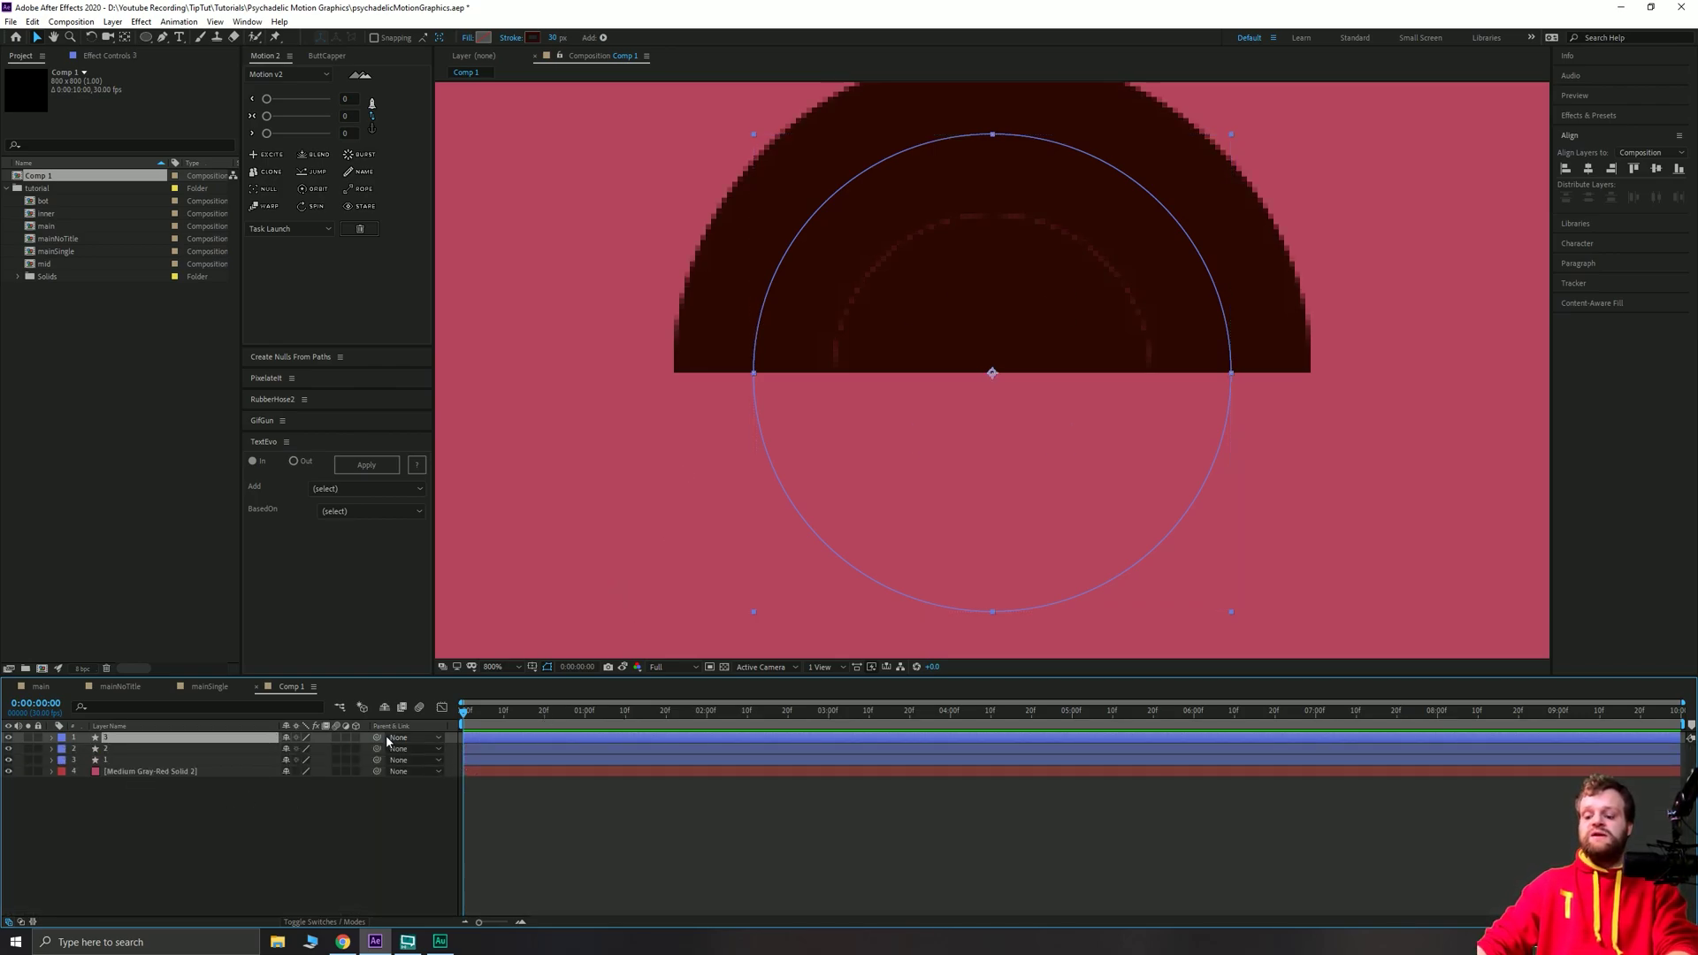
{"action": "key", "text": "u"}
{"action": "key", "text": "u"}
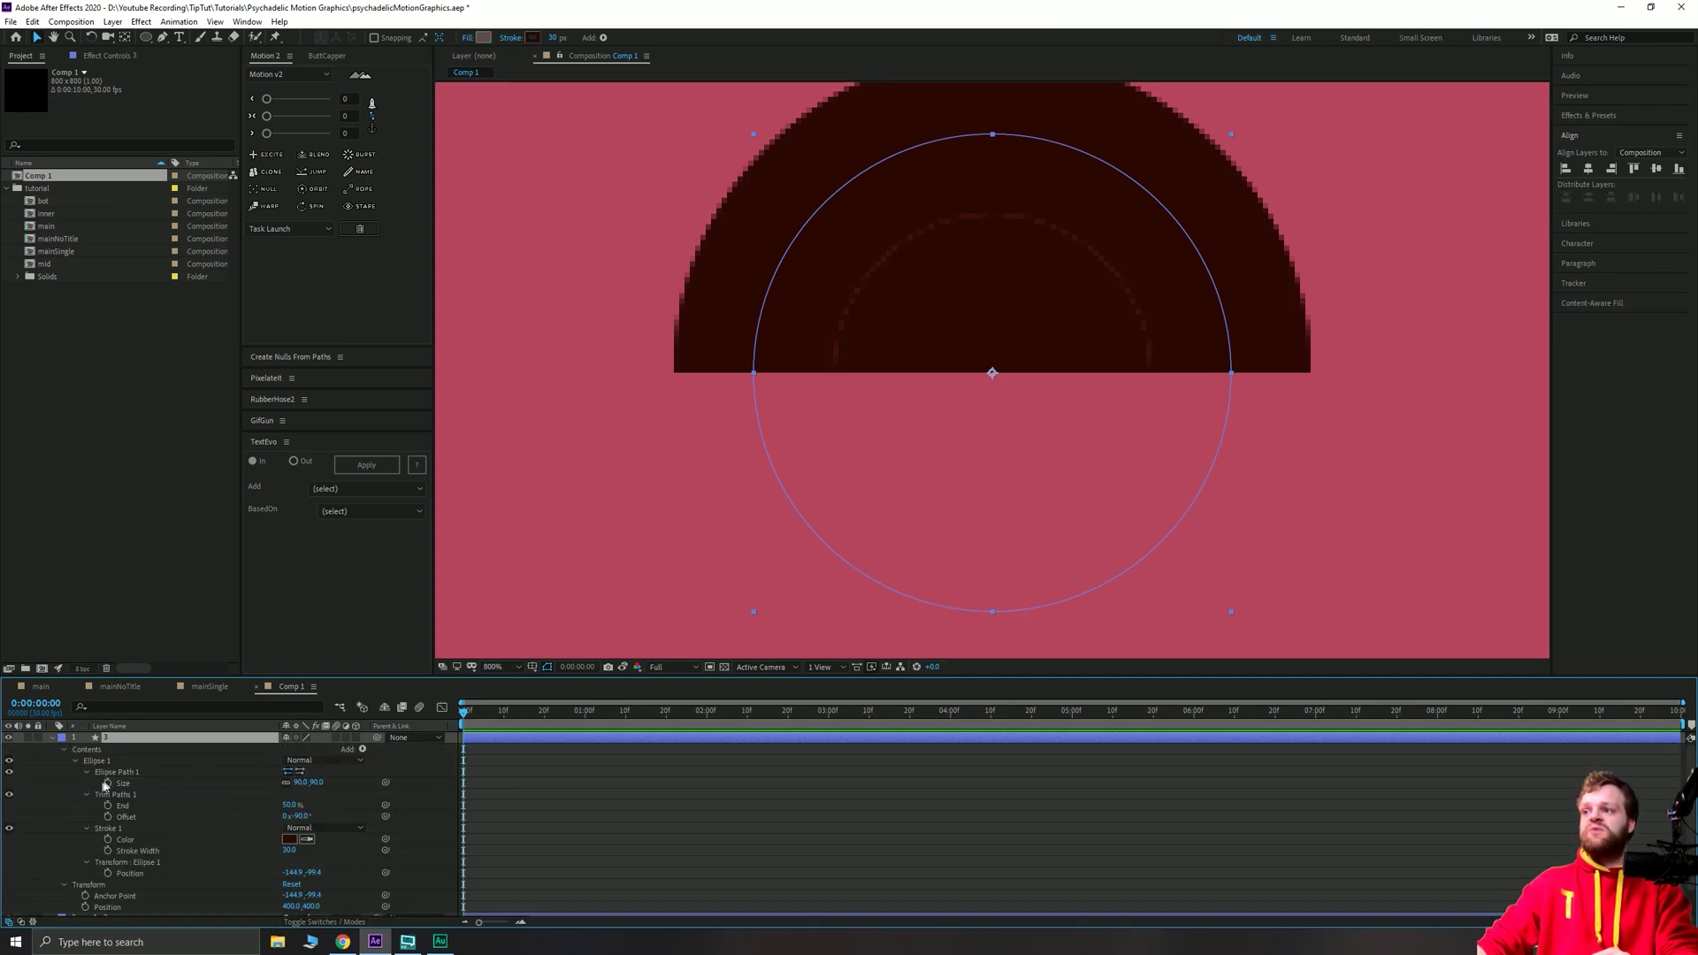
{"action": "left_click", "coordinate": [299, 782]}
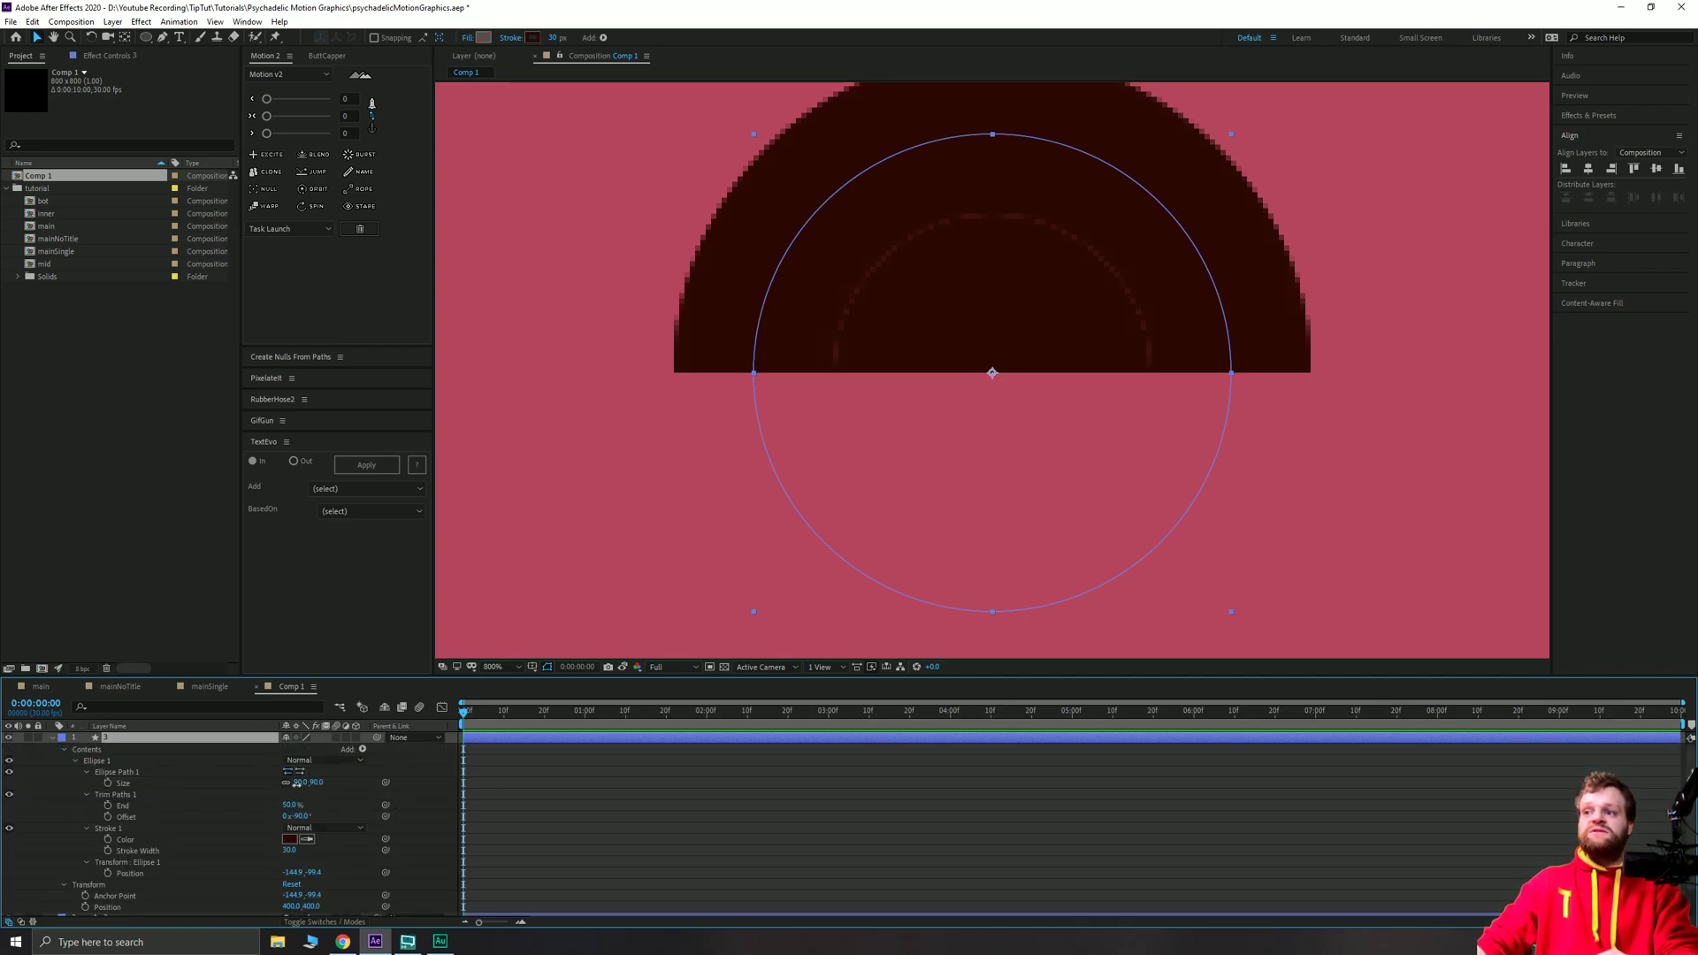
{"action": "type", "text": "150"}
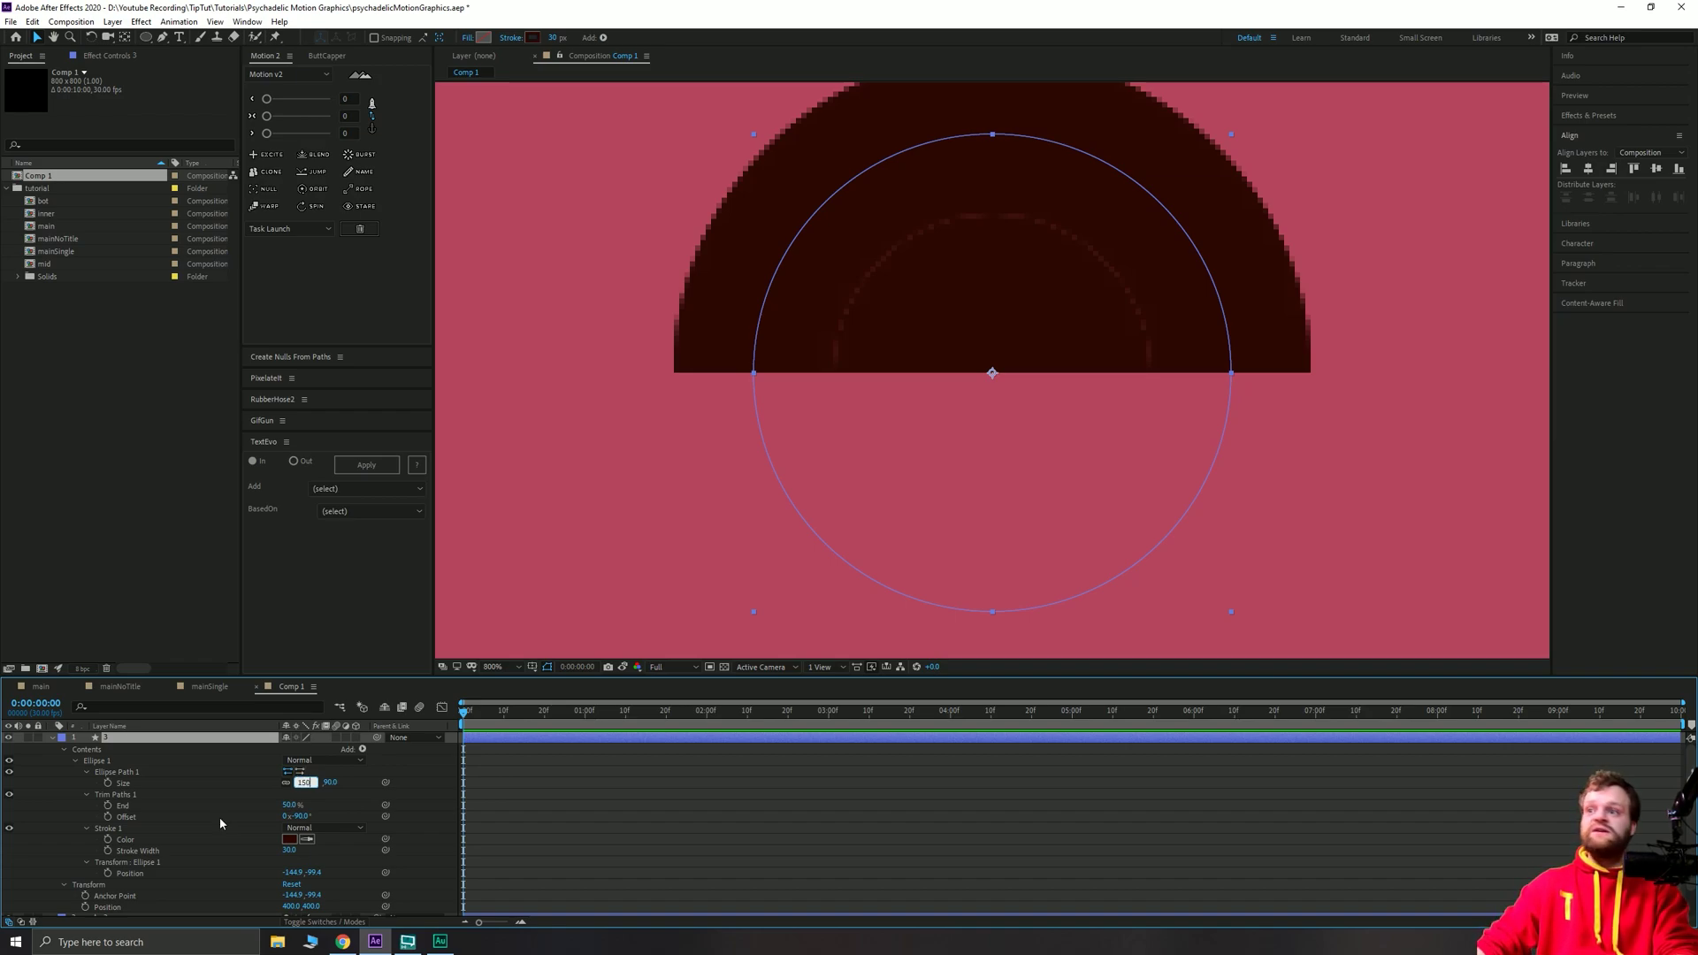
{"action": "key", "text": "Return"}
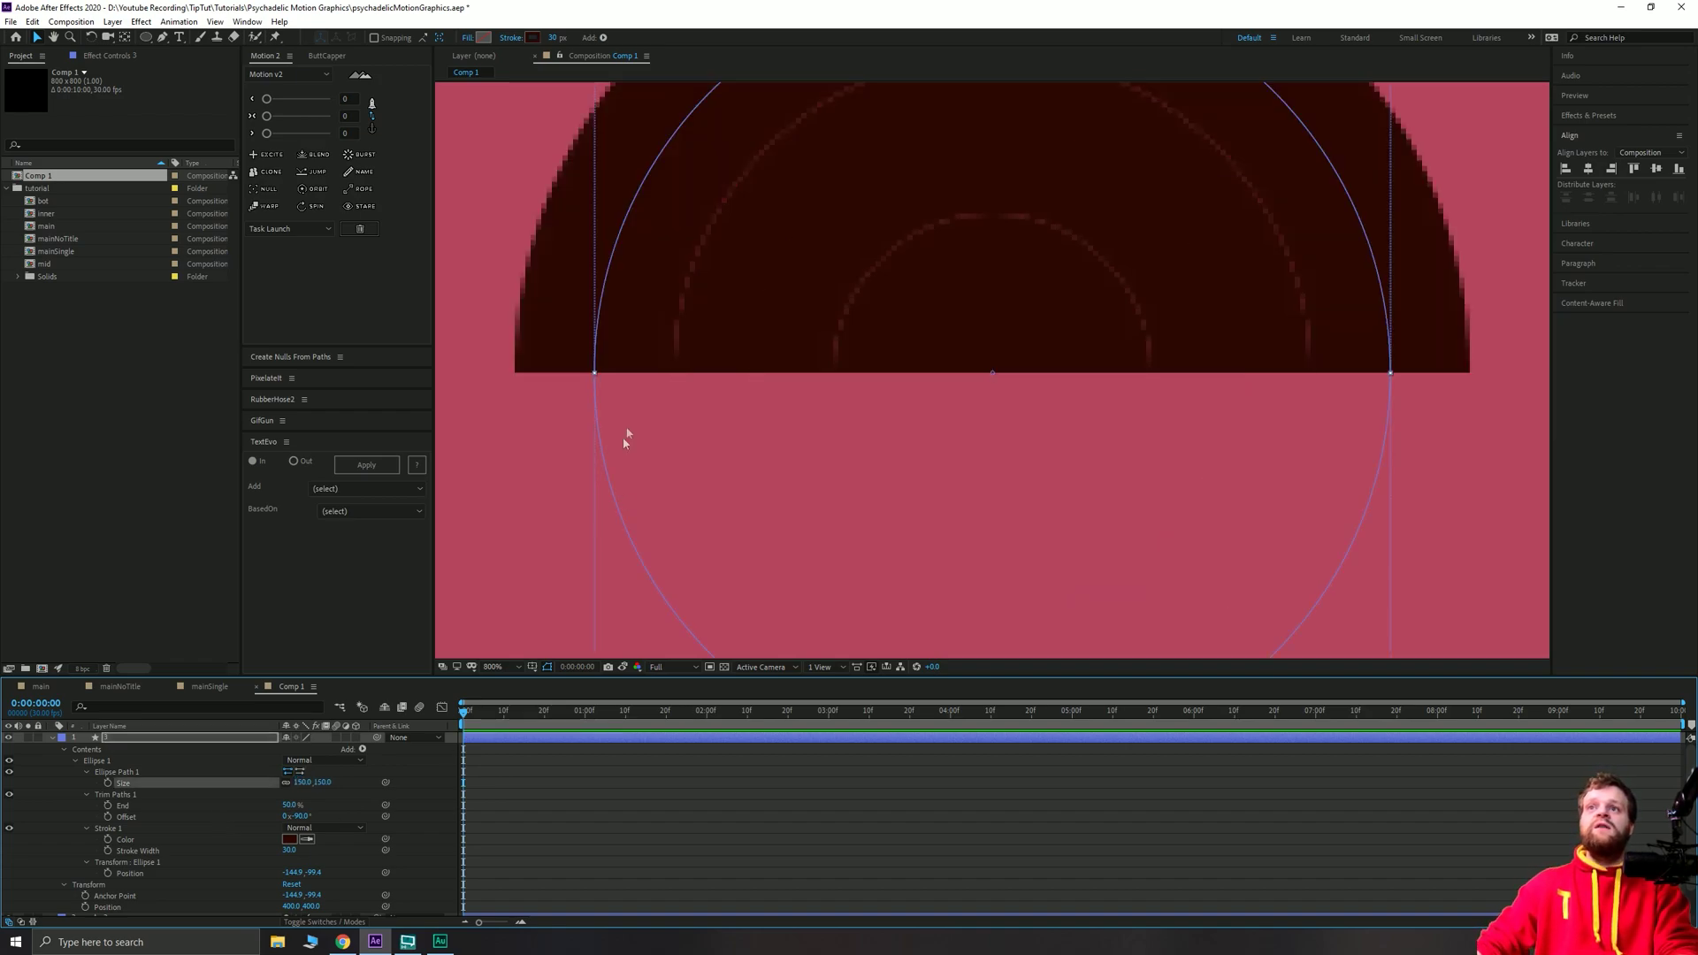
Duplicate circle layer 3 and set the copy's ellipse path size to 210 x 210.
{"action": "key", "text": "space"}
{"action": "left_click_drag", "start_coordinate": [867, 251], "coordinate": [876, 412]}
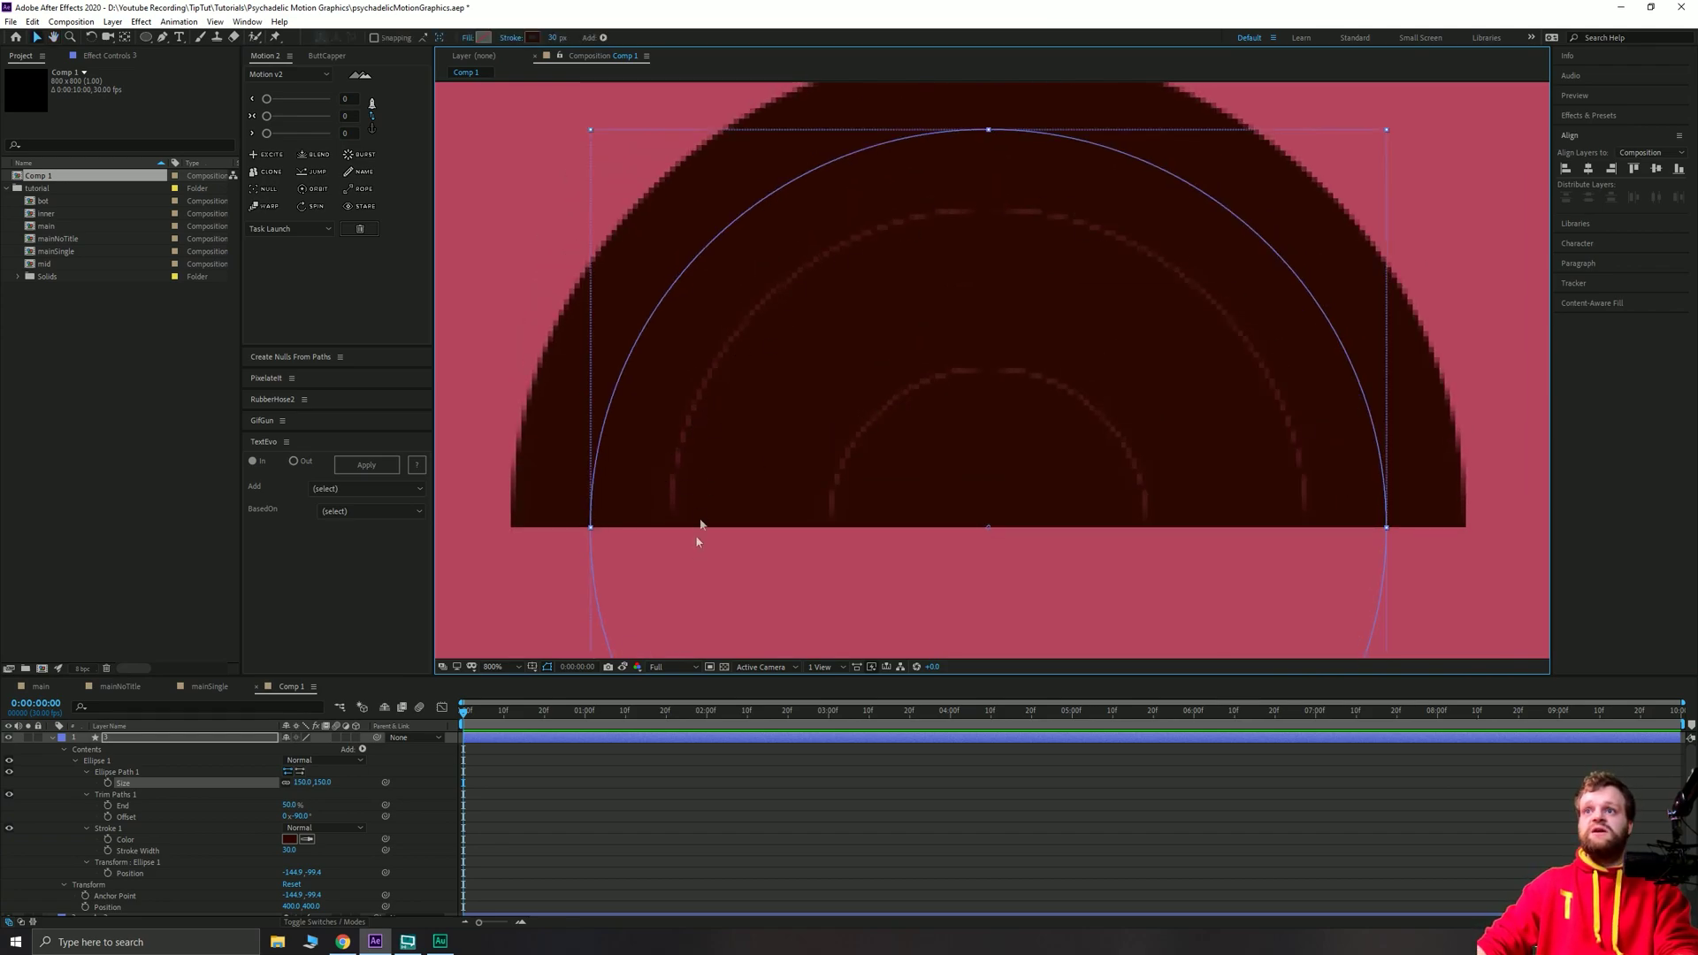
{"action": "scroll", "coordinate": [1074, 263], "scroll_direction": "down", "scroll_amount": 8}
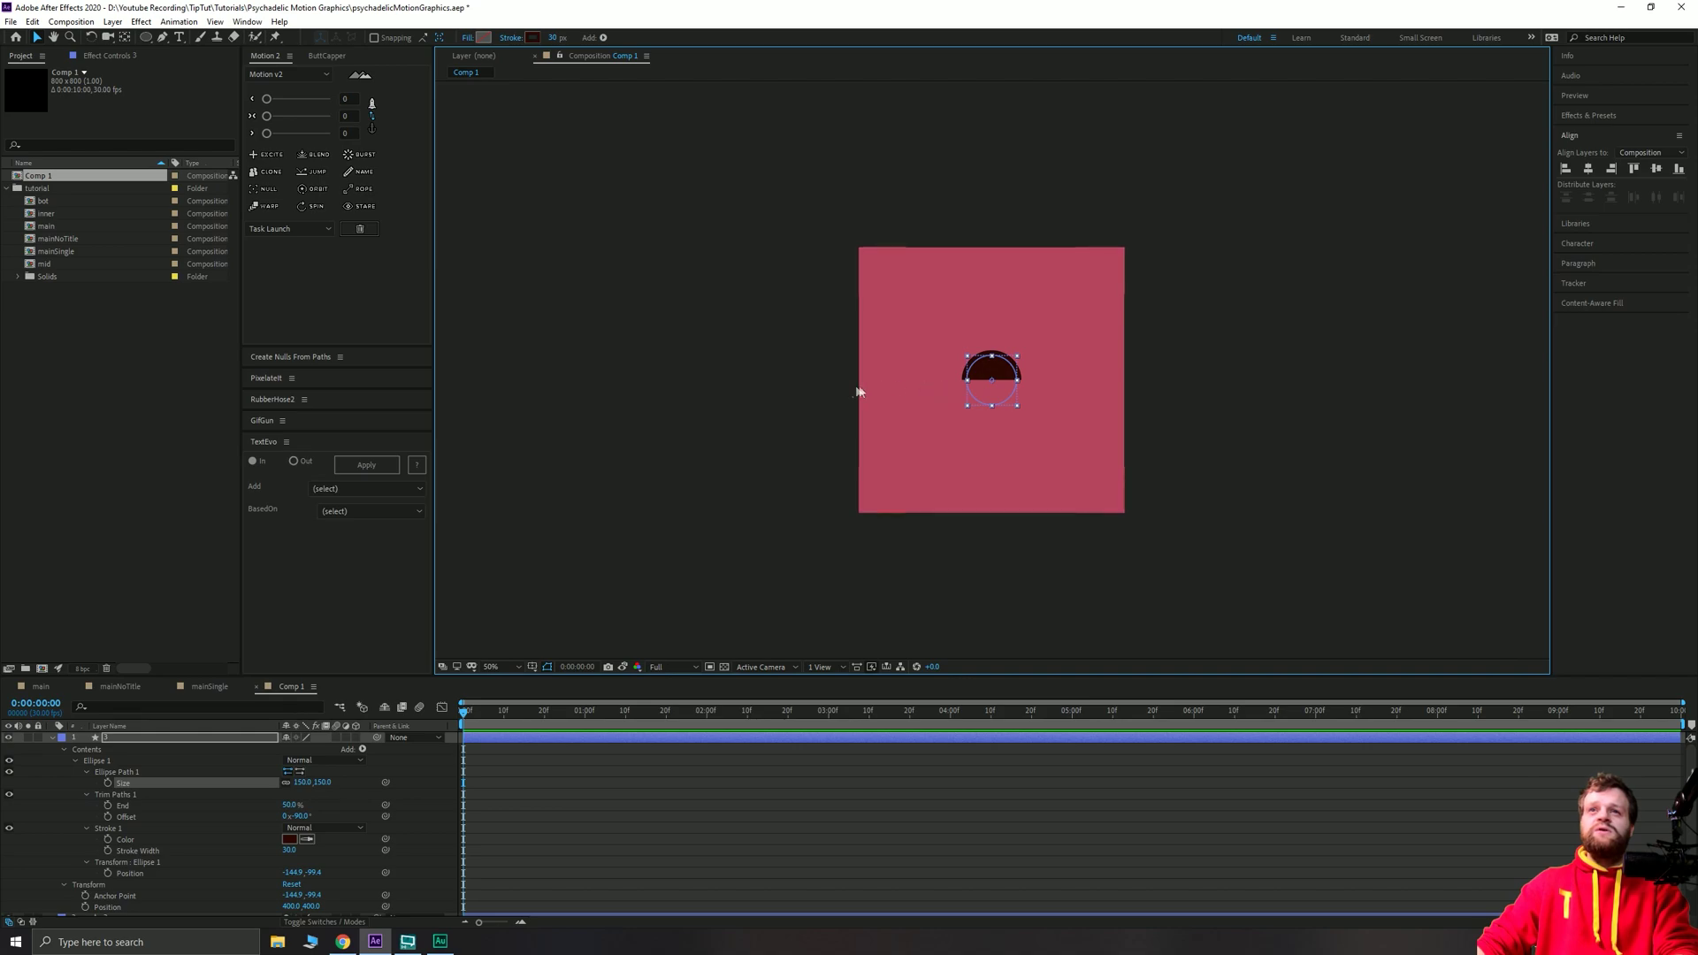
{"action": "left_click", "coordinate": [810, 406]}
{"action": "scroll", "coordinate": [1002, 389], "scroll_direction": "up", "scroll_amount": 8}
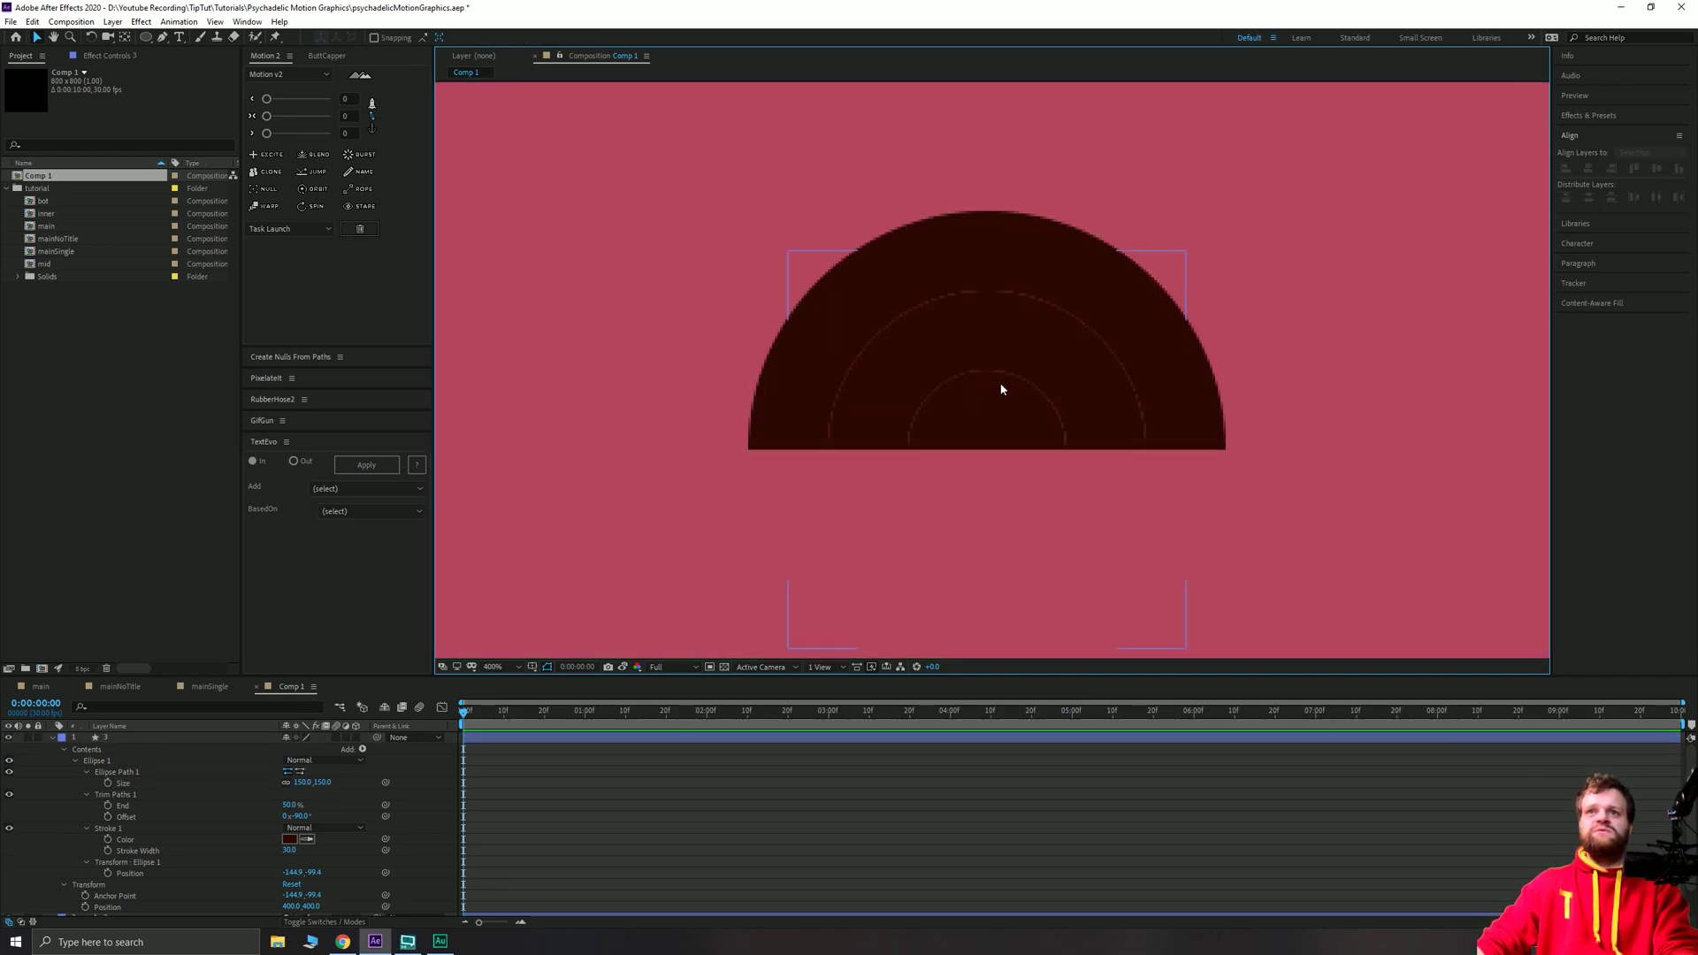
{"action": "scroll", "coordinate": [1089, 404], "scroll_direction": "down", "scroll_amount": 4}
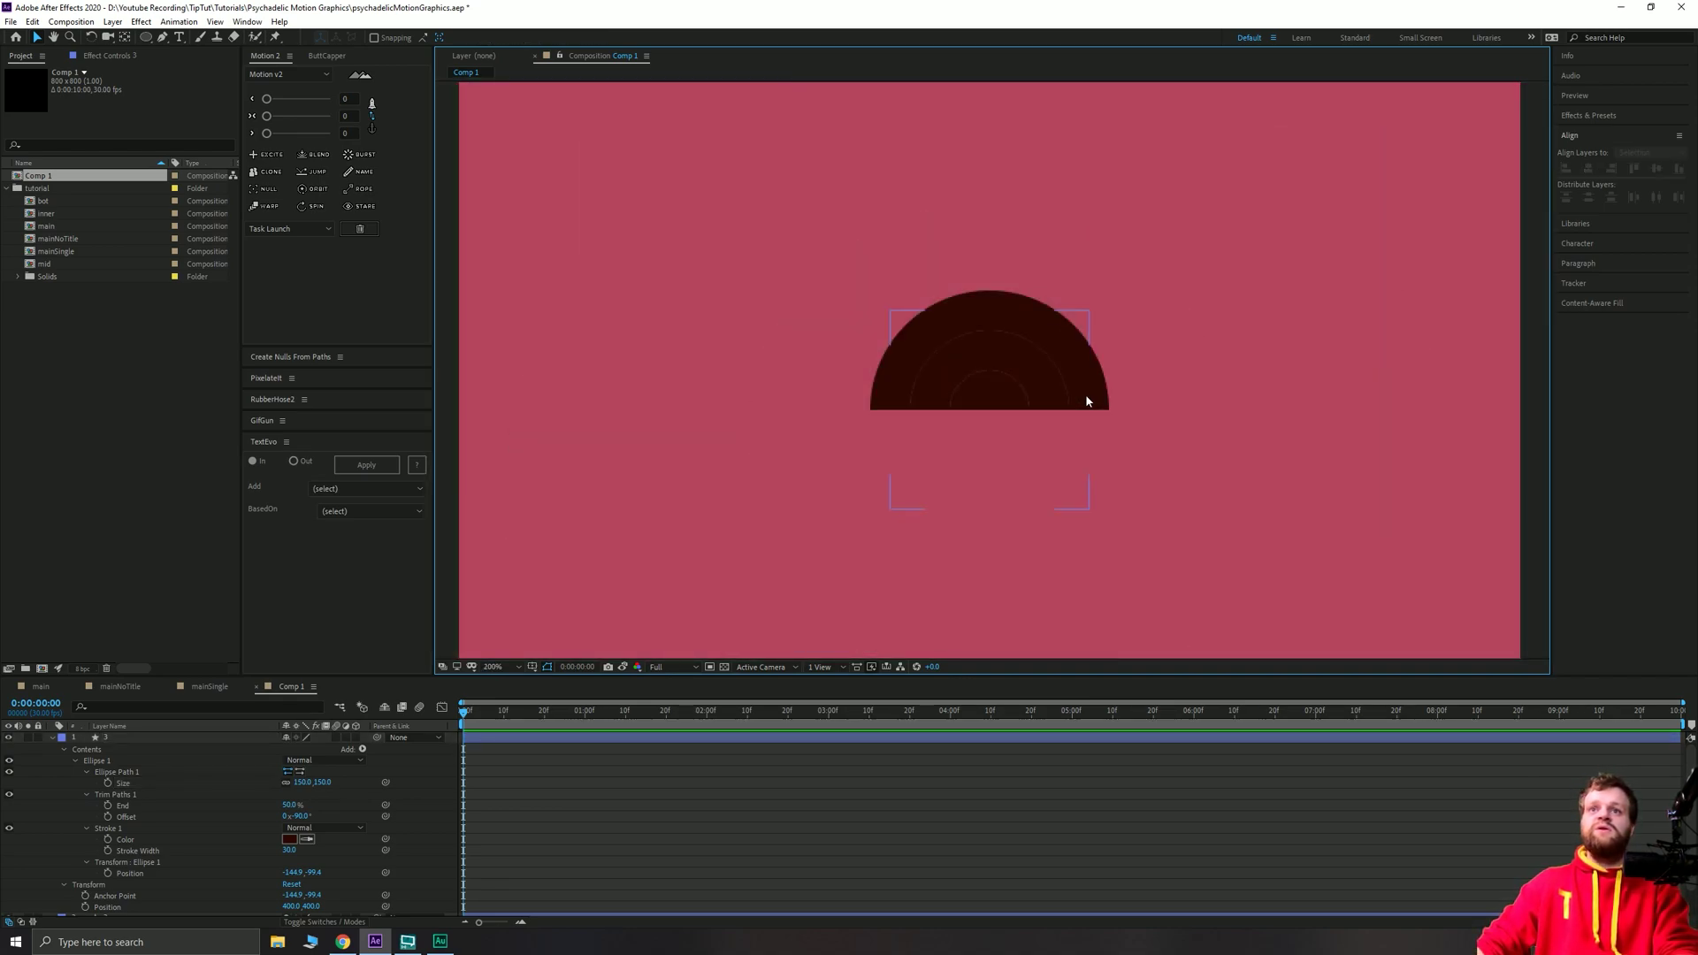
{"action": "scroll", "coordinate": [1078, 387], "scroll_direction": "down", "scroll_amount": 2}
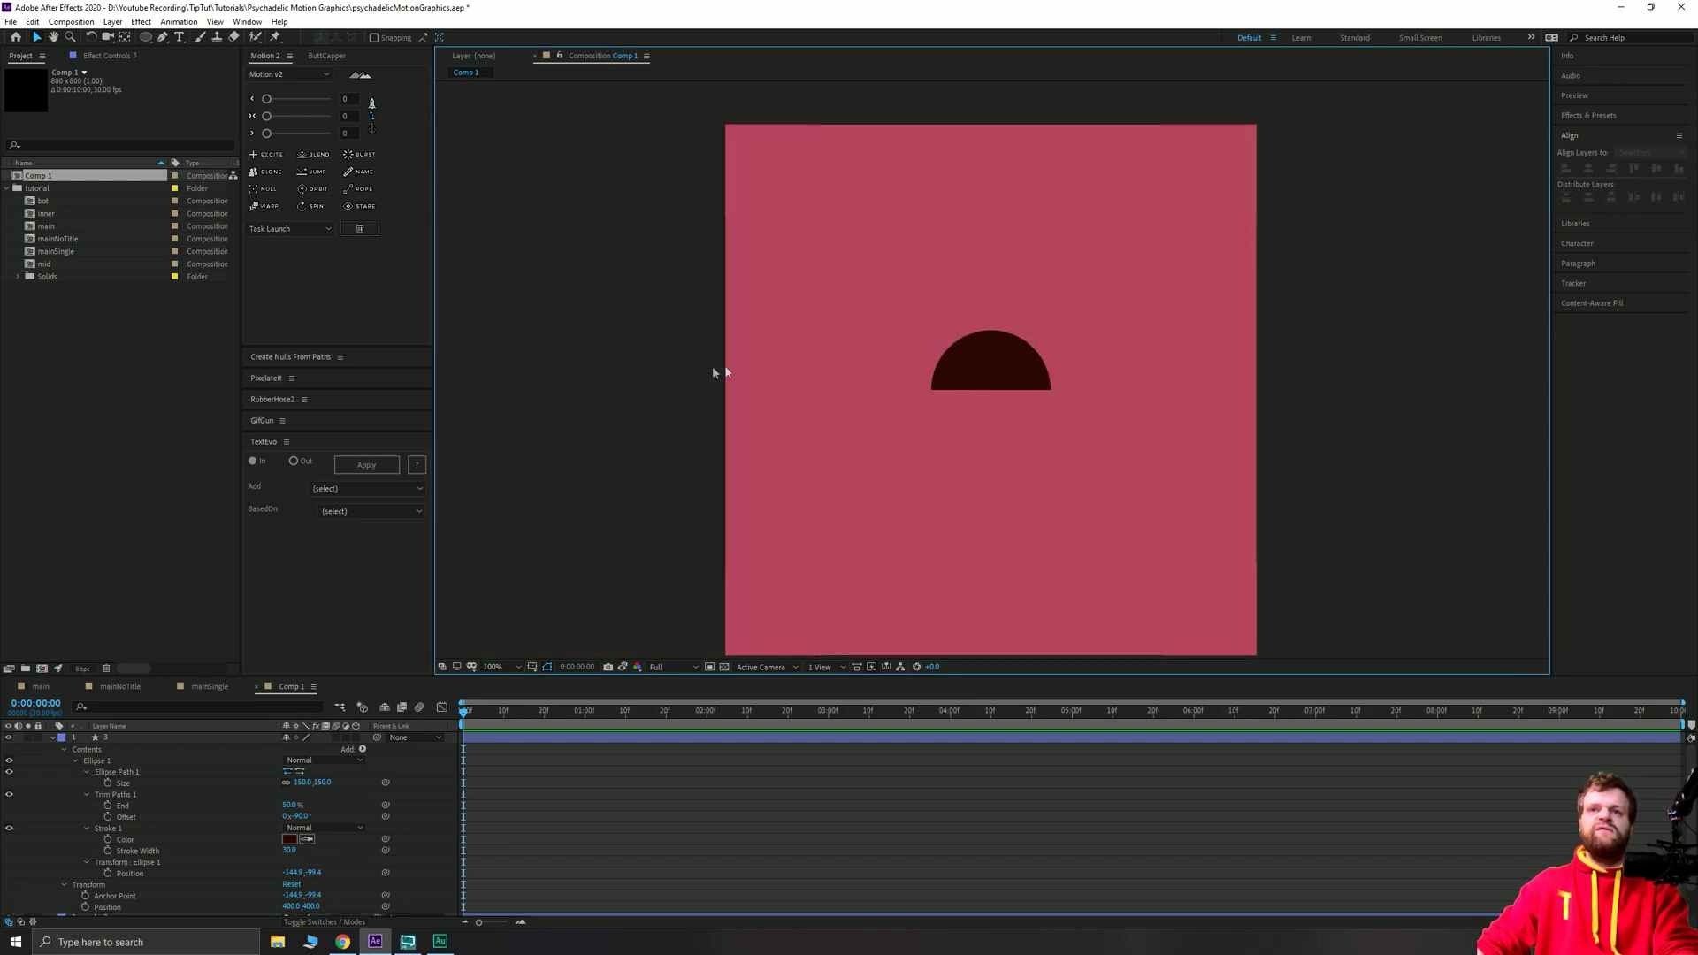
{"action": "left_click", "coordinate": [159, 739]}
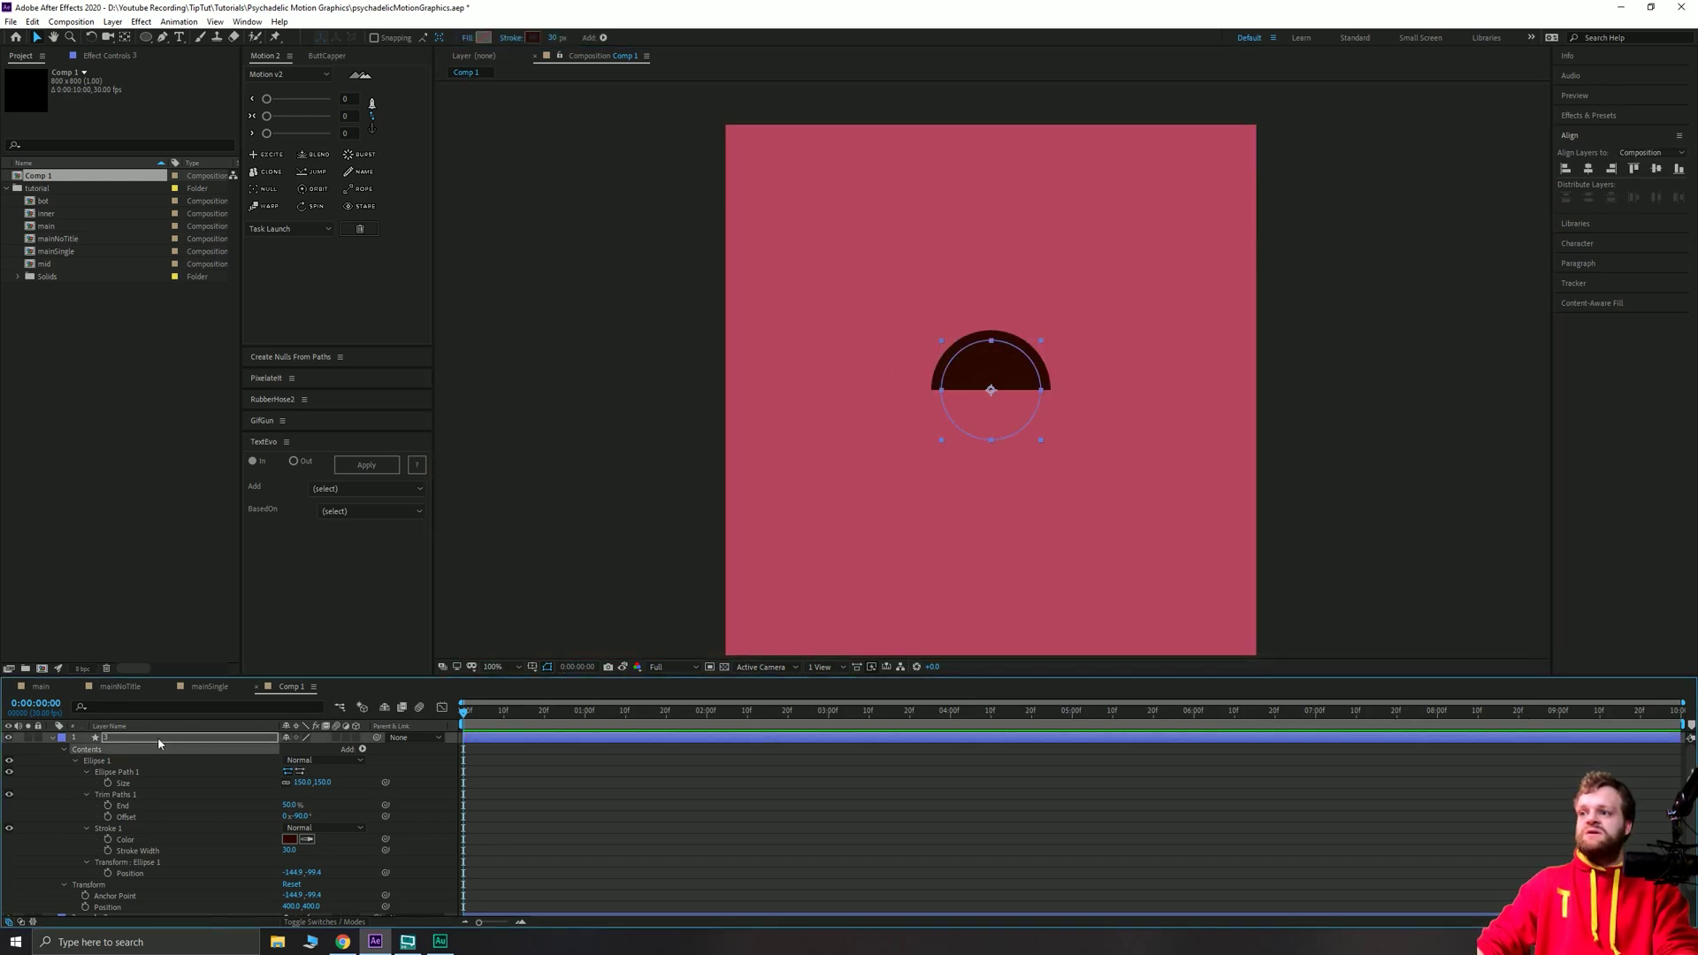
{"action": "key", "text": "u"}
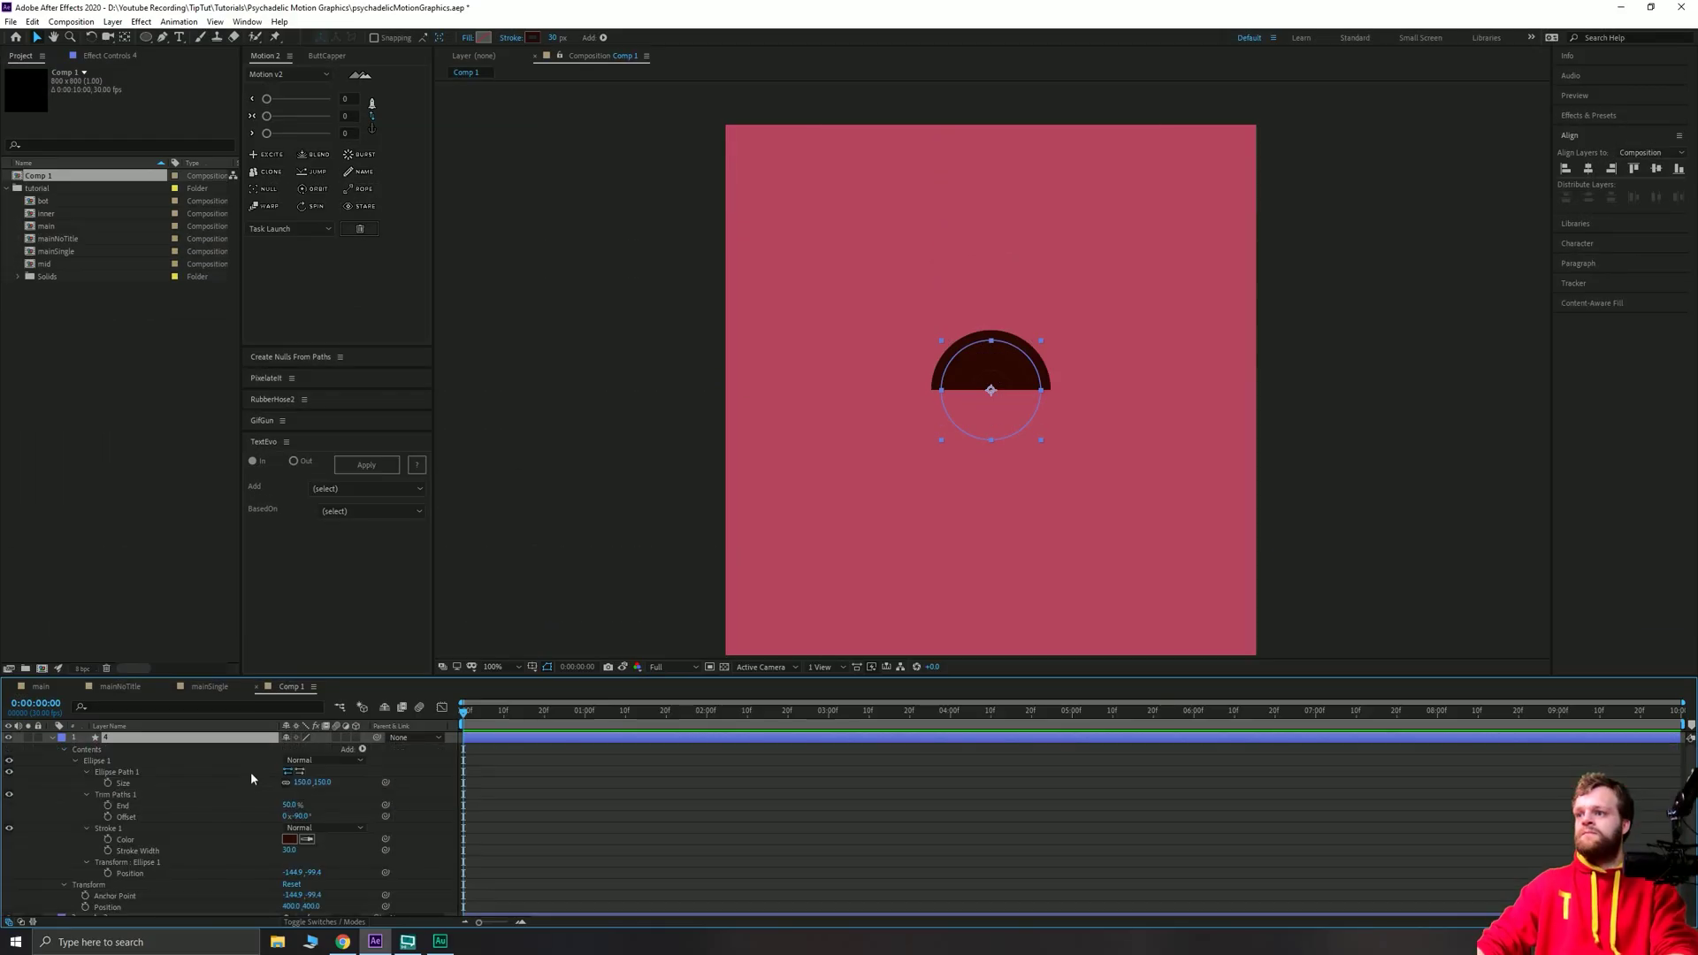
{"action": "left_click_drag", "start_coordinate": [302, 783], "coordinate": [301, 785]}
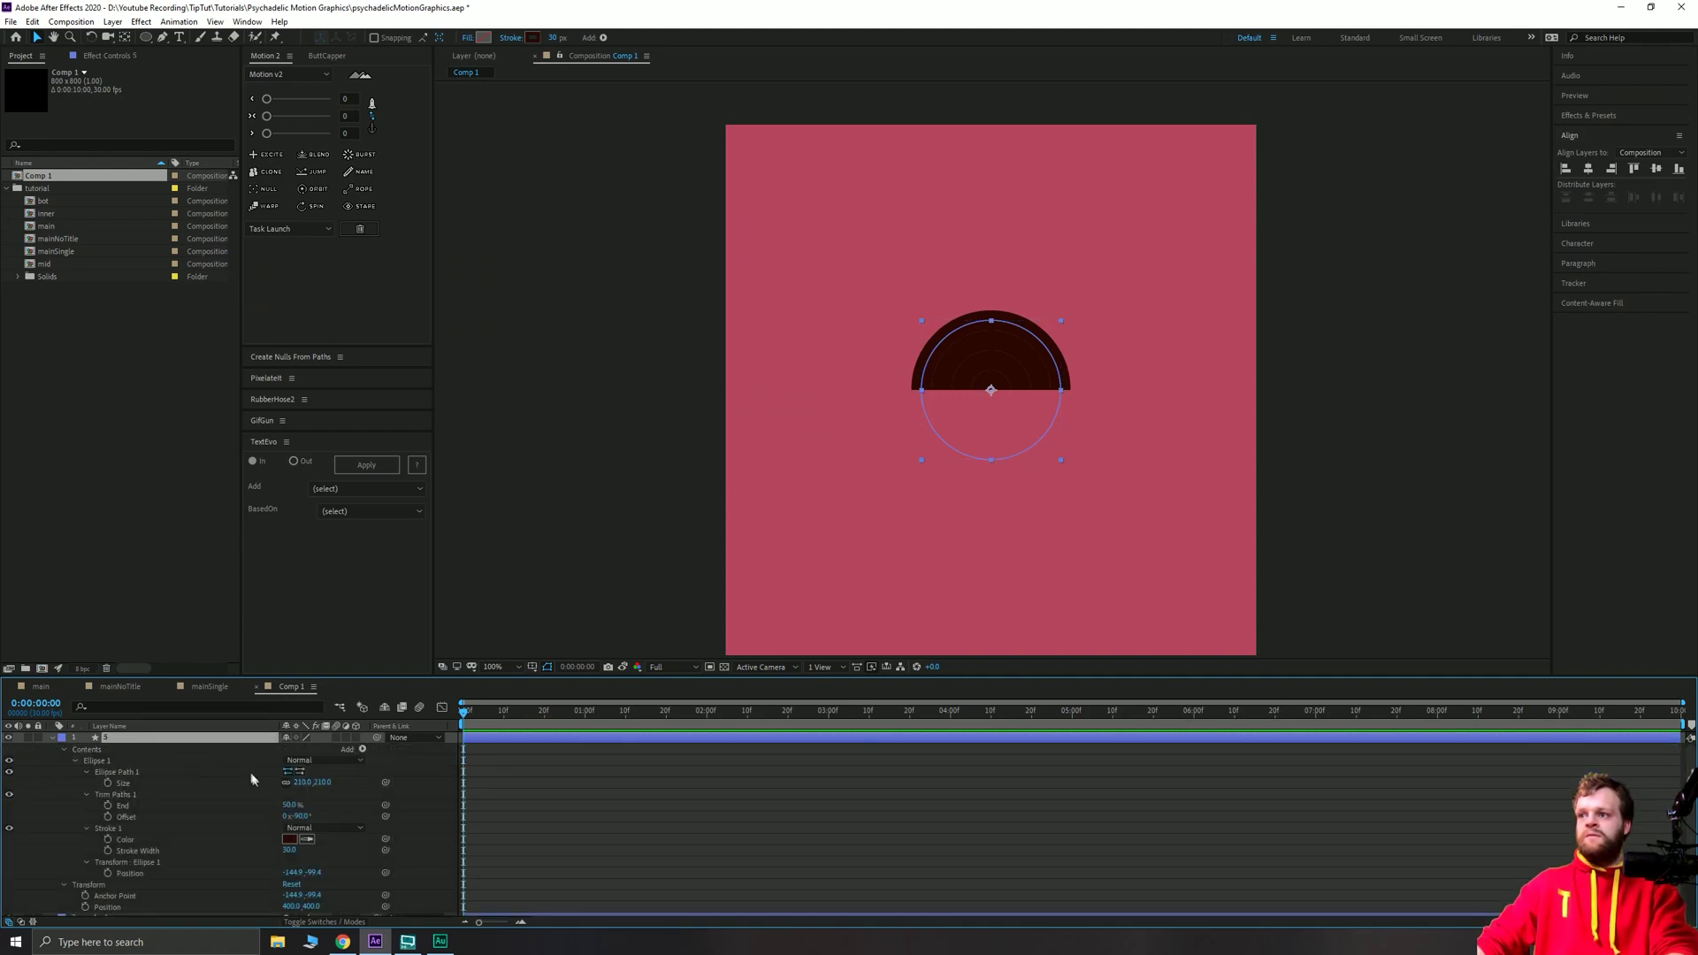
Add the next two duplicated rings, layers 5 and 6, with ellipse path sizes of 270 x 270 and 330 x 330.
{"action": "left_click", "coordinate": [301, 782]}
{"action": "type", "text": "270"}
{"action": "key", "text": "Return"}
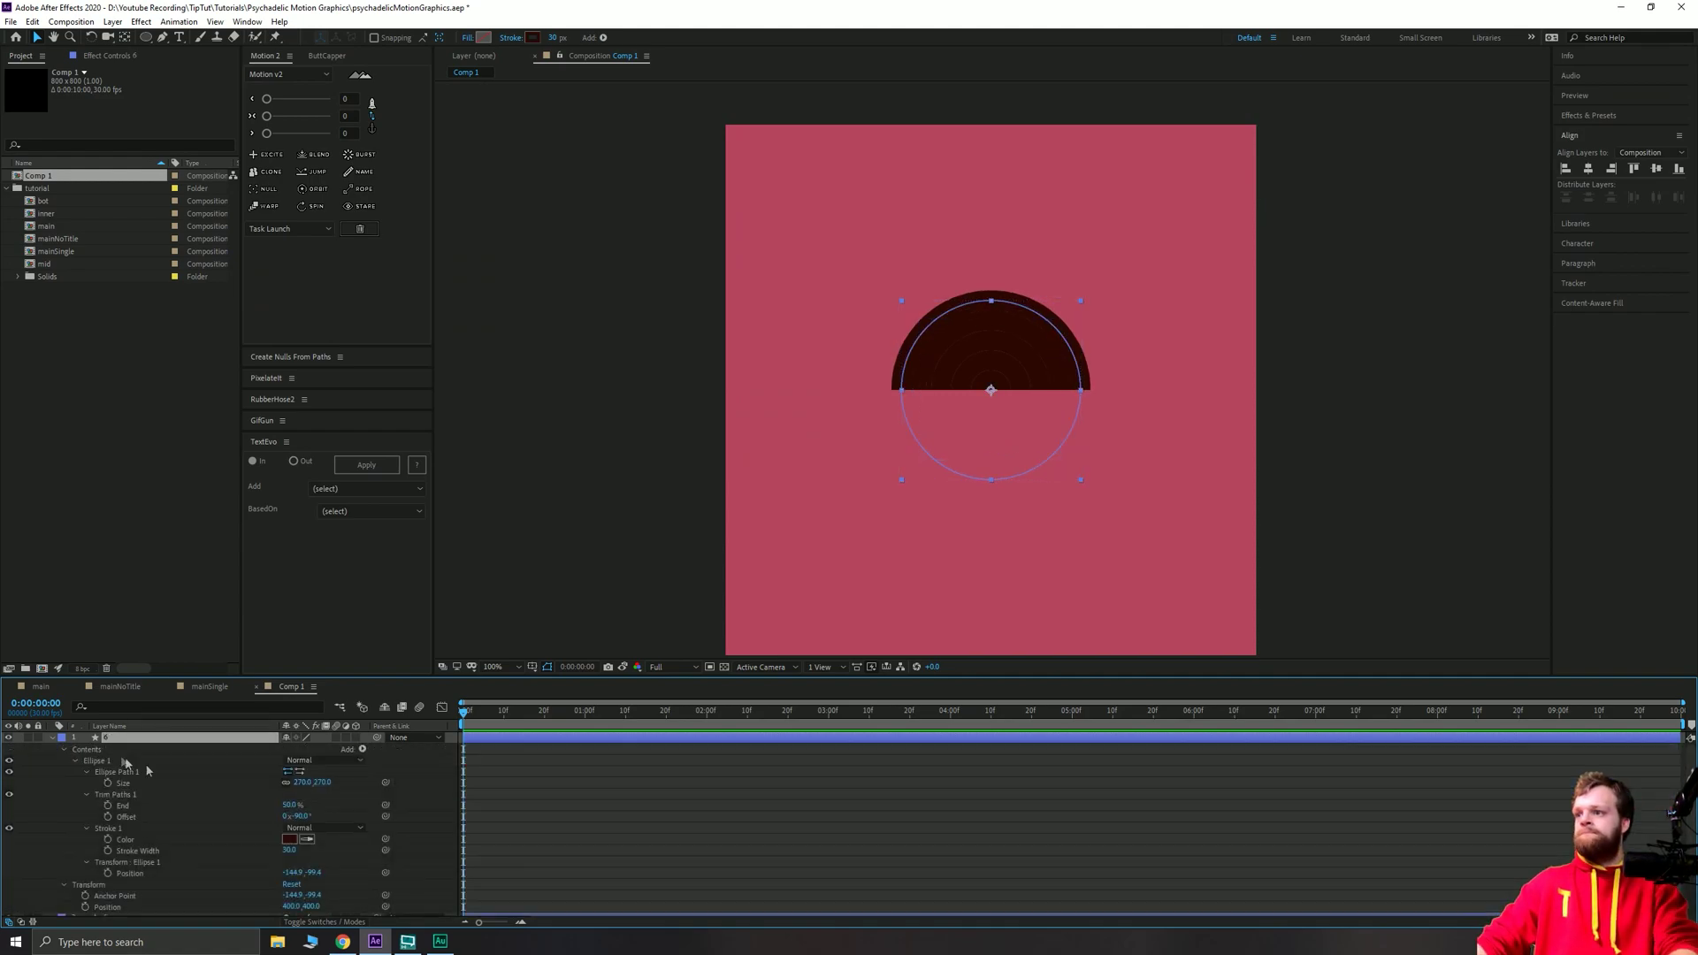
{"action": "left_click", "coordinate": [299, 782]}
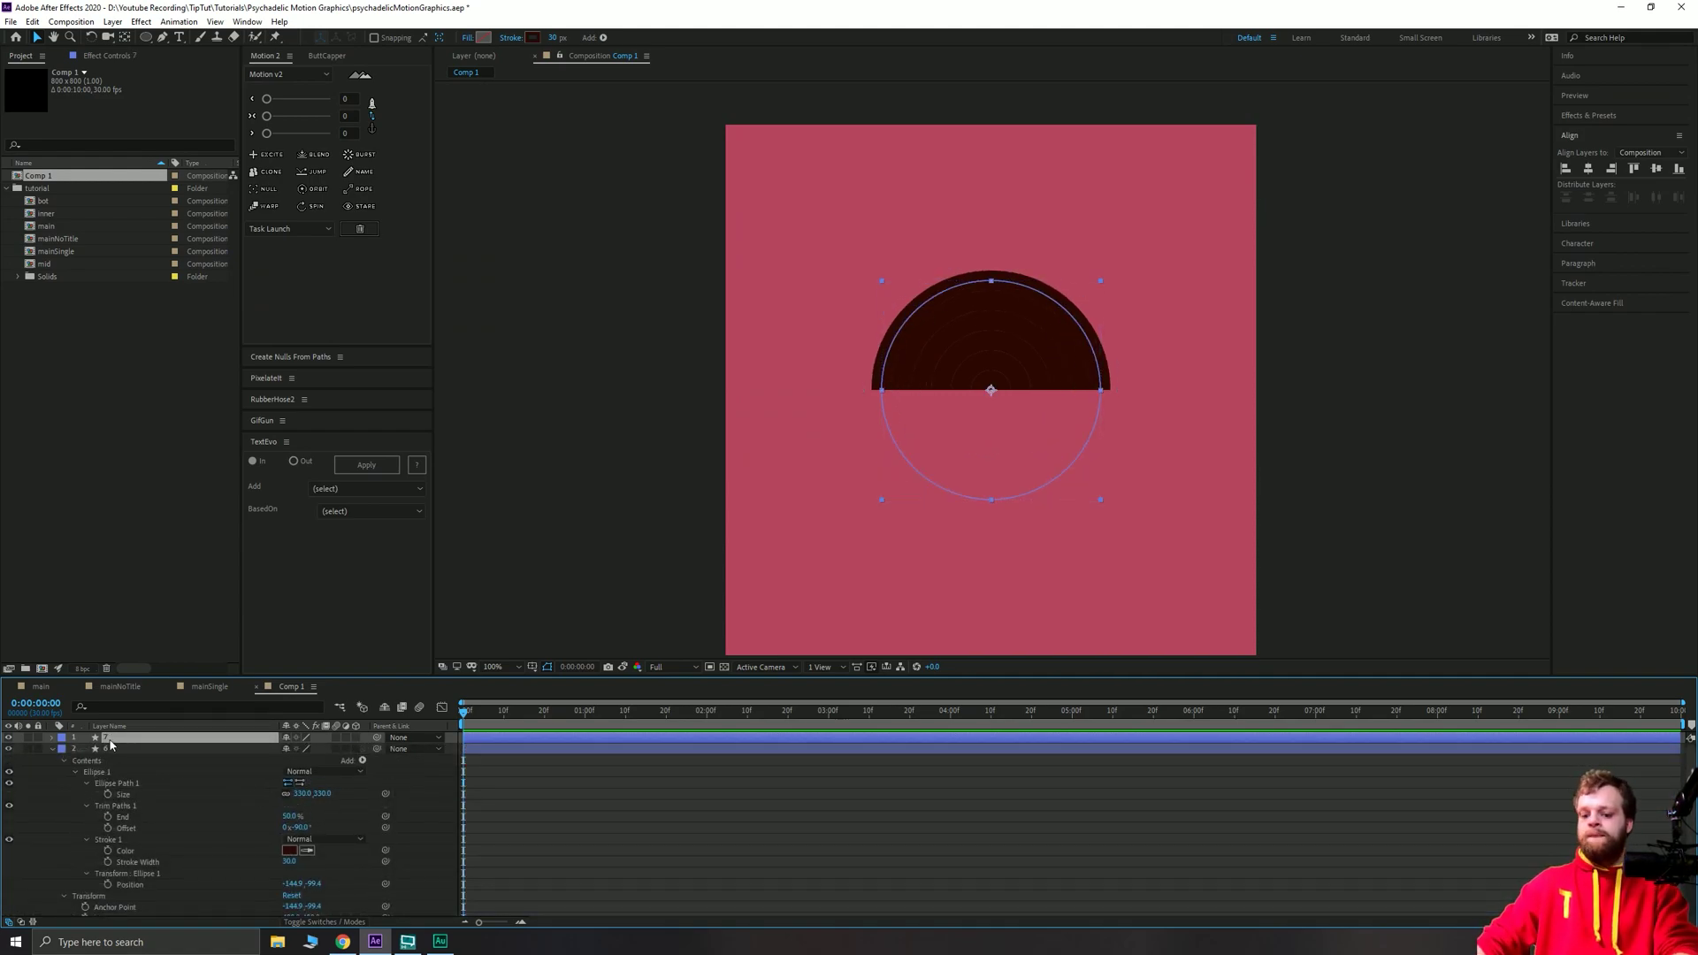
Continue the duplicated rings with layers 7 and 8, setting their ellipse path sizes to 390 x 390 and 450 x 450.
{"action": "left_click", "coordinate": [299, 783]}
{"action": "type", "text": "390"}
{"action": "key", "text": "Return"}
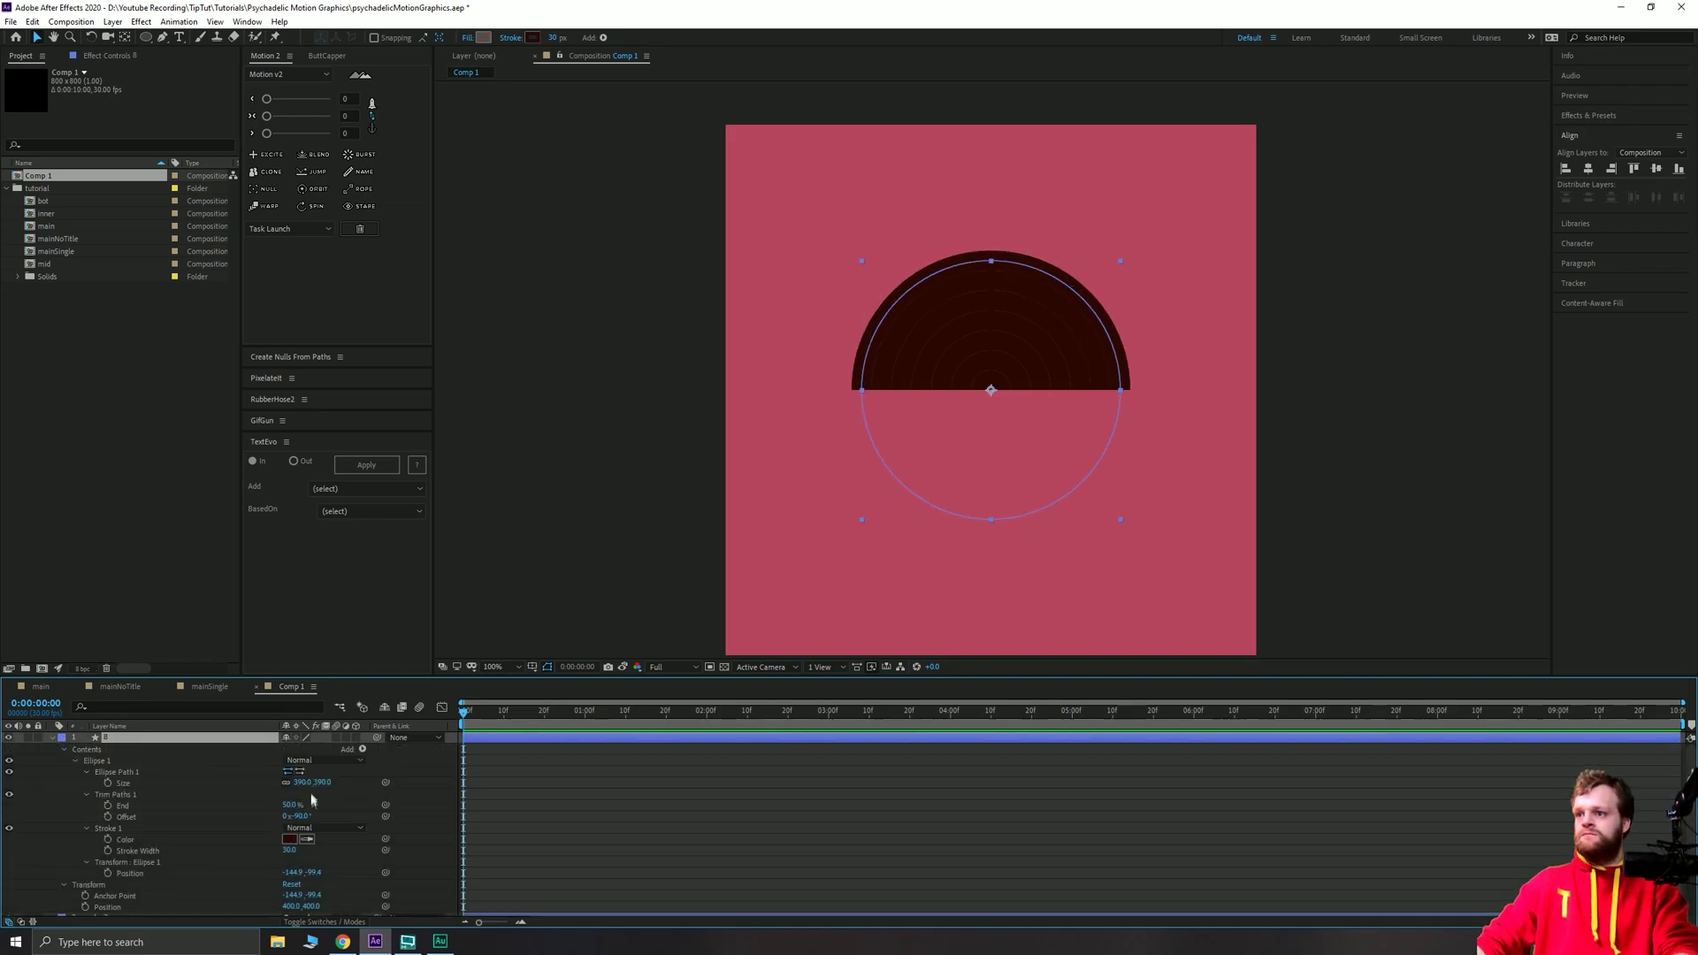
{"action": "left_click", "coordinate": [299, 782]}
{"action": "type", "text": "45"}
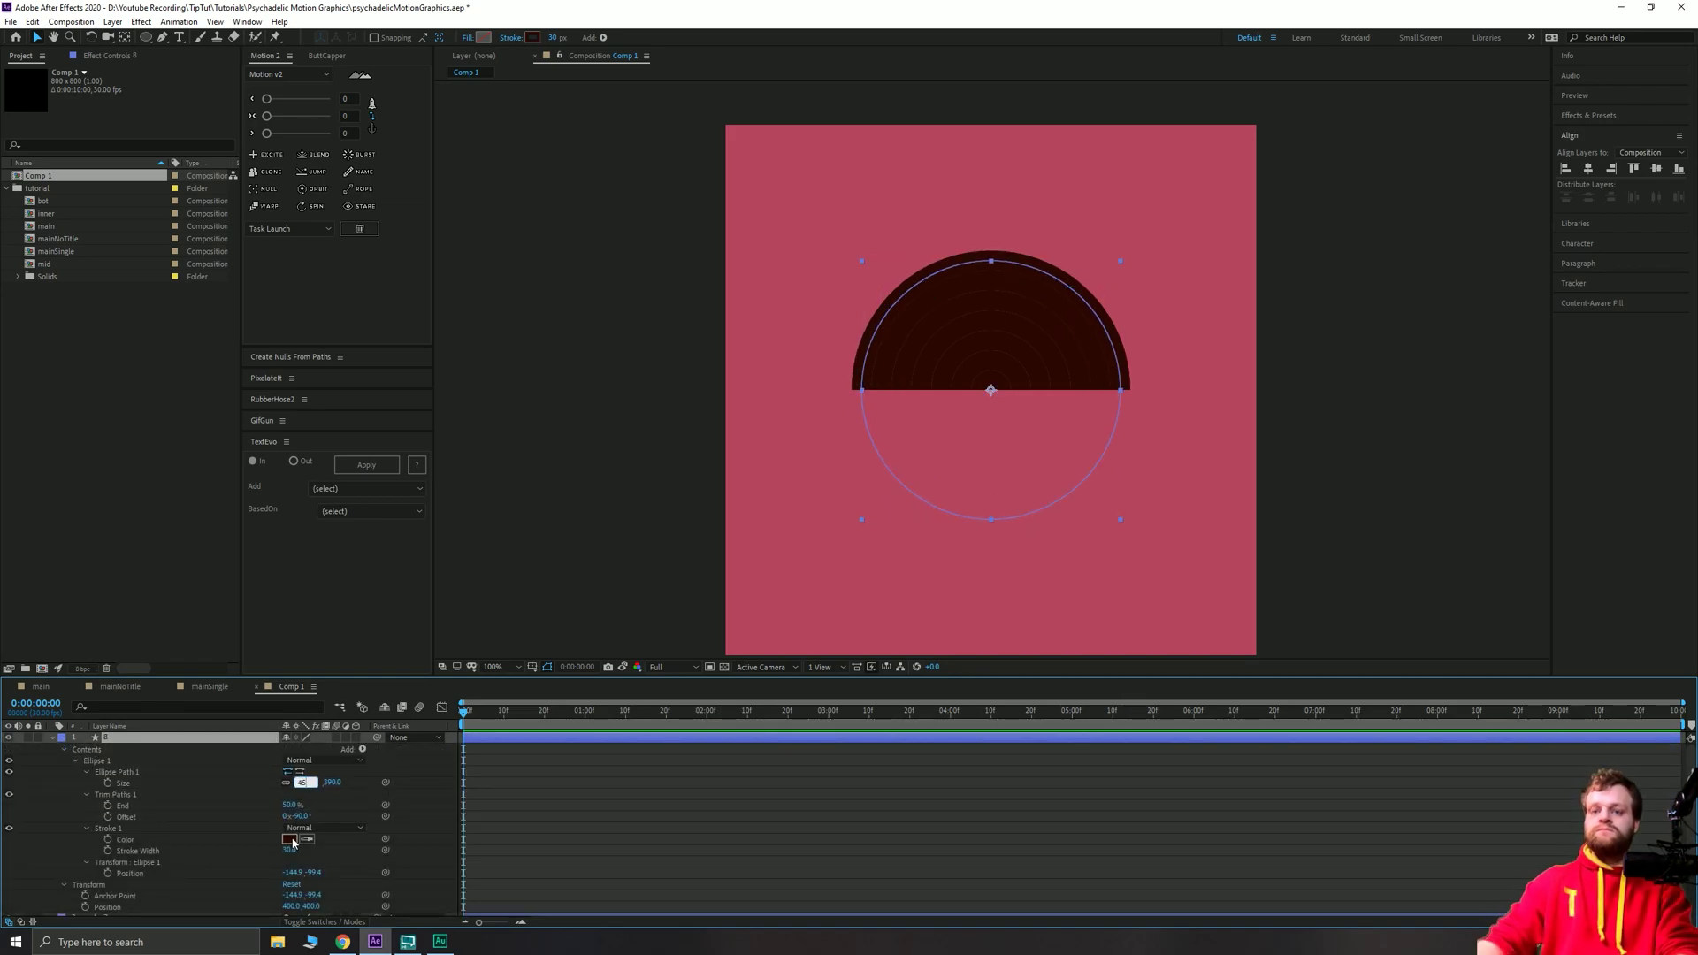
{"action": "type", "text": "0"}
{"action": "key", "text": "Return"}
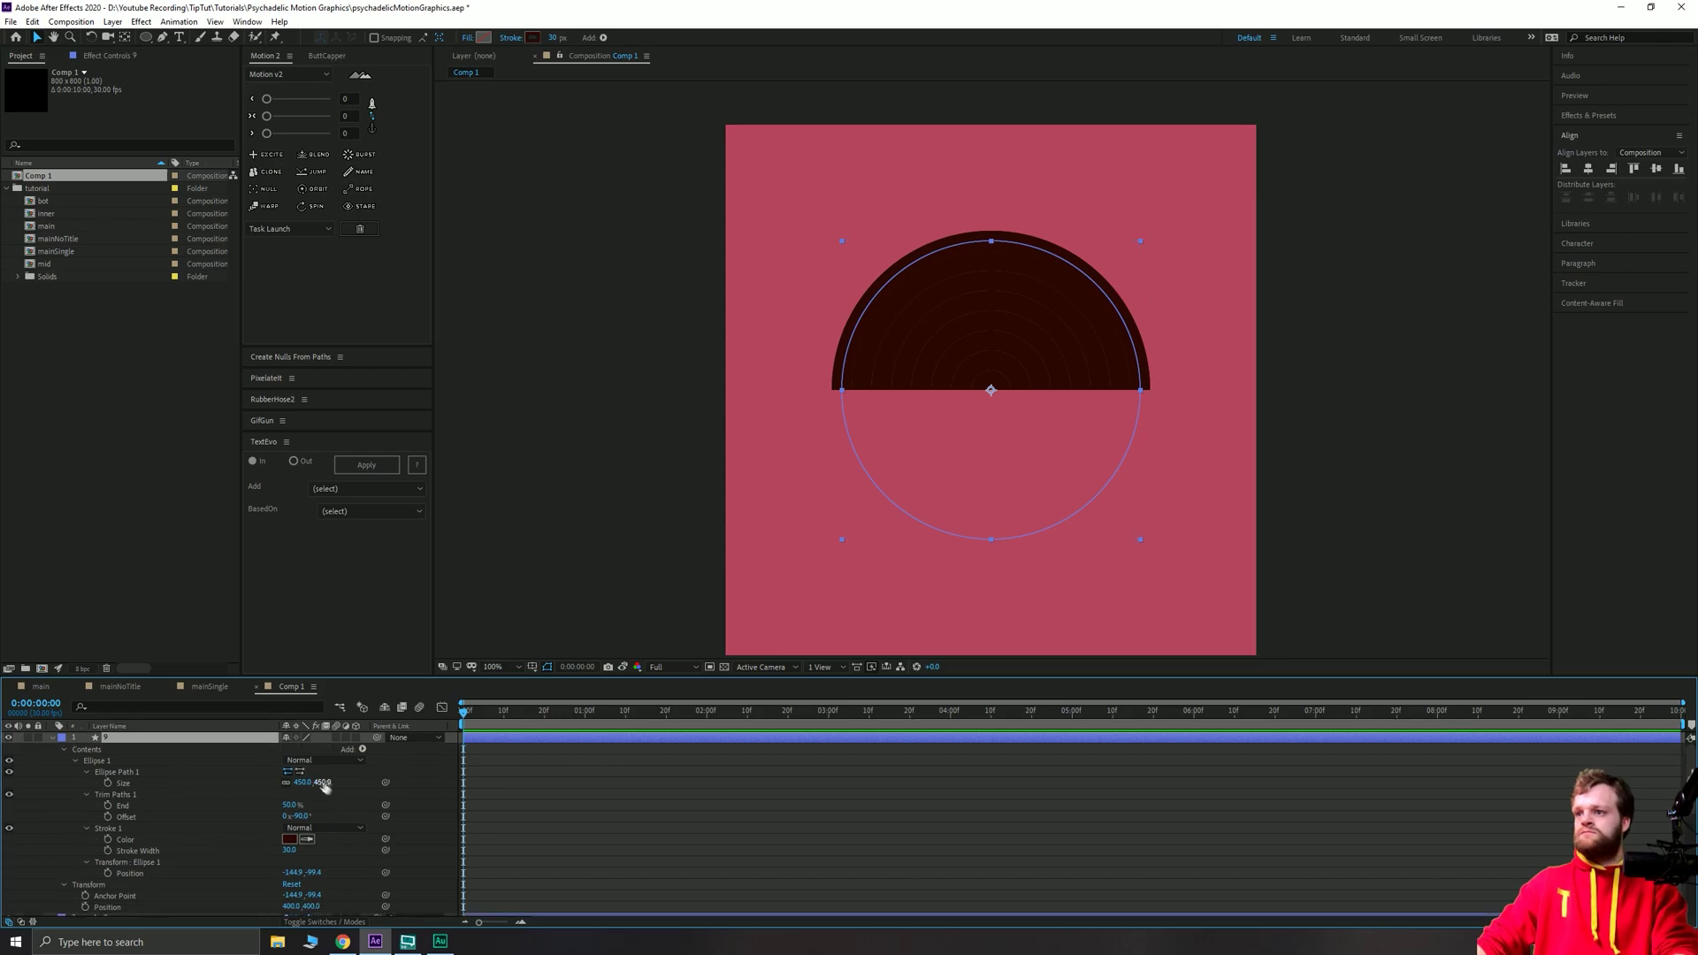
Add the outermost duplicated rings, layers 9 and 10, with ellipse path sizes of 510 x 510 and 570 x 570.
{"action": "left_click", "coordinate": [324, 783]}
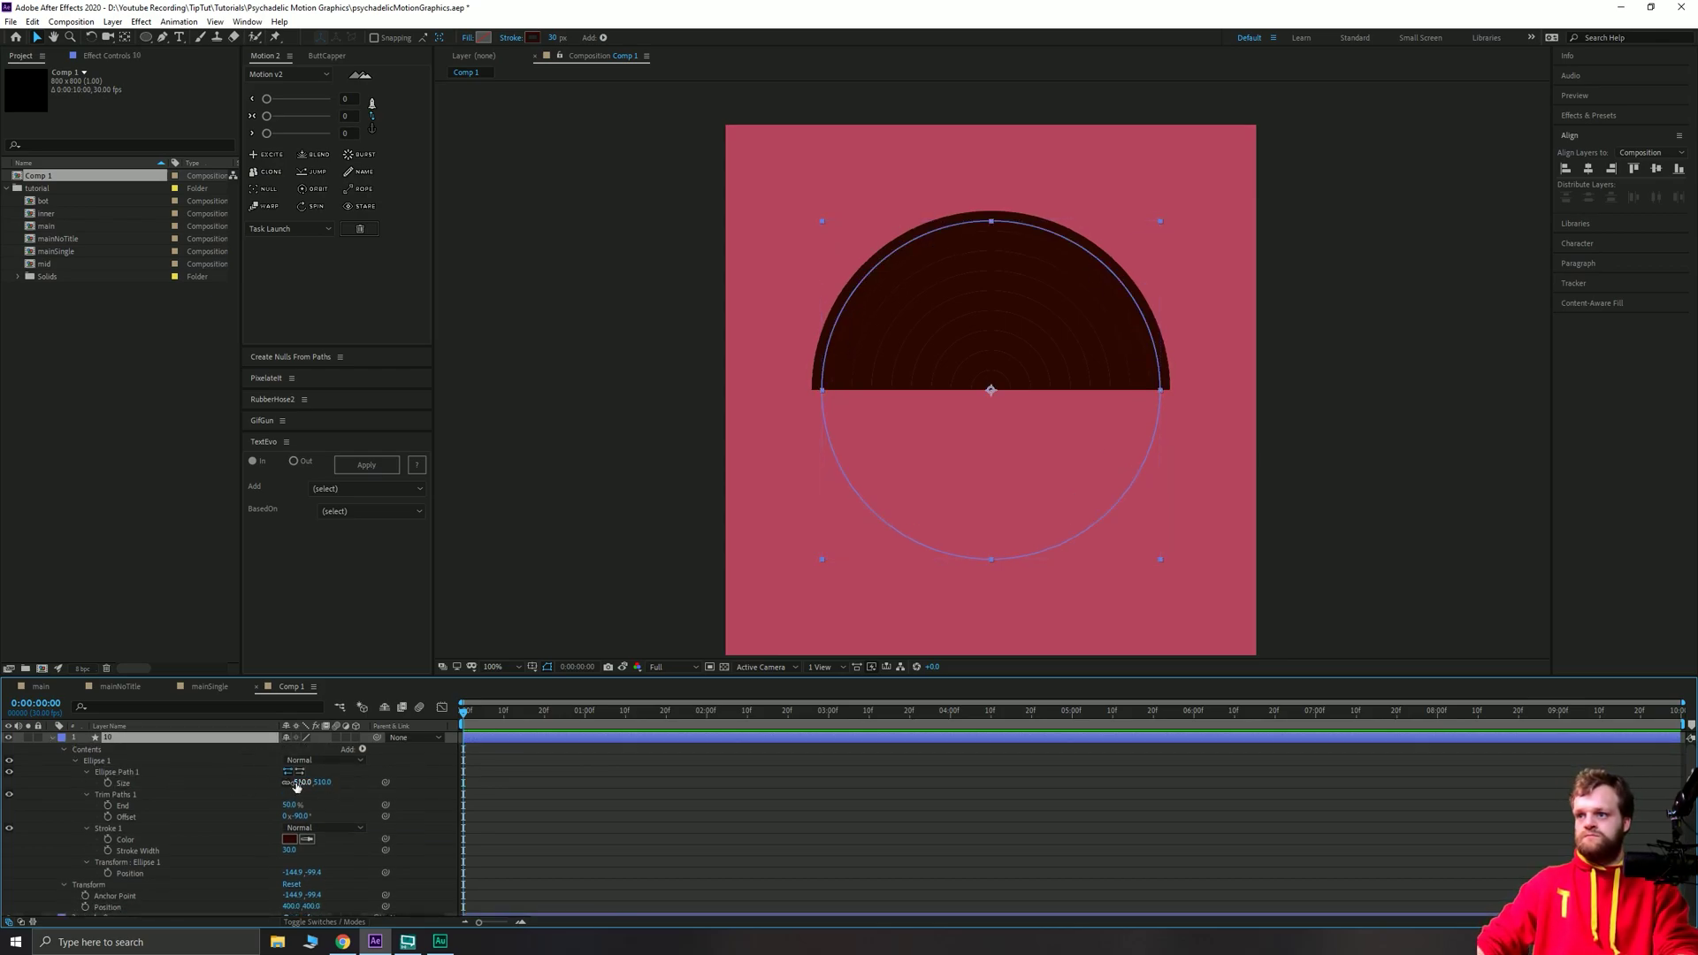
{"action": "left_click_drag", "start_coordinate": [297, 785], "coordinate": [349, 785]}
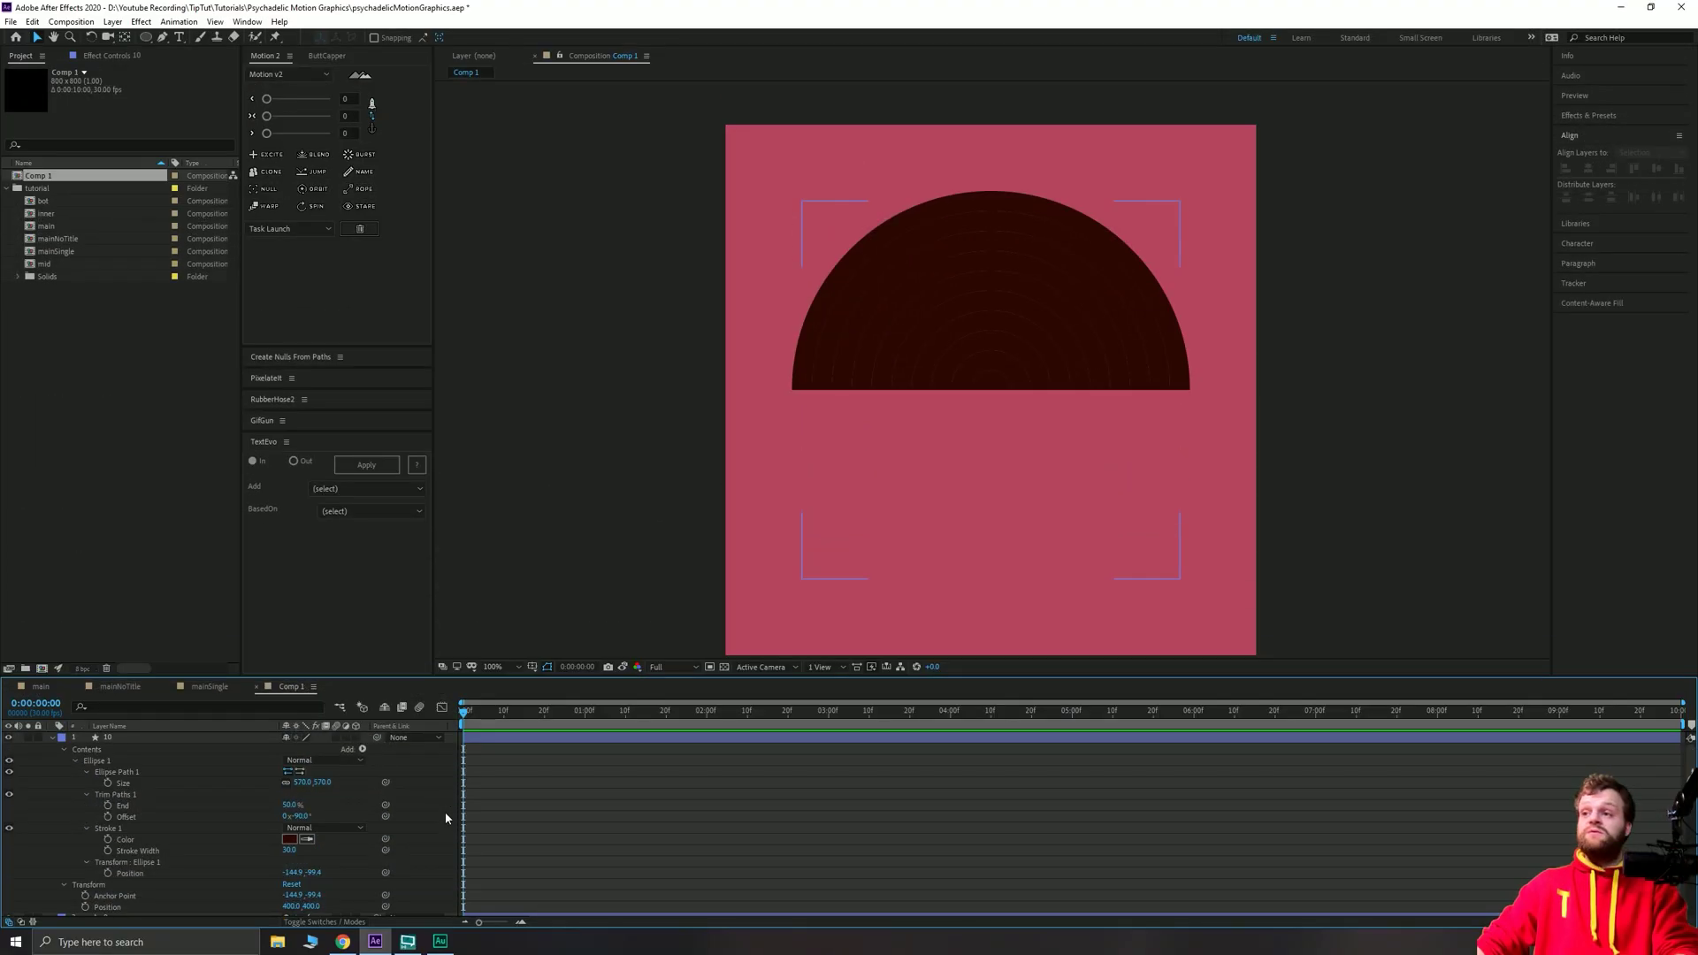
Collapse the properties of all ten circle layers and deselect them.
{"action": "scroll", "coordinate": [157, 835], "scroll_direction": "down", "scroll_amount": 5}
{"action": "left_click", "coordinate": [157, 827]}
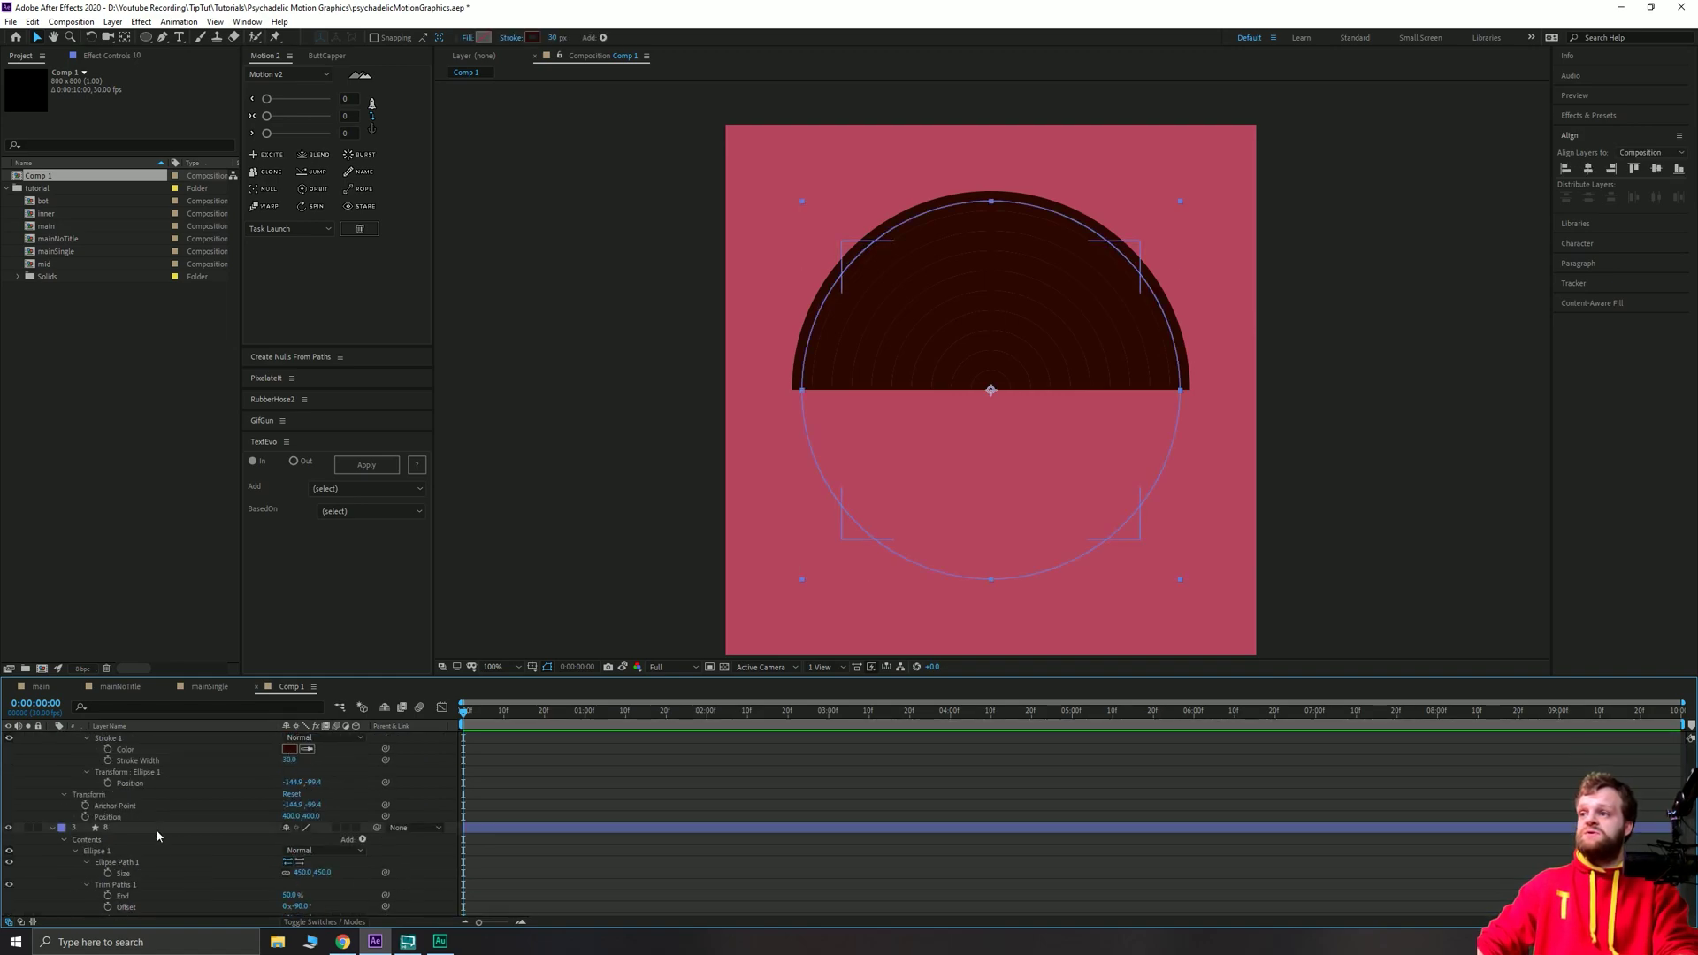
{"action": "key", "text": "u"}
{"action": "left_click", "coordinate": [122, 899], "text": "shift"}
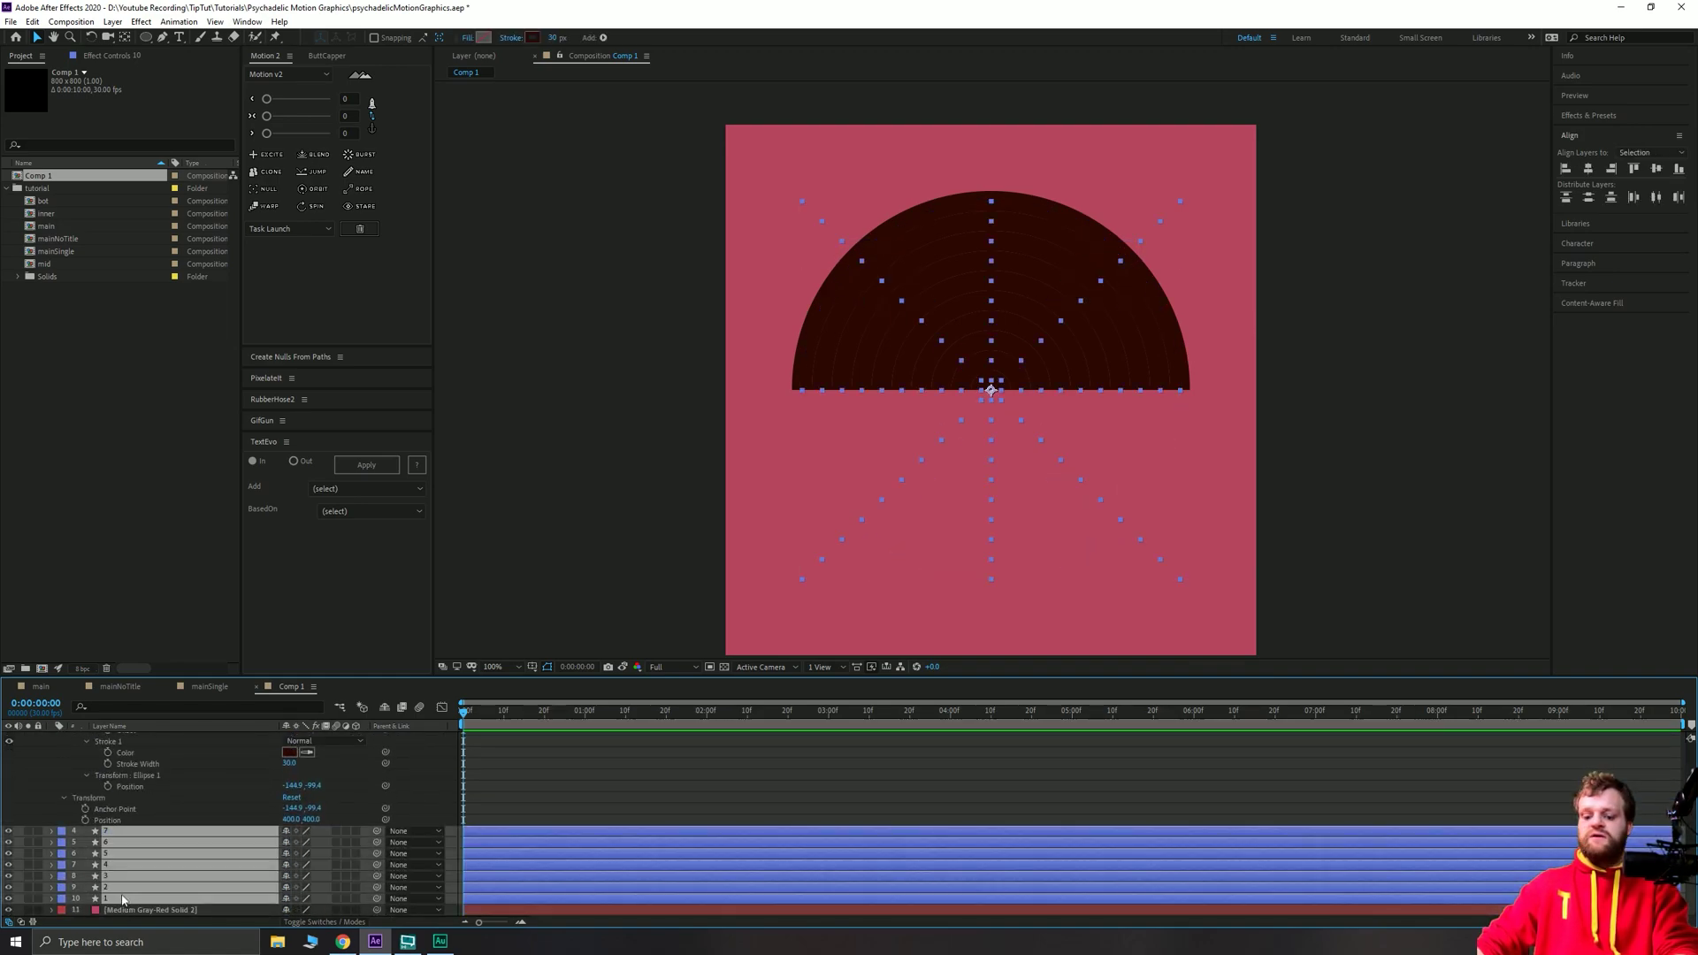
{"action": "key", "text": "u"}
{"action": "left_click", "coordinate": [534, 872]}
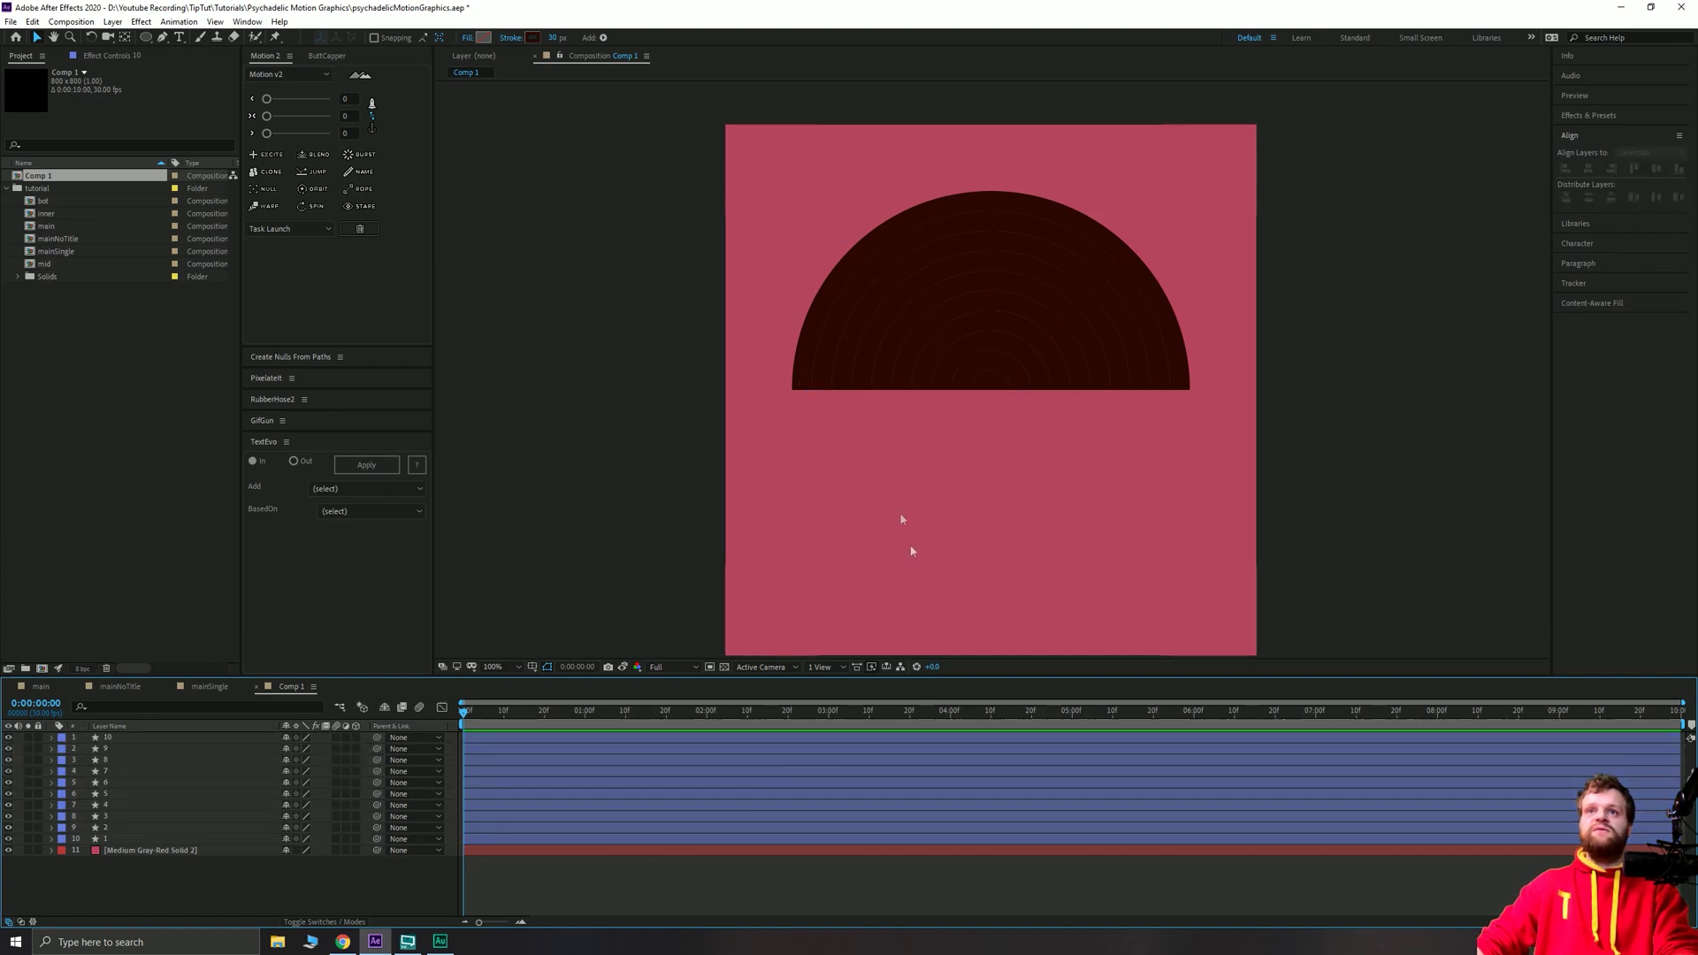
{"action": "left_click", "coordinate": [1161, 327]}
{"action": "left_click", "coordinate": [550, 511]}
{"action": "left_click", "coordinate": [181, 781]}
{"action": "left_click", "coordinate": [110, 840]}
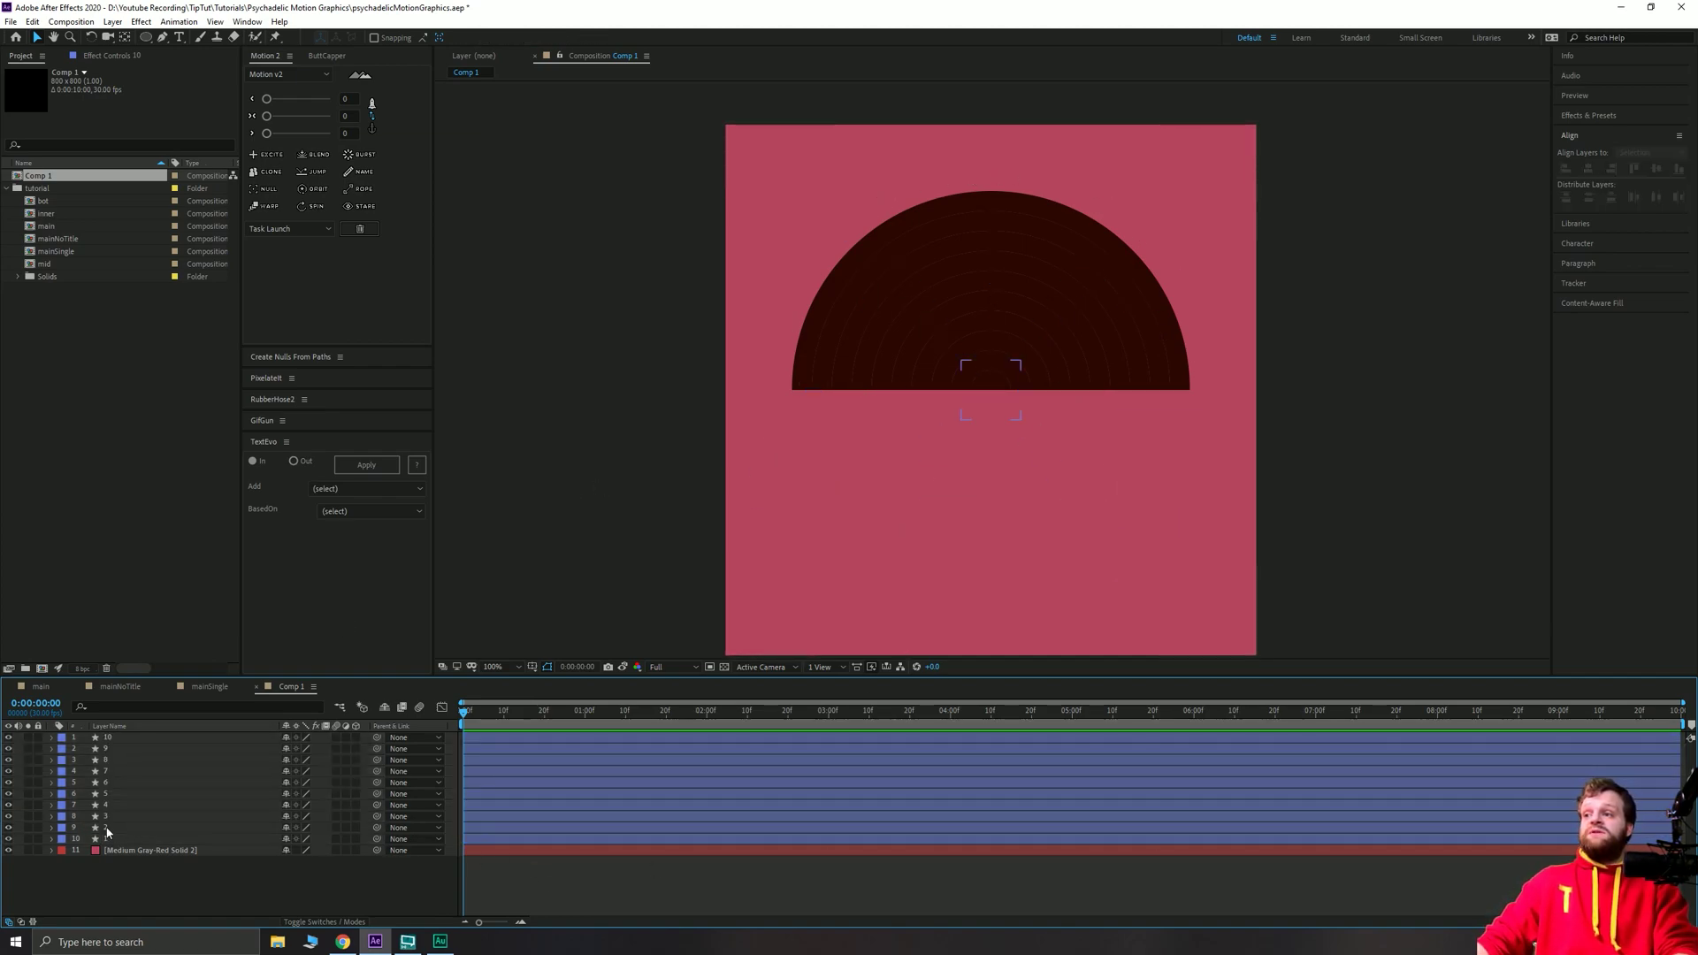
Recolour the strokes of the even-numbered circle layers 2, 4, 6, 8 and 10 to EBD4CB.
{"action": "left_click", "coordinate": [108, 828]}
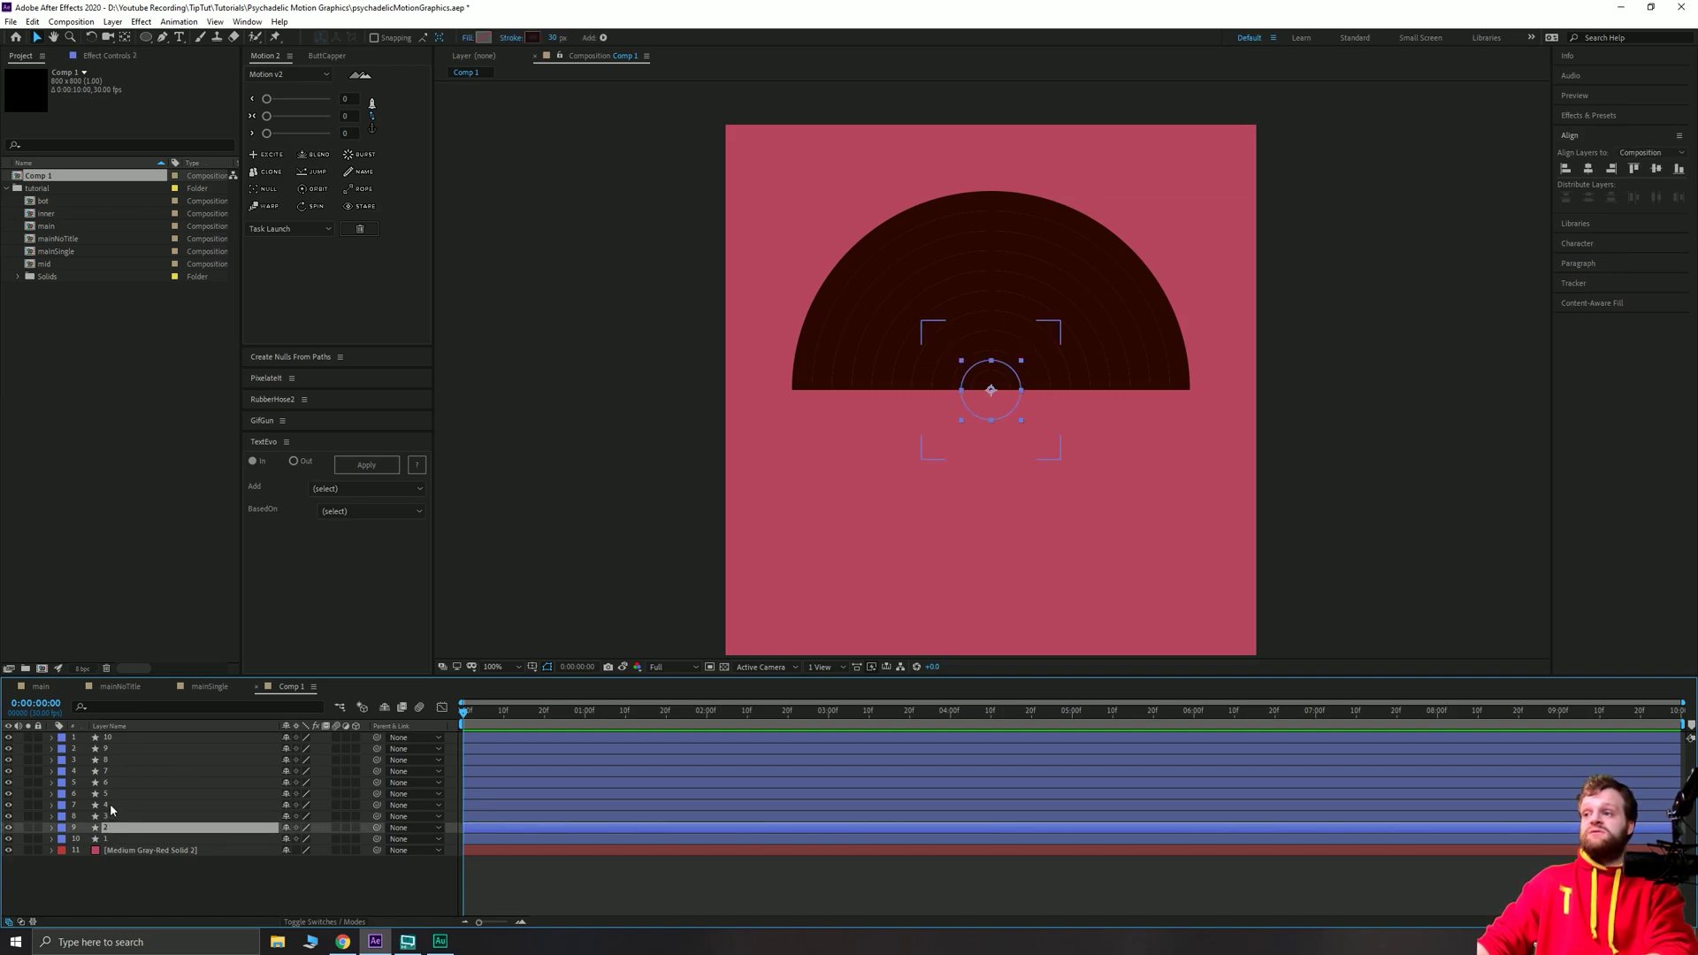
{"action": "left_click", "coordinate": [110, 807], "text": "ctrl"}
{"action": "left_click", "coordinate": [111, 783], "text": "ctrl"}
{"action": "left_click", "coordinate": [113, 760], "text": "ctrl"}
{"action": "left_click", "coordinate": [115, 738], "text": "ctrl"}
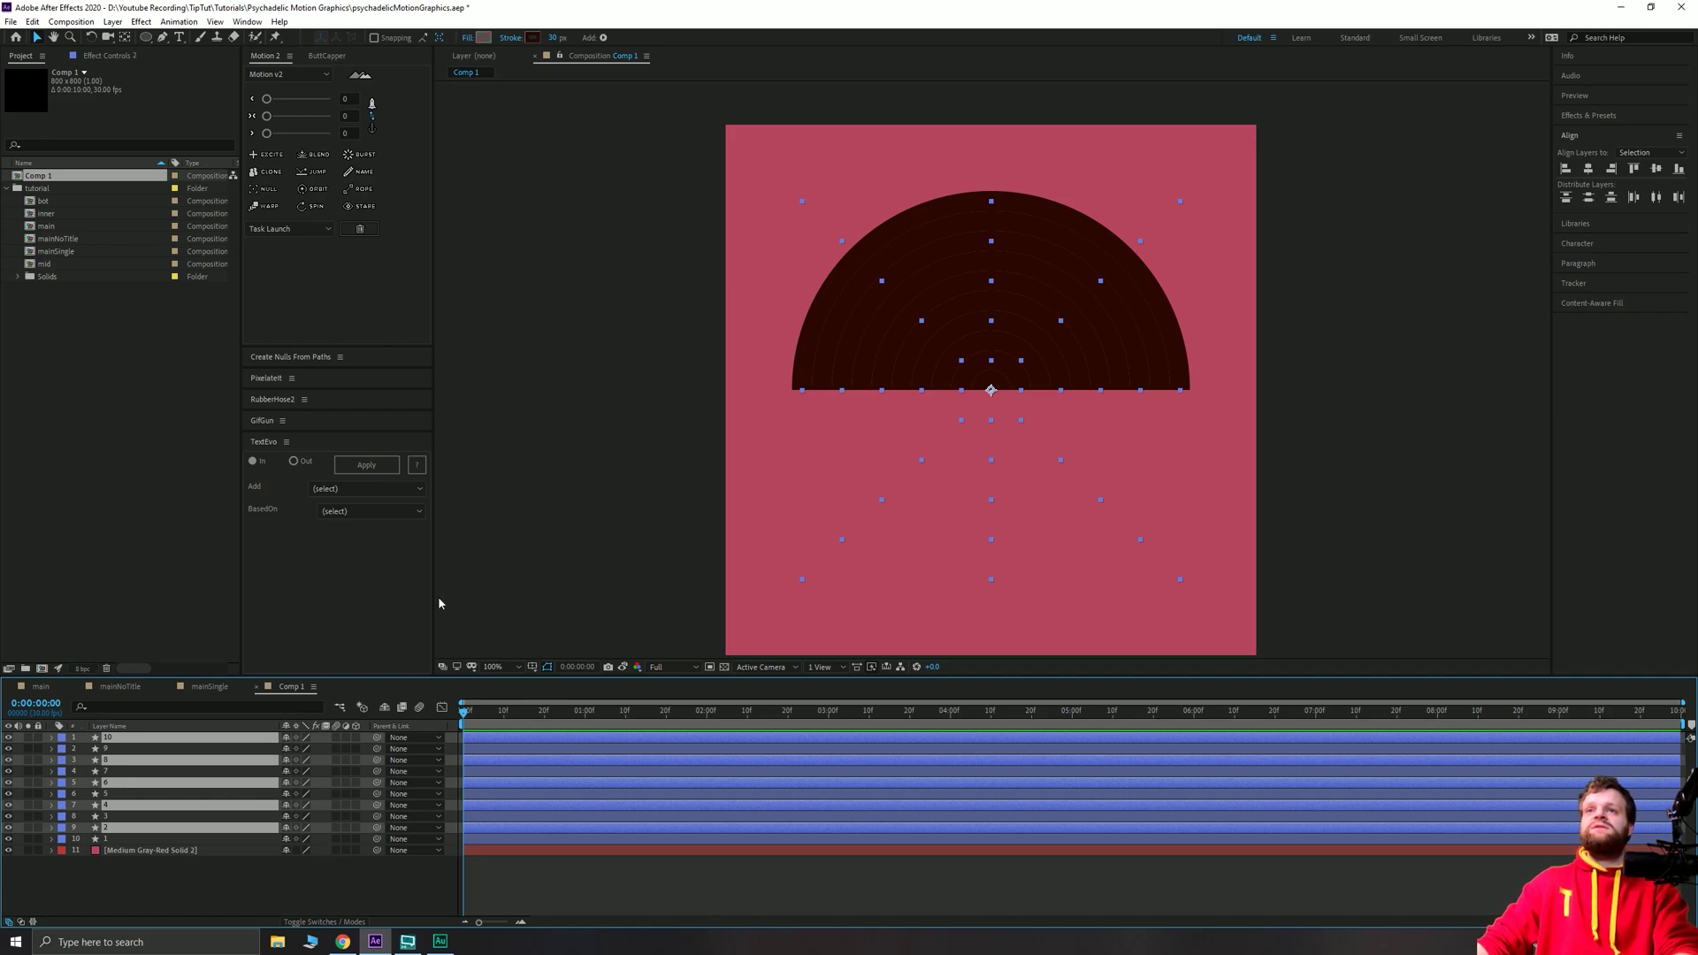
{"action": "left_click", "coordinate": [532, 37]}
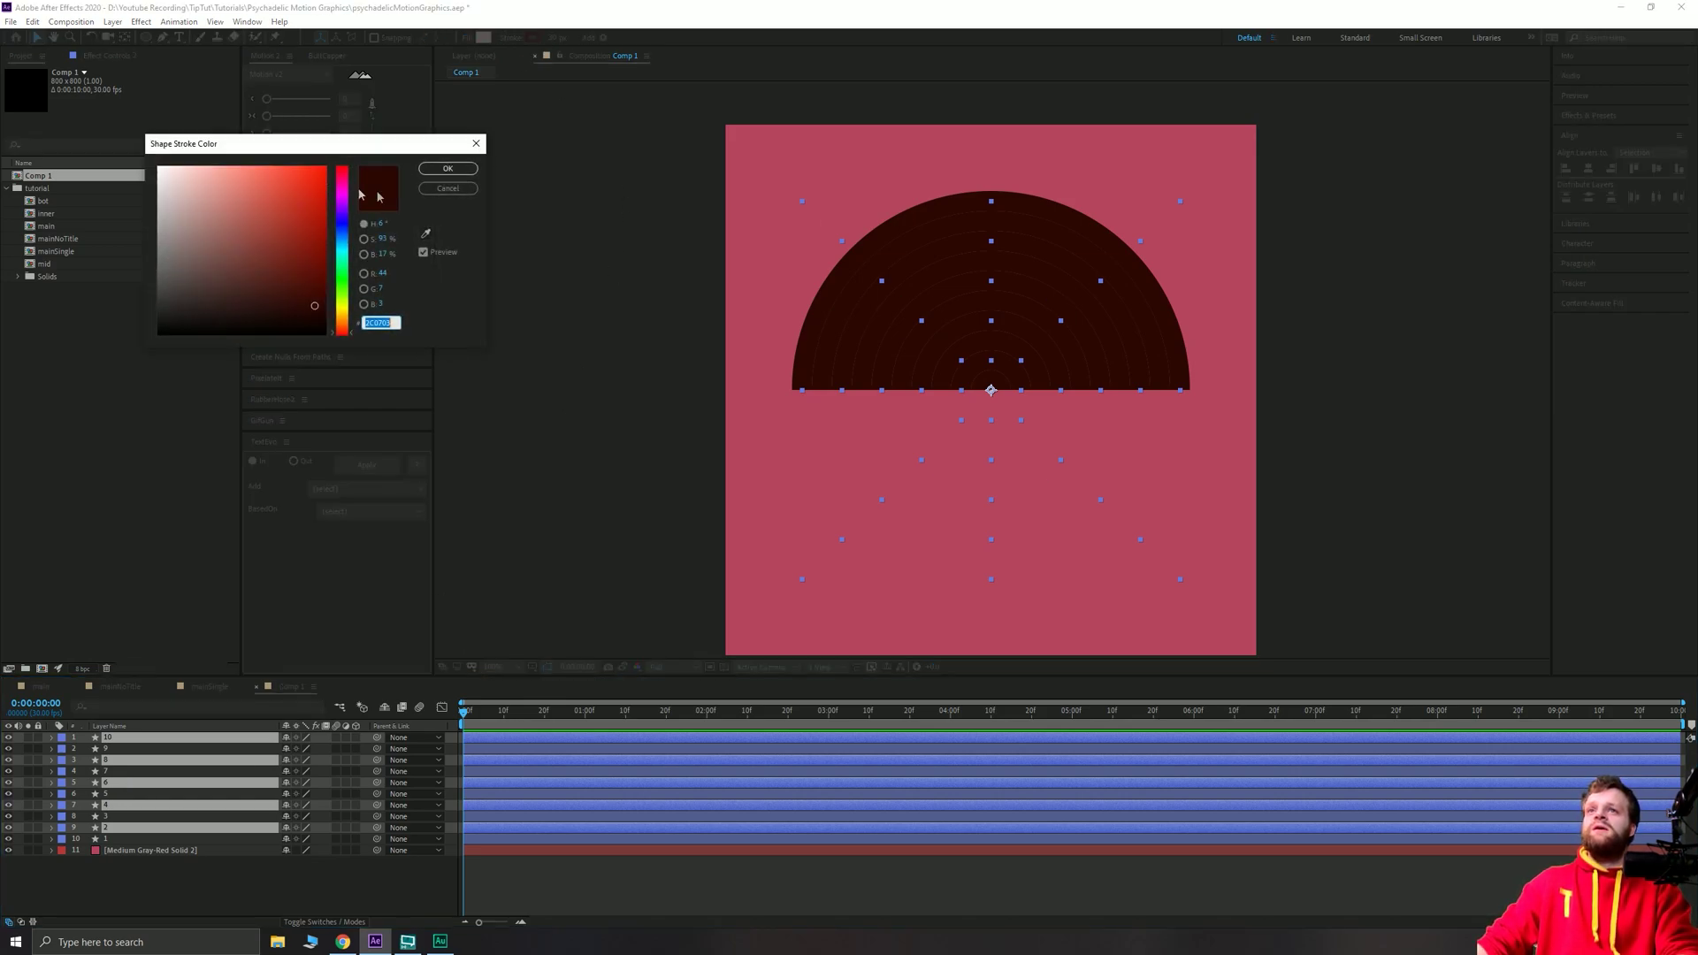
{"action": "key", "text": "alt+Tab"}
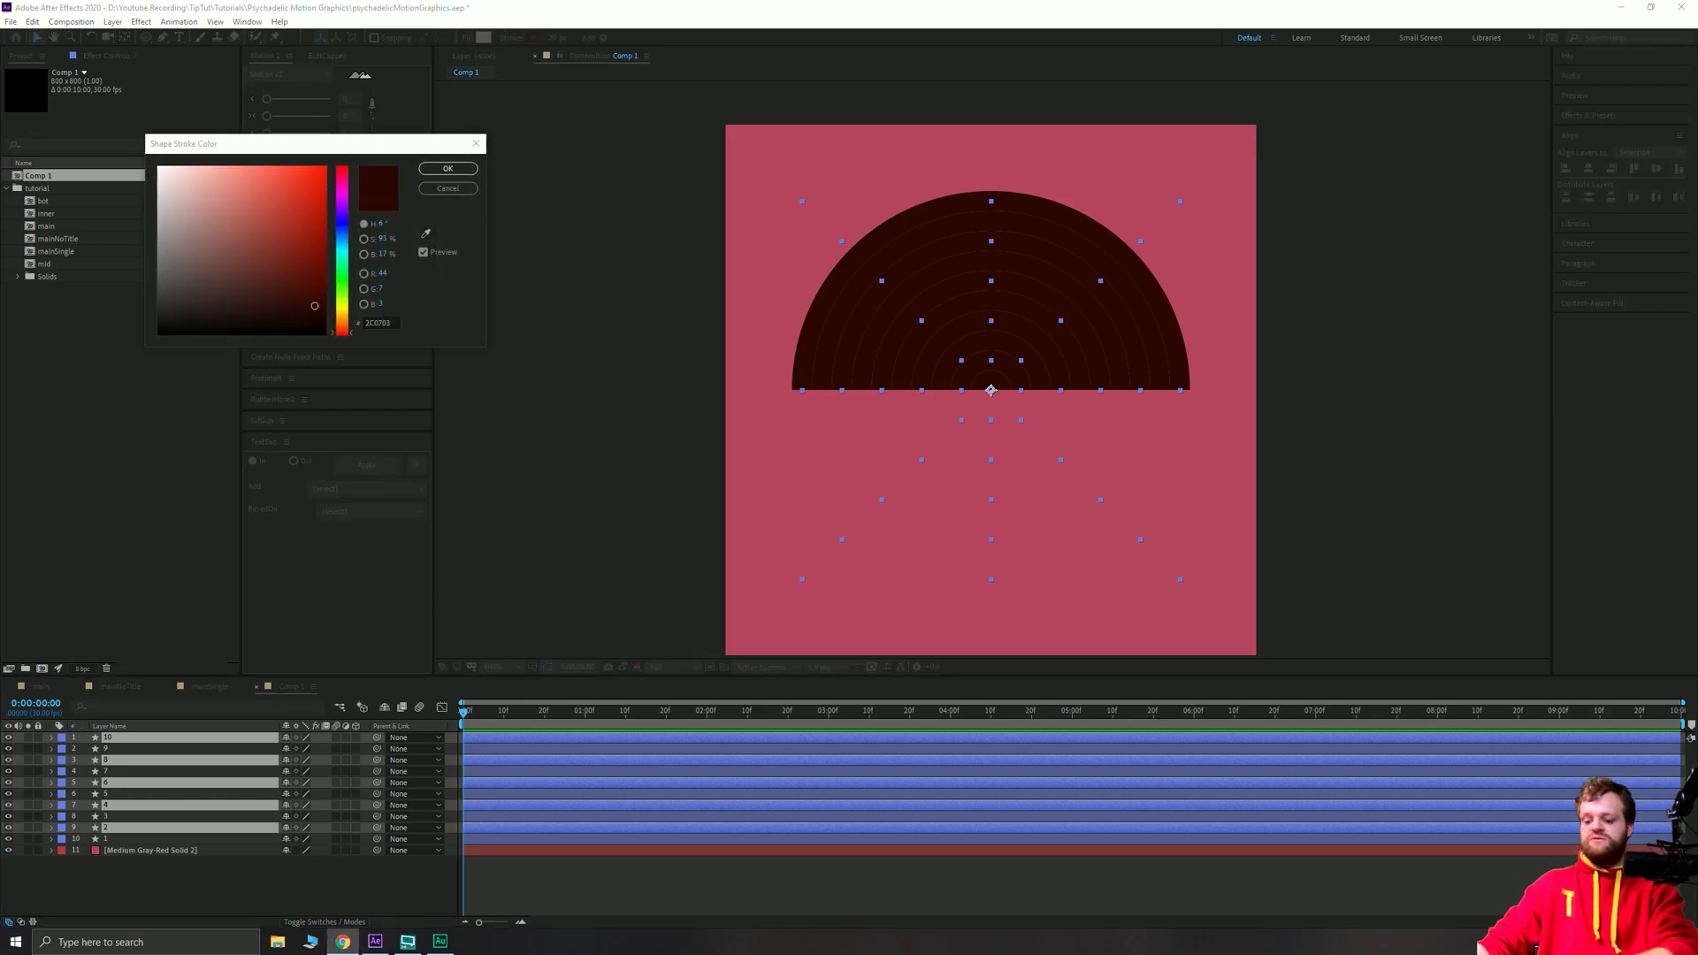
{"action": "left_click", "coordinate": [382, 322]}
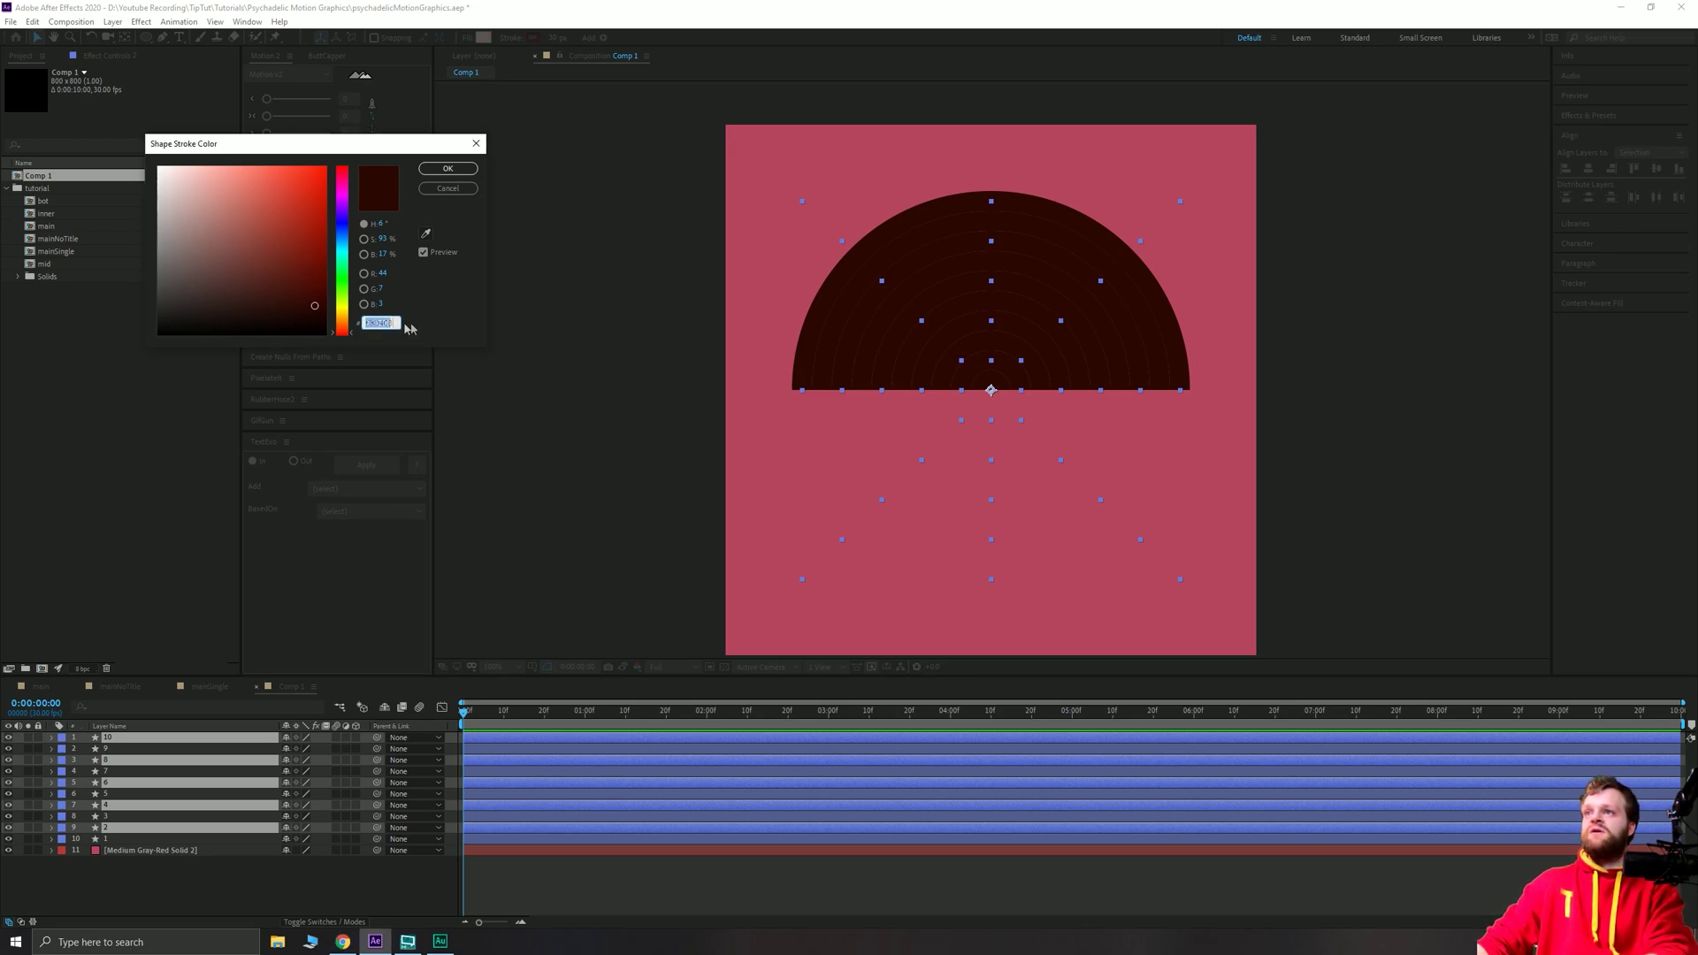
{"action": "type", "text": "EBD4CB"}
{"action": "left_click", "coordinate": [442, 168]}
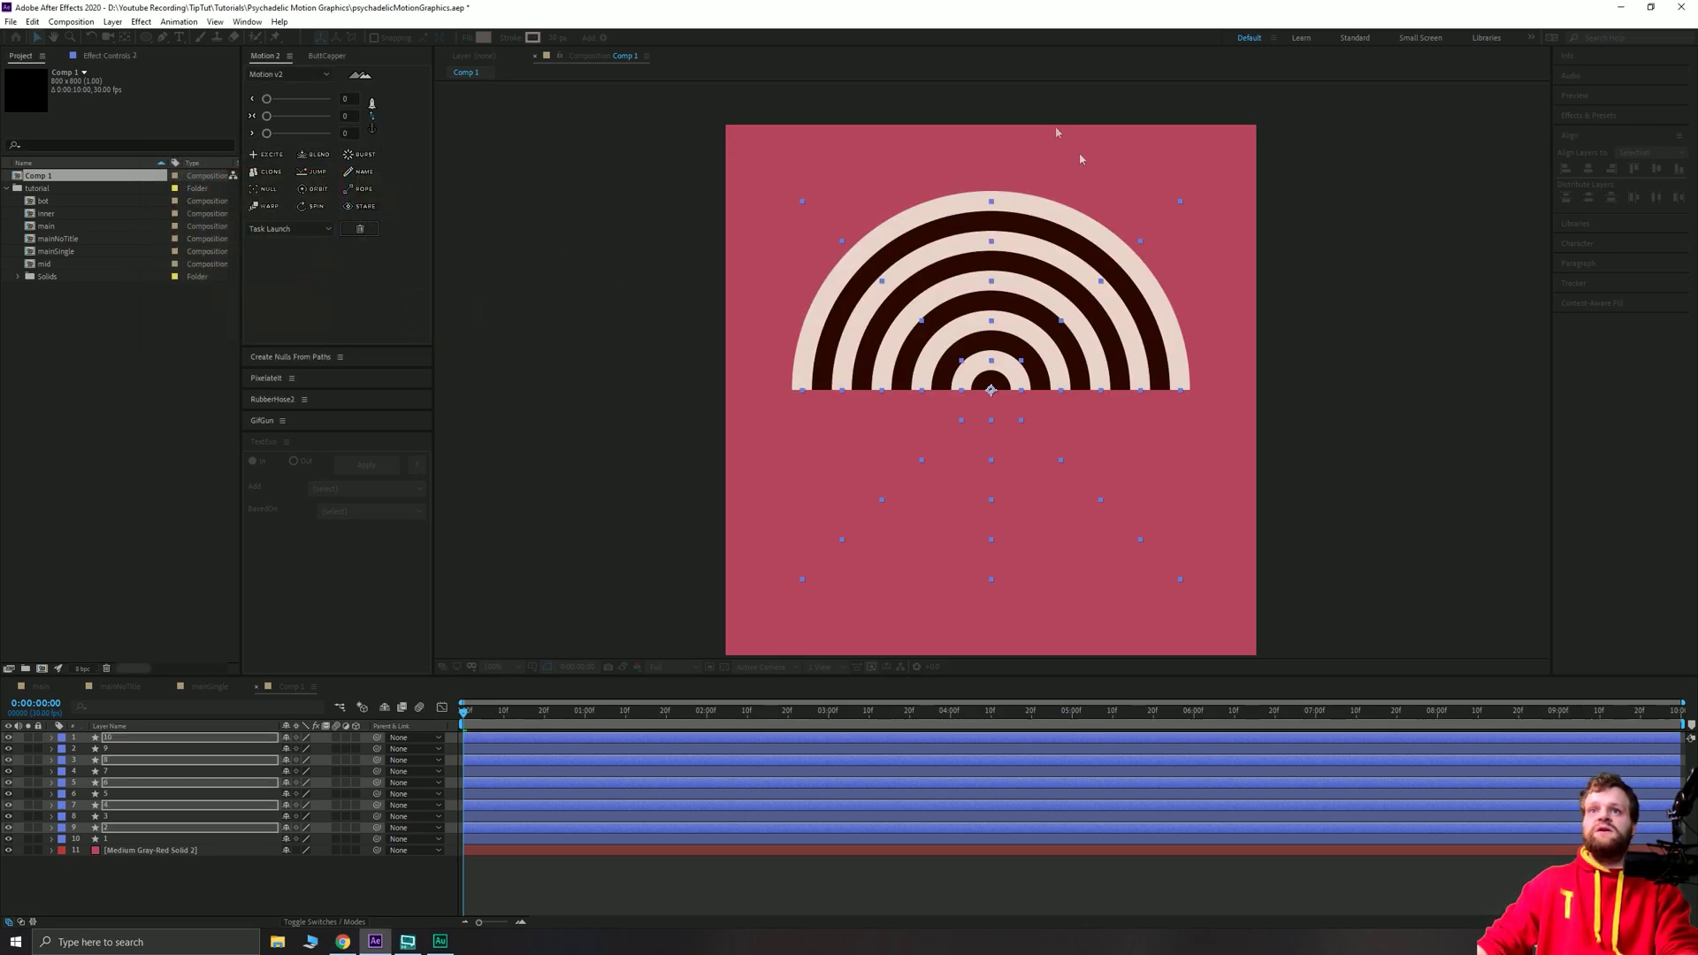
{"action": "left_click", "coordinate": [212, 862]}
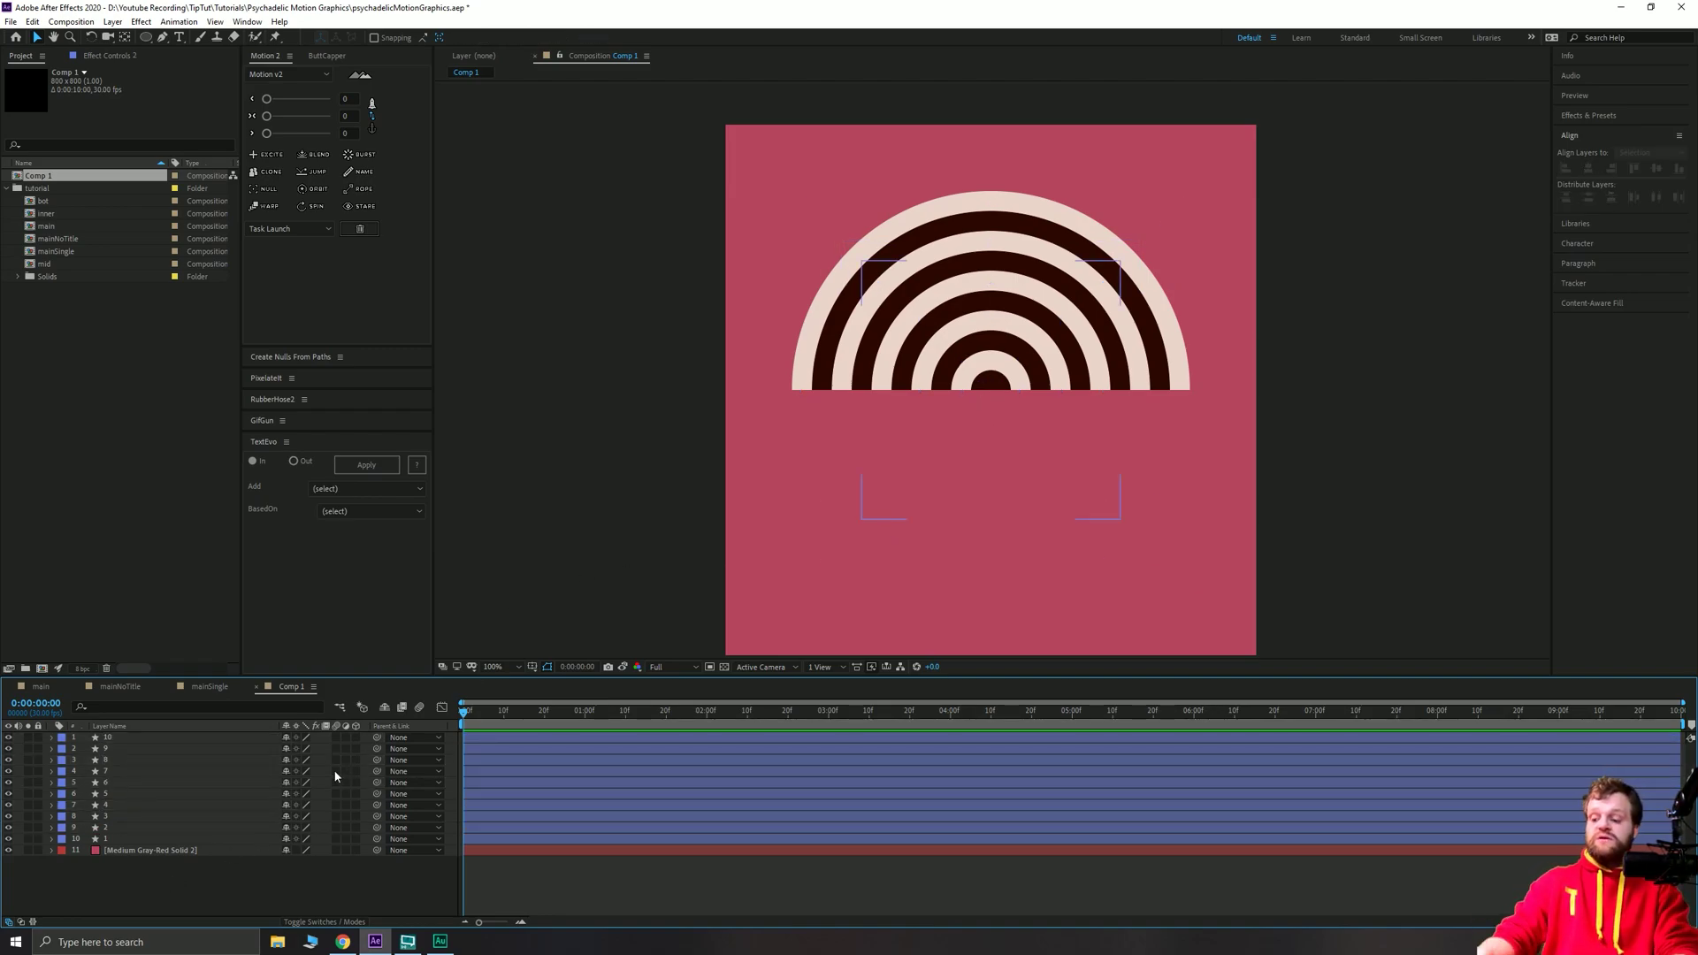
Add an adjustment layer above the circles and apply the Roughen Edges effect to it.
{"action": "key", "text": "ctrl+shift+s"}
{"action": "left_click", "coordinate": [190, 882]}
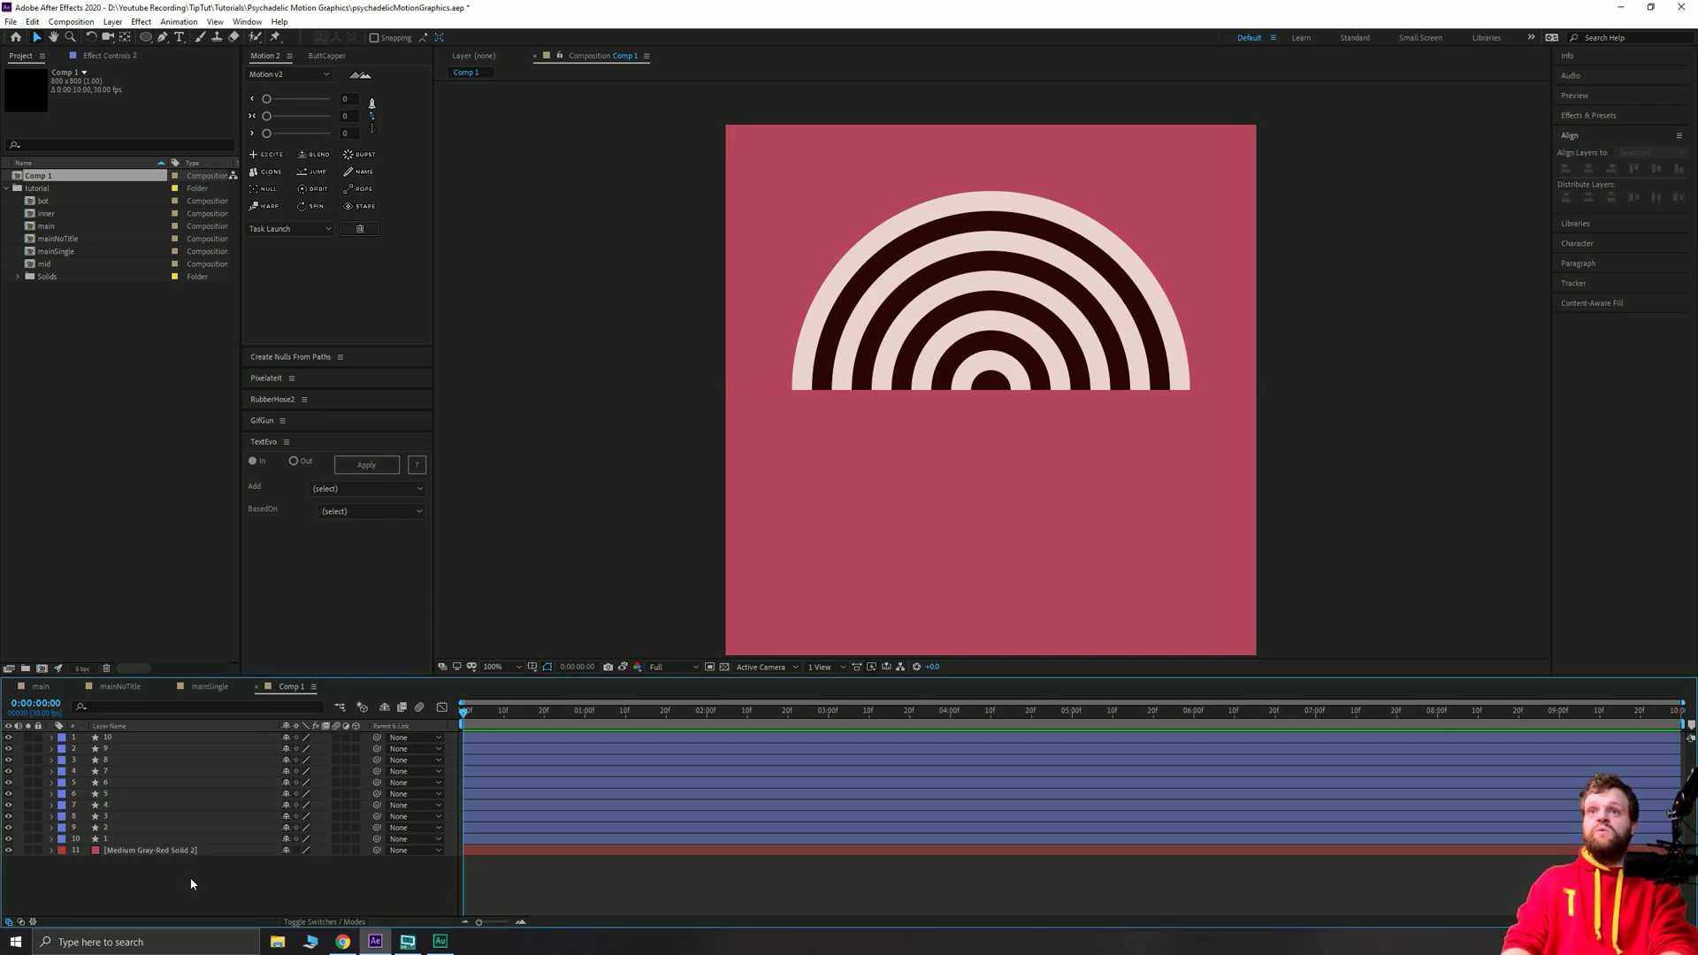
{"action": "key", "text": "ctrl+alt+y"}
{"action": "key", "text": "ctrl+space"}
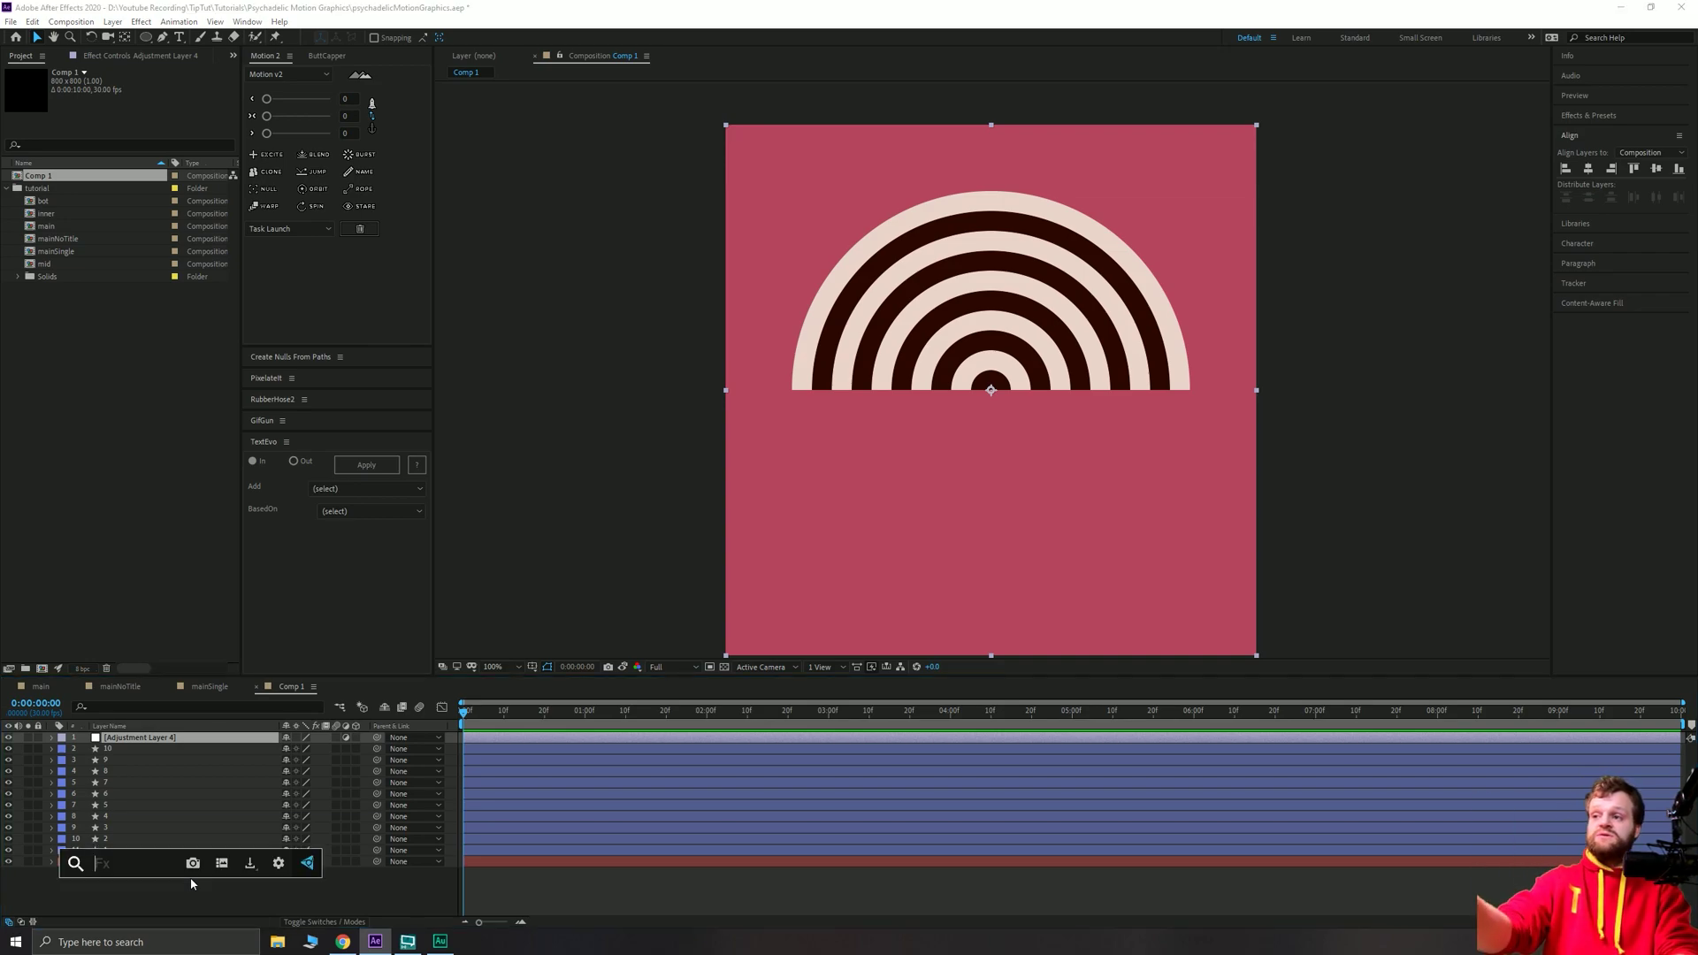
{"action": "left_click", "coordinate": [1574, 117]}
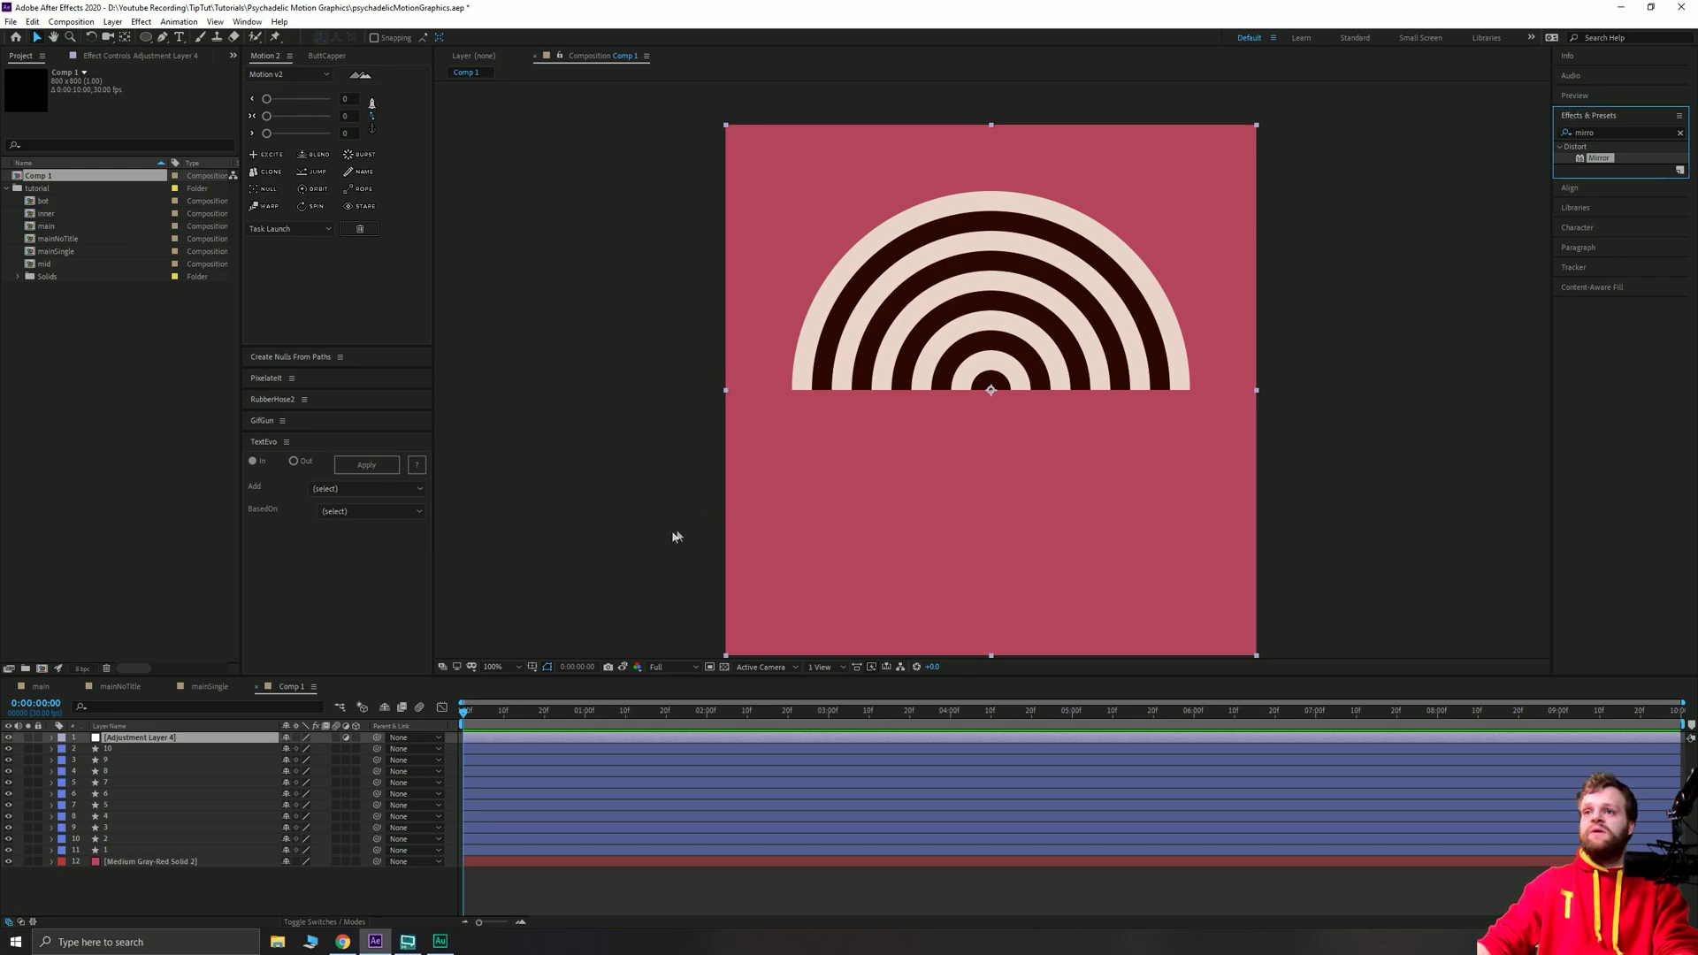
{"action": "key", "text": "ctrl+space"}
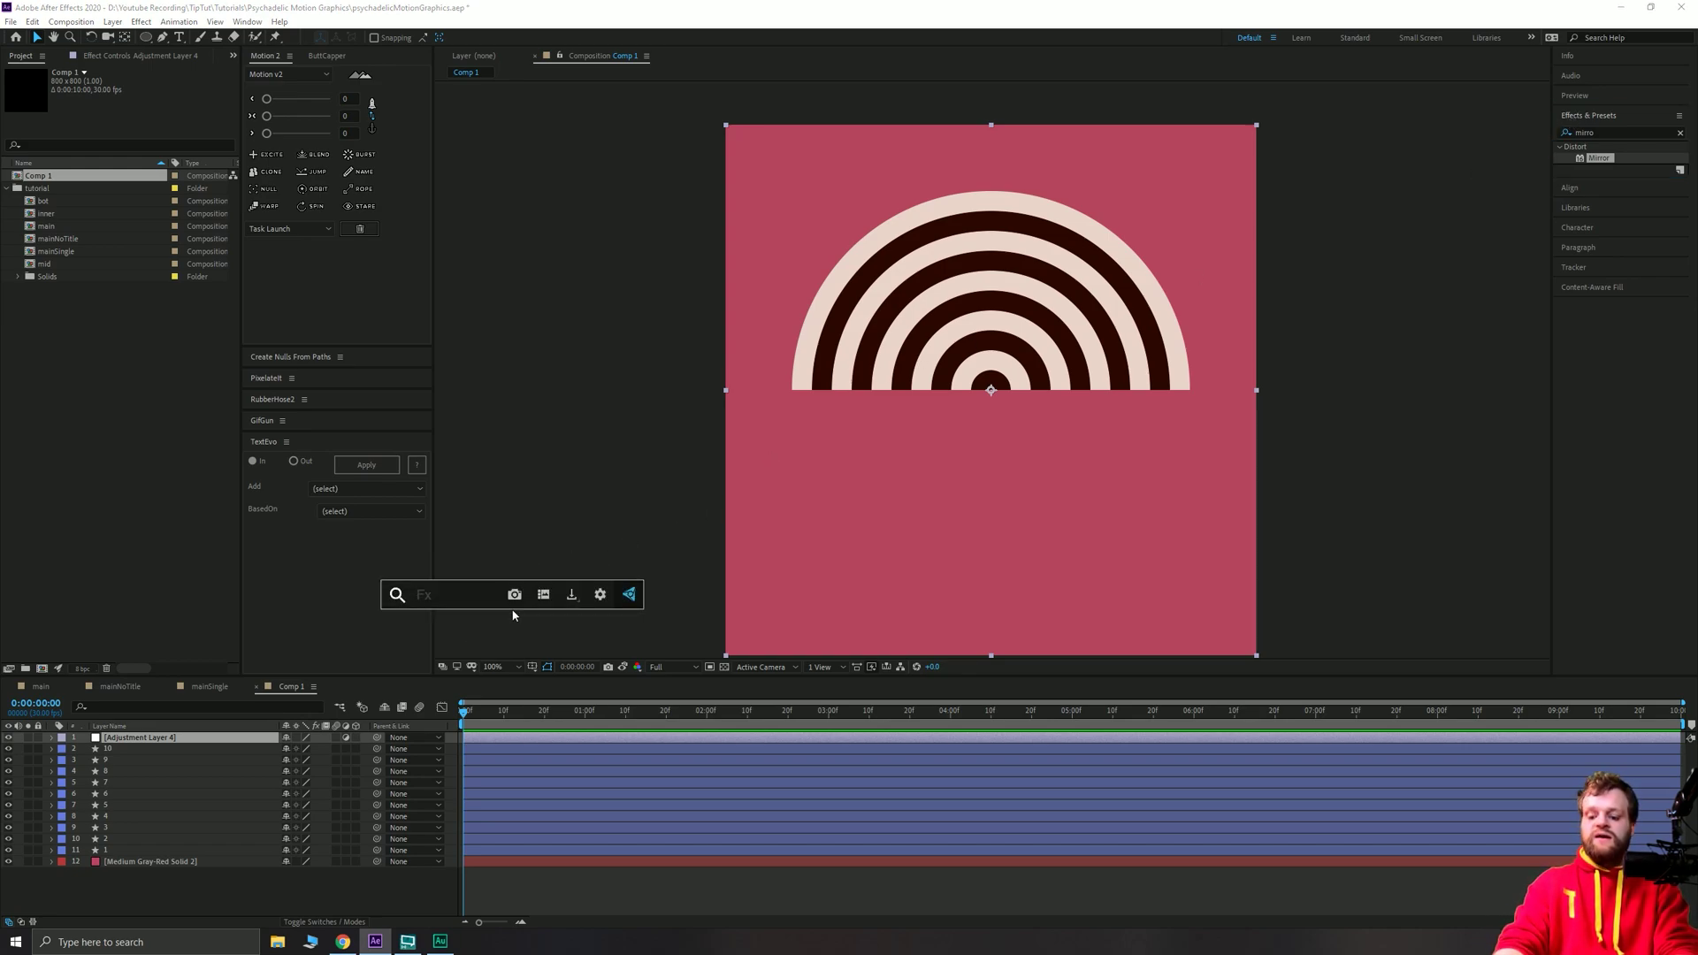
{"action": "type", "text": "roughen"}
{"action": "key", "text": "Return"}
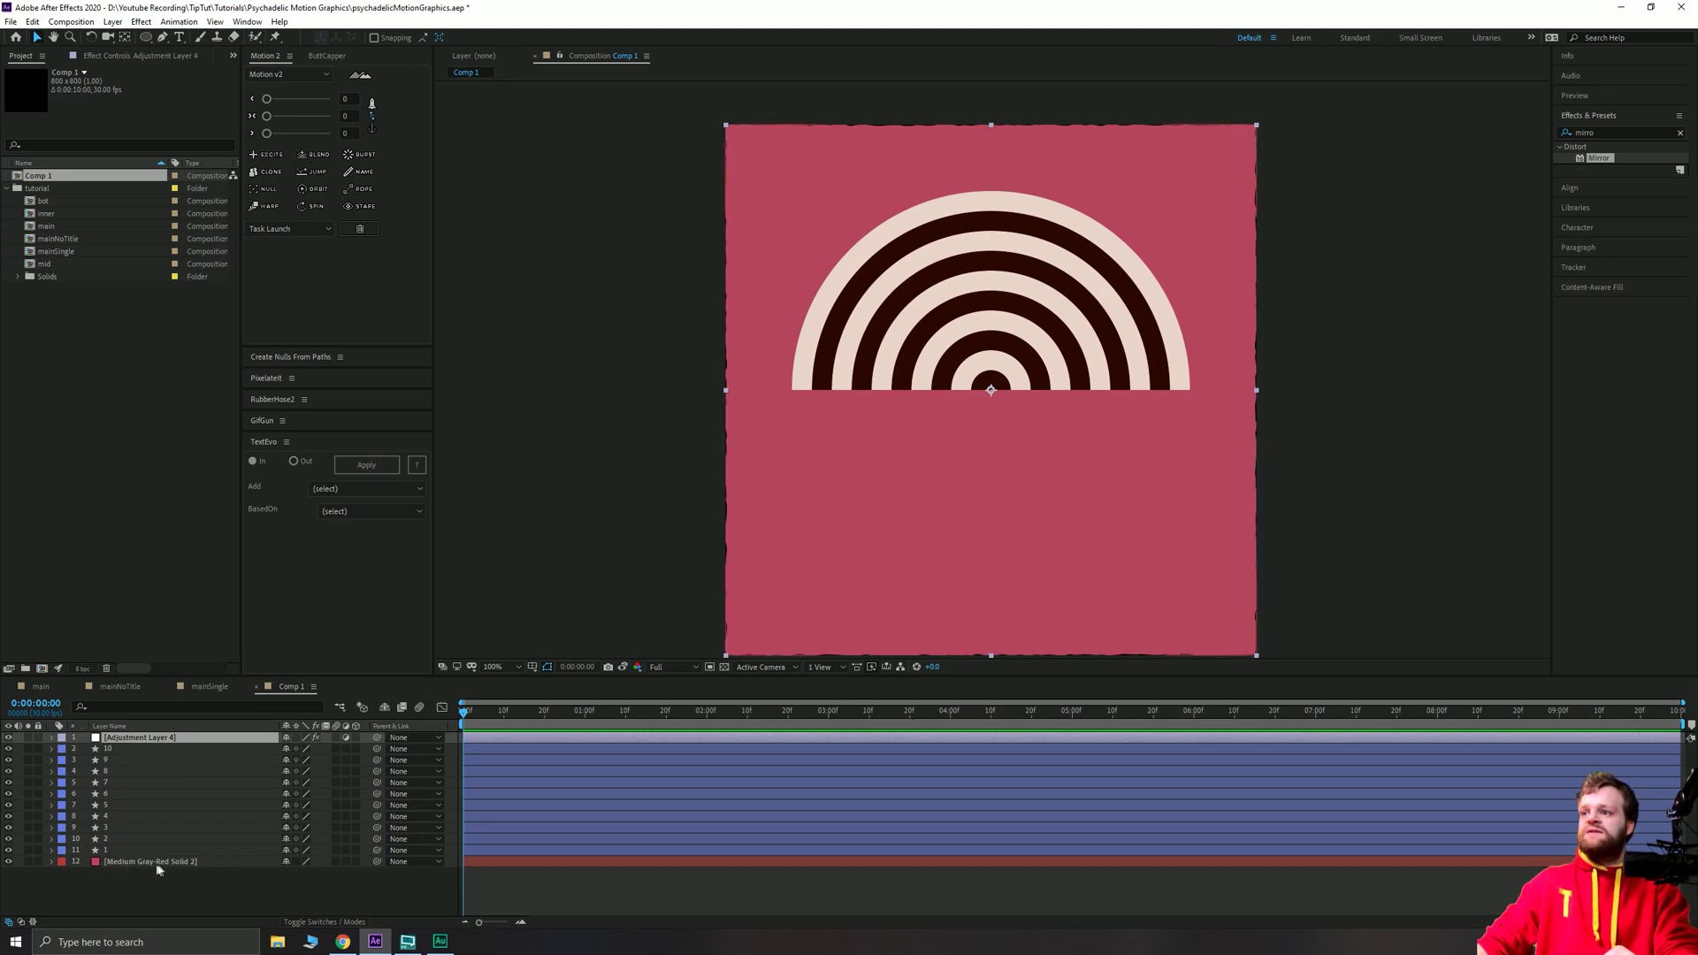
Hide the red background solid and display the composition on the transparency grid.
{"action": "left_click", "coordinate": [201, 862]}
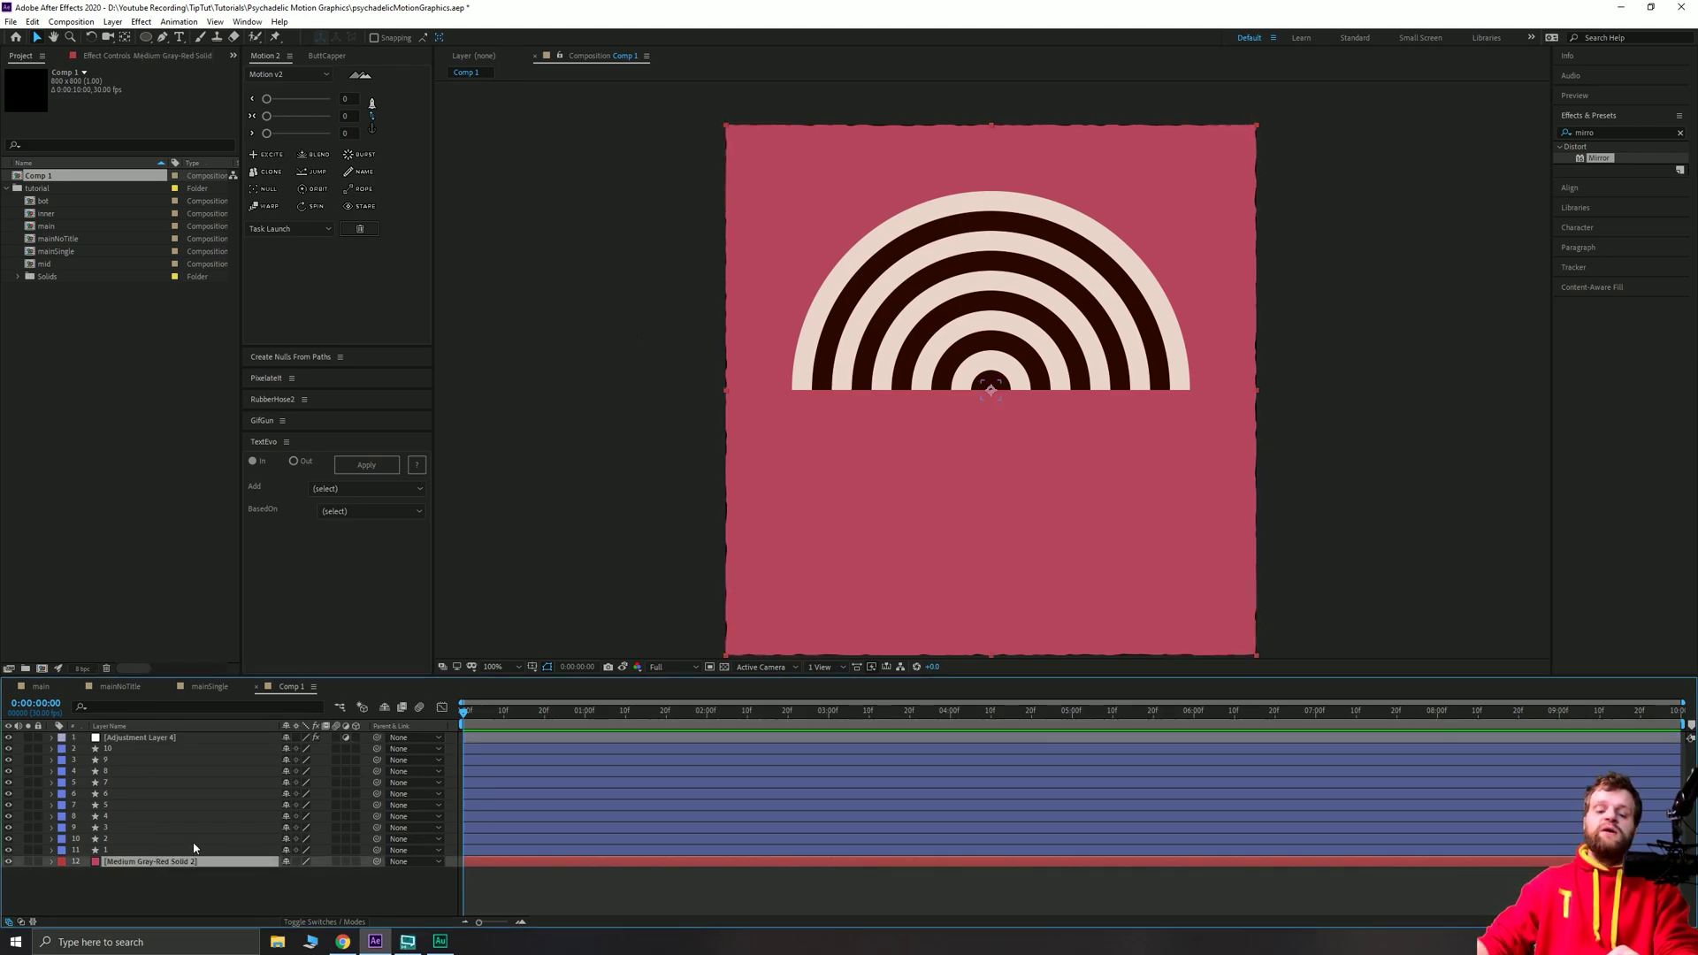
{"action": "left_click", "coordinate": [9, 863]}
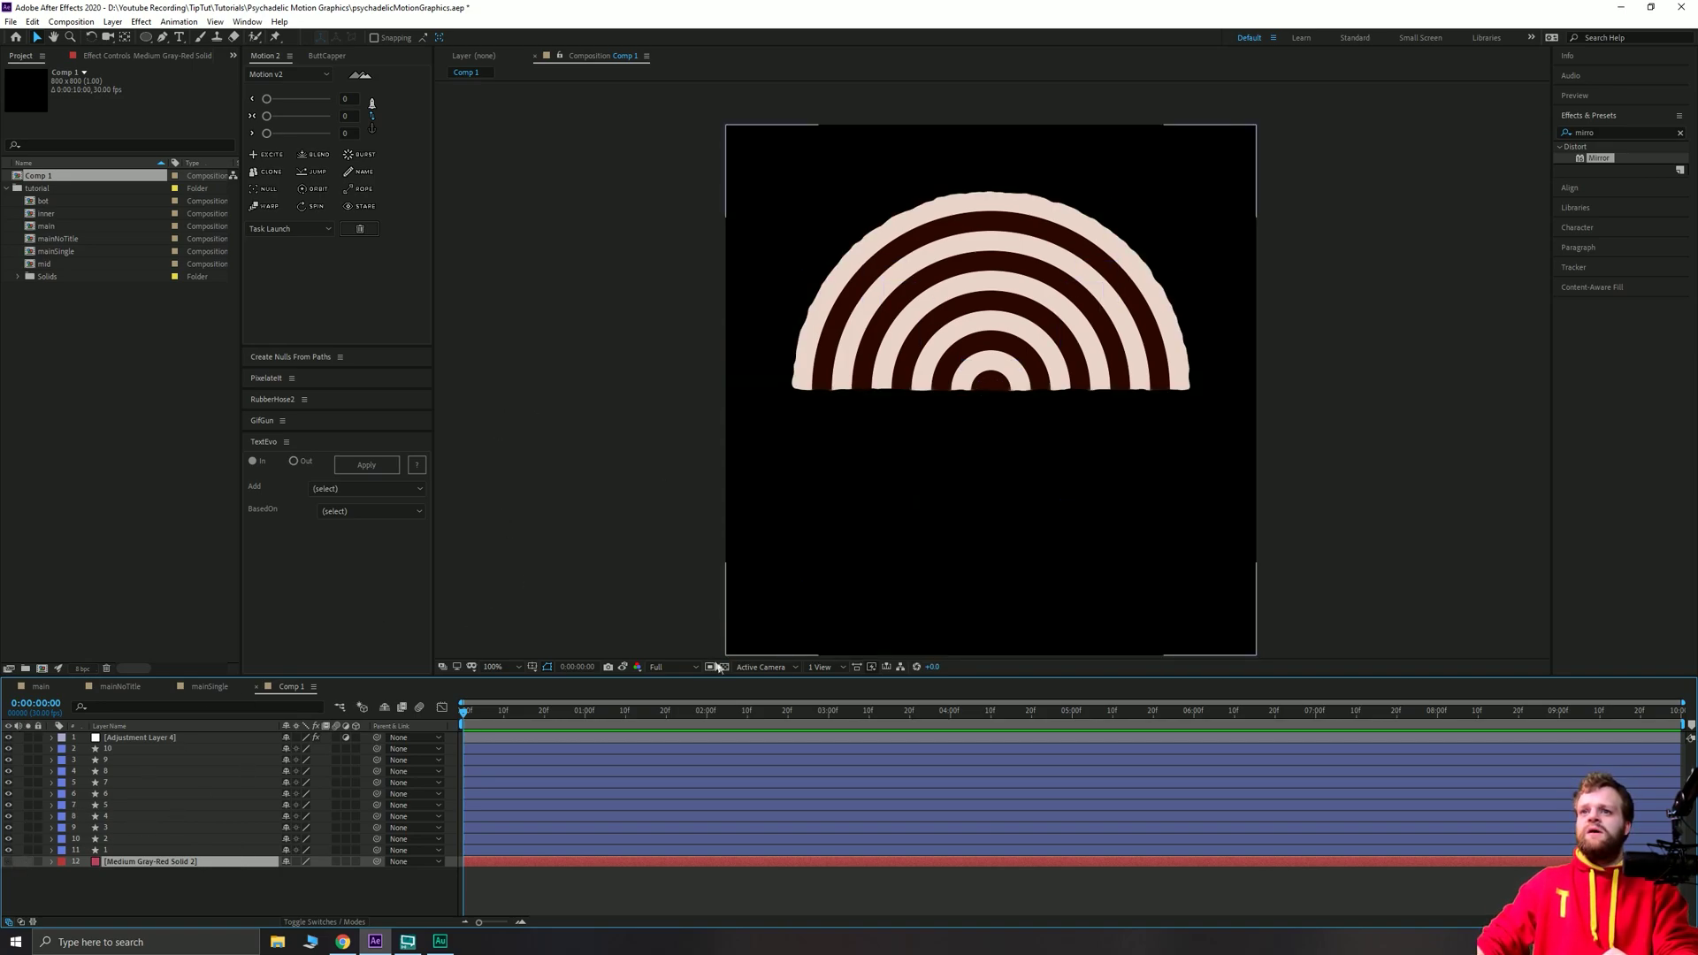
{"action": "left_click", "coordinate": [724, 668]}
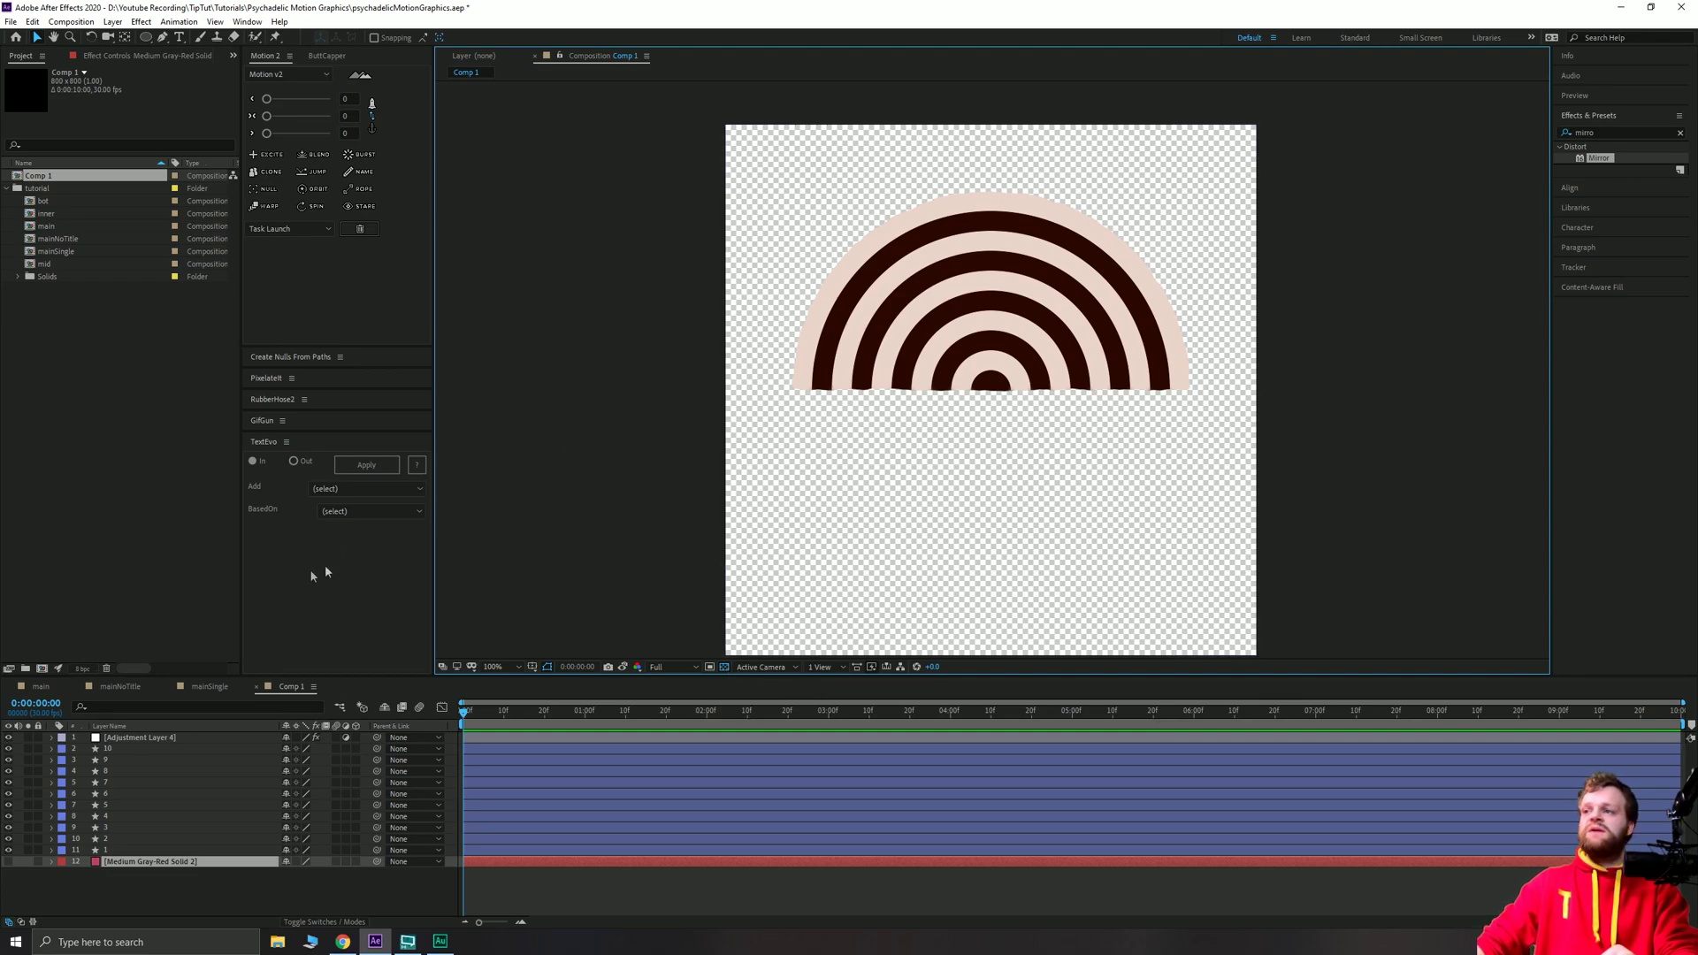
On the adjustment layer's Roughen Edges effect, set the scale to 39 and the complexity to 5.
{"action": "key", "text": "F3"}
{"action": "left_click", "coordinate": [156, 737]}
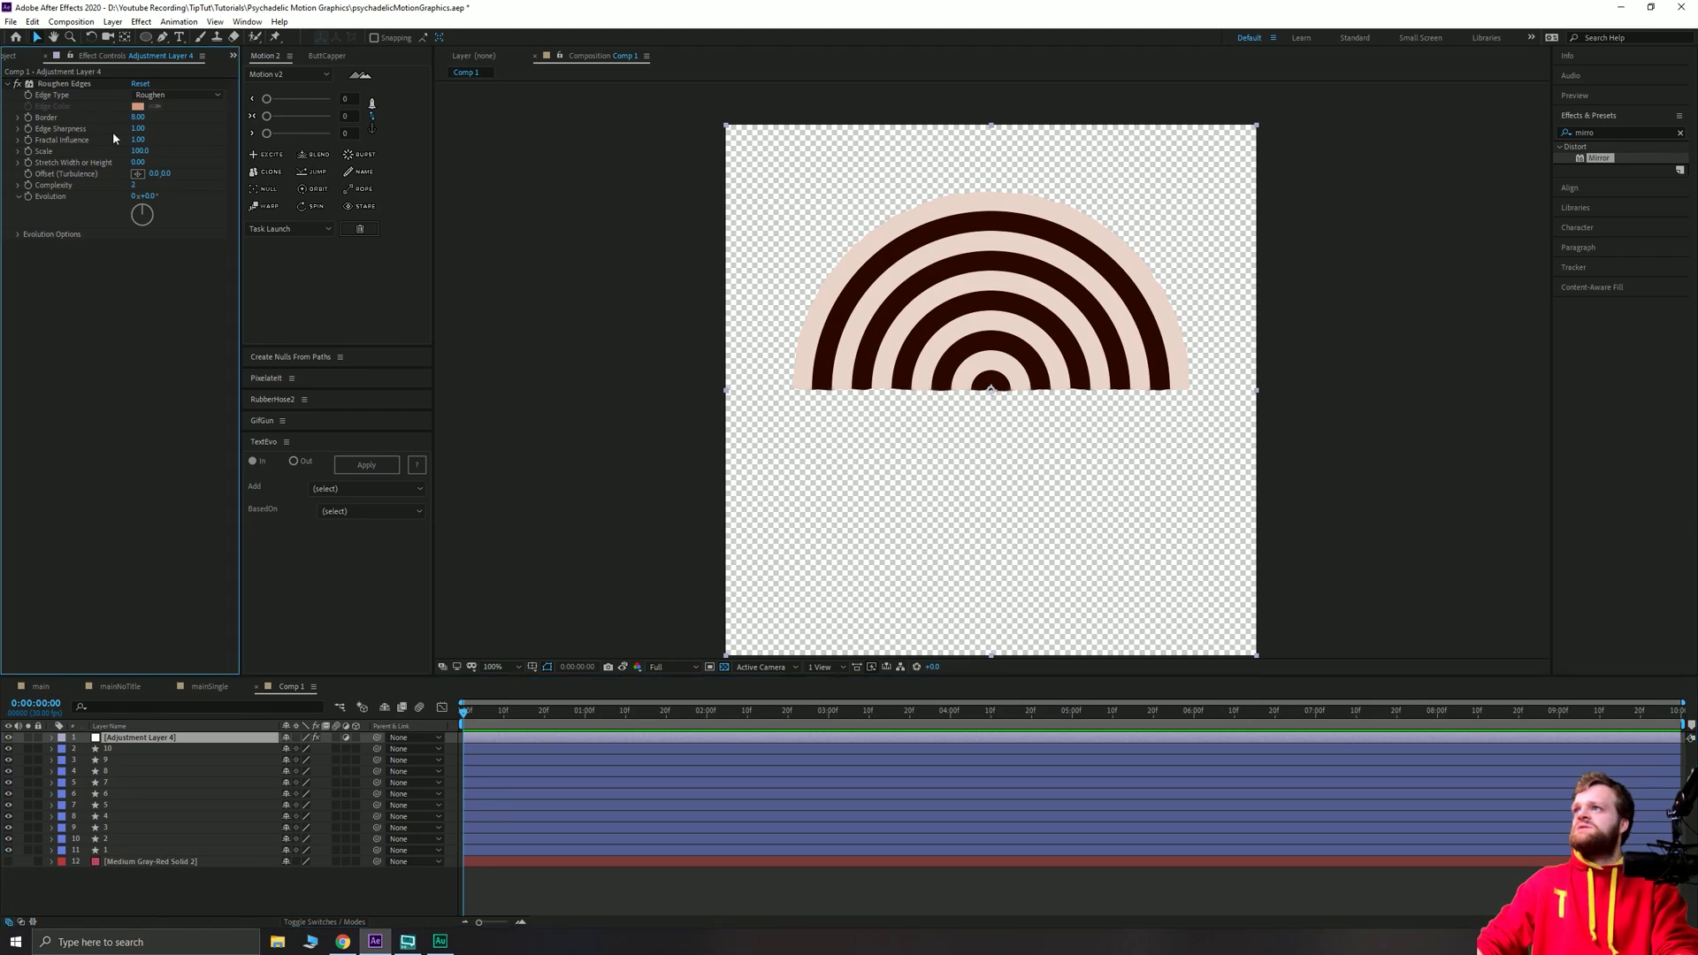
{"action": "left_click_drag", "start_coordinate": [139, 151], "coordinate": [104, 159]}
{"action": "scroll", "coordinate": [941, 389], "scroll_direction": "up", "scroll_amount": 5}
{"action": "key", "text": "v"}
{"action": "left_click_drag", "start_coordinate": [132, 186], "coordinate": [152, 186]}
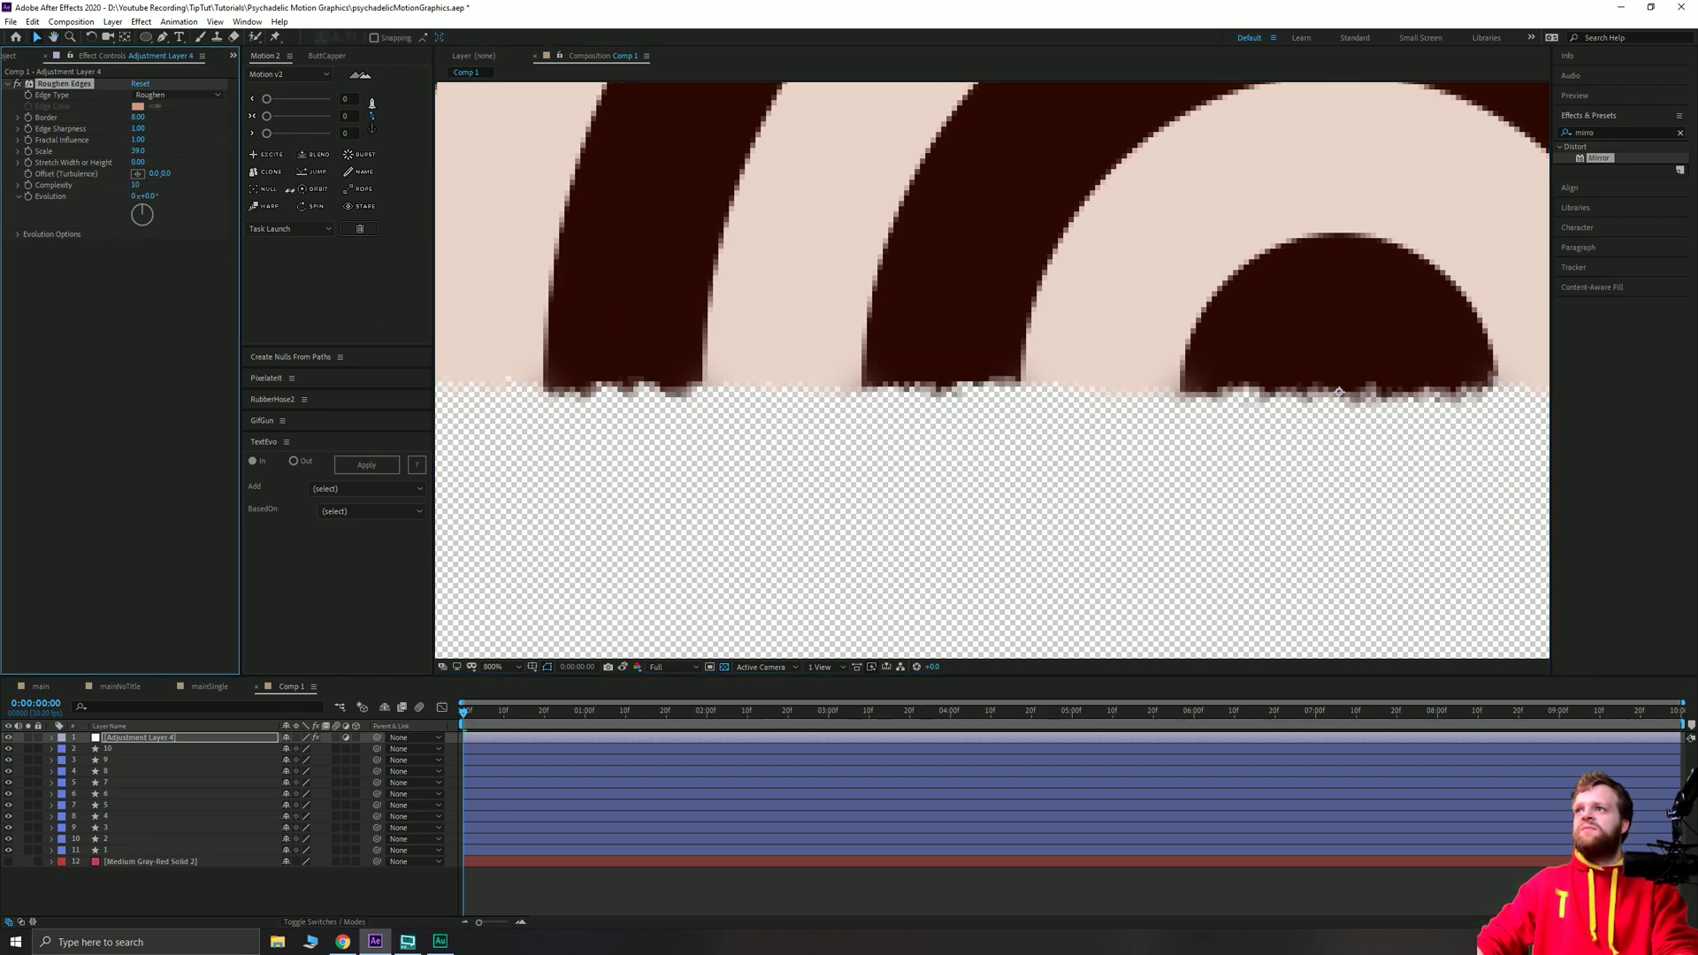
{"action": "left_click", "coordinate": [137, 186]}
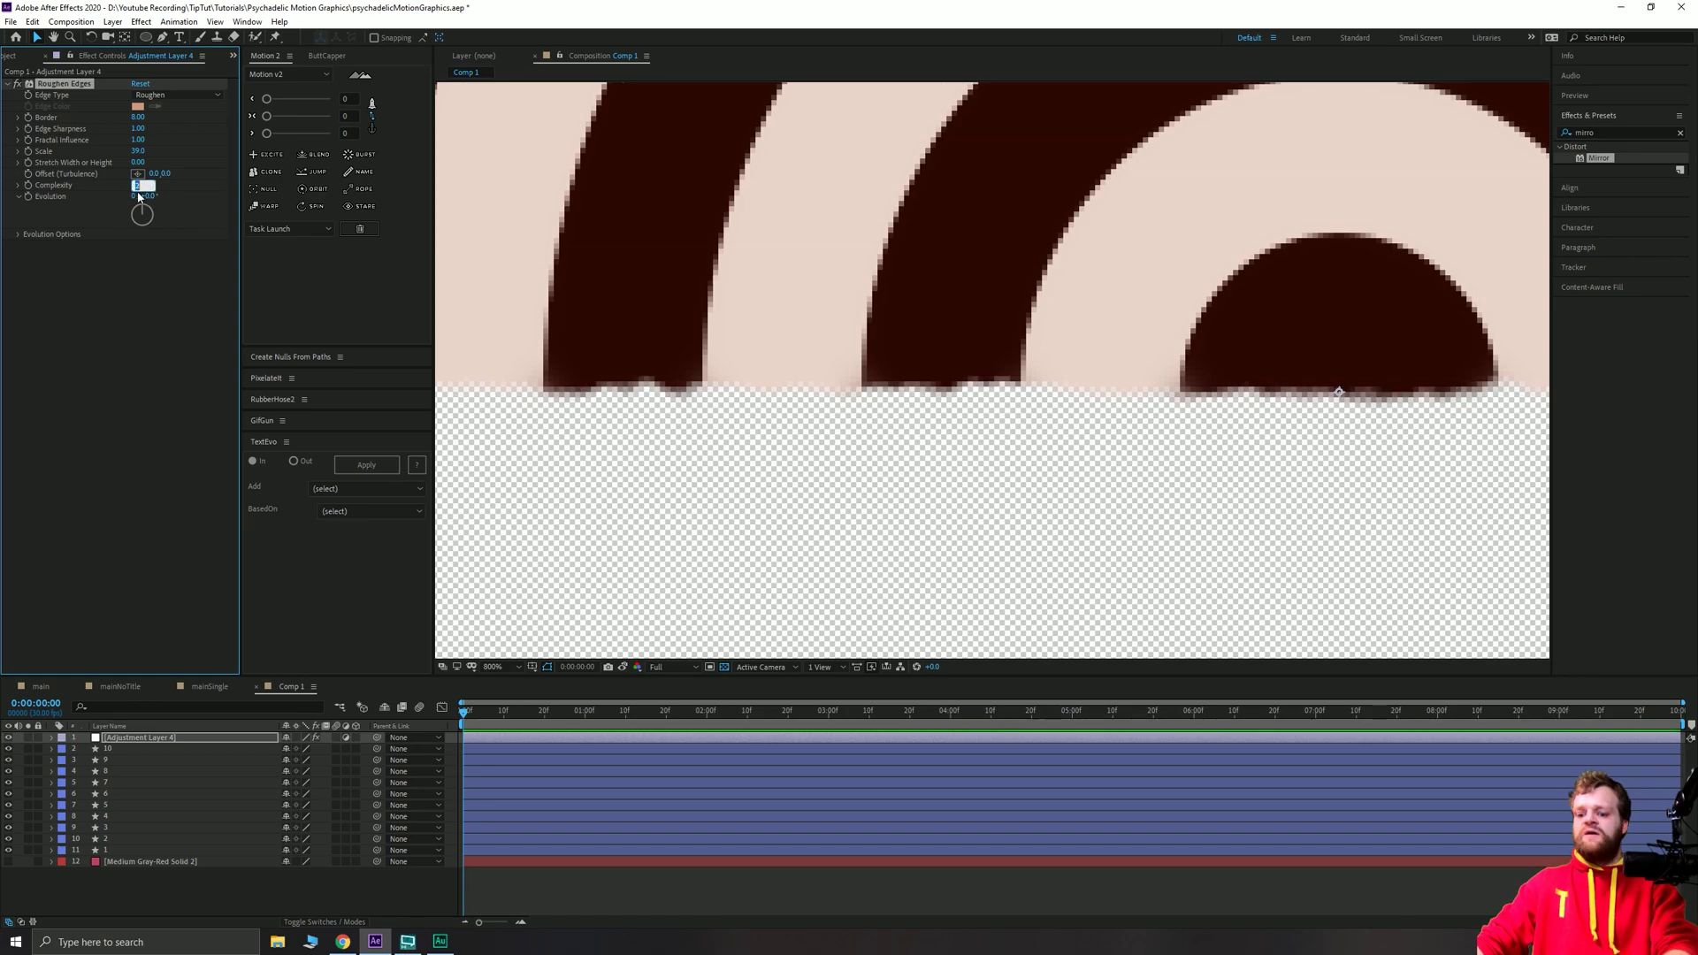
{"action": "key", "text": "Return"}
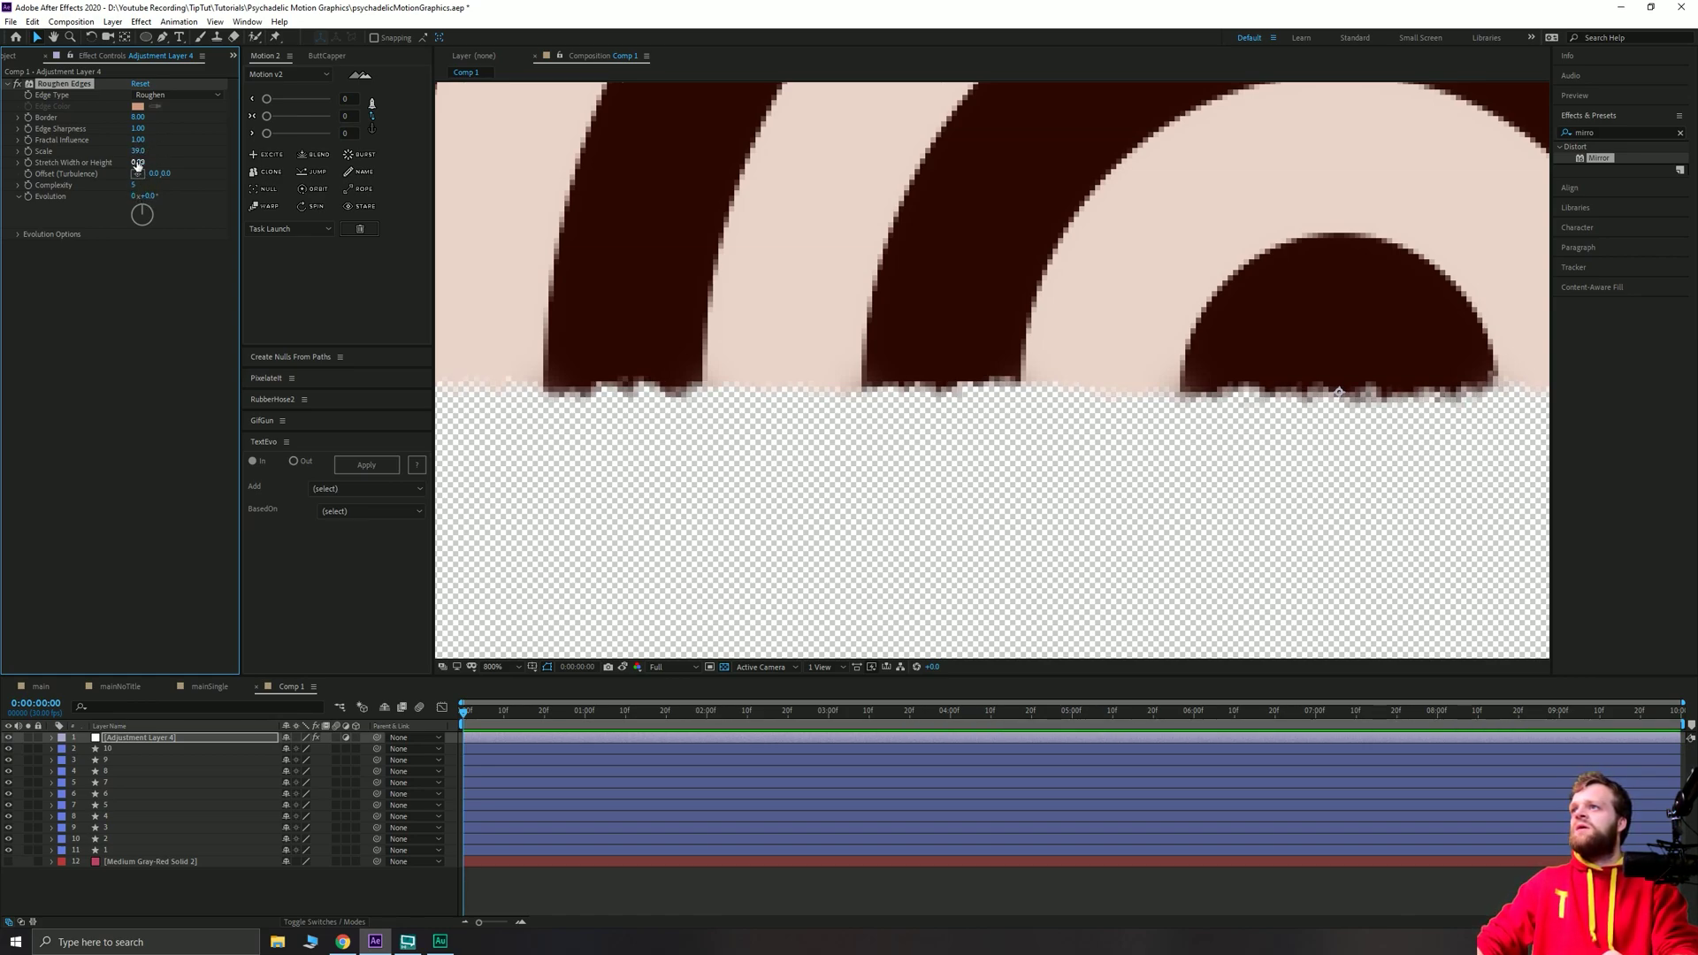
Set the Roughen Edges border to about 15.9 and the edge sharpness to 0.82.
{"action": "left_click_drag", "start_coordinate": [138, 129], "coordinate": [188, 121]}
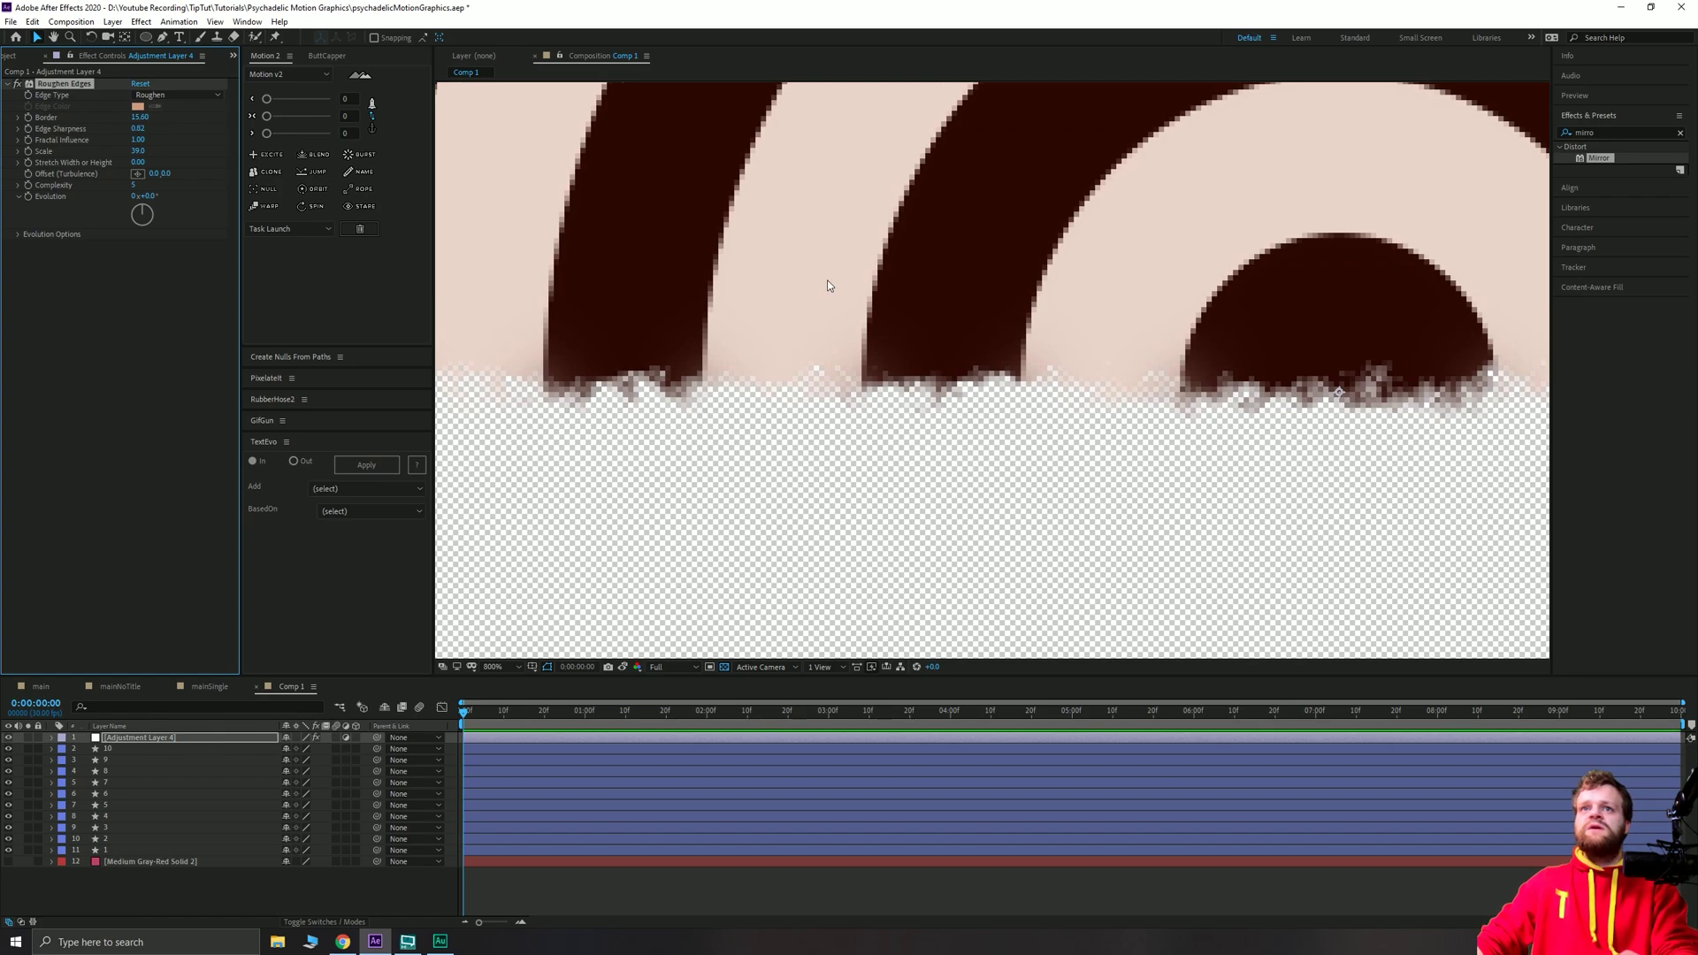
{"action": "scroll", "coordinate": [826, 284], "scroll_direction": "down", "scroll_amount": 6}
{"action": "left_click", "coordinate": [939, 352]}
{"action": "key", "text": "shift+slash"}
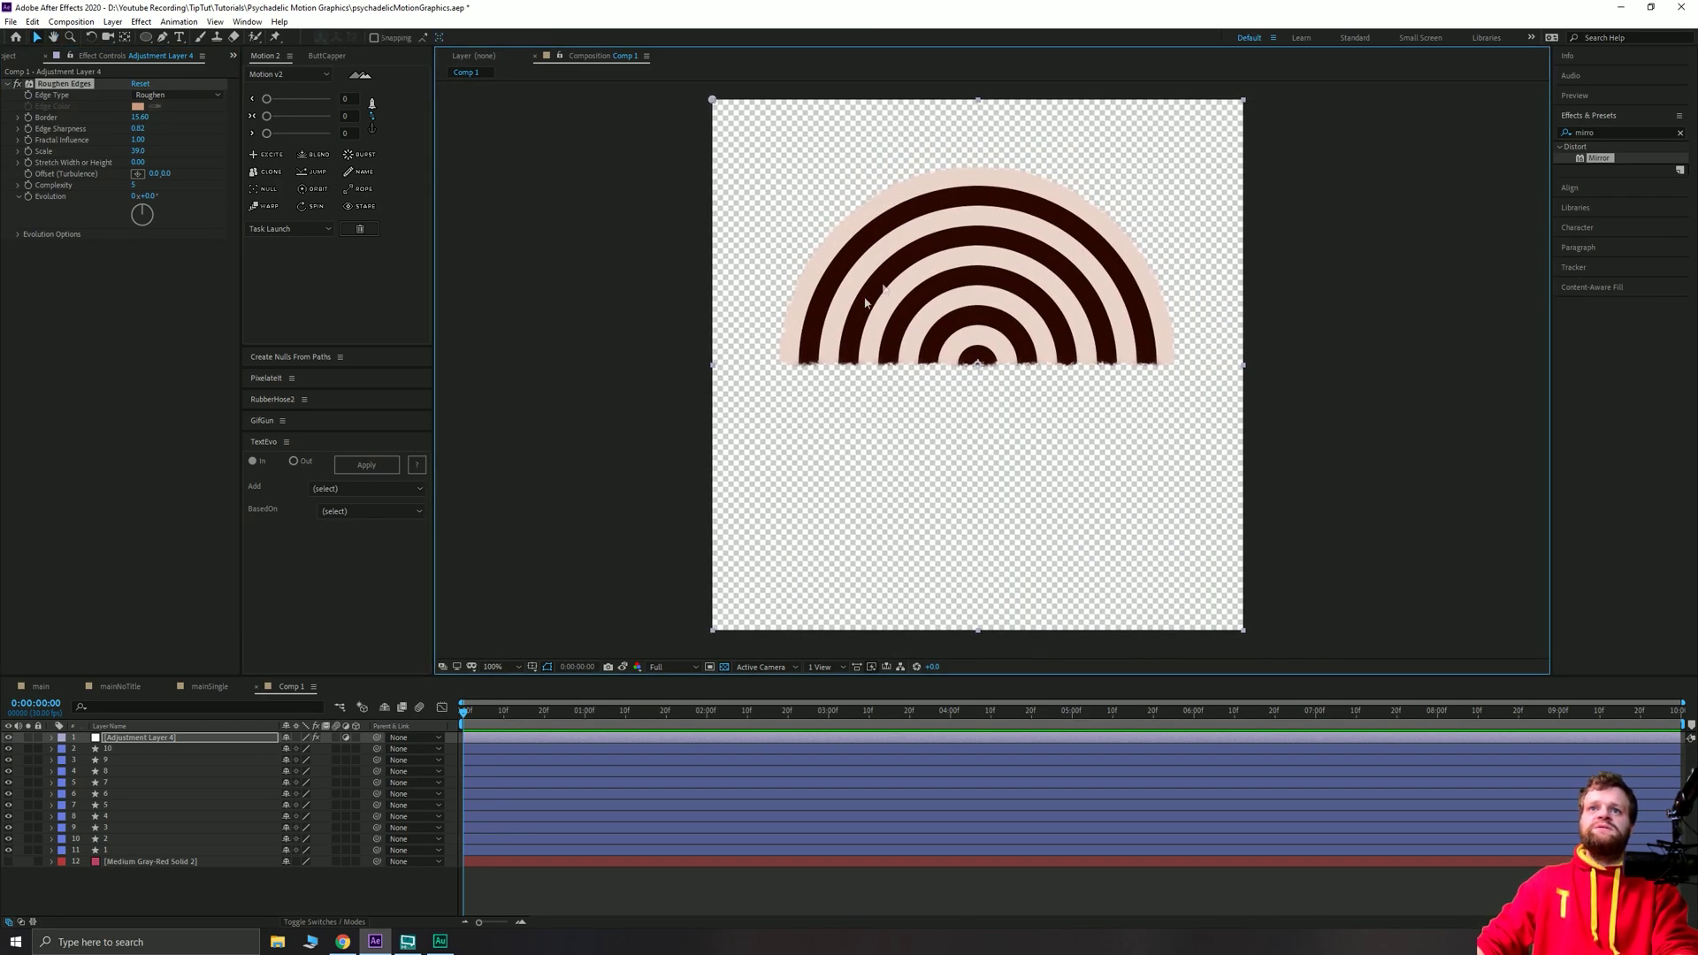
{"action": "left_click", "coordinate": [265, 884]}
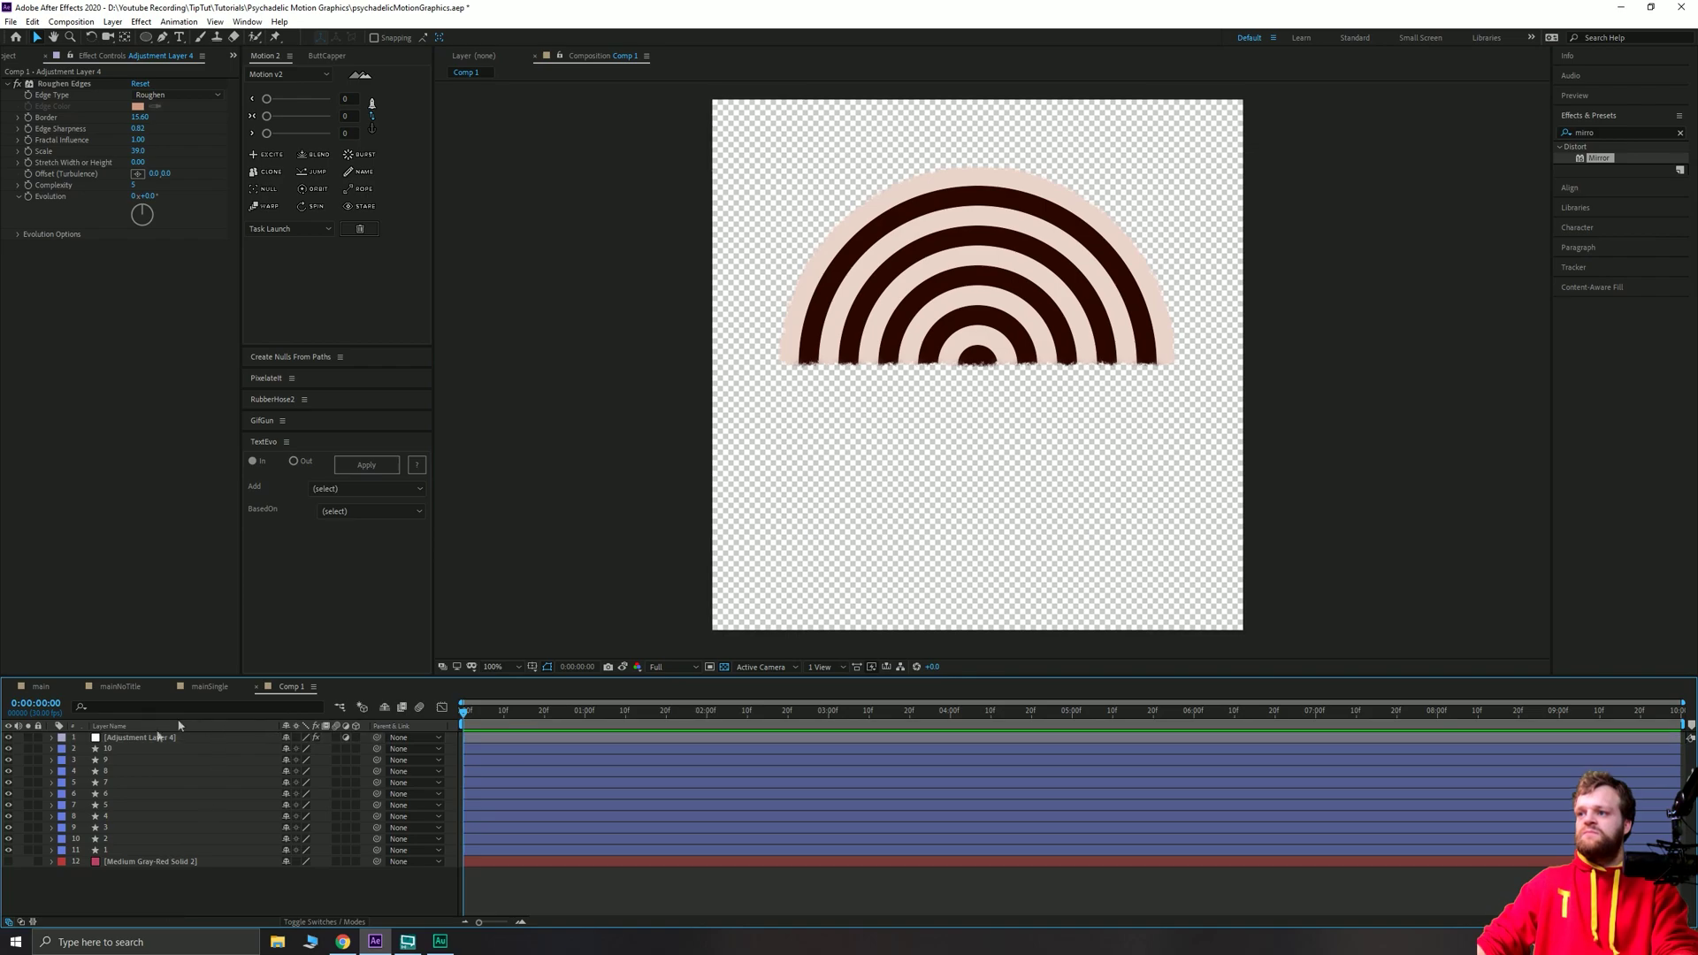
Add rotation keyframes to all ten circle layers at 0:00:00:00 and 0:00:09:29, and enlarge the timeline to show every layer.
{"action": "left_click", "coordinate": [111, 850]}
{"action": "left_click", "coordinate": [116, 750], "text": "shift"}
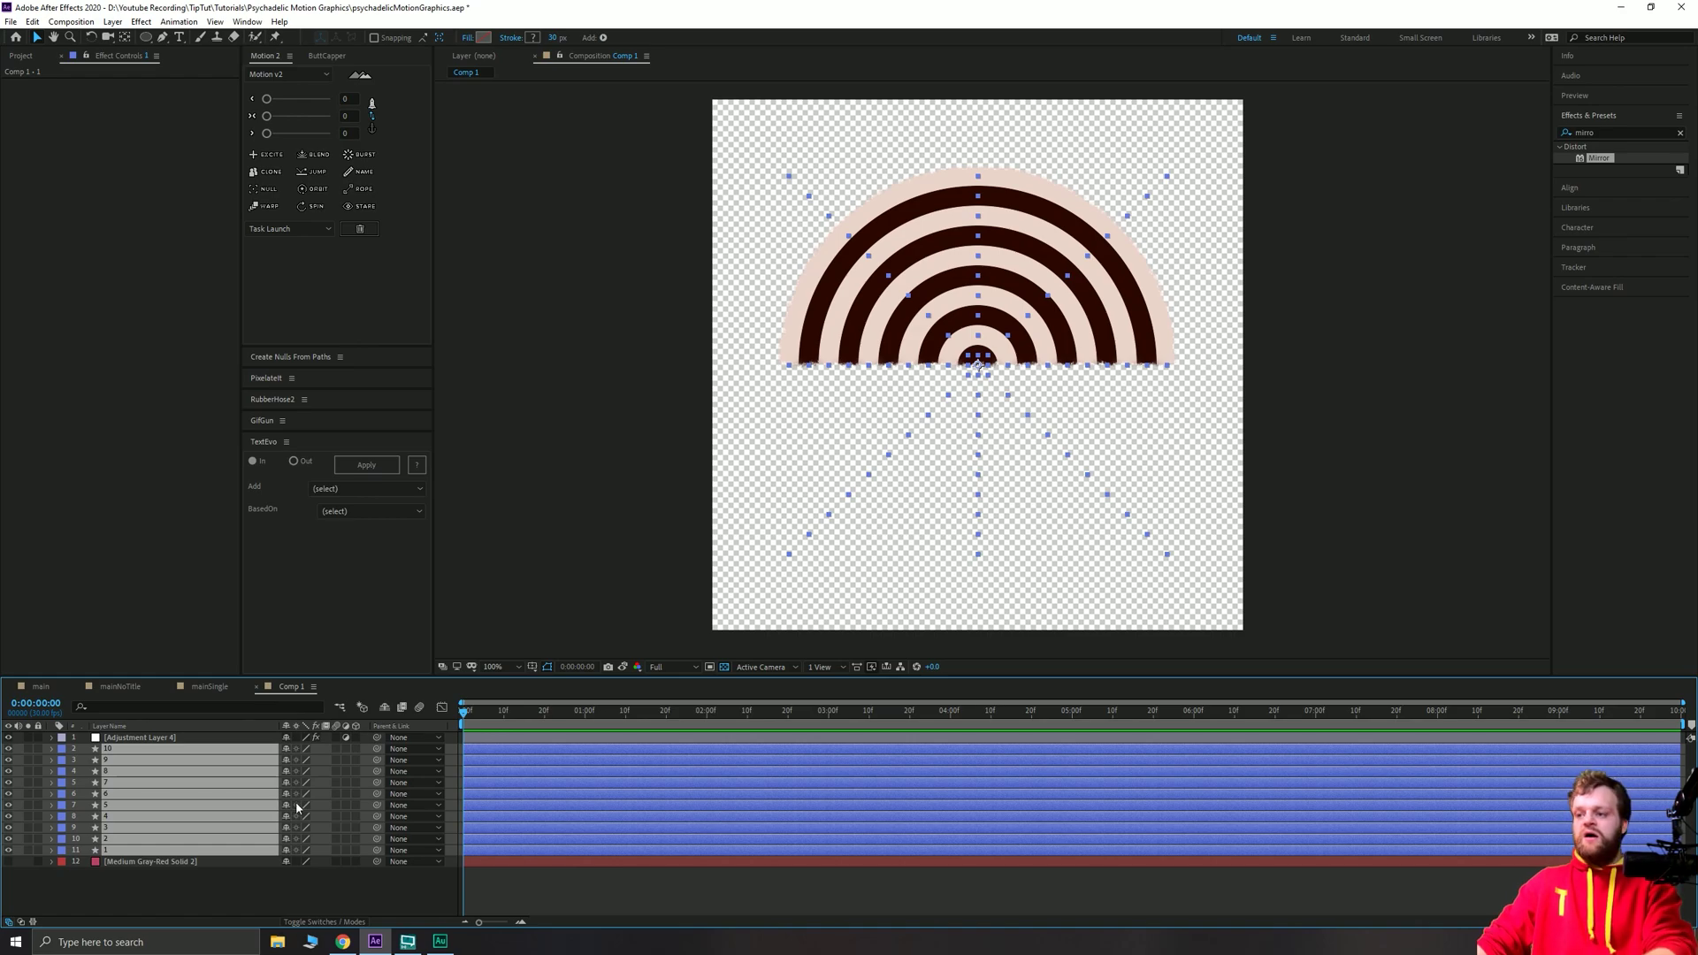
{"action": "key", "text": "r"}
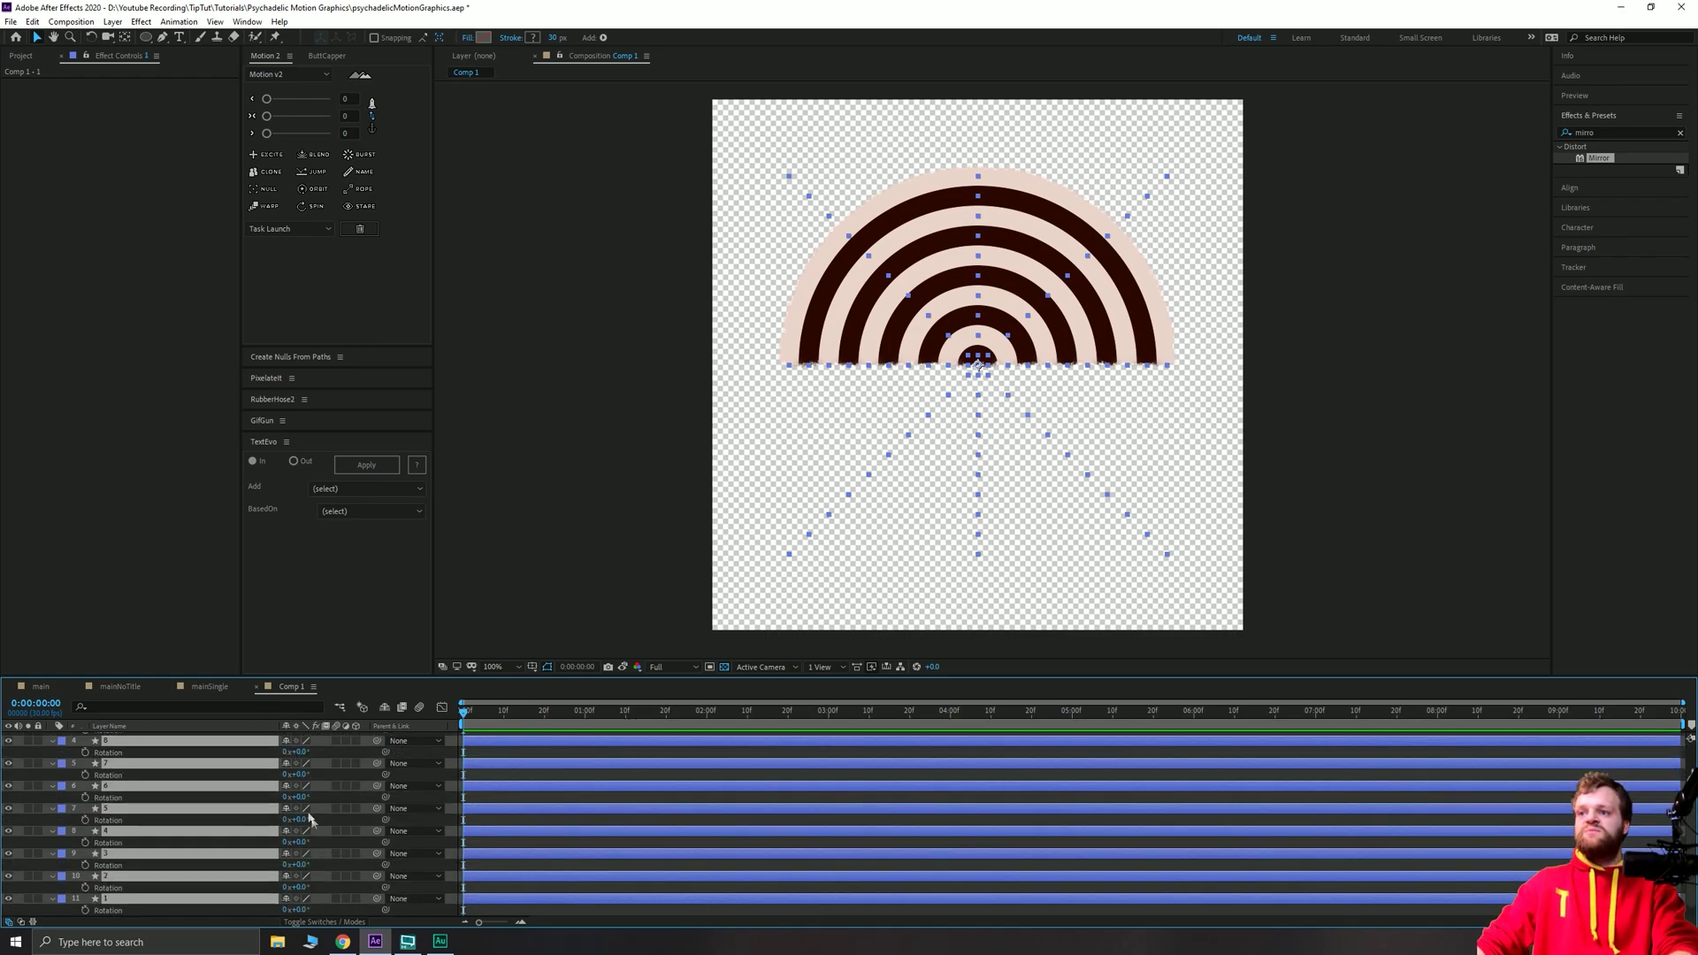
{"action": "left_click", "coordinate": [85, 753]}
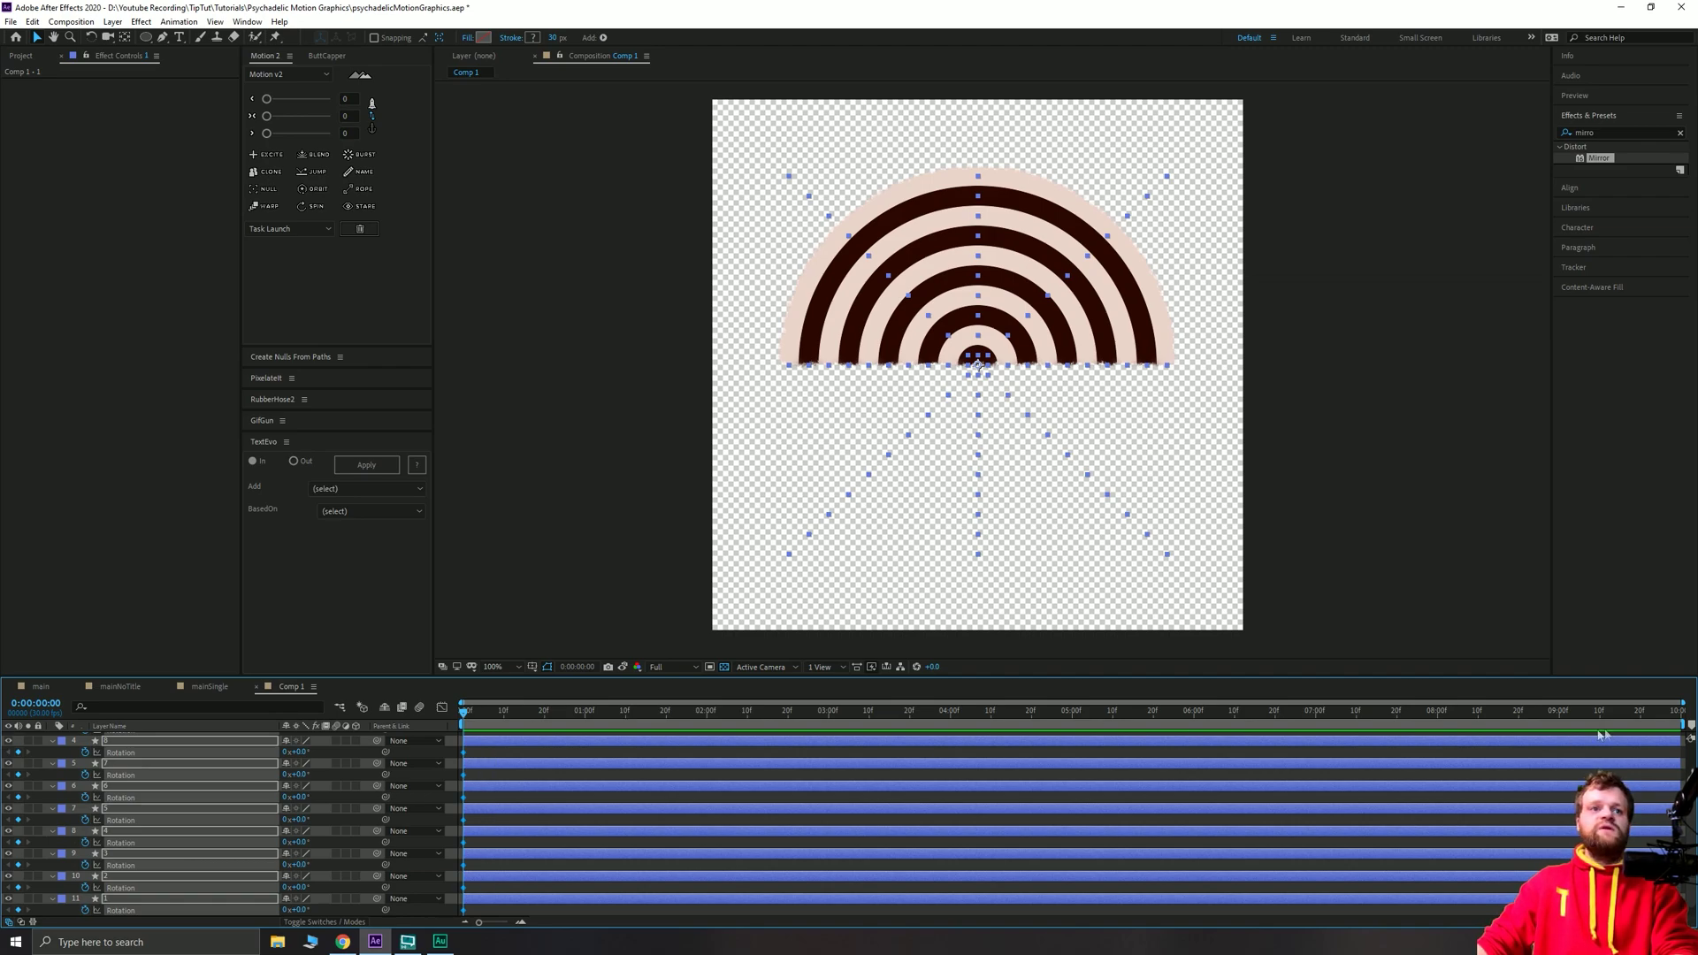
{"action": "left_click", "coordinate": [1667, 718]}
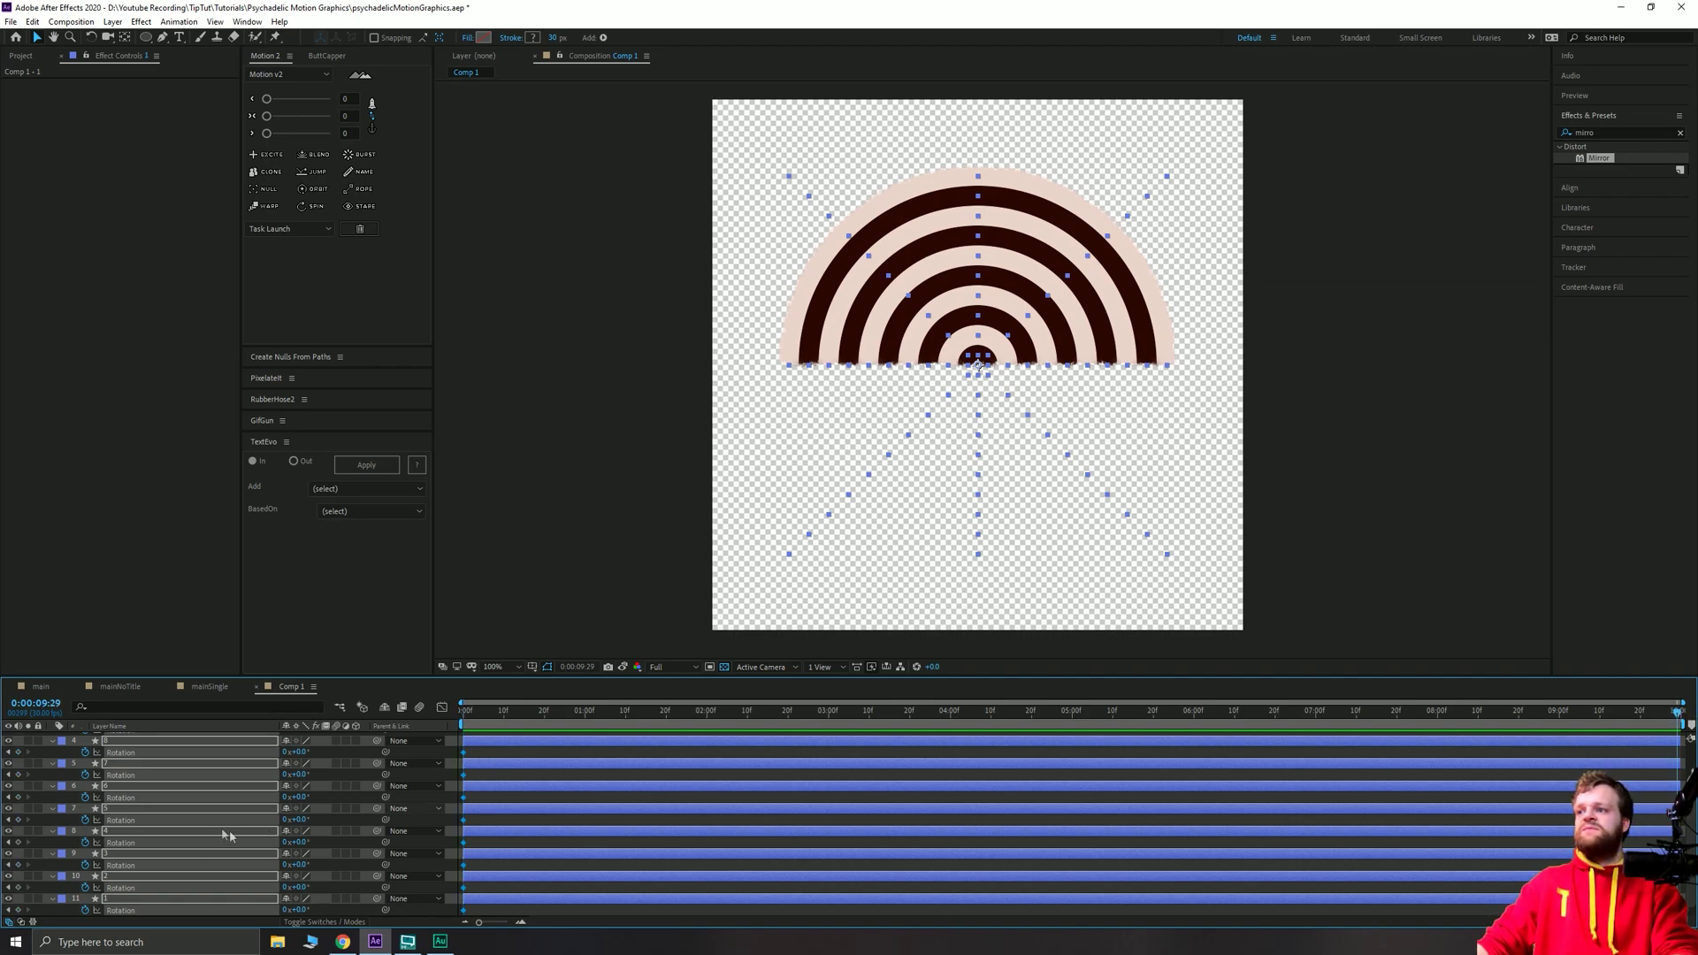
{"action": "left_click", "coordinate": [17, 798]}
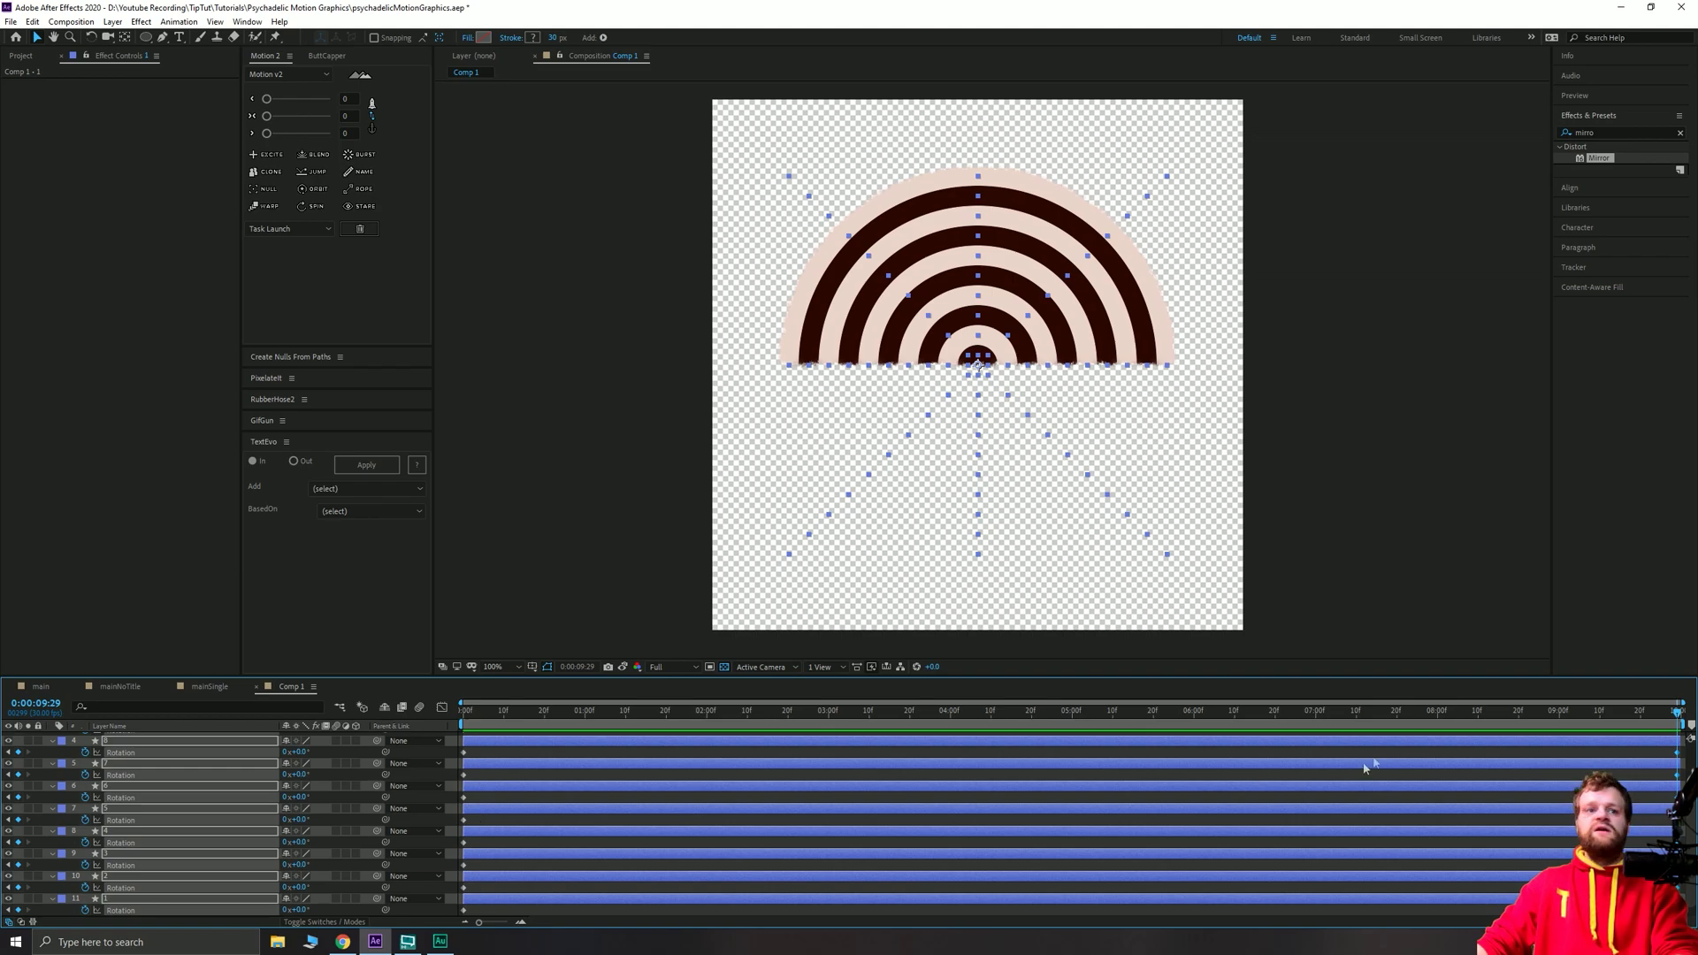
{"action": "left_click_drag", "start_coordinate": [1459, 679], "coordinate": [1432, 395]}
{"action": "left_click", "coordinate": [1378, 732]}
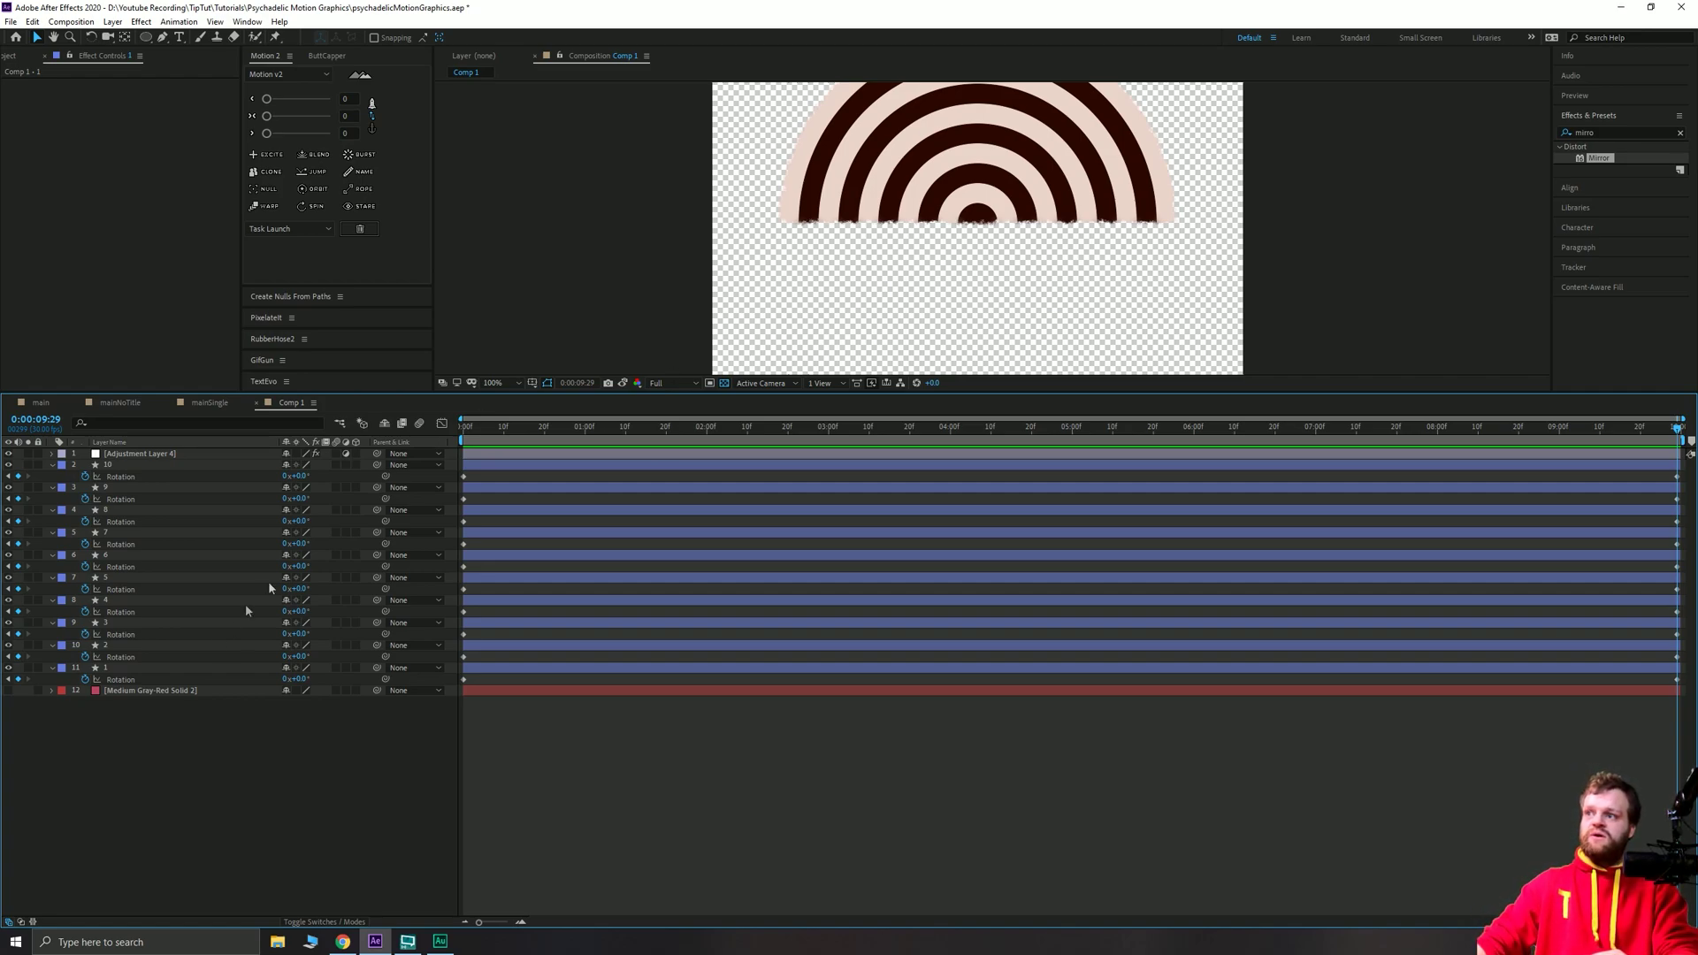
Set circle layer 1's end rotation keyframe to 1 revolution and scrub through the timeline to check it.
{"action": "left_click", "coordinate": [117, 669]}
{"action": "left_click", "coordinate": [287, 679]}
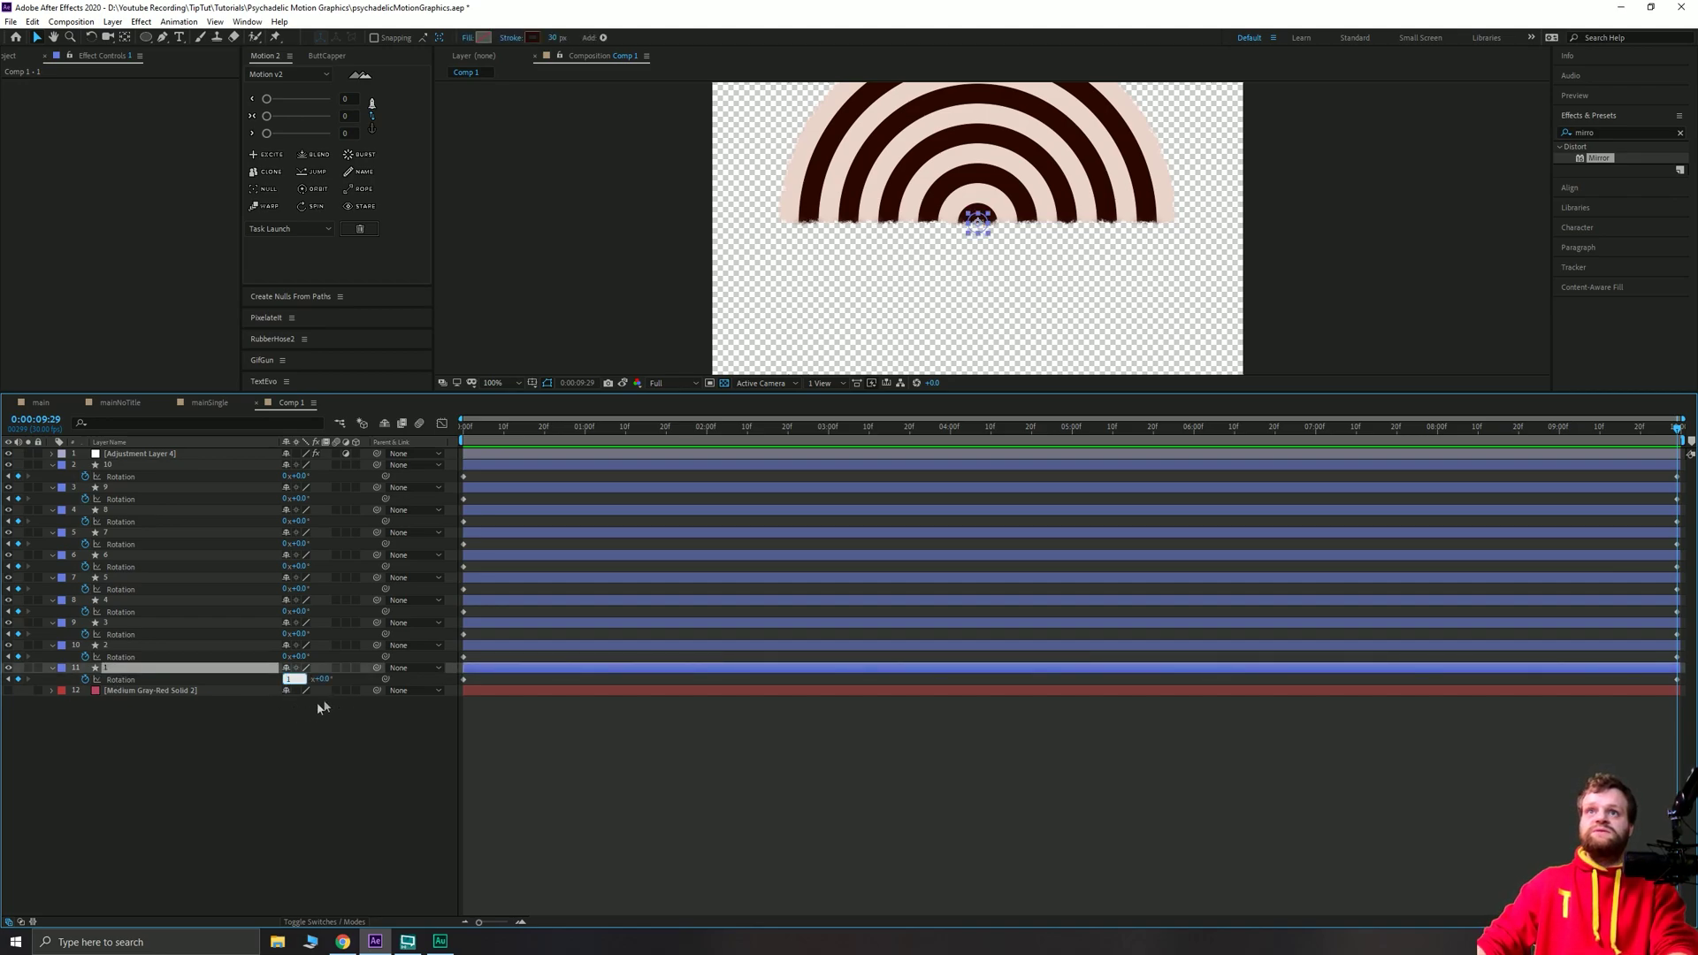
{"action": "key", "text": "Return"}
{"action": "left_click_drag", "start_coordinate": [475, 433], "coordinate": [1072, 433]}
{"action": "left_click_drag", "start_coordinate": [1401, 431], "coordinate": [1678, 431]}
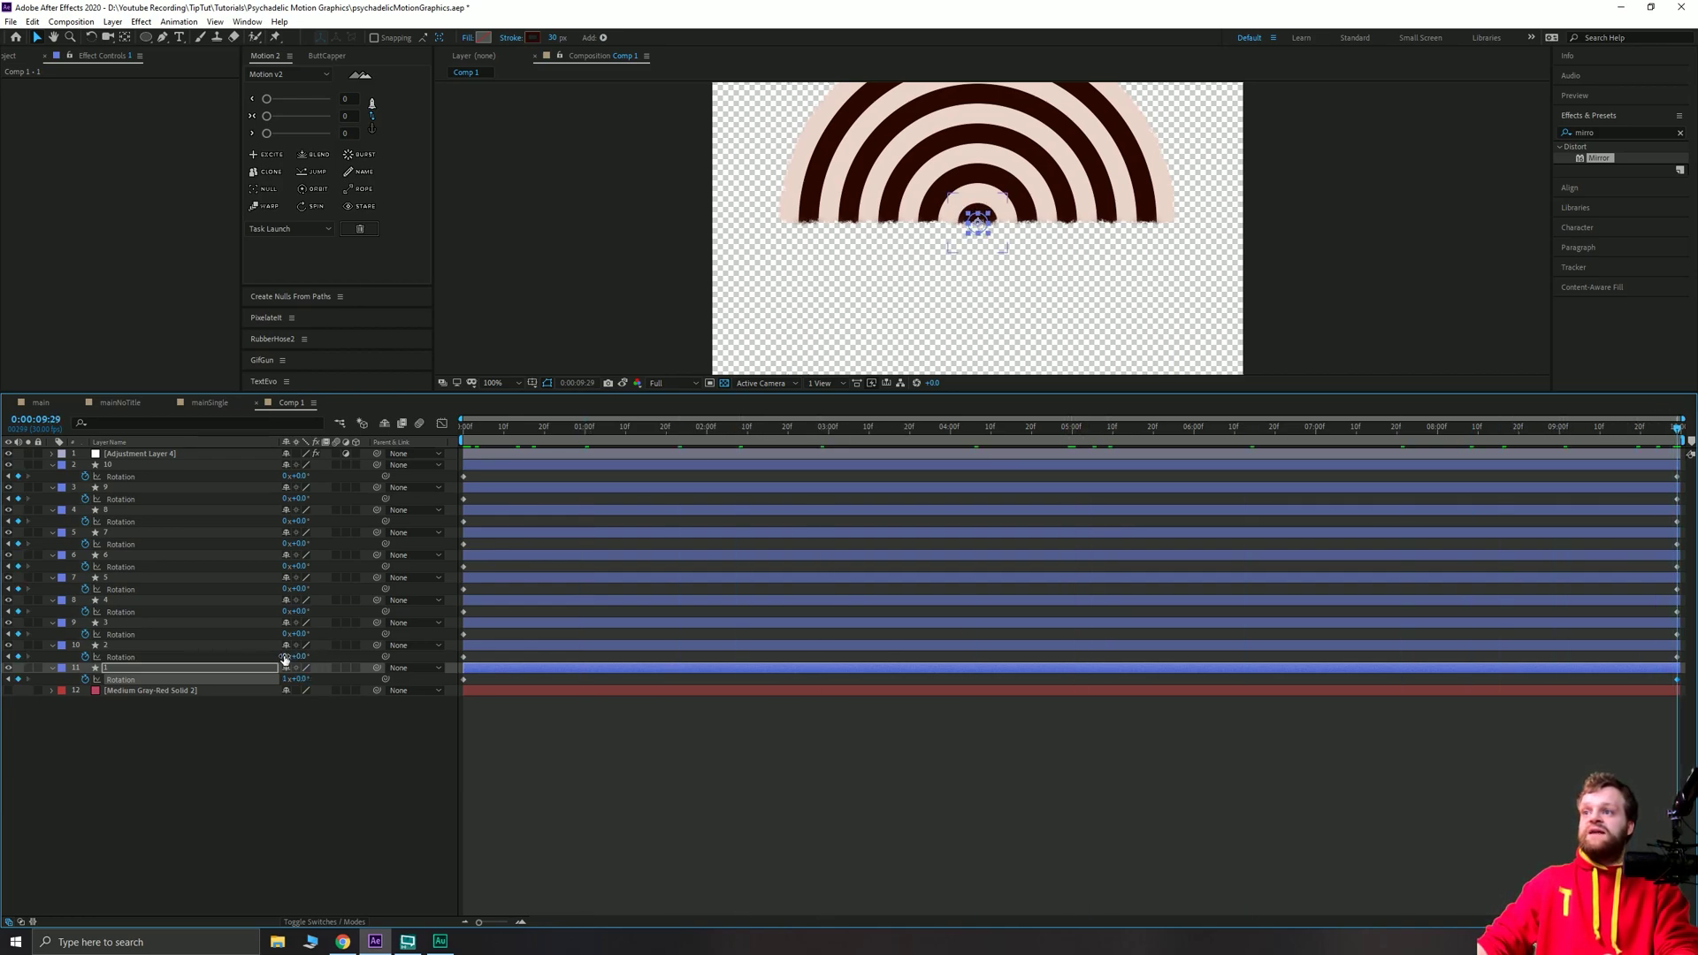
Set the end rotation keyframes of circle layers 2, 3, 4 and 5 to 2, 3, 4 and 5 revolutions respectively.
{"action": "type", "text": "2"}
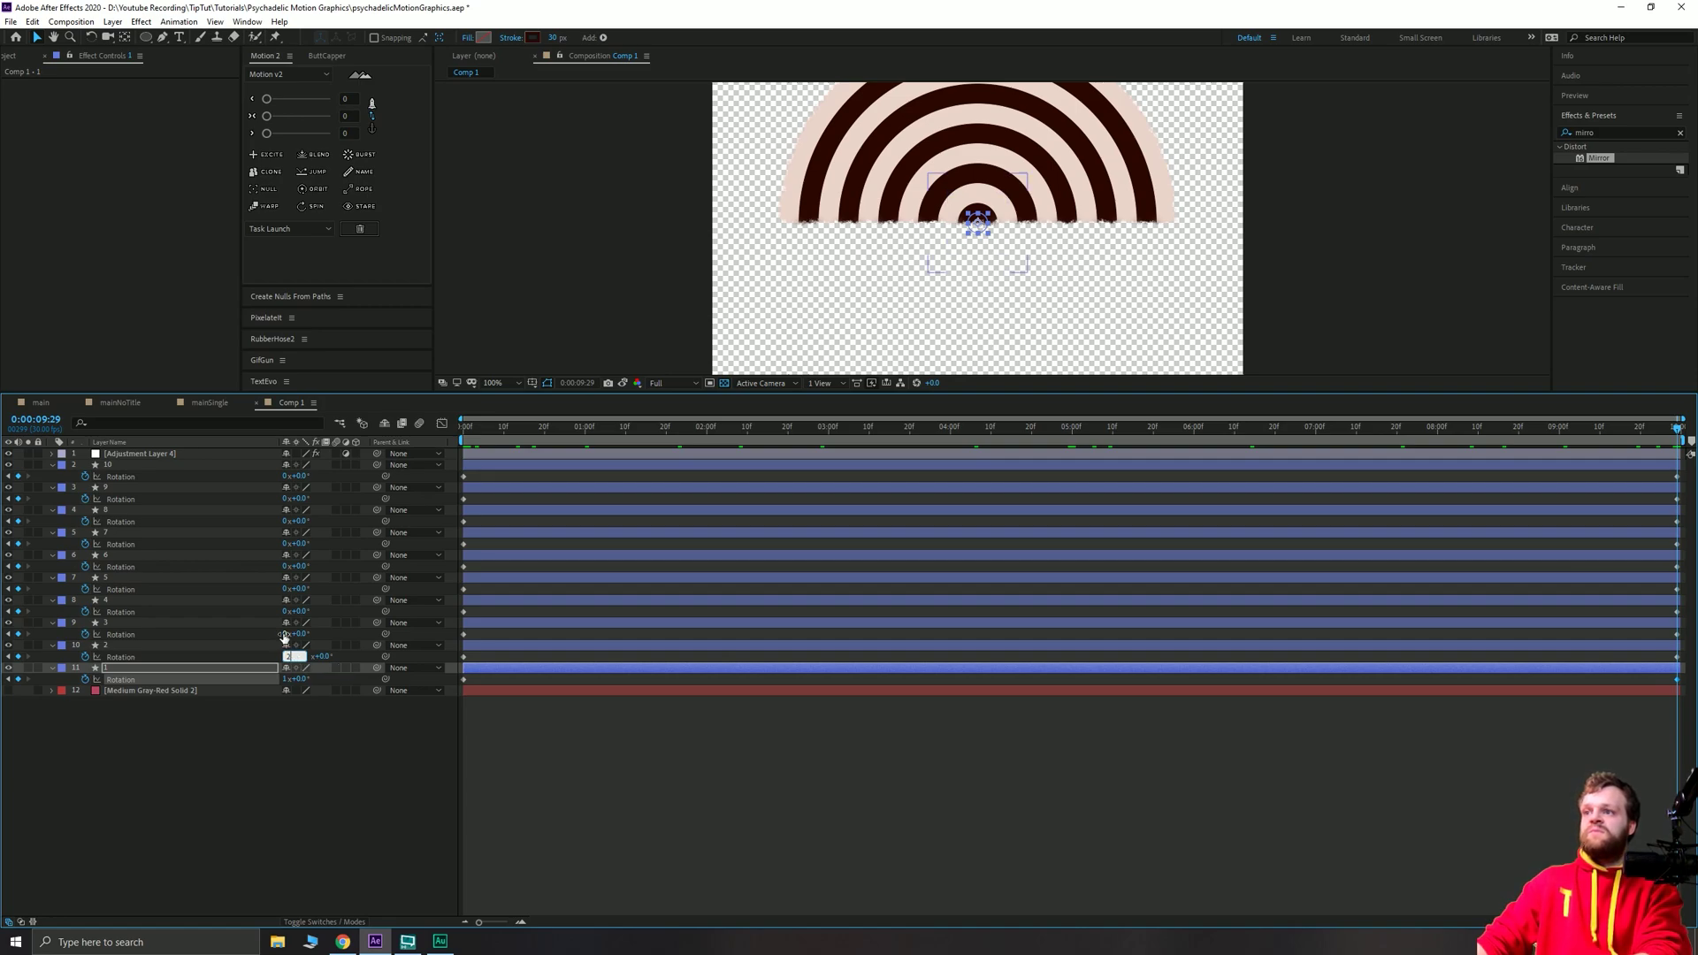
{"action": "key", "text": "Return"}
{"action": "left_click", "coordinate": [284, 633]}
{"action": "type", "text": "3"}
{"action": "key", "text": "Return"}
{"action": "left_click", "coordinate": [284, 611]}
{"action": "type", "text": "4"}
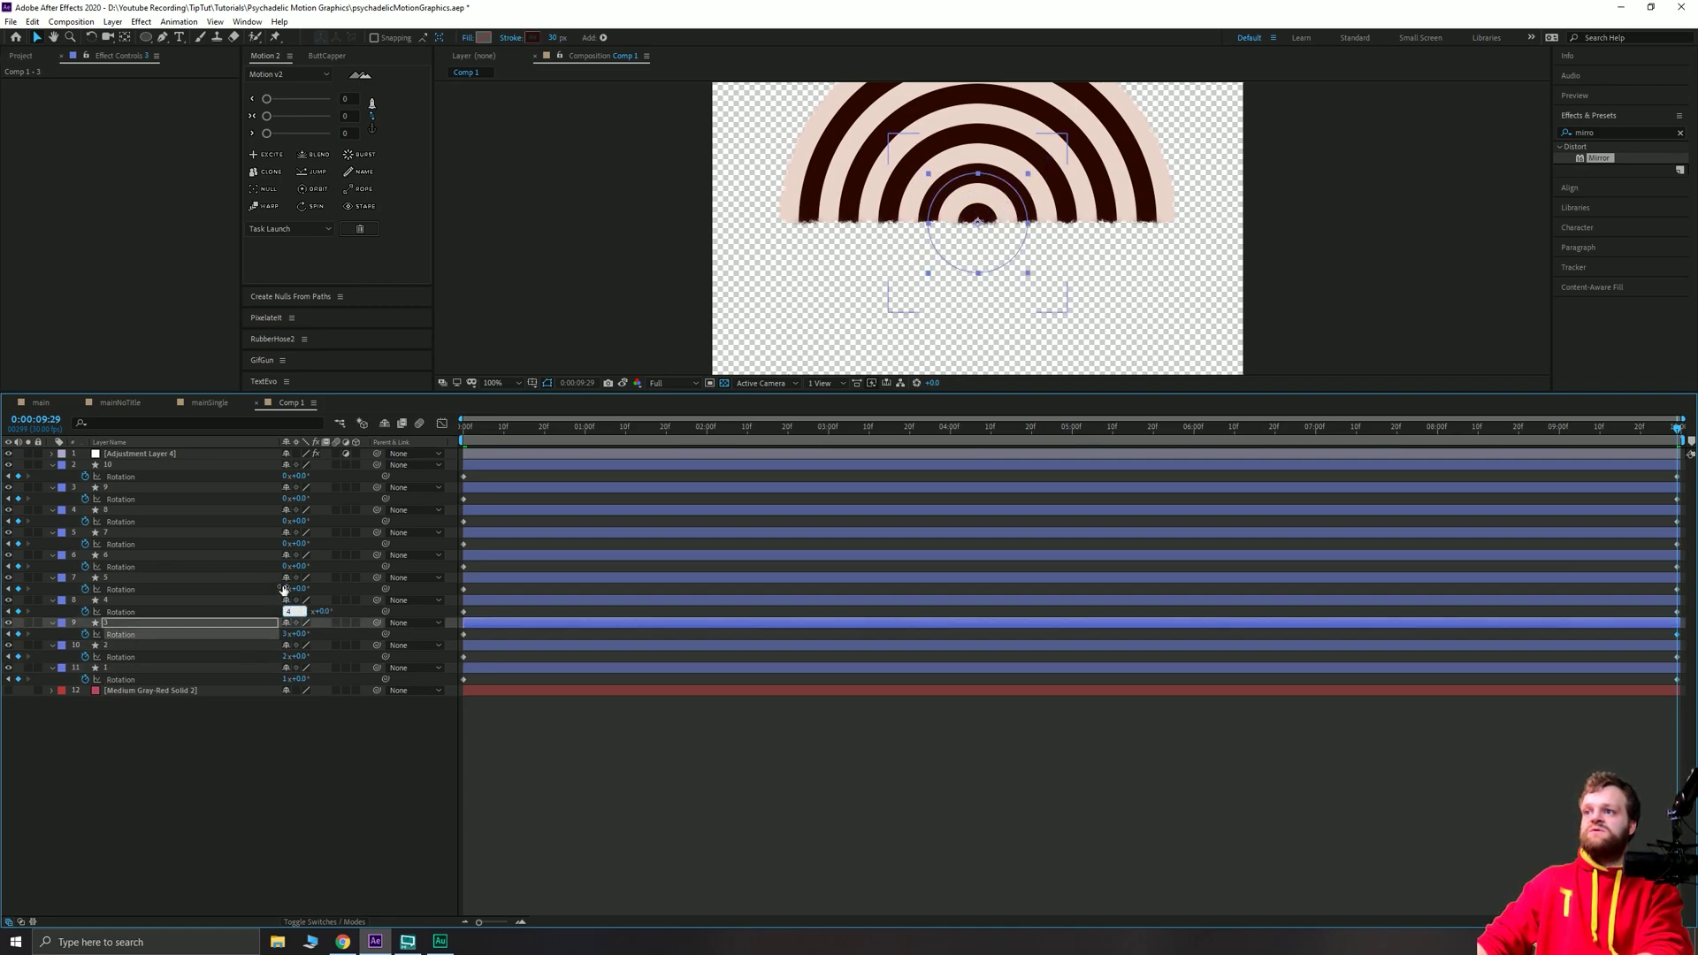
{"action": "key", "text": "Return"}
{"action": "left_click", "coordinate": [284, 588]}
{"action": "type", "text": "5"}
{"action": "key", "text": "Return"}
Set the end rotation keyframes of circle layers 6 through 10 to 6, 7, 8, 9 and 10 revolutions respectively.
{"action": "left_click", "coordinate": [284, 566]}
{"action": "type", "text": "6"}
{"action": "key", "text": "Return"}
{"action": "left_click", "coordinate": [283, 542]}
{"action": "type", "text": "7"}
{"action": "key", "text": "Return"}
{"action": "left_click", "coordinate": [284, 521]}
{"action": "type", "text": "8"}
{"action": "key", "text": "Return"}
{"action": "left_click", "coordinate": [284, 498]}
{"action": "type", "text": "9"}
{"action": "key", "text": "Return"}
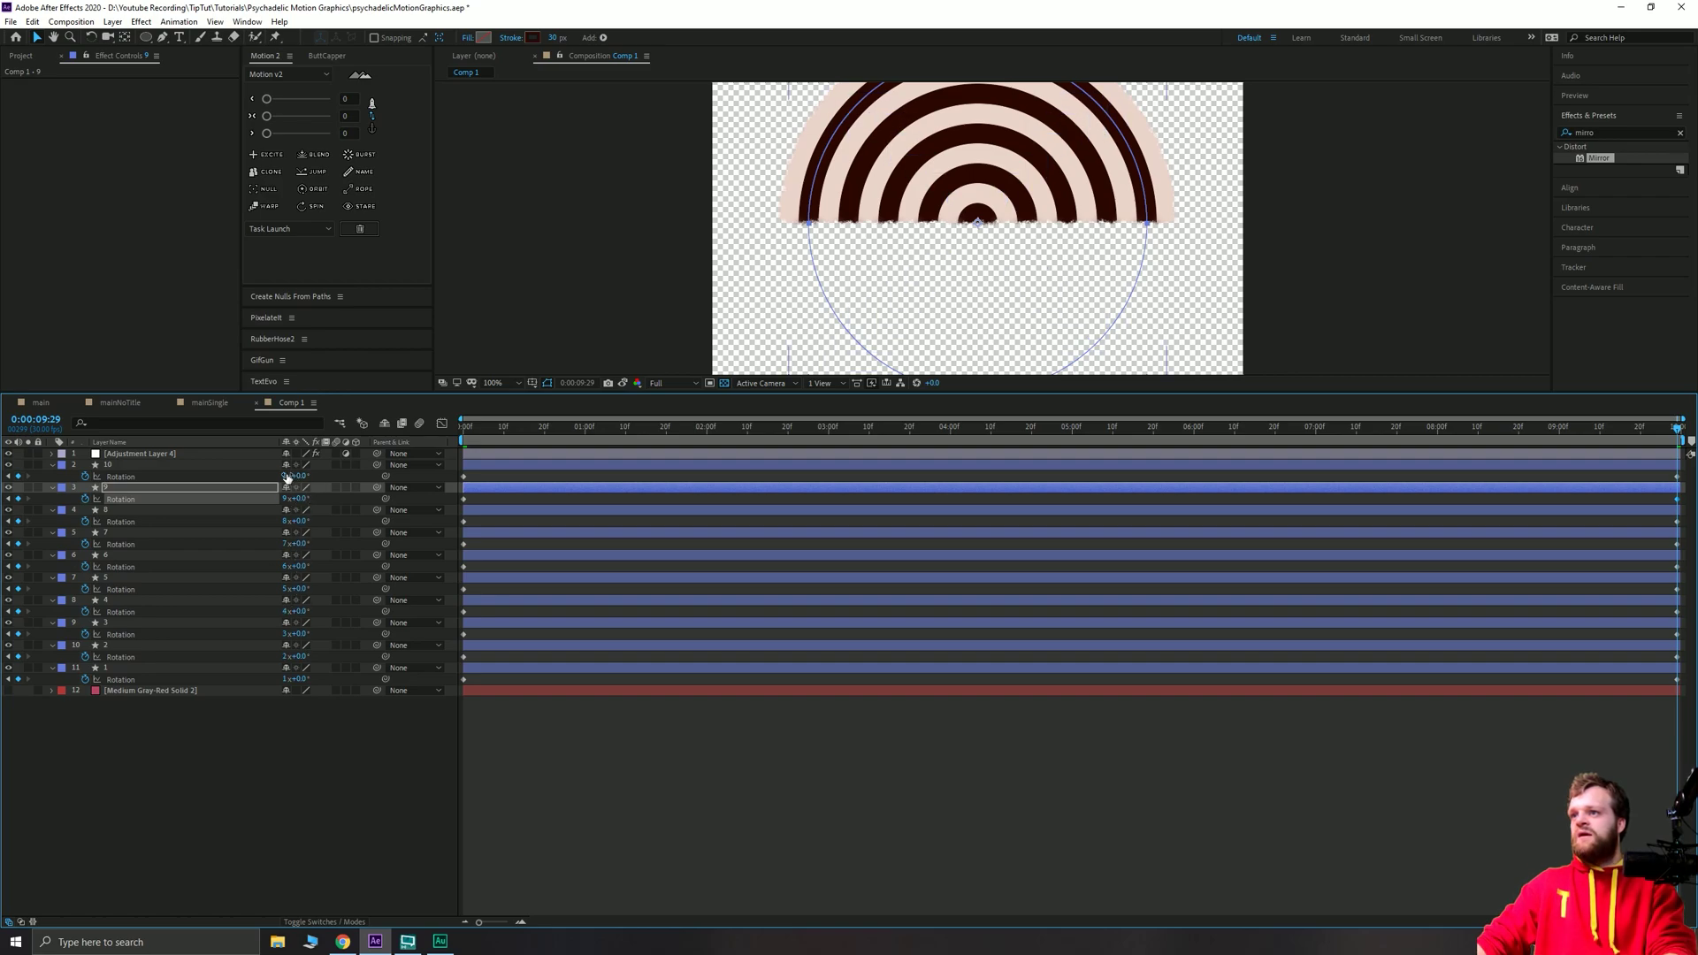
{"action": "type", "text": "10"}
{"action": "key", "text": "Return"}
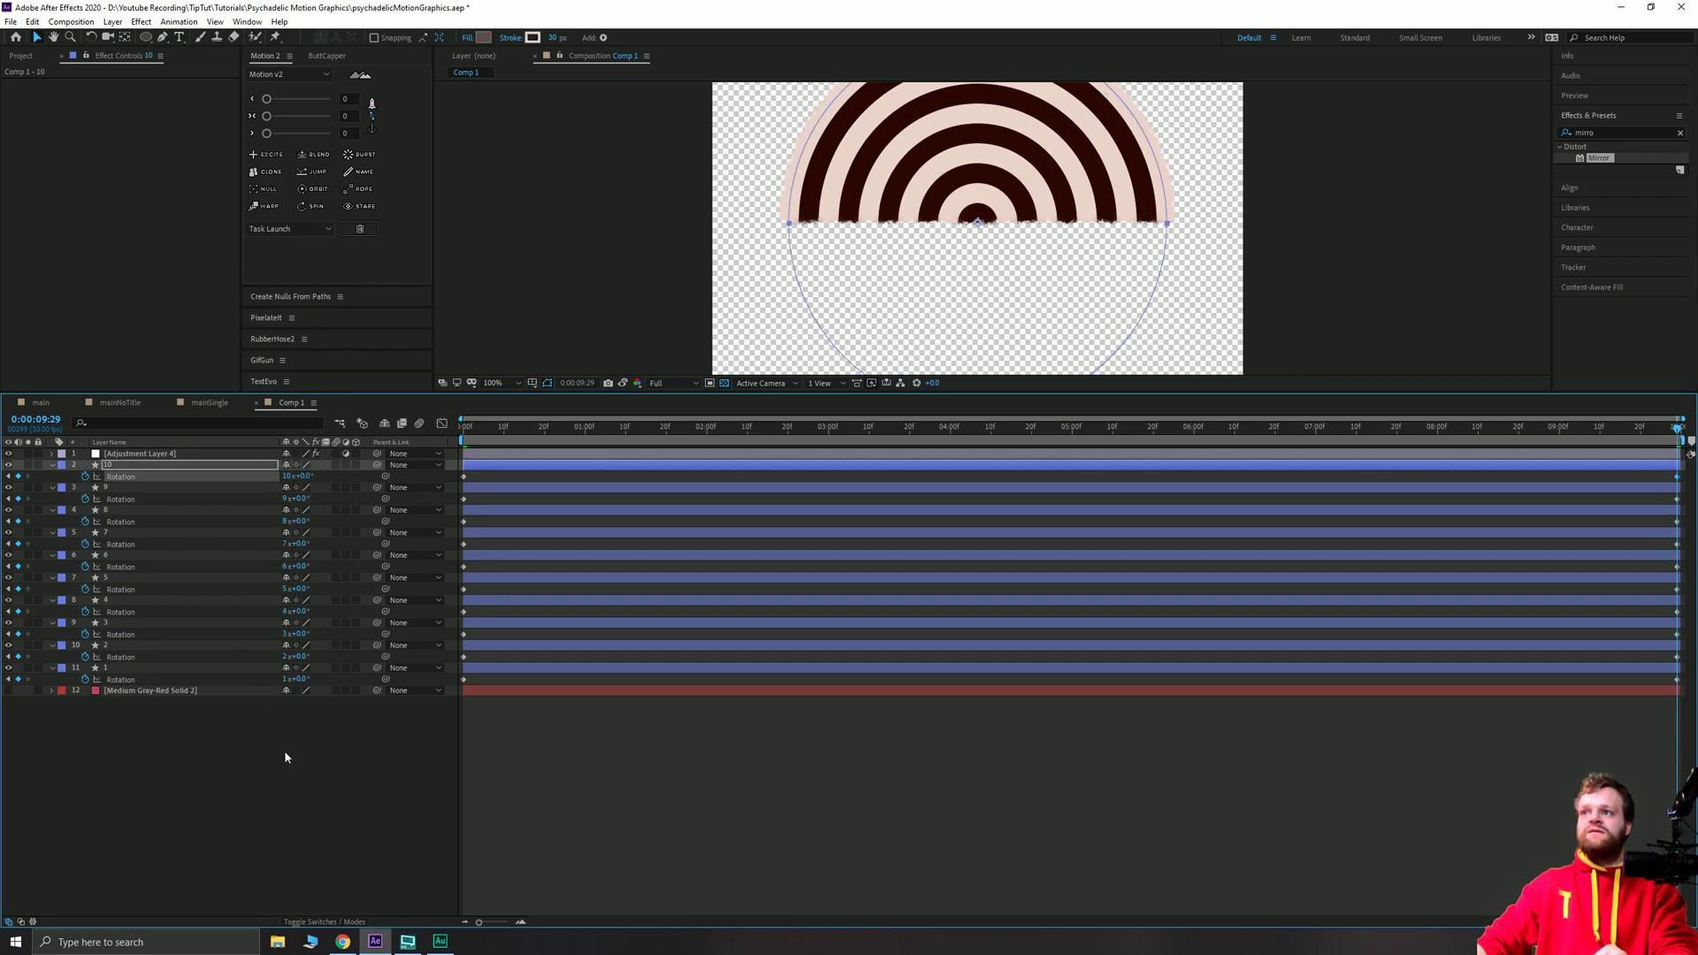
{"action": "left_click", "coordinate": [284, 750]}
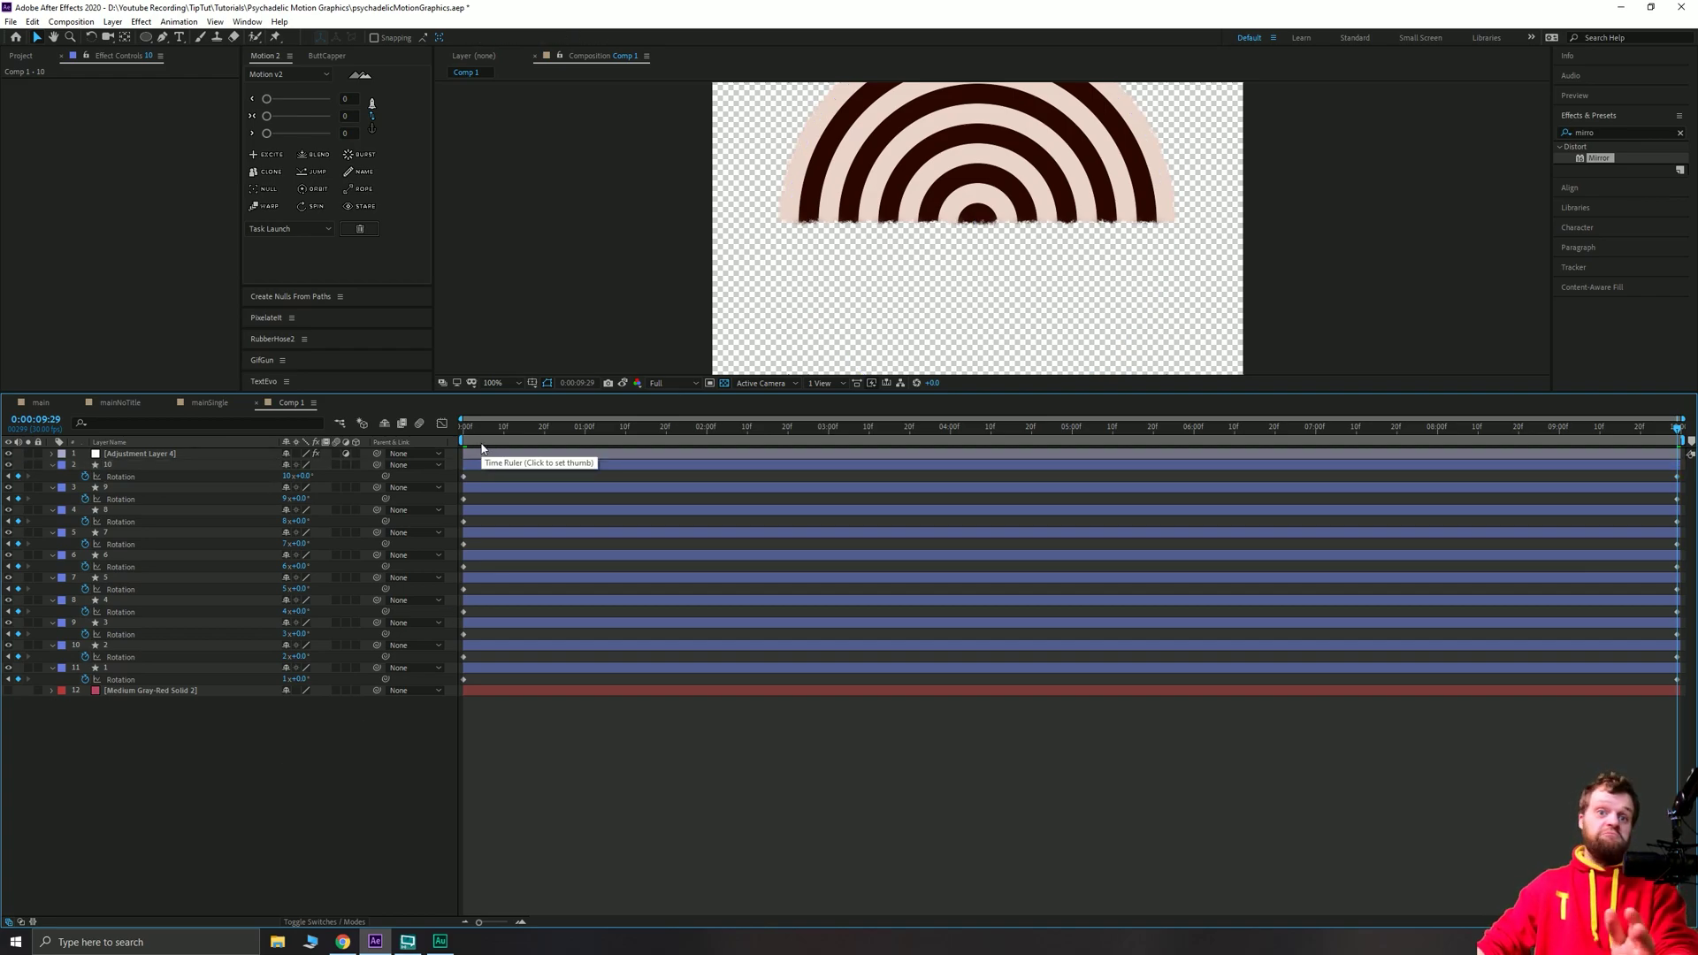
Play back the ring rotation animation from 0:00:00:00 with the whole composition in view.
{"action": "left_click_drag", "start_coordinate": [467, 433], "coordinate": [461, 432]}
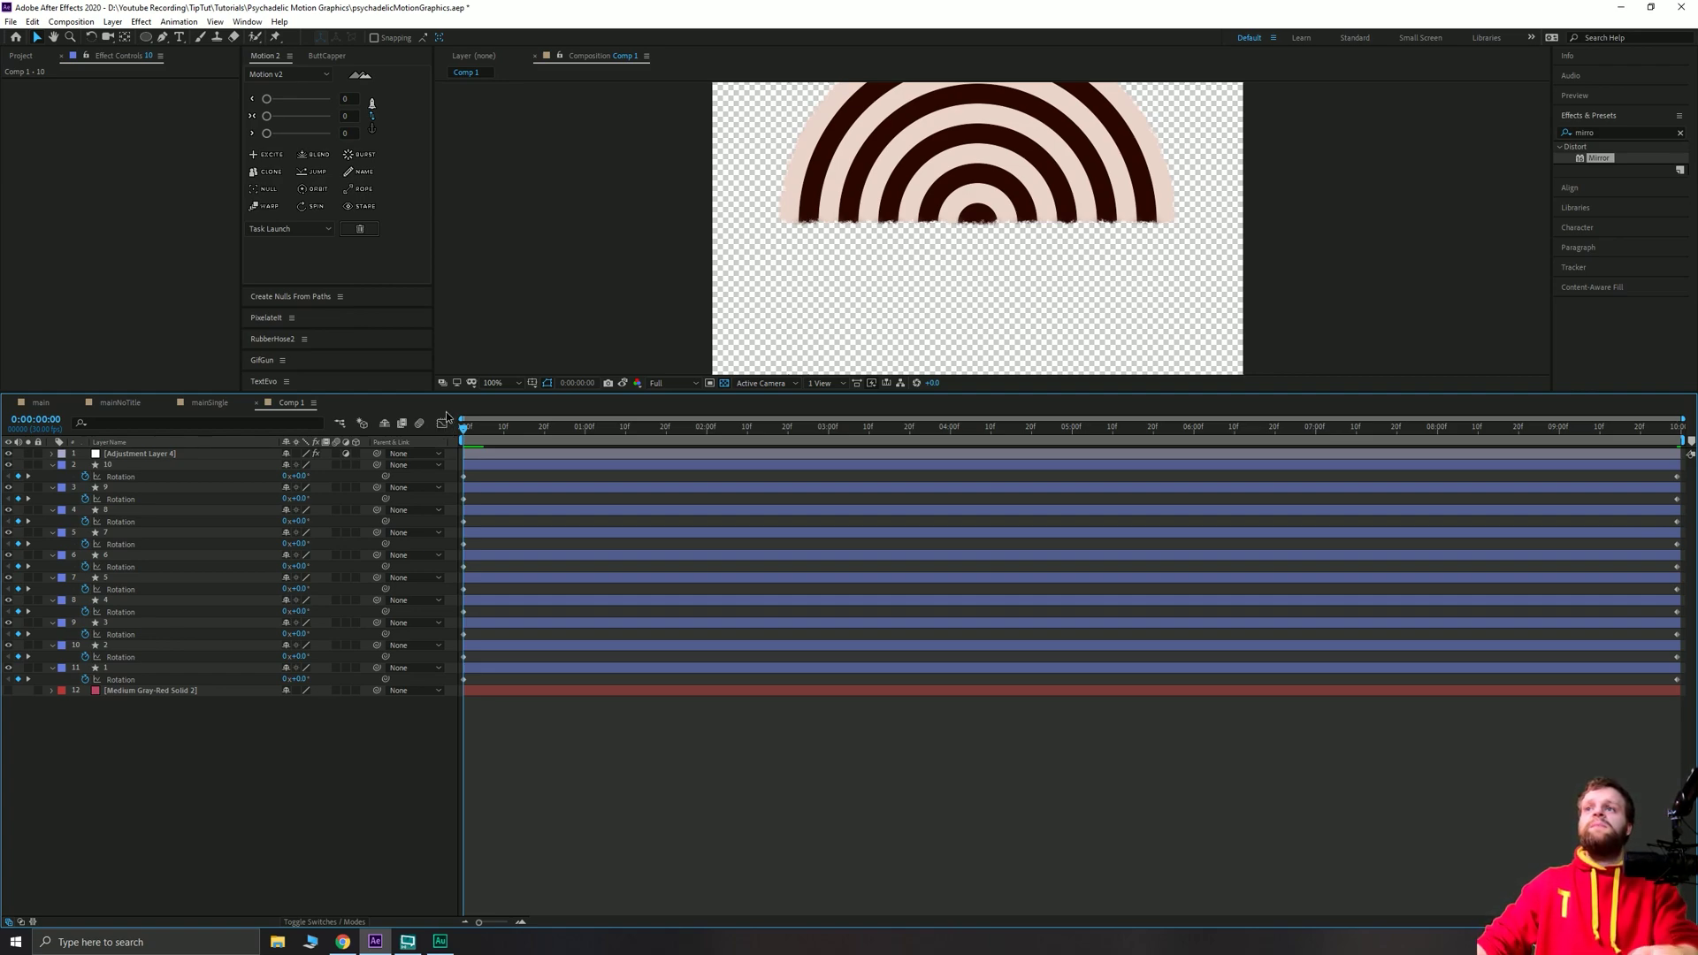
{"action": "left_click_drag", "start_coordinate": [462, 431], "coordinate": [409, 458]}
{"action": "scroll", "coordinate": [879, 358], "scroll_direction": "down", "scroll_amount": 1}
{"action": "key", "text": "space"}
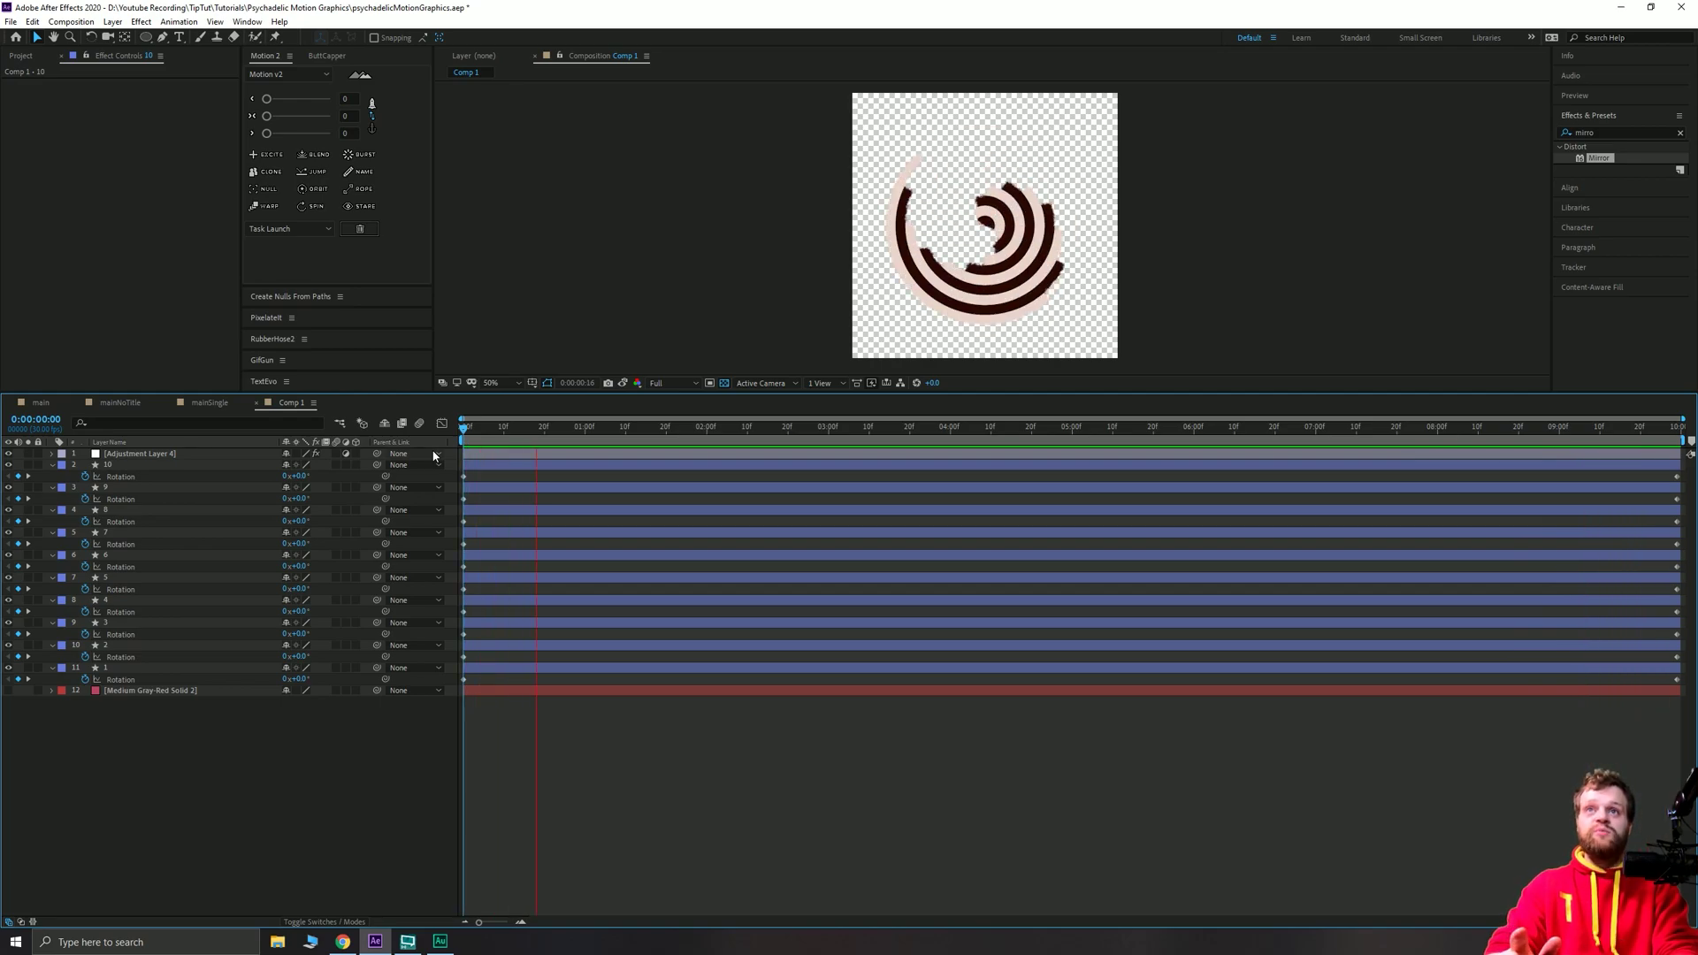
{"action": "key", "text": "space"}
Refine the adjustment layer's Roughen Edges effect by lowering the border slightly, setting complexity to 4 and raising edge sharpness.
{"action": "scroll", "coordinate": [976, 263], "scroll_direction": "up", "scroll_amount": 6}
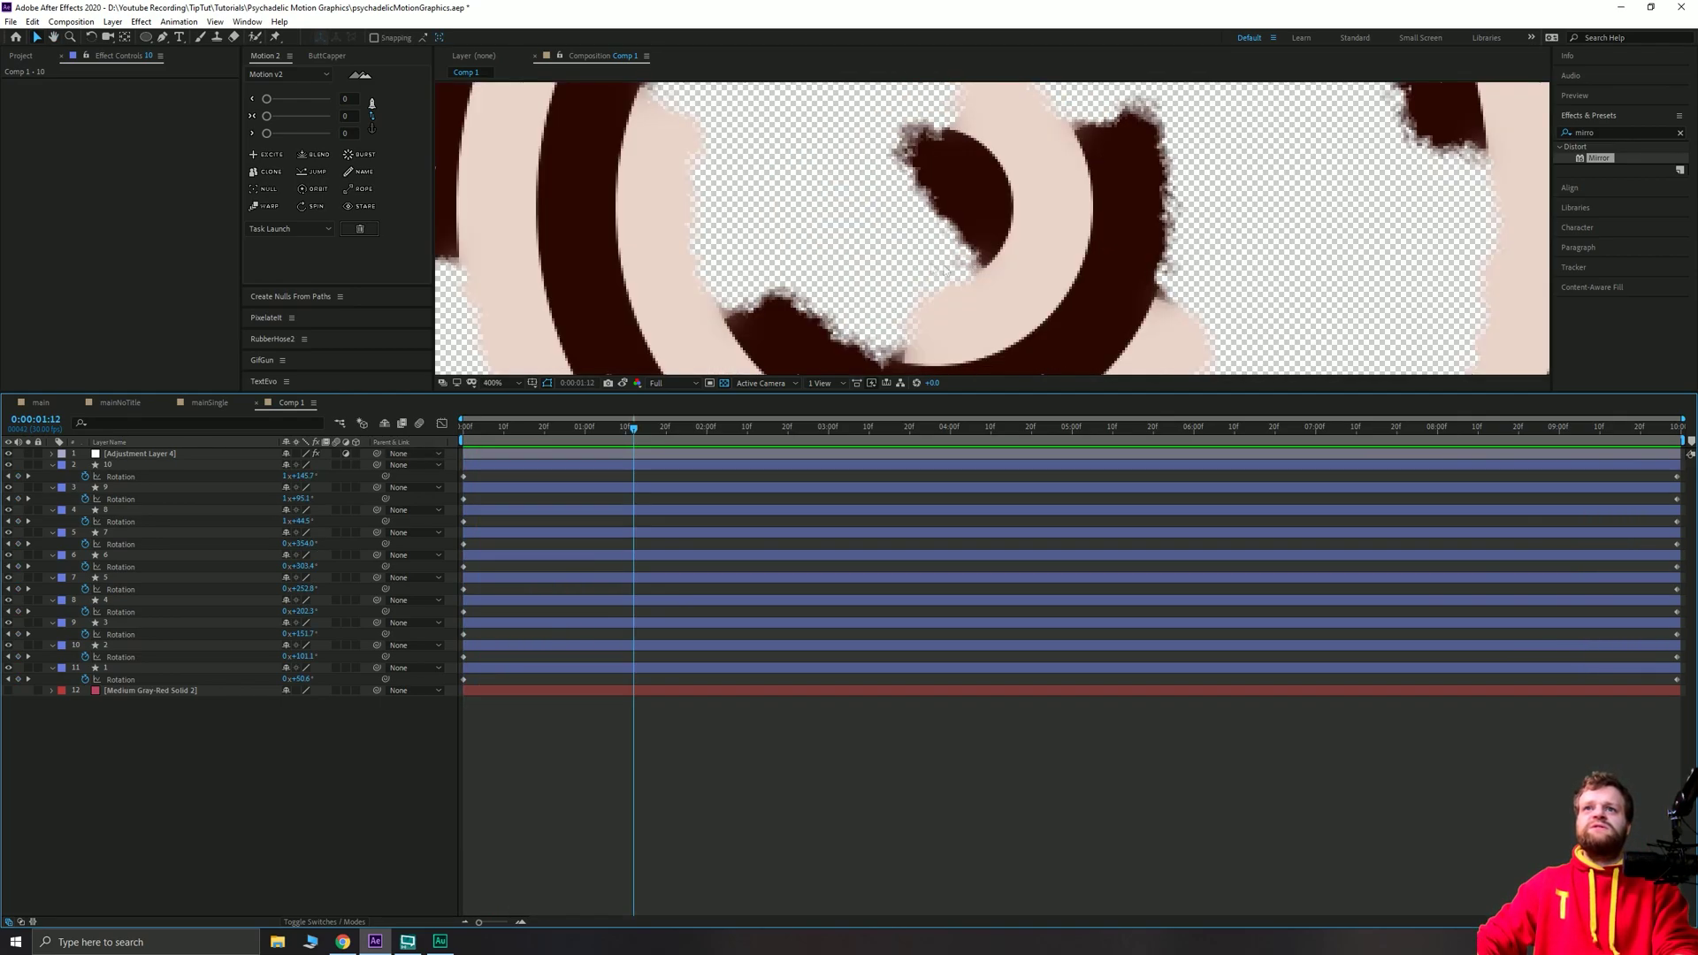
{"action": "left_click", "coordinate": [153, 456]}
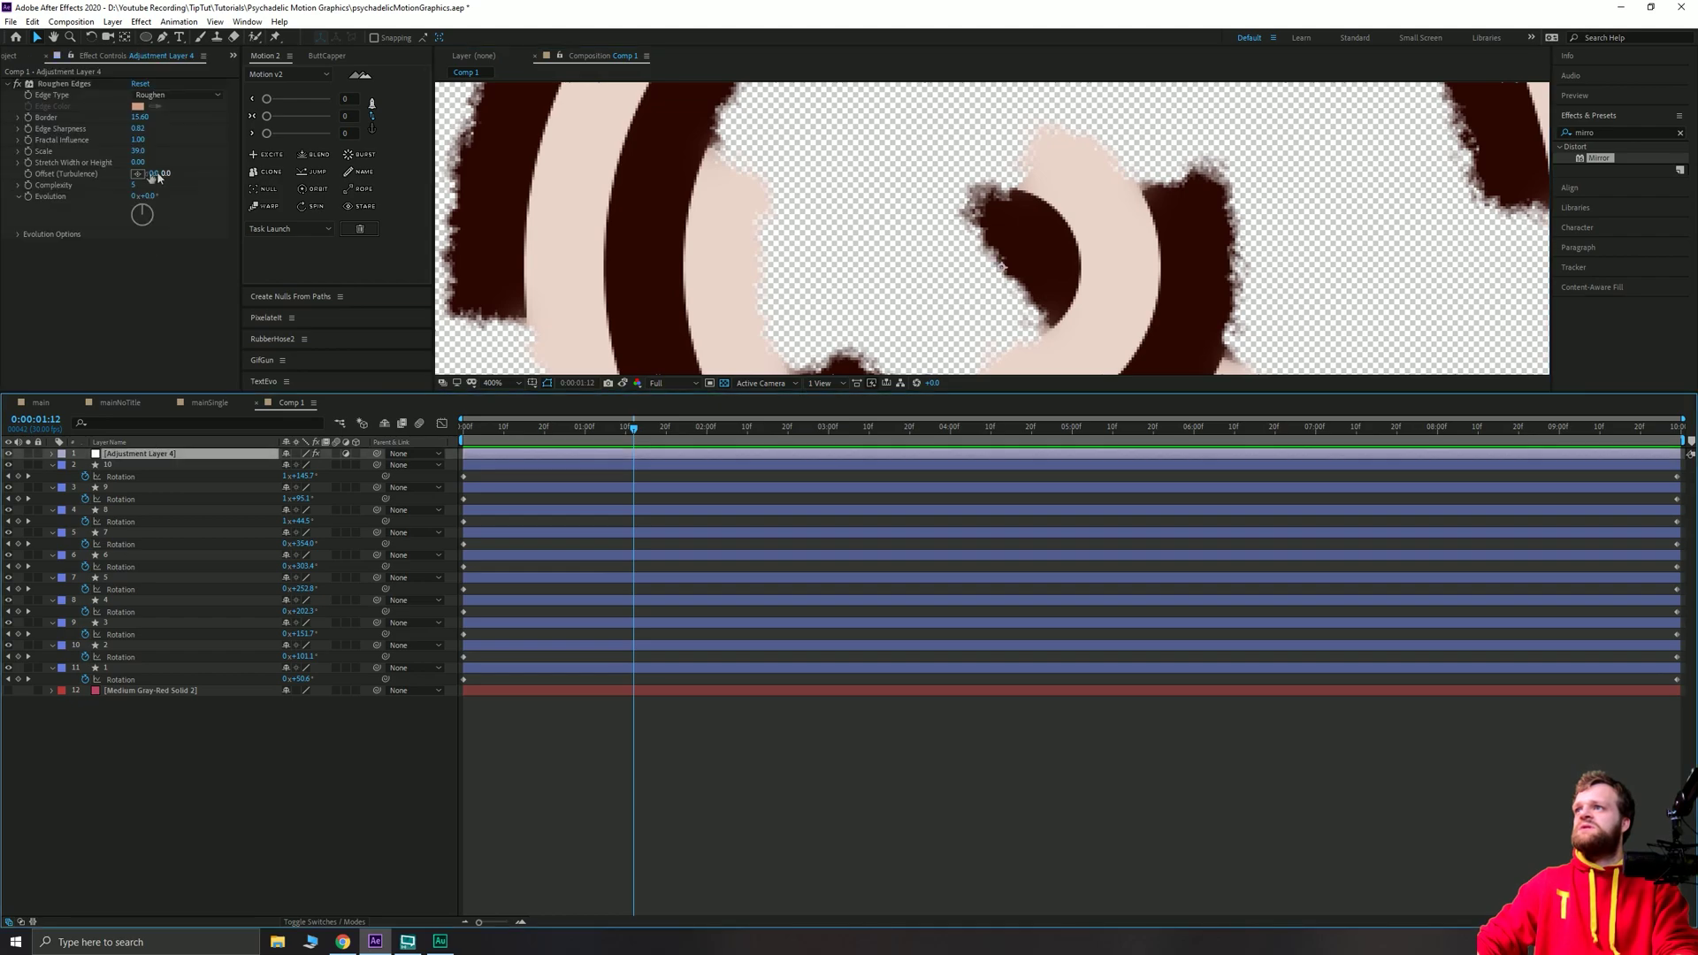
{"action": "left_click_drag", "start_coordinate": [142, 124], "coordinate": [102, 117]}
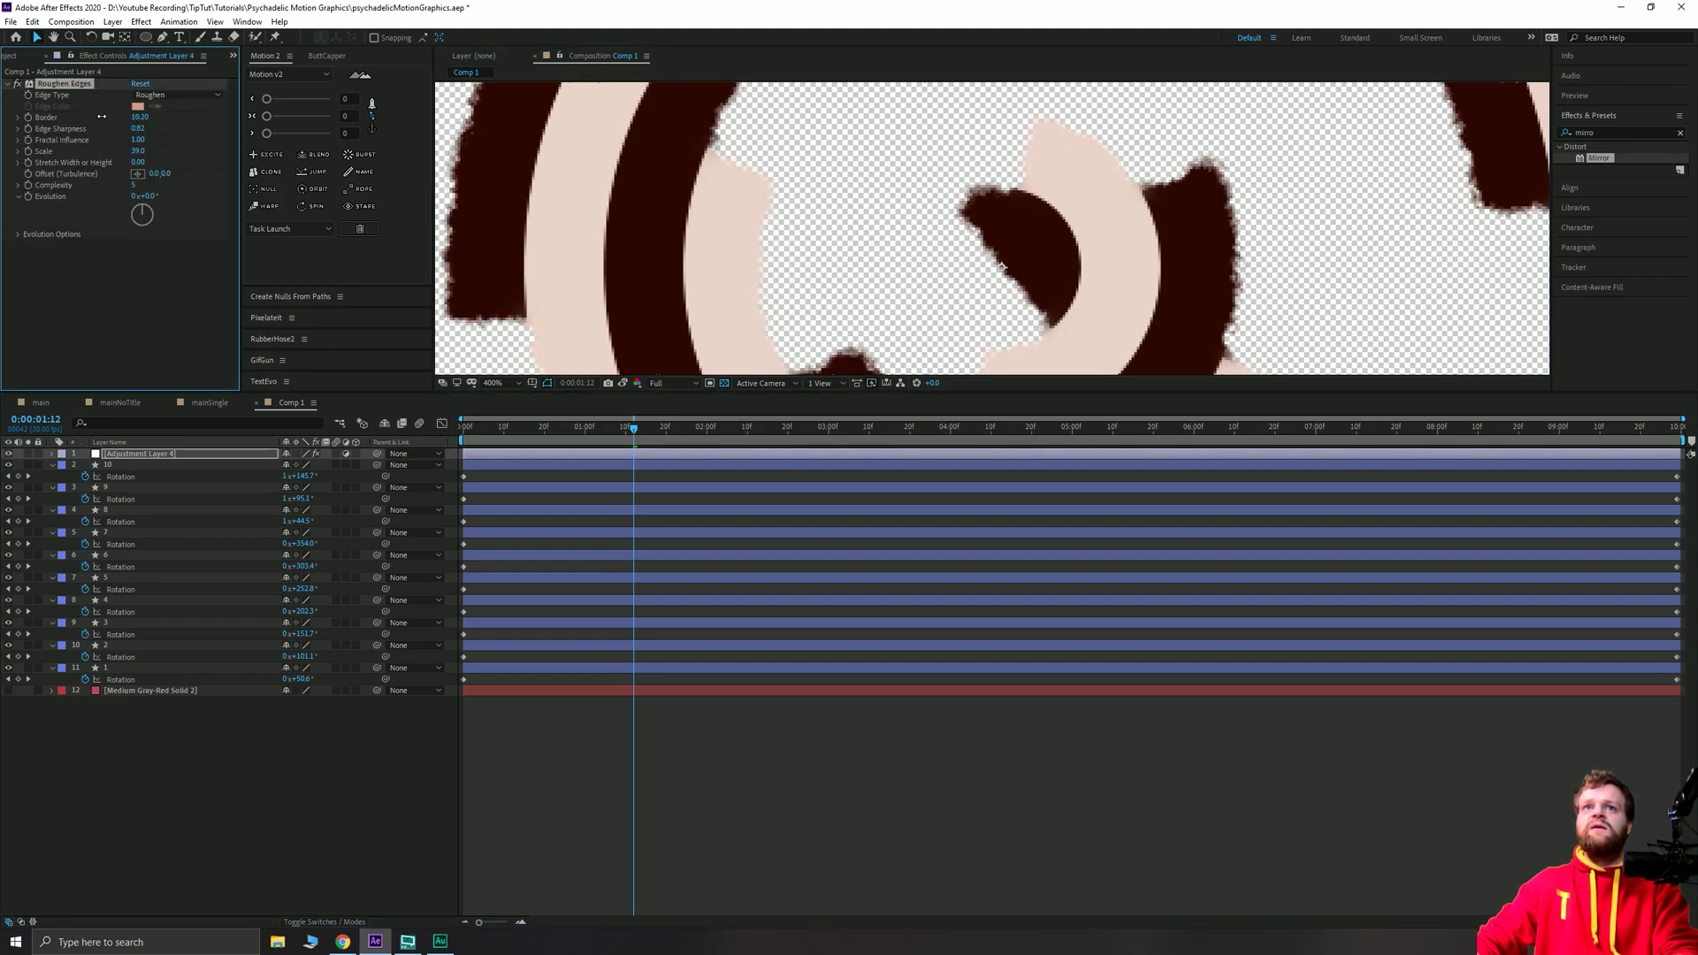
{"action": "left_click_drag", "start_coordinate": [130, 185], "coordinate": [105, 179]}
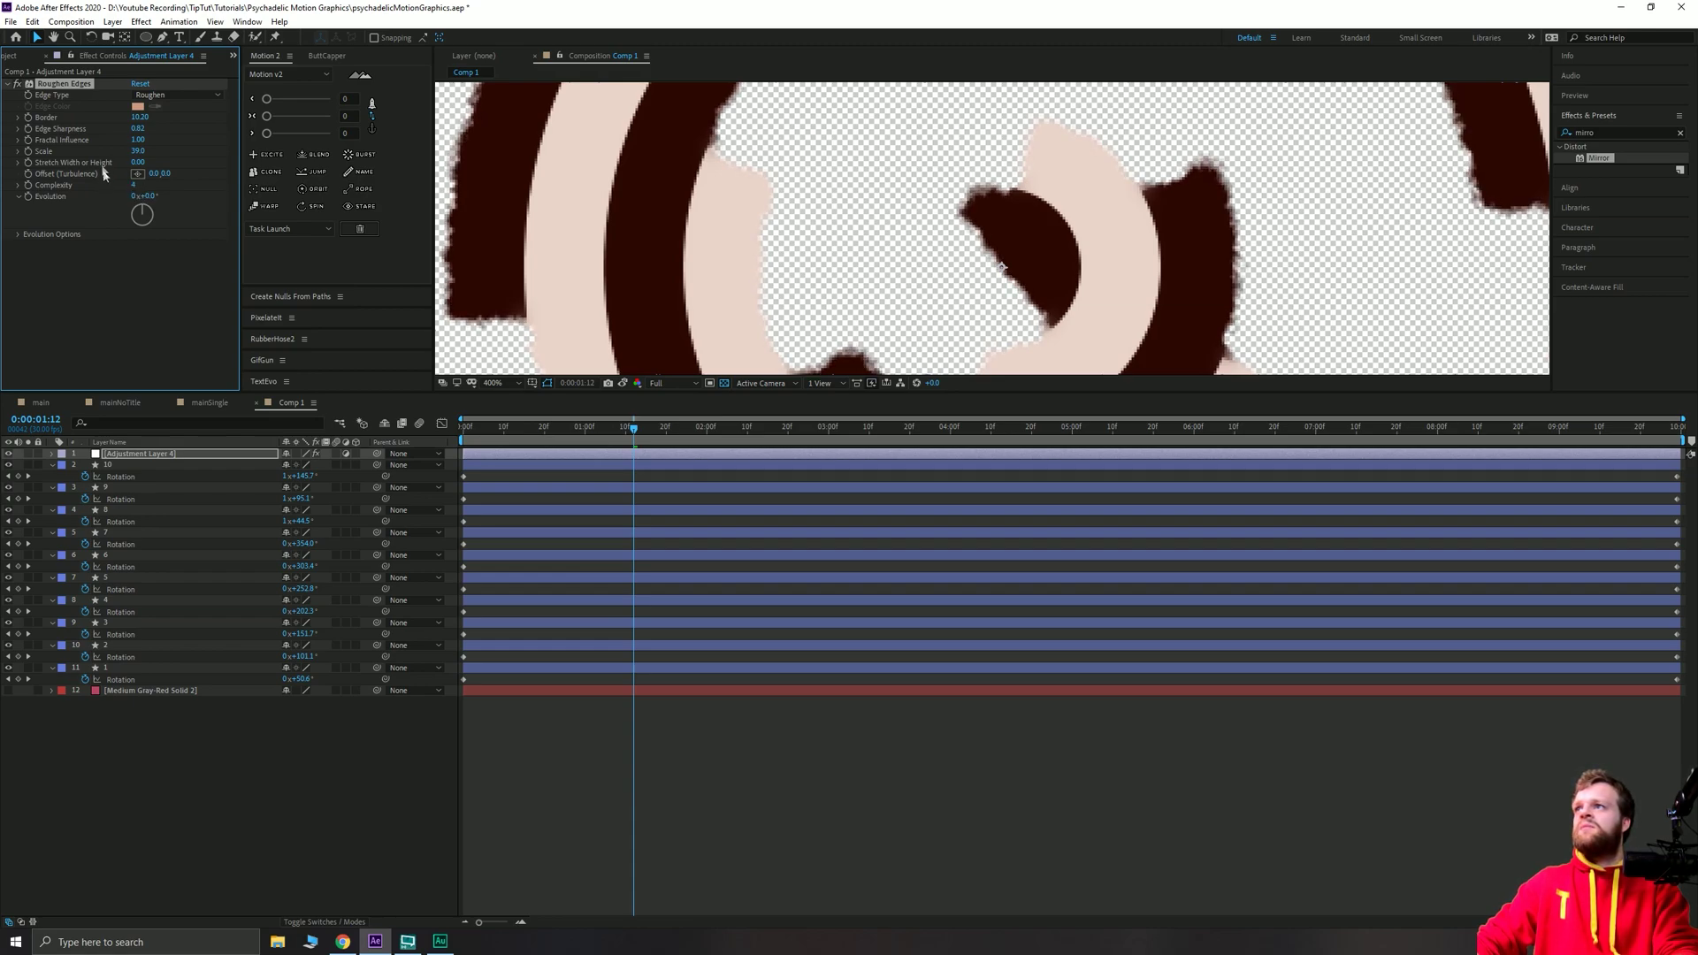
{"action": "left_click_drag", "start_coordinate": [214, 127], "coordinate": [339, 127]}
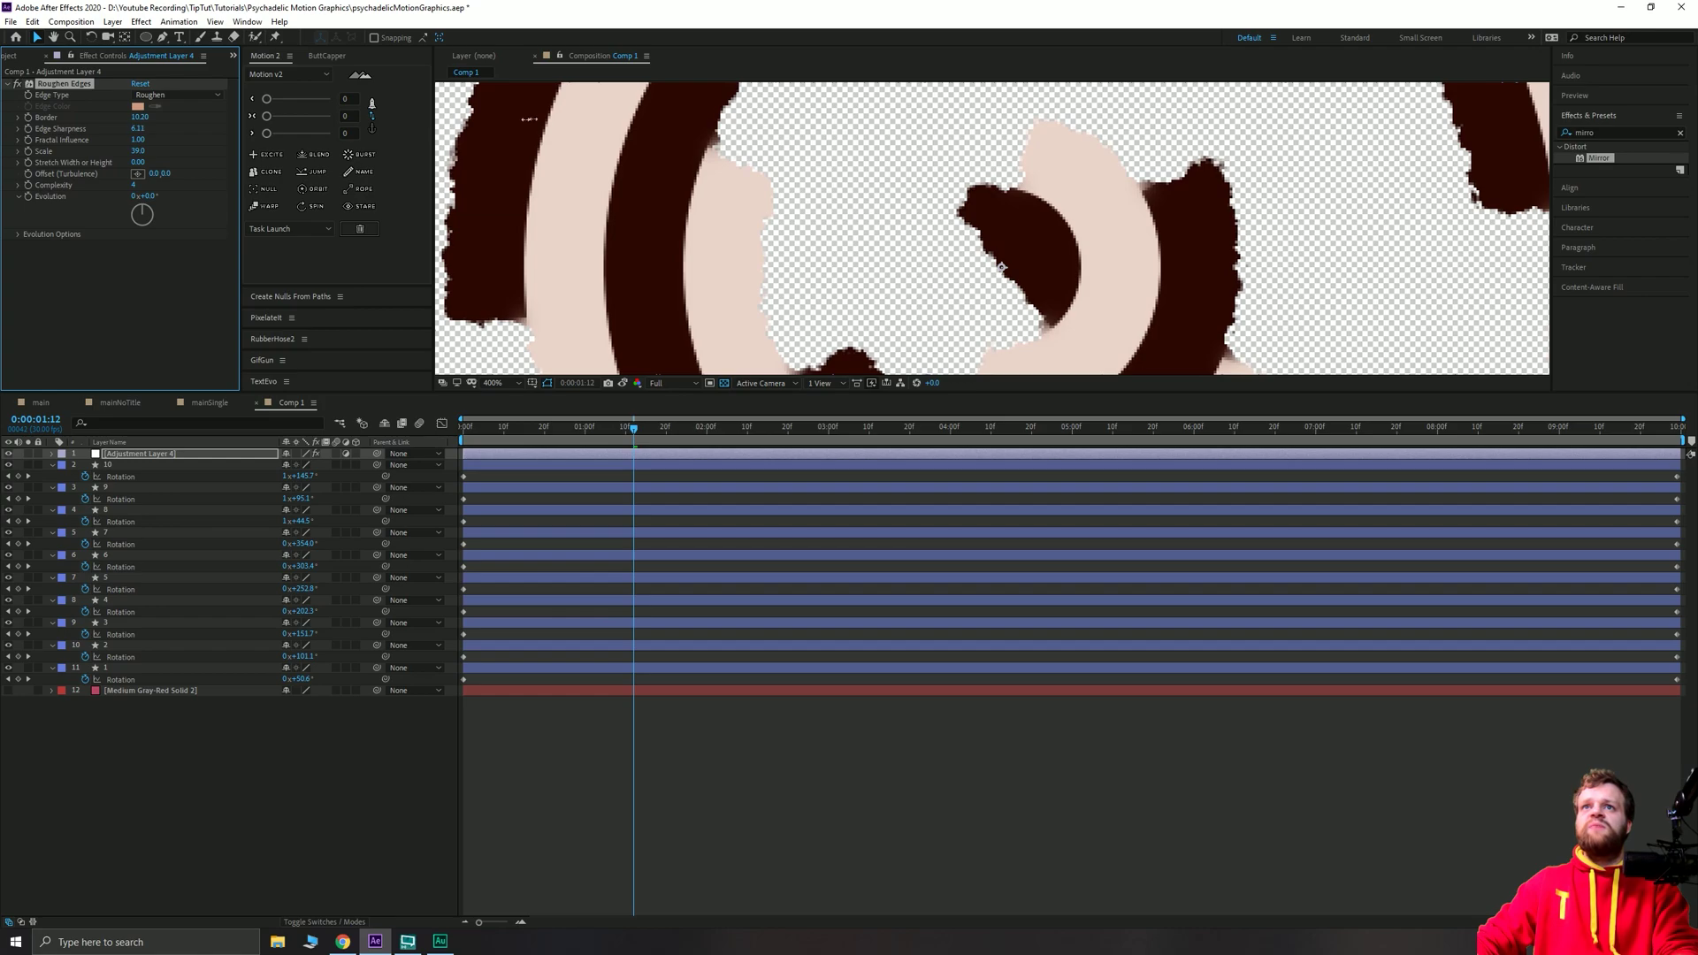
{"action": "scroll", "coordinate": [1001, 266], "scroll_direction": "down", "scroll_amount": 8}
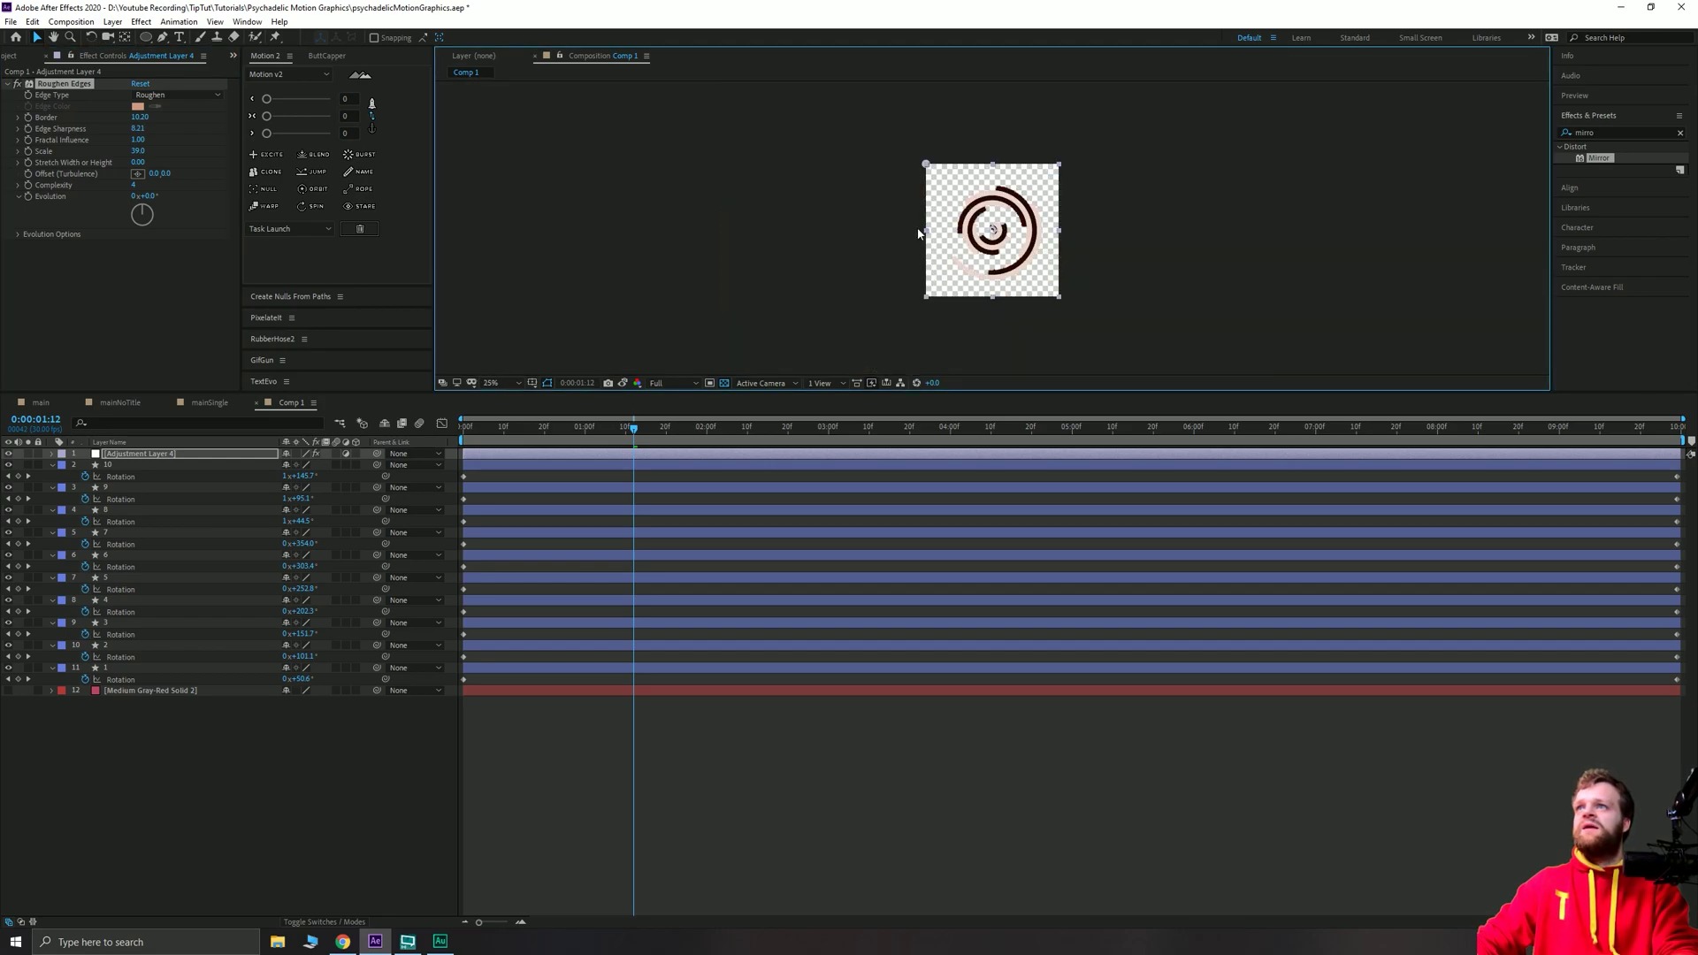
{"action": "scroll", "coordinate": [1012, 252], "scroll_direction": "up", "scroll_amount": 2}
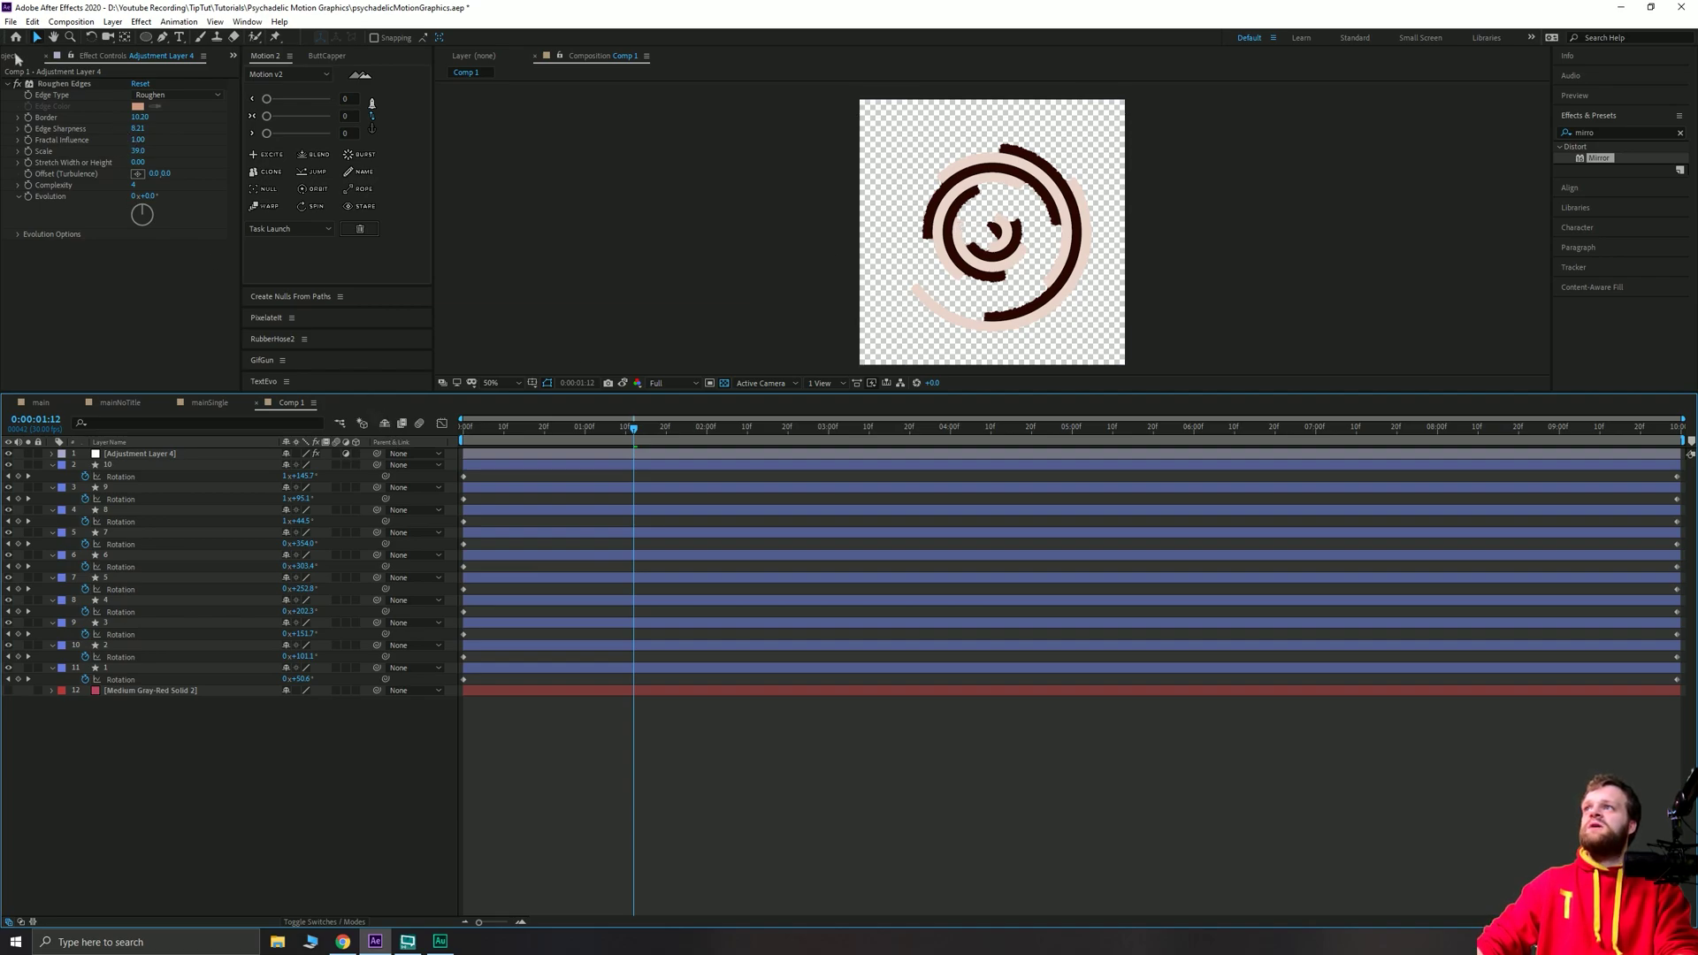
Rename the circle composition as inner.
{"action": "left_click", "coordinate": [17, 56]}
{"action": "key", "text": "Return"}
{"action": "type", "text": "inner"}
{"action": "key", "text": "Return"}
{"action": "left_click", "coordinate": [17, 188]}
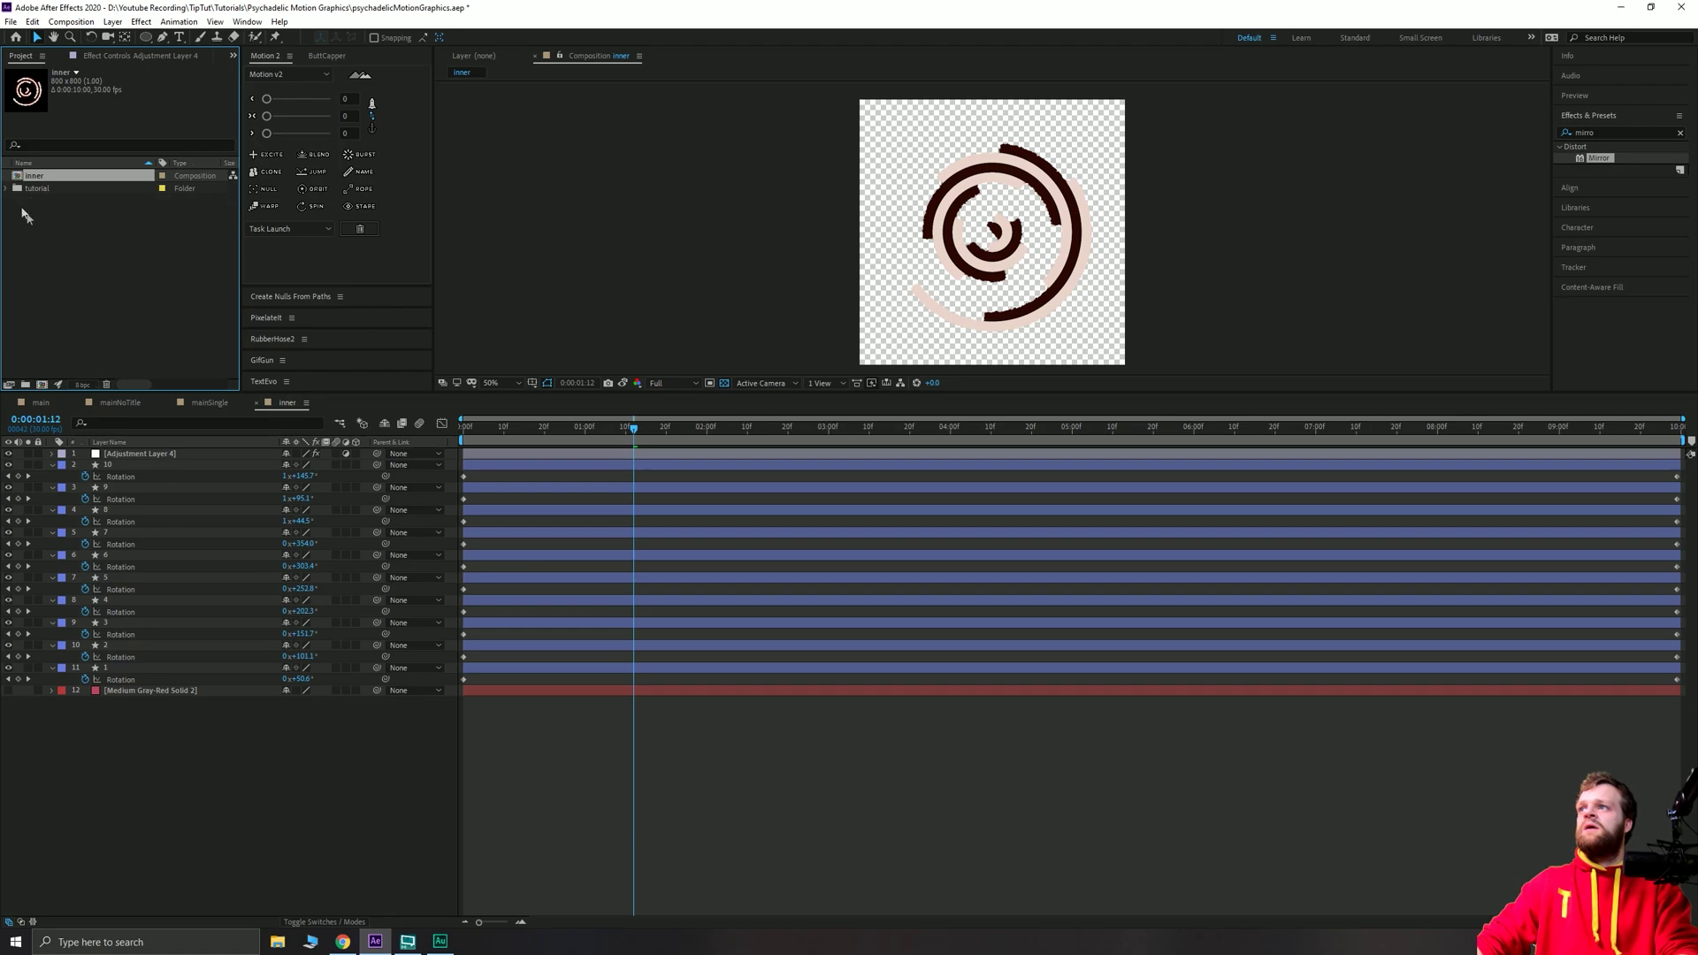
Create a new composition with a width of 1920 px and a height of 1080 px.
{"action": "left_click", "coordinate": [115, 215]}
{"action": "left_click", "coordinate": [71, 21]}
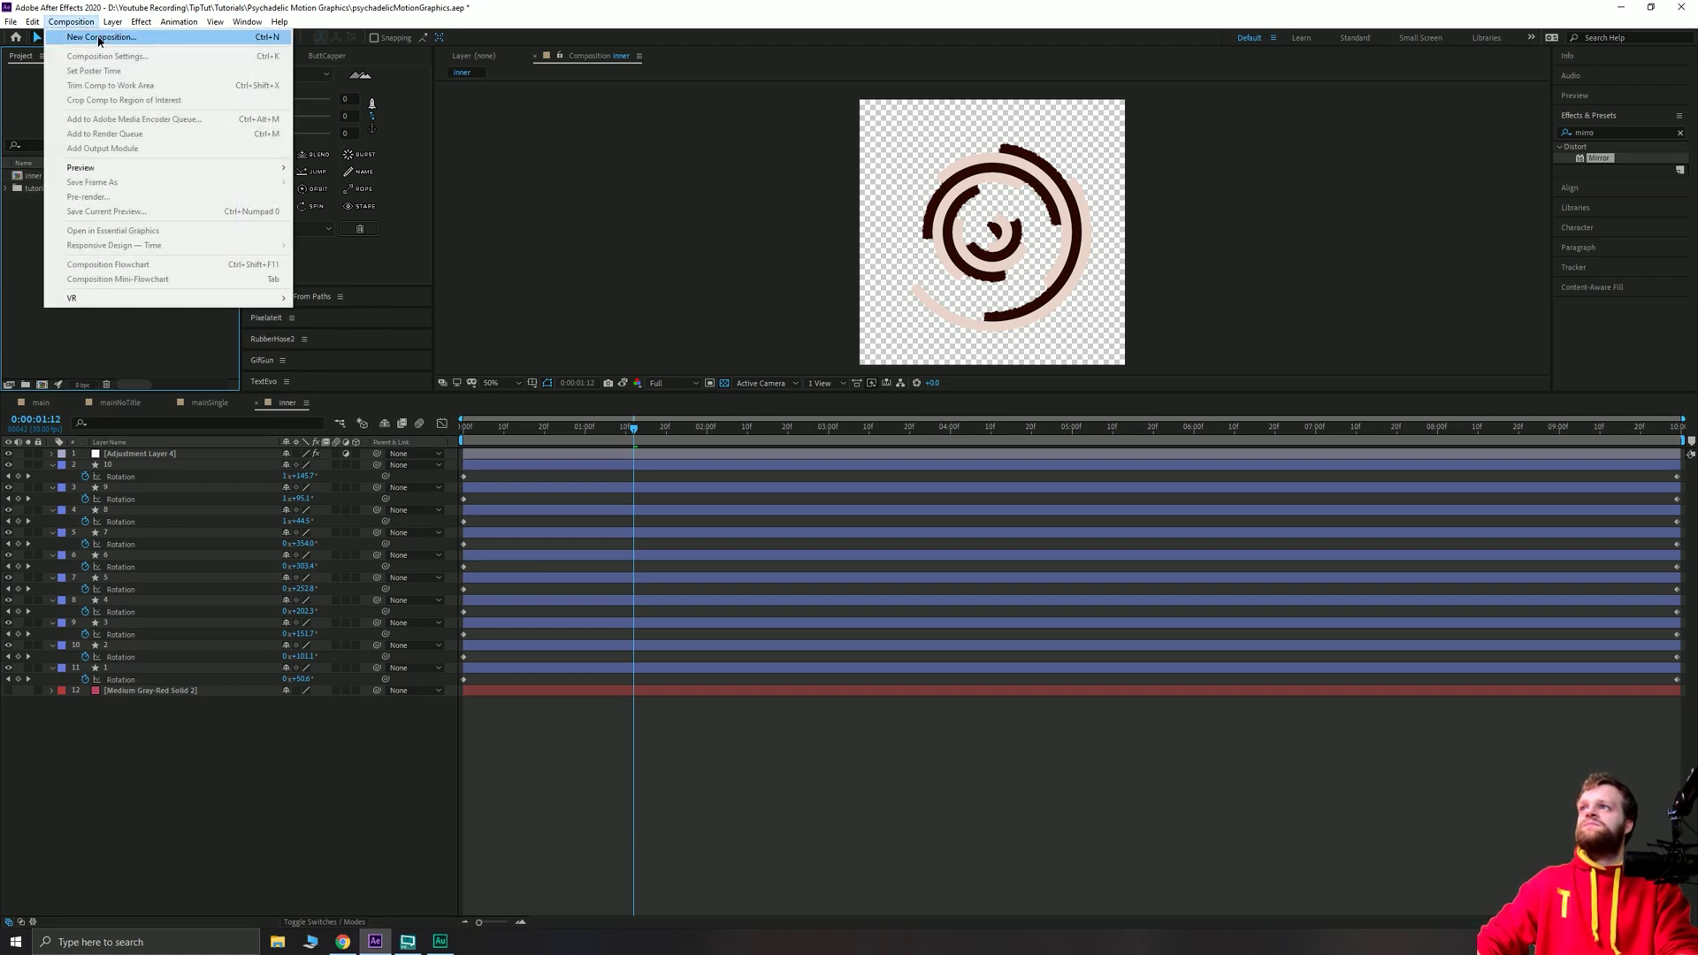
{"action": "left_click", "coordinate": [97, 36]}
{"action": "left_click", "coordinate": [696, 363]}
{"action": "type", "text": "1920"}
{"action": "key", "text": "Tab"}
{"action": "type", "text": "1080"}
{"action": "key", "text": "Return"}
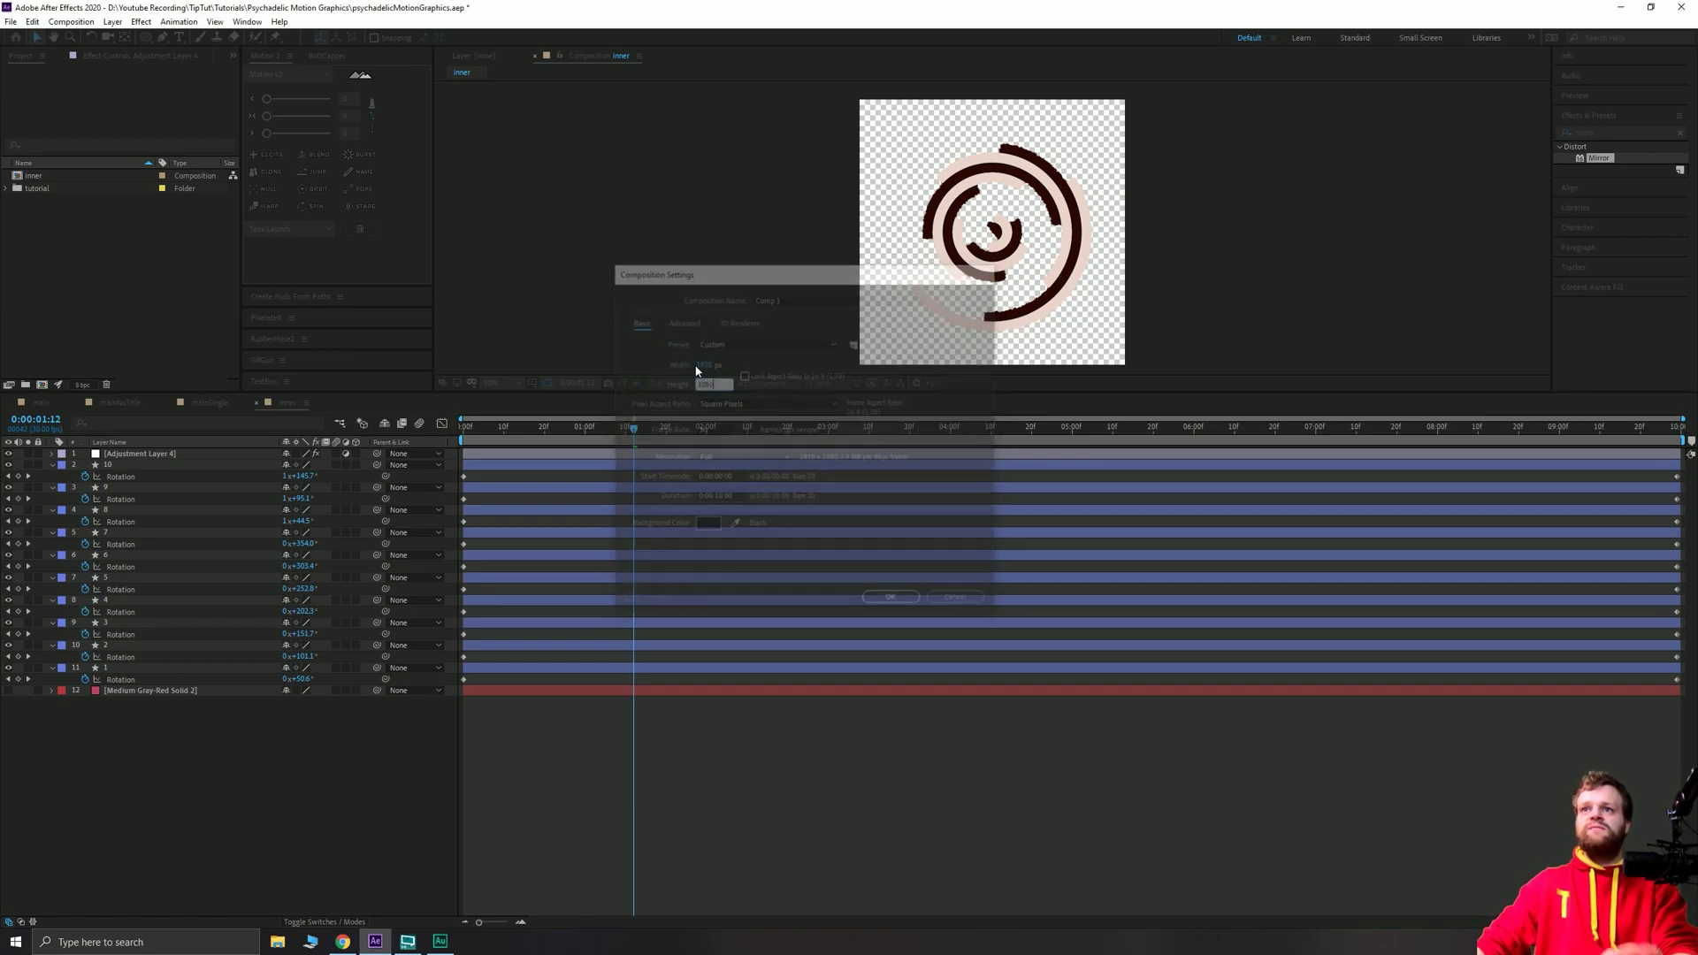
Place the inner composition as a layer in the new composition and rename the new composition as main.
{"action": "left_click", "coordinate": [518, 380]}
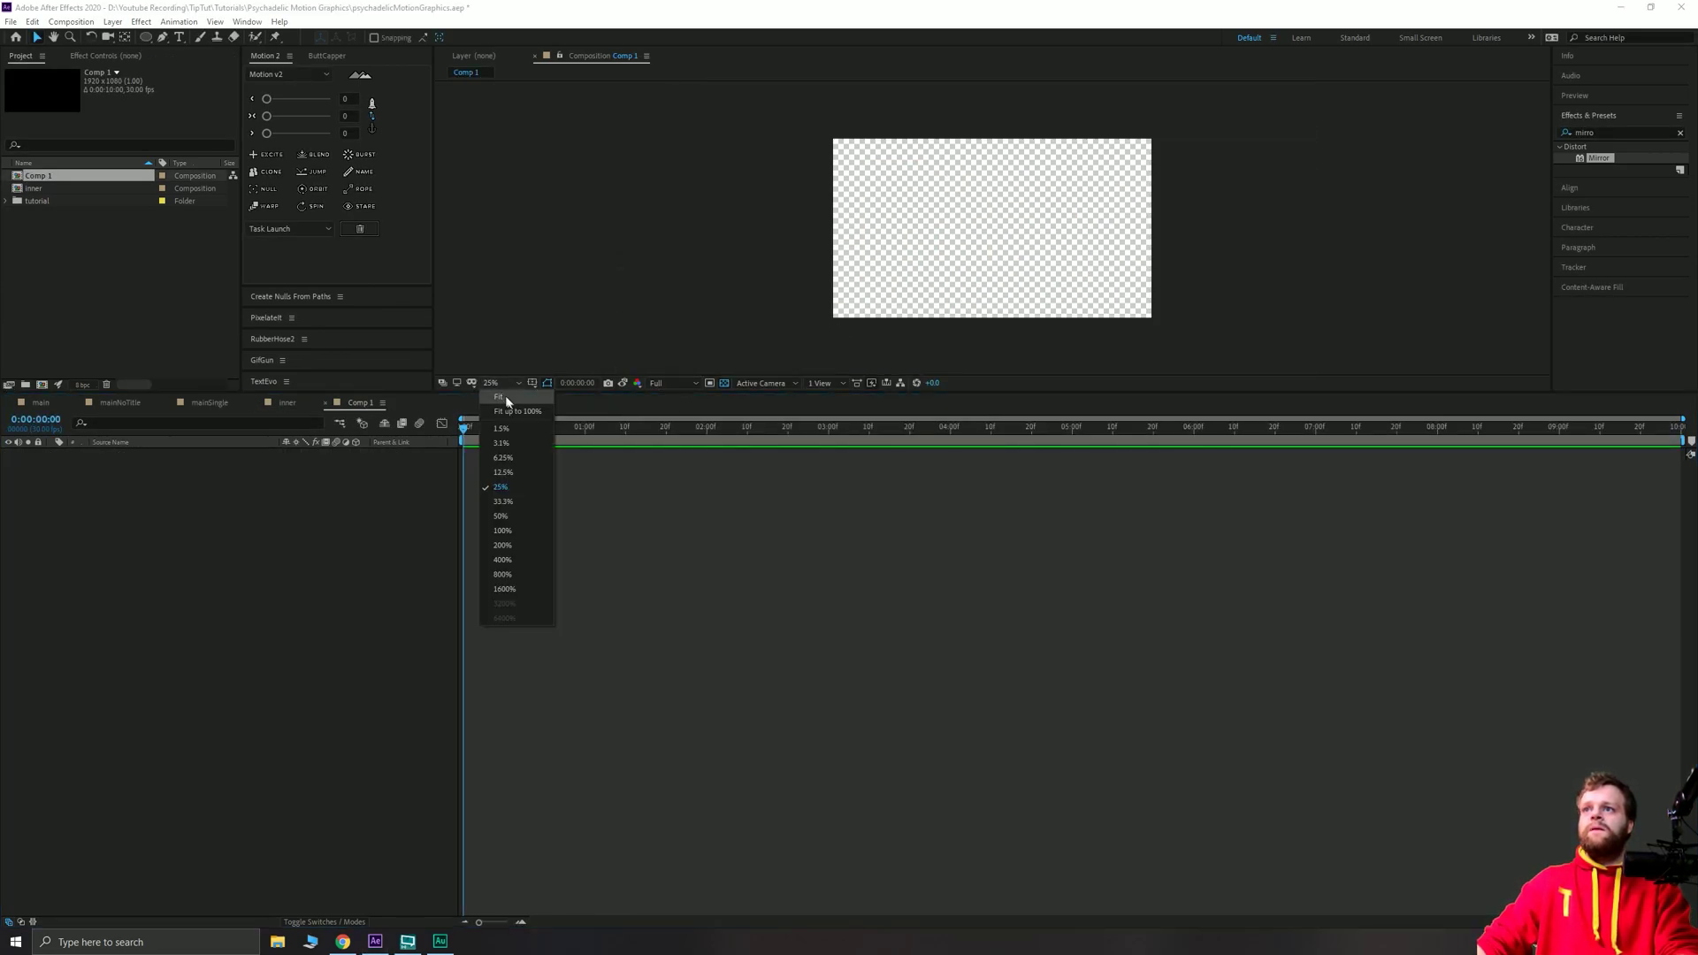
{"action": "left_click", "coordinate": [515, 408]}
{"action": "left_click_drag", "start_coordinate": [533, 392], "coordinate": [539, 628]}
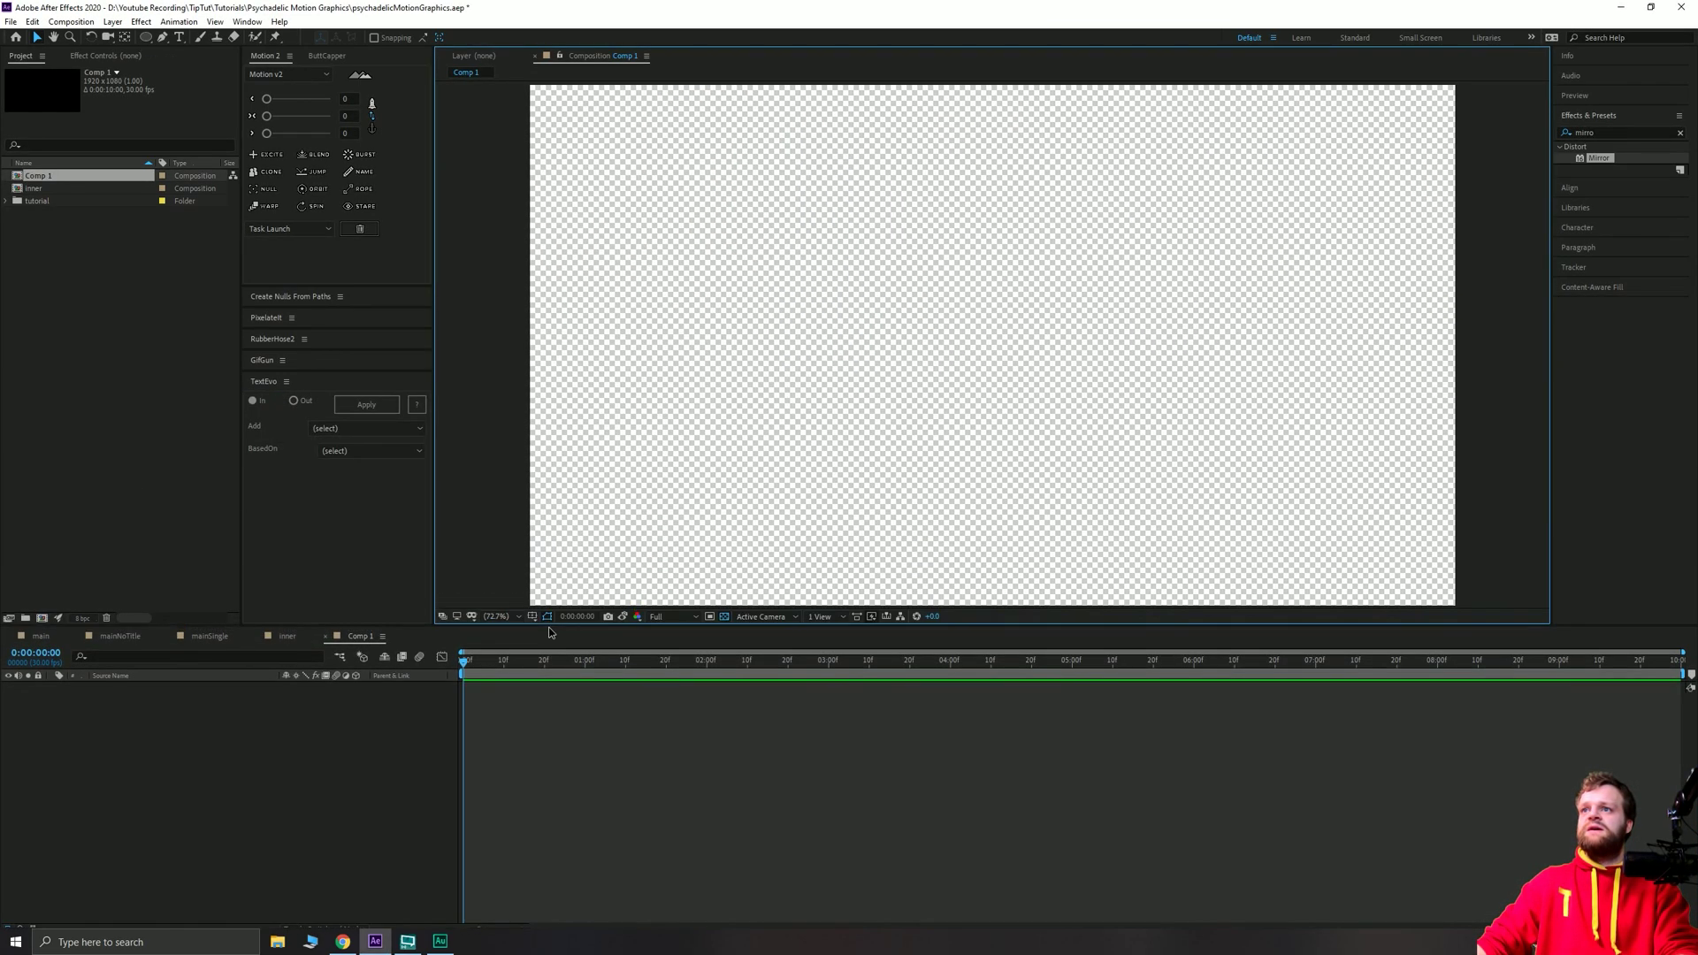
{"action": "left_click_drag", "start_coordinate": [43, 194], "coordinate": [129, 792]}
{"action": "left_click", "coordinate": [39, 176]}
{"action": "key", "text": "Return"}
{"action": "type", "text": "main"}
{"action": "key", "text": "Return"}
{"action": "scroll", "coordinate": [979, 336], "scroll_direction": "down", "scroll_amount": 2}
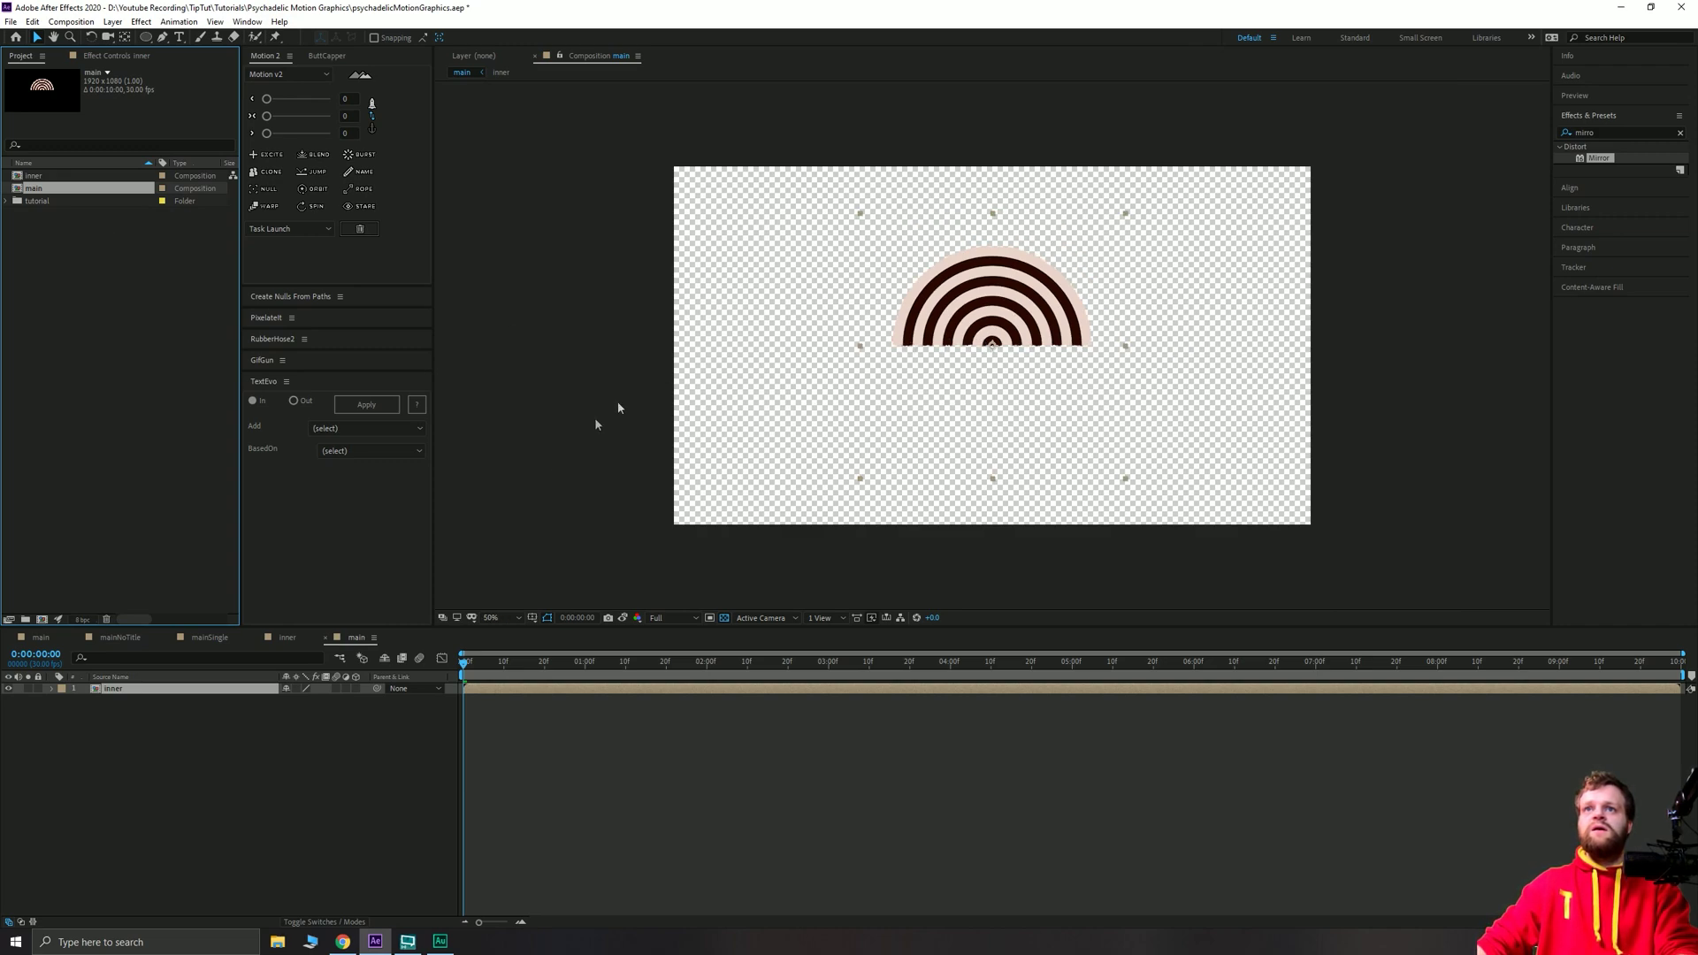
Add a full-frame medium gray-red solid to the main composition and place it behind the inner layer.
{"action": "left_click", "coordinate": [144, 730]}
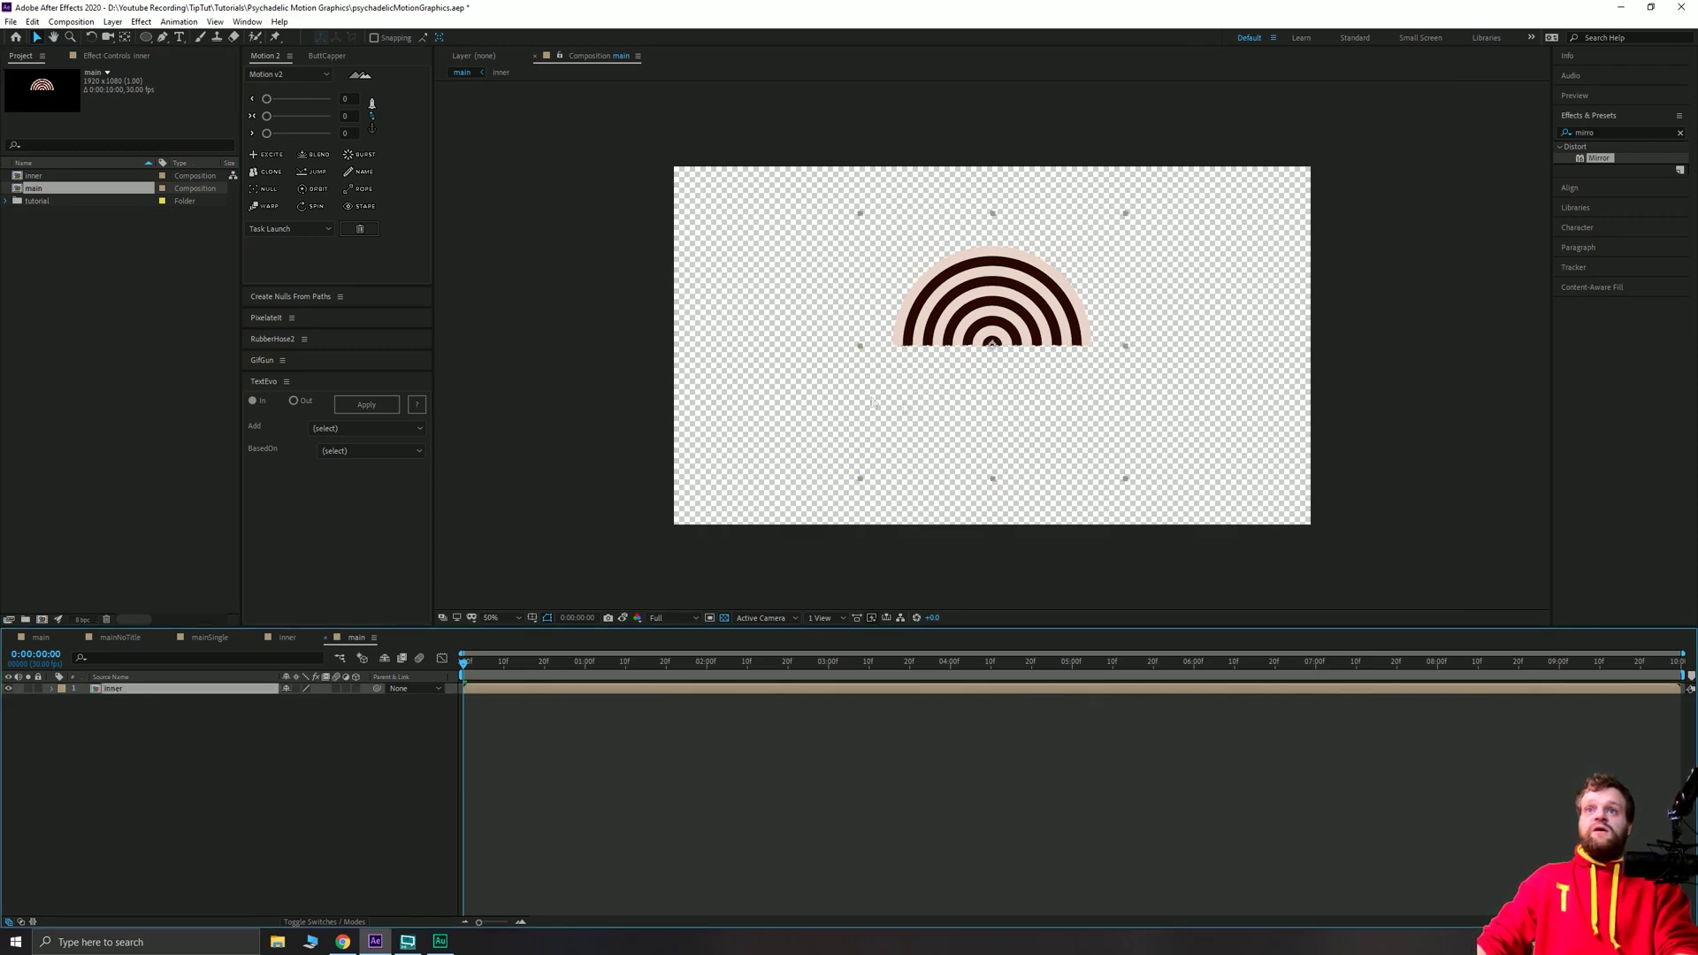
{"action": "left_click", "coordinate": [112, 22]}
{"action": "mouse_move", "coordinate": [221, 34]}
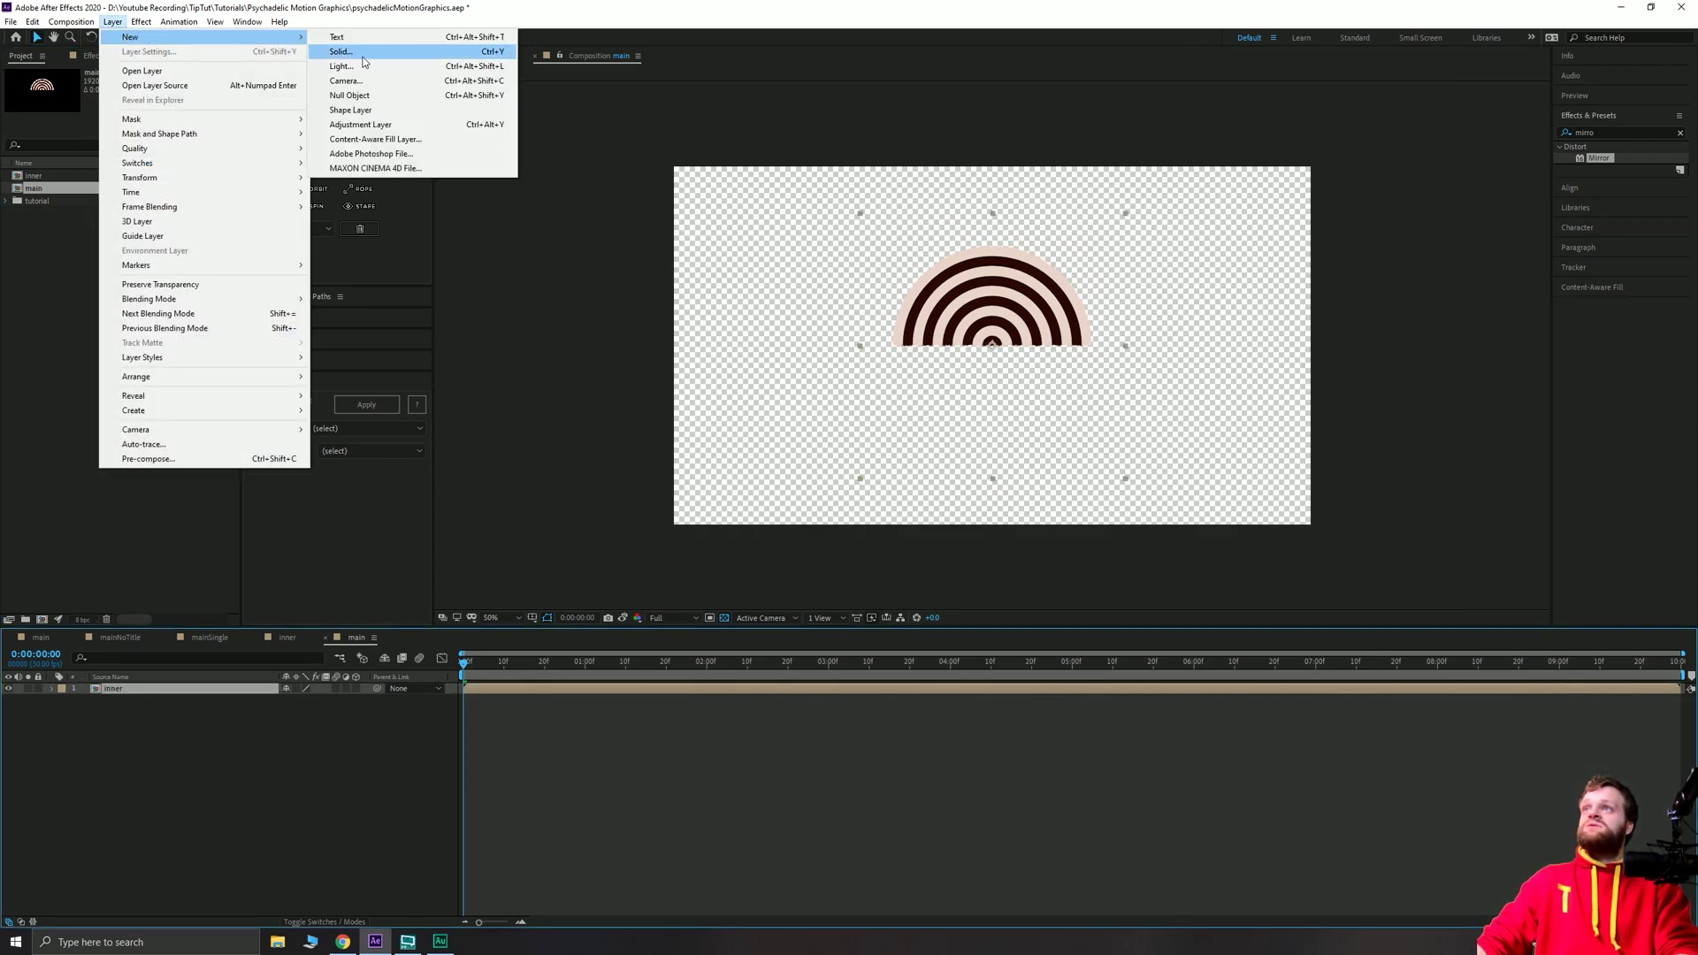
{"action": "left_click", "coordinate": [340, 49]}
{"action": "left_click", "coordinate": [675, 465]}
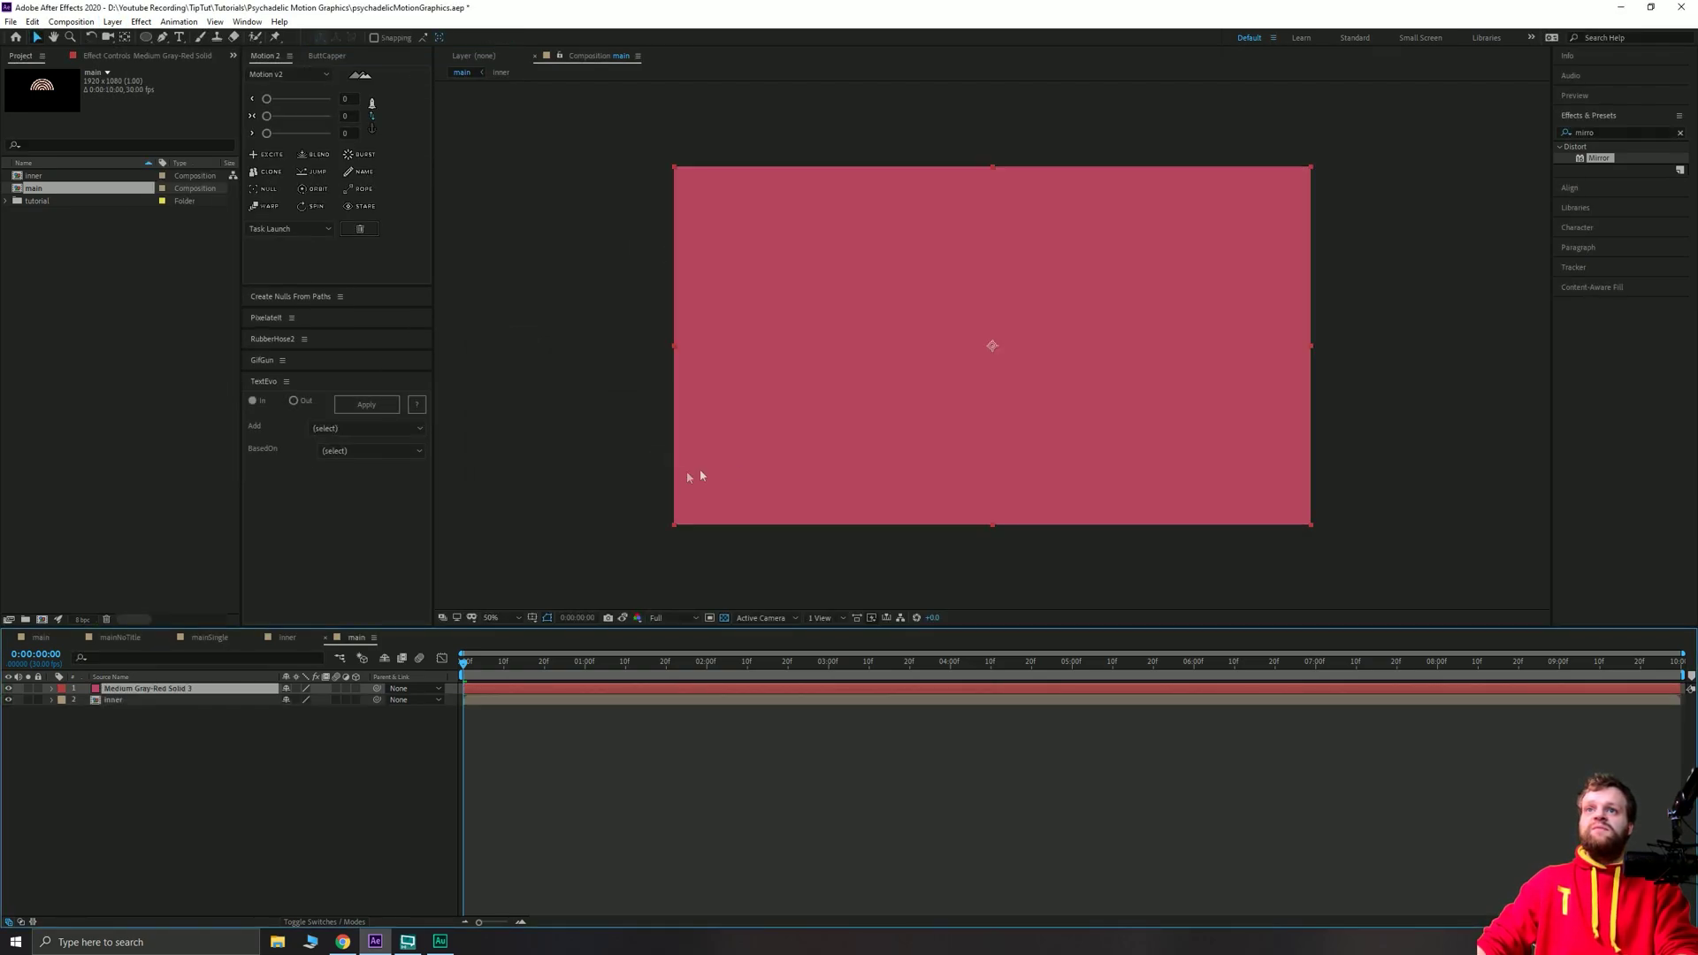
{"action": "key", "text": "ctrl+bracketleft"}
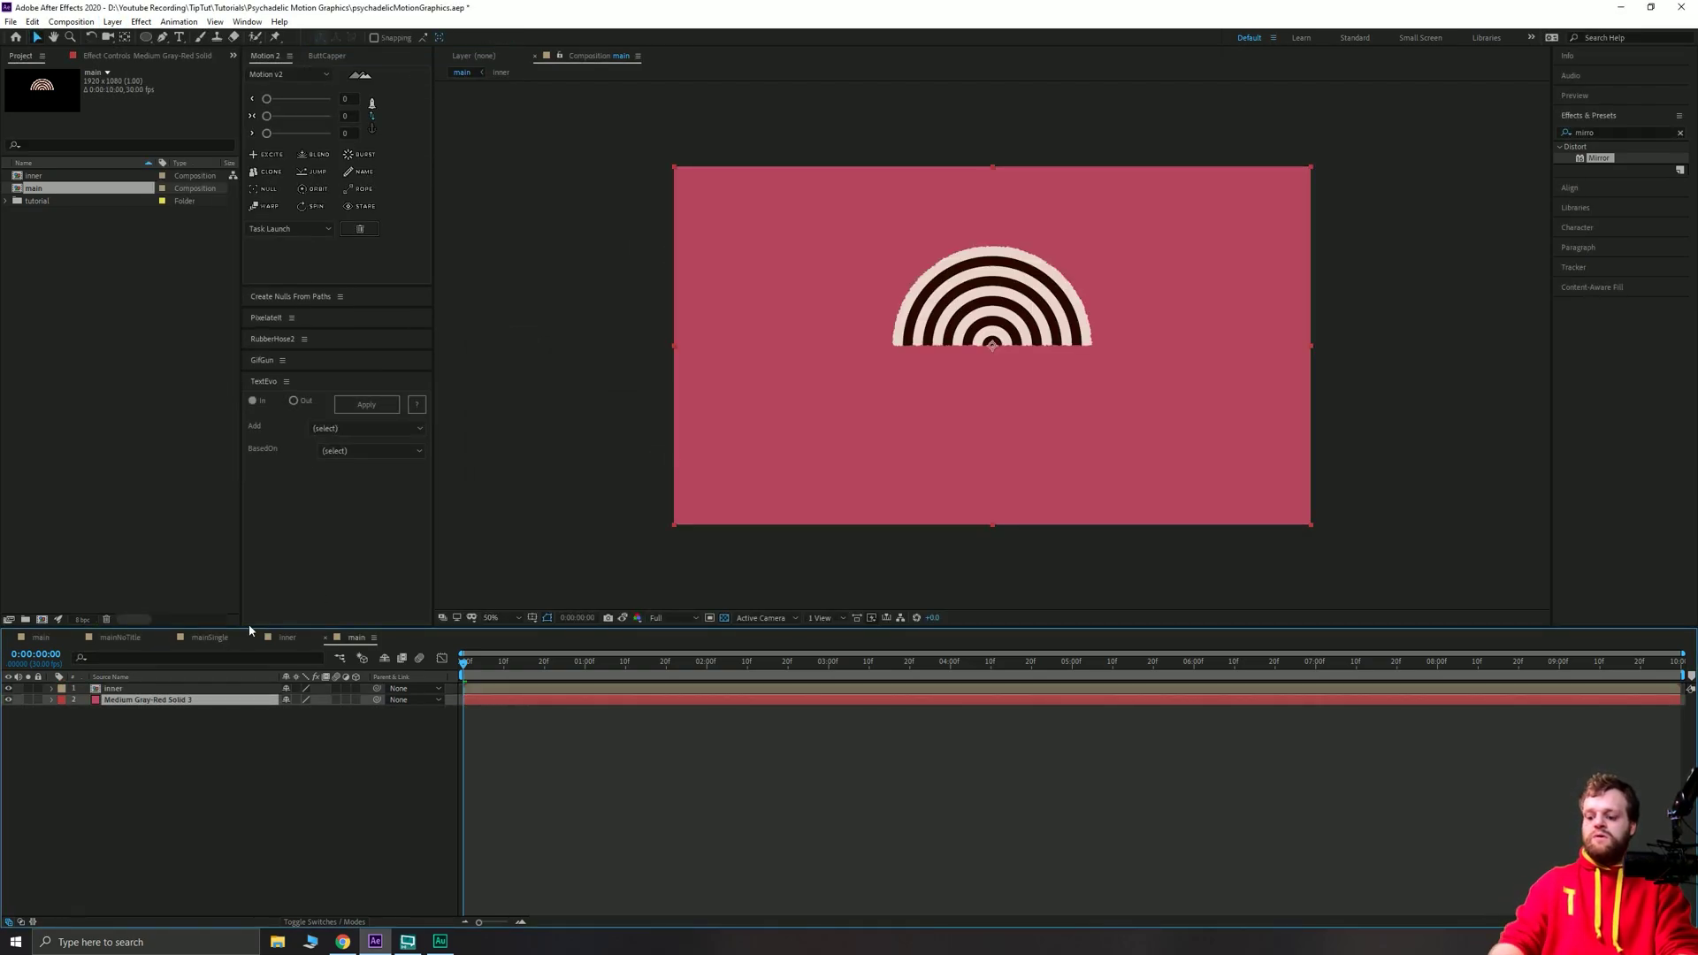
Add an adjustment layer above all other layers in main and apply the Noise effect to it.
{"action": "key", "text": "ctrl+alt+y"}
{"action": "left_click_drag", "start_coordinate": [156, 699], "coordinate": [137, 692]}
{"action": "key", "text": "ctrl+space"}
{"action": "type", "text": "noise"}
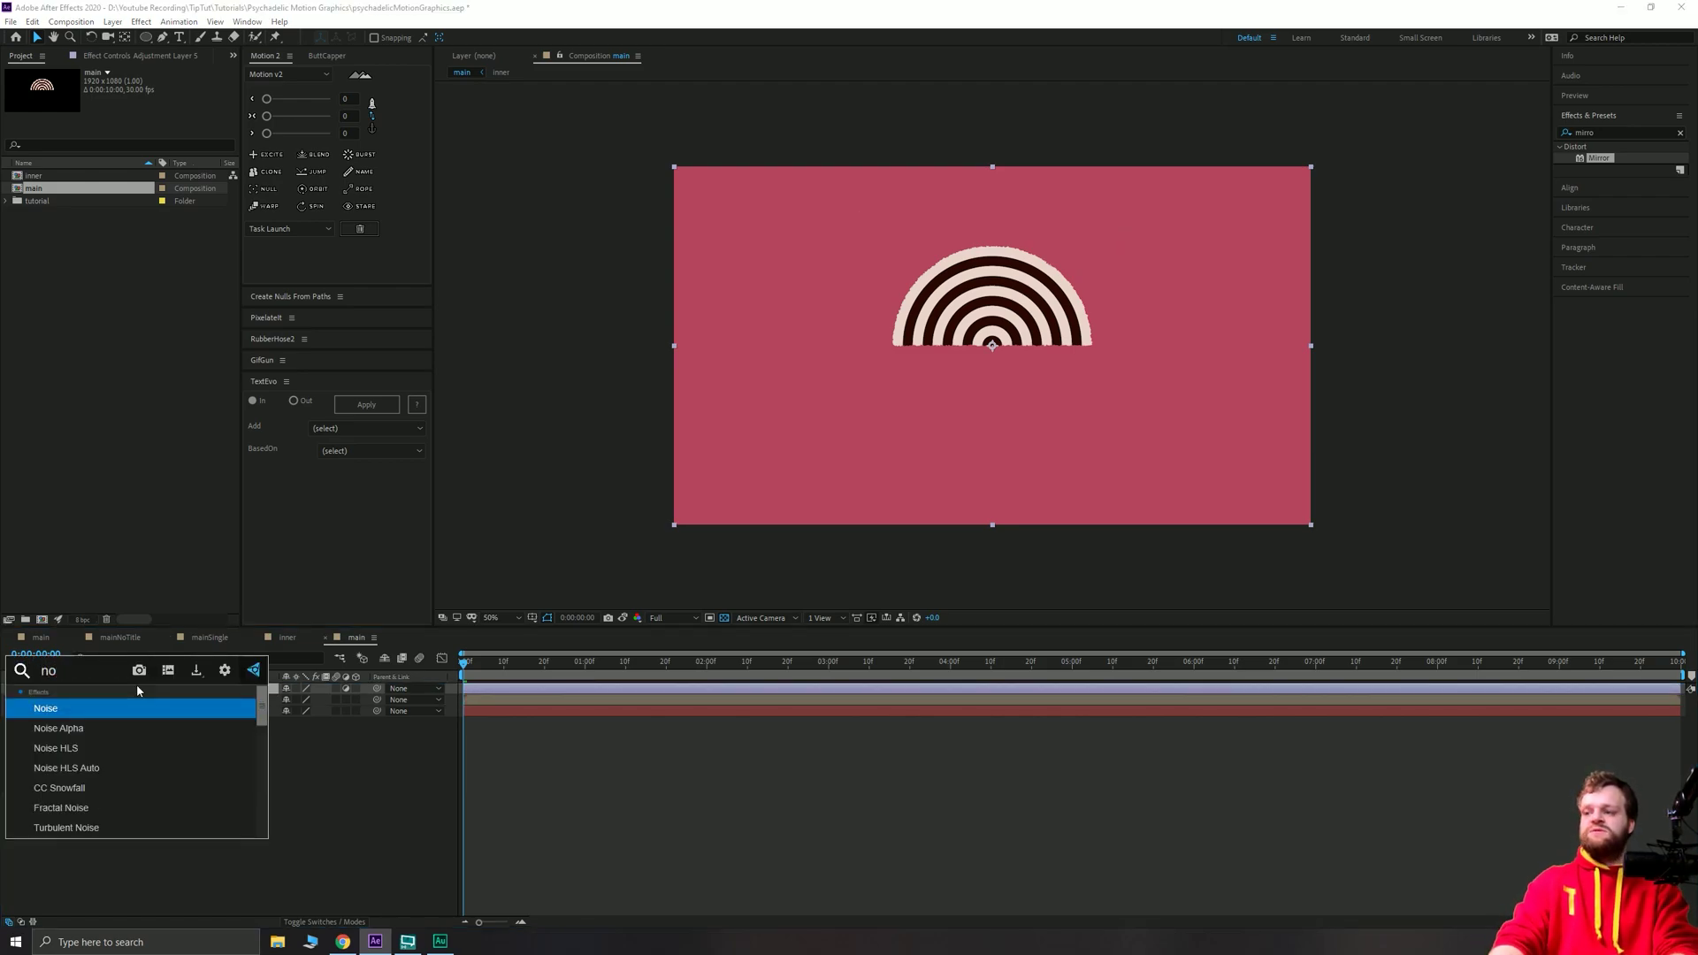
{"action": "key", "text": "Return"}
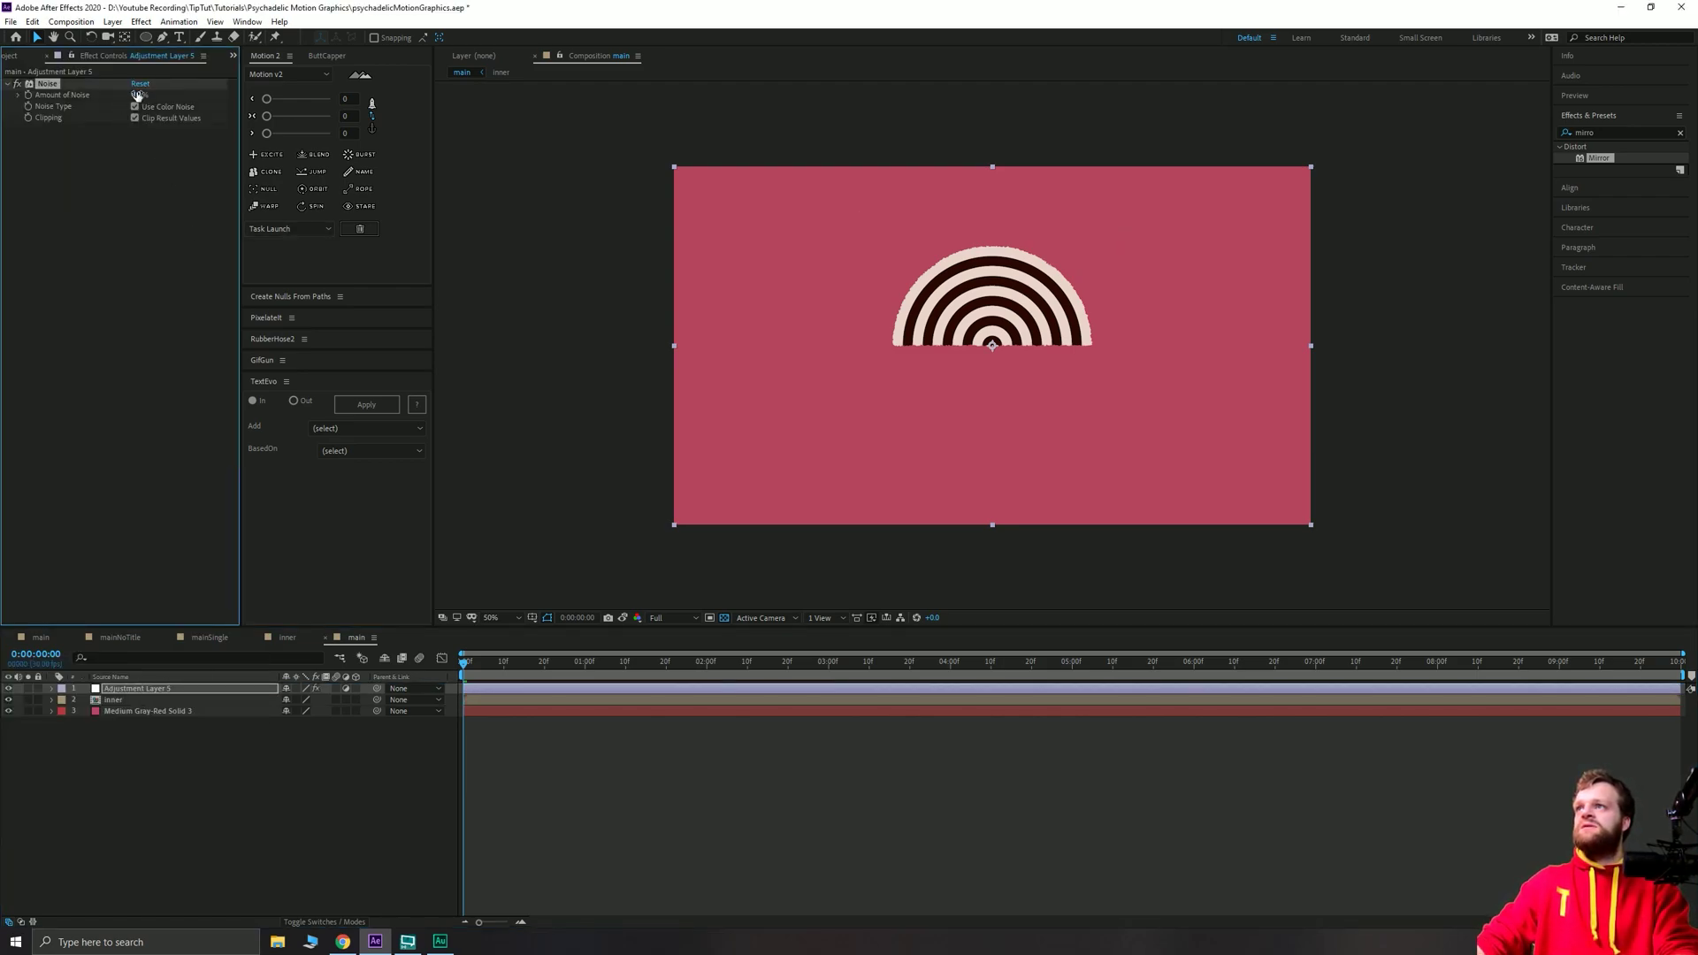
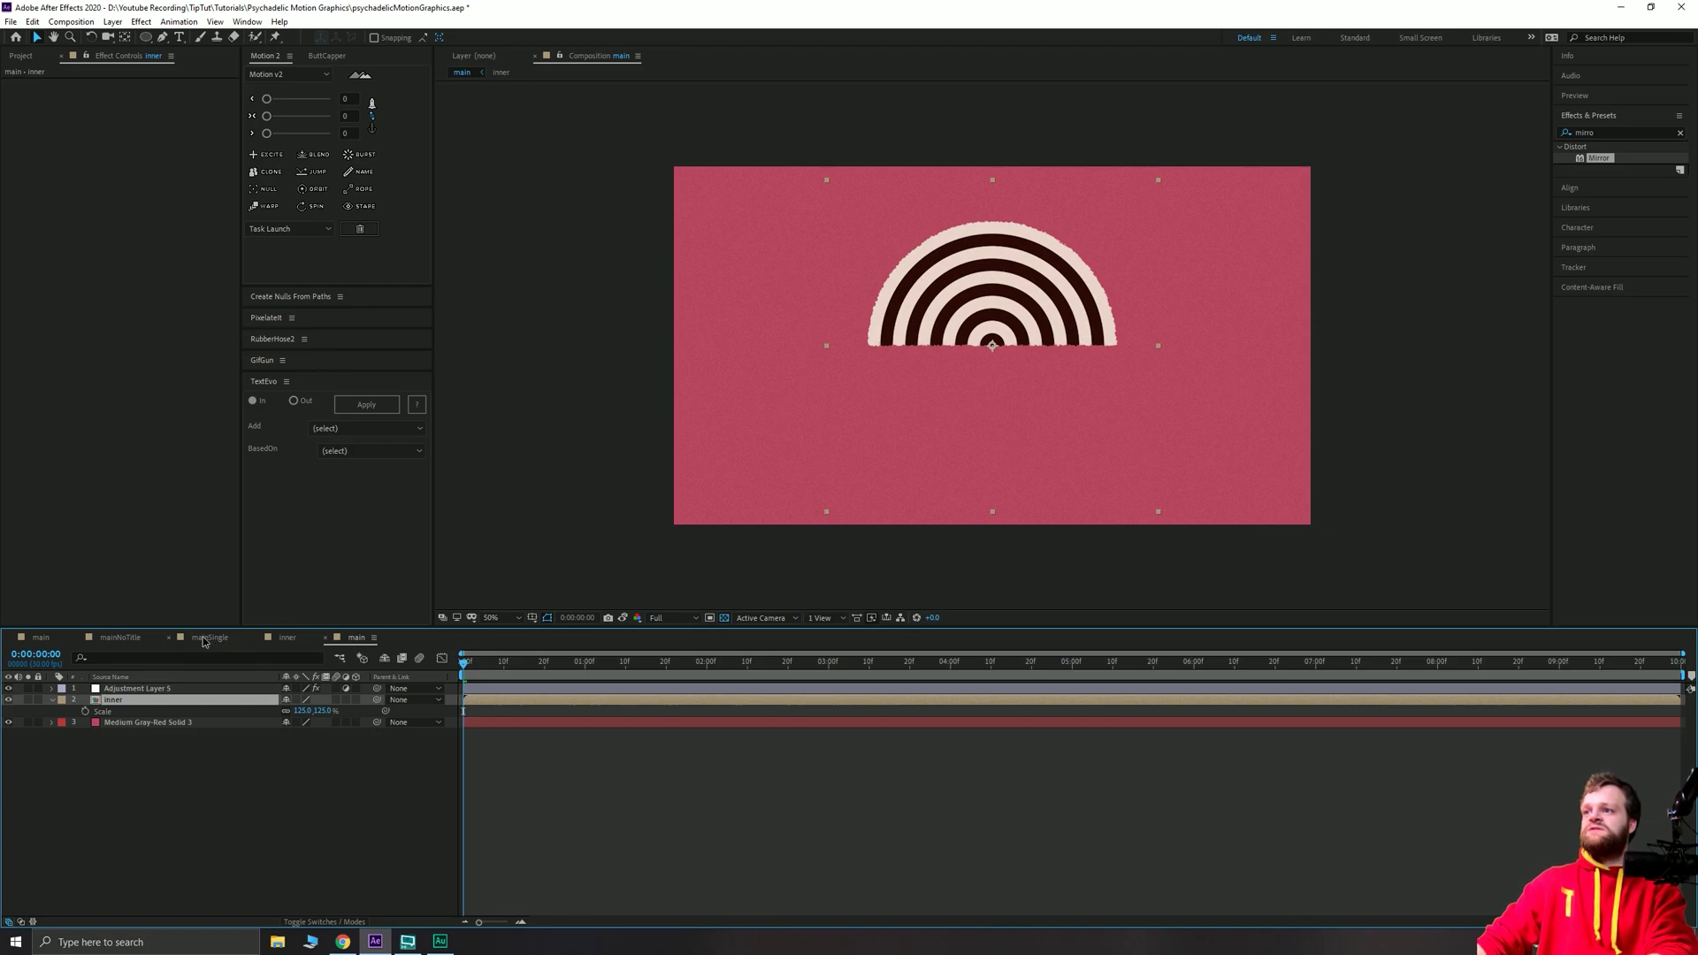
Examine the finished mainSingle and mainNoTitle compositions for reference, scrub through the animation and return to the new main composition.
{"action": "left_click", "coordinate": [204, 638]}
{"action": "left_click", "coordinate": [120, 637]}
{"action": "left_click_drag", "start_coordinate": [474, 663], "coordinate": [531, 686]}
{"action": "left_click", "coordinate": [357, 638]}
Duplicate the inner layer, start the copy at 0:00:05:00 and move it to the right of the original circle.
{"action": "left_click", "coordinate": [108, 700]}
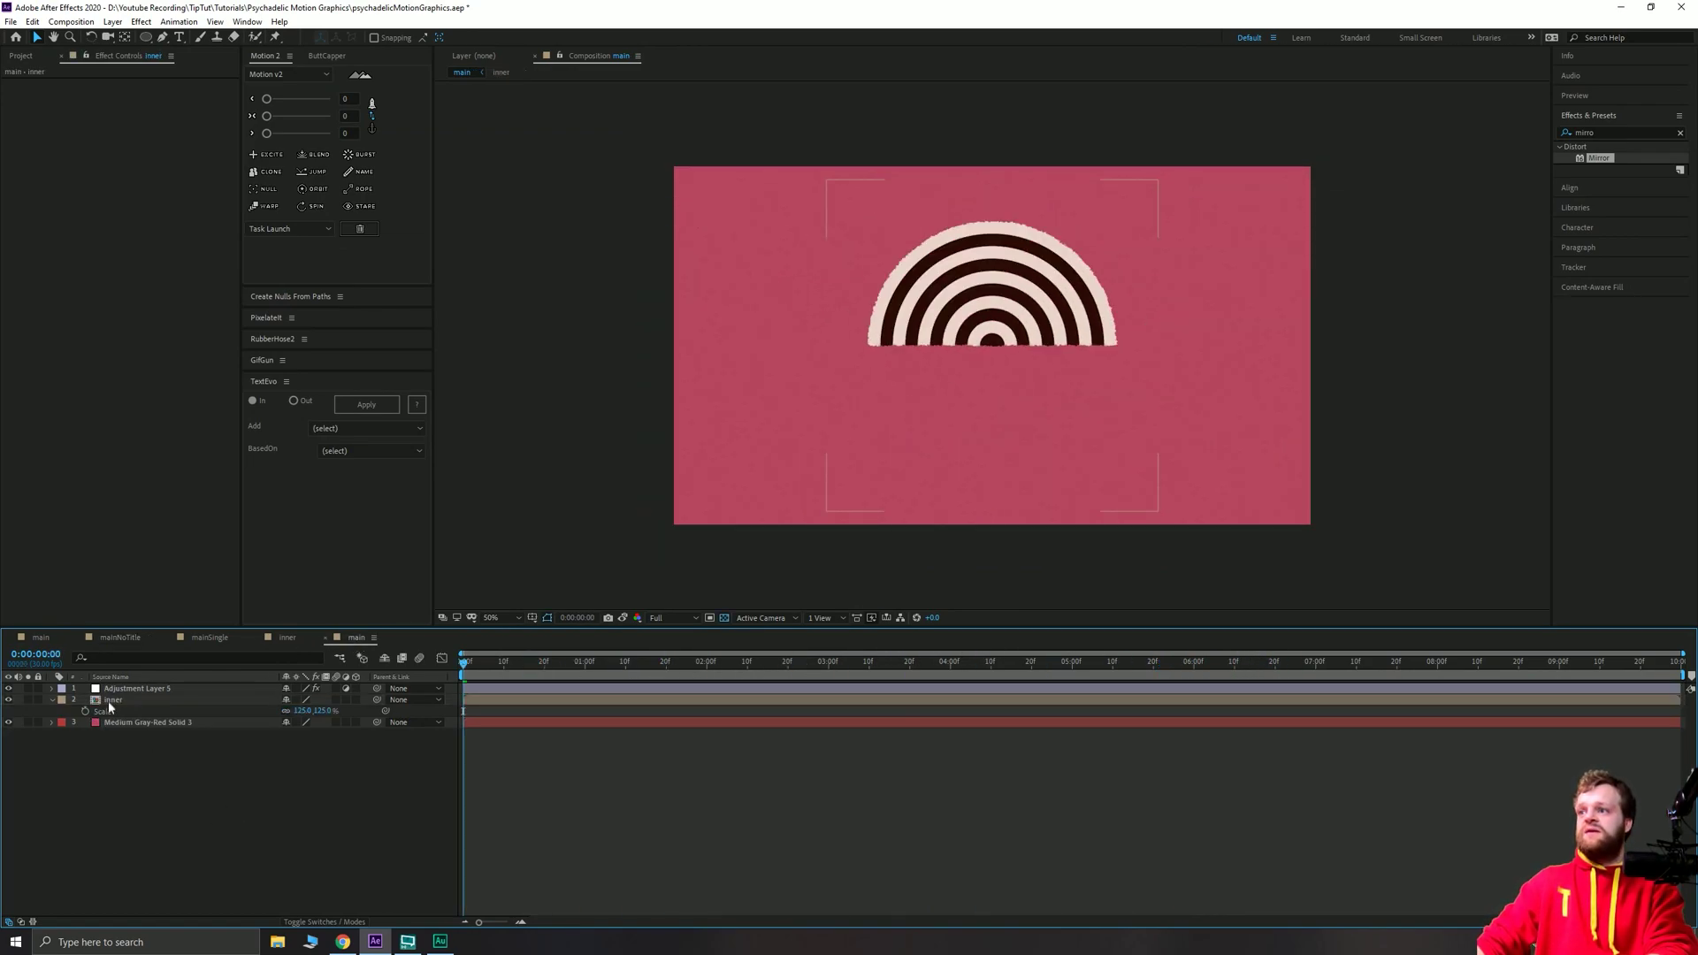
{"action": "left_click", "coordinate": [107, 701]}
{"action": "key", "text": "ctrl+d"}
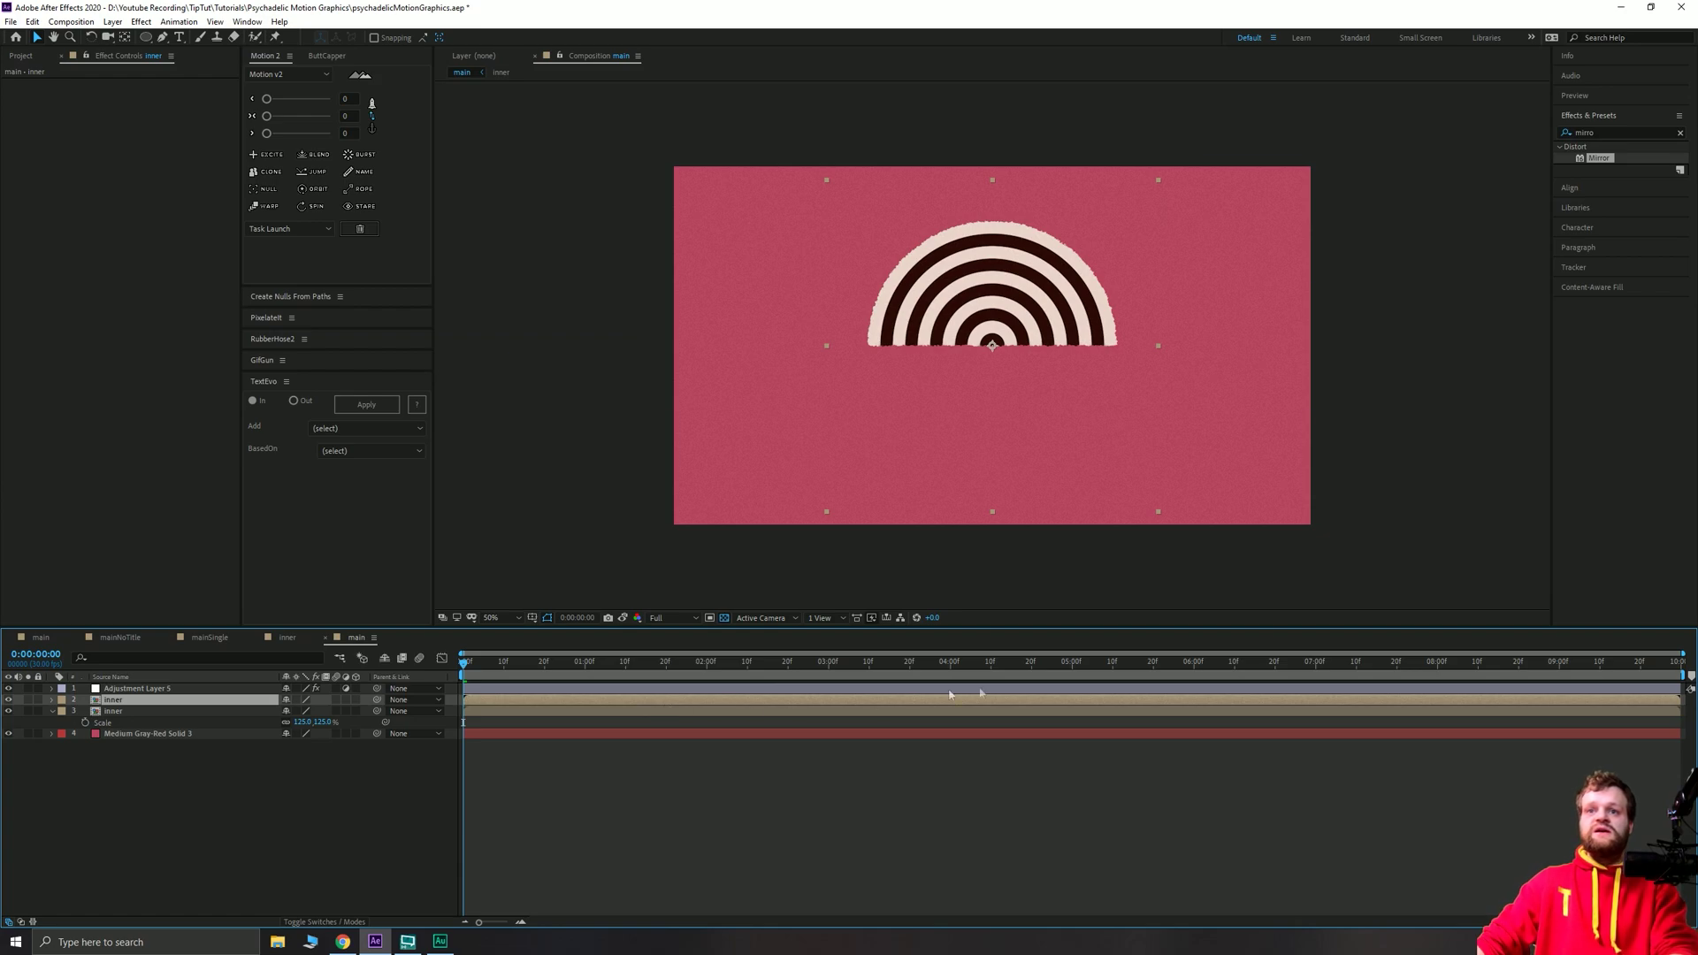
{"action": "left_click", "coordinate": [1073, 670]}
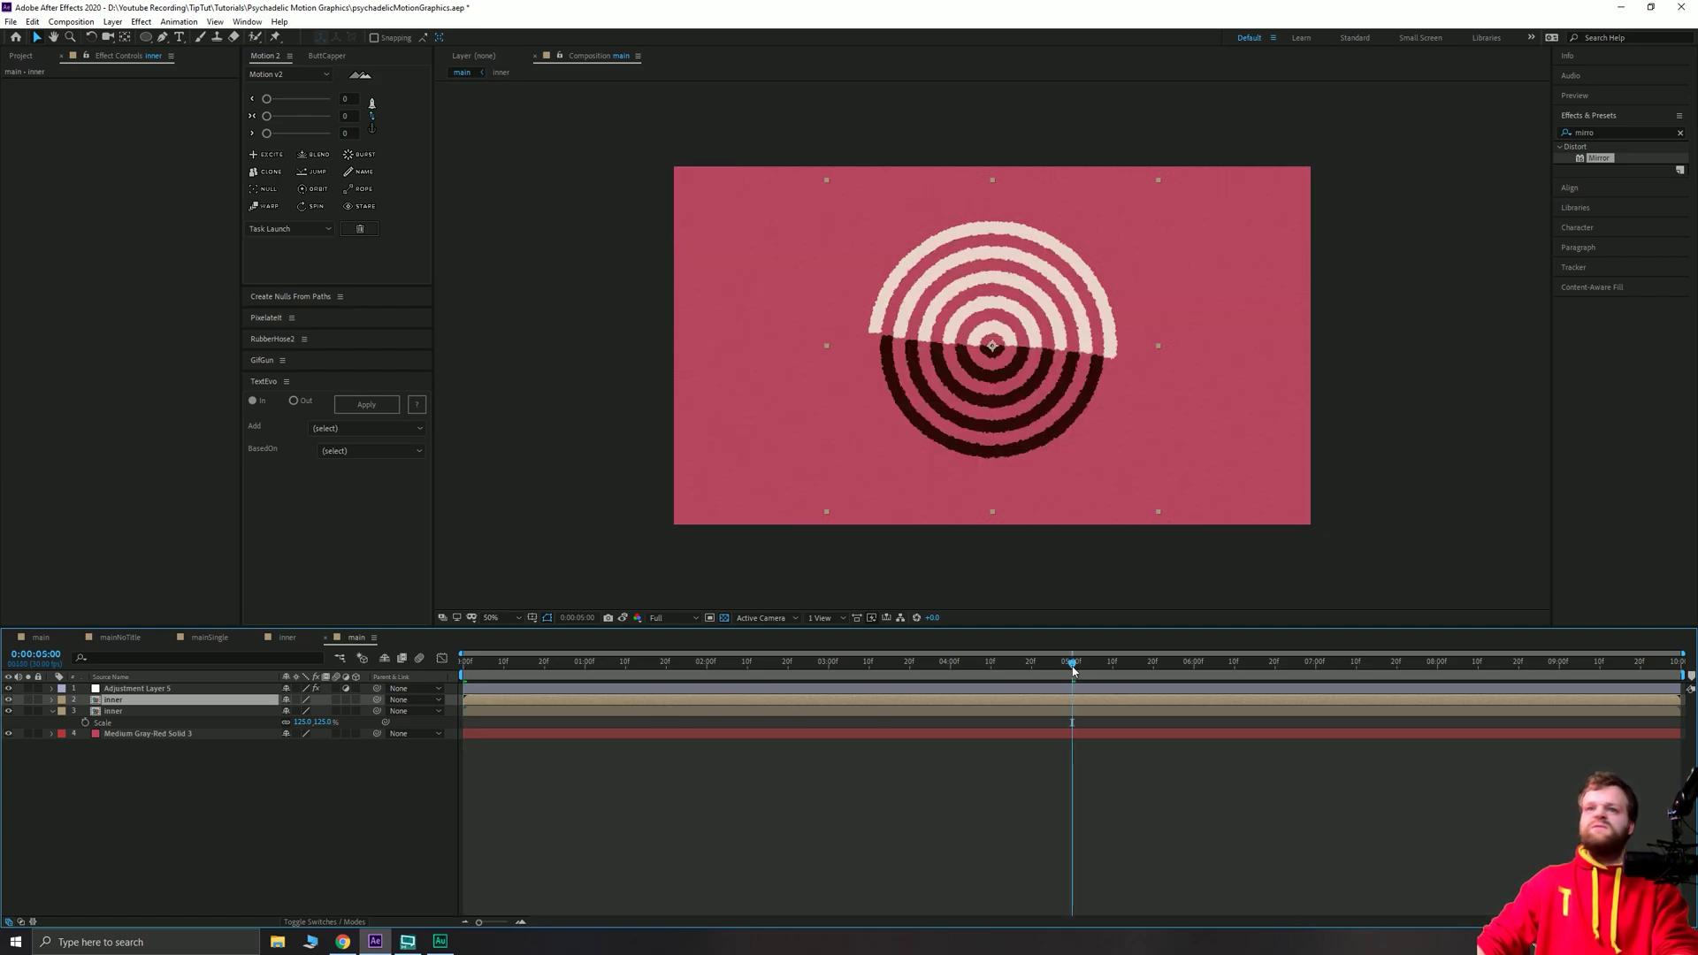
{"action": "key", "text": "bracketleft"}
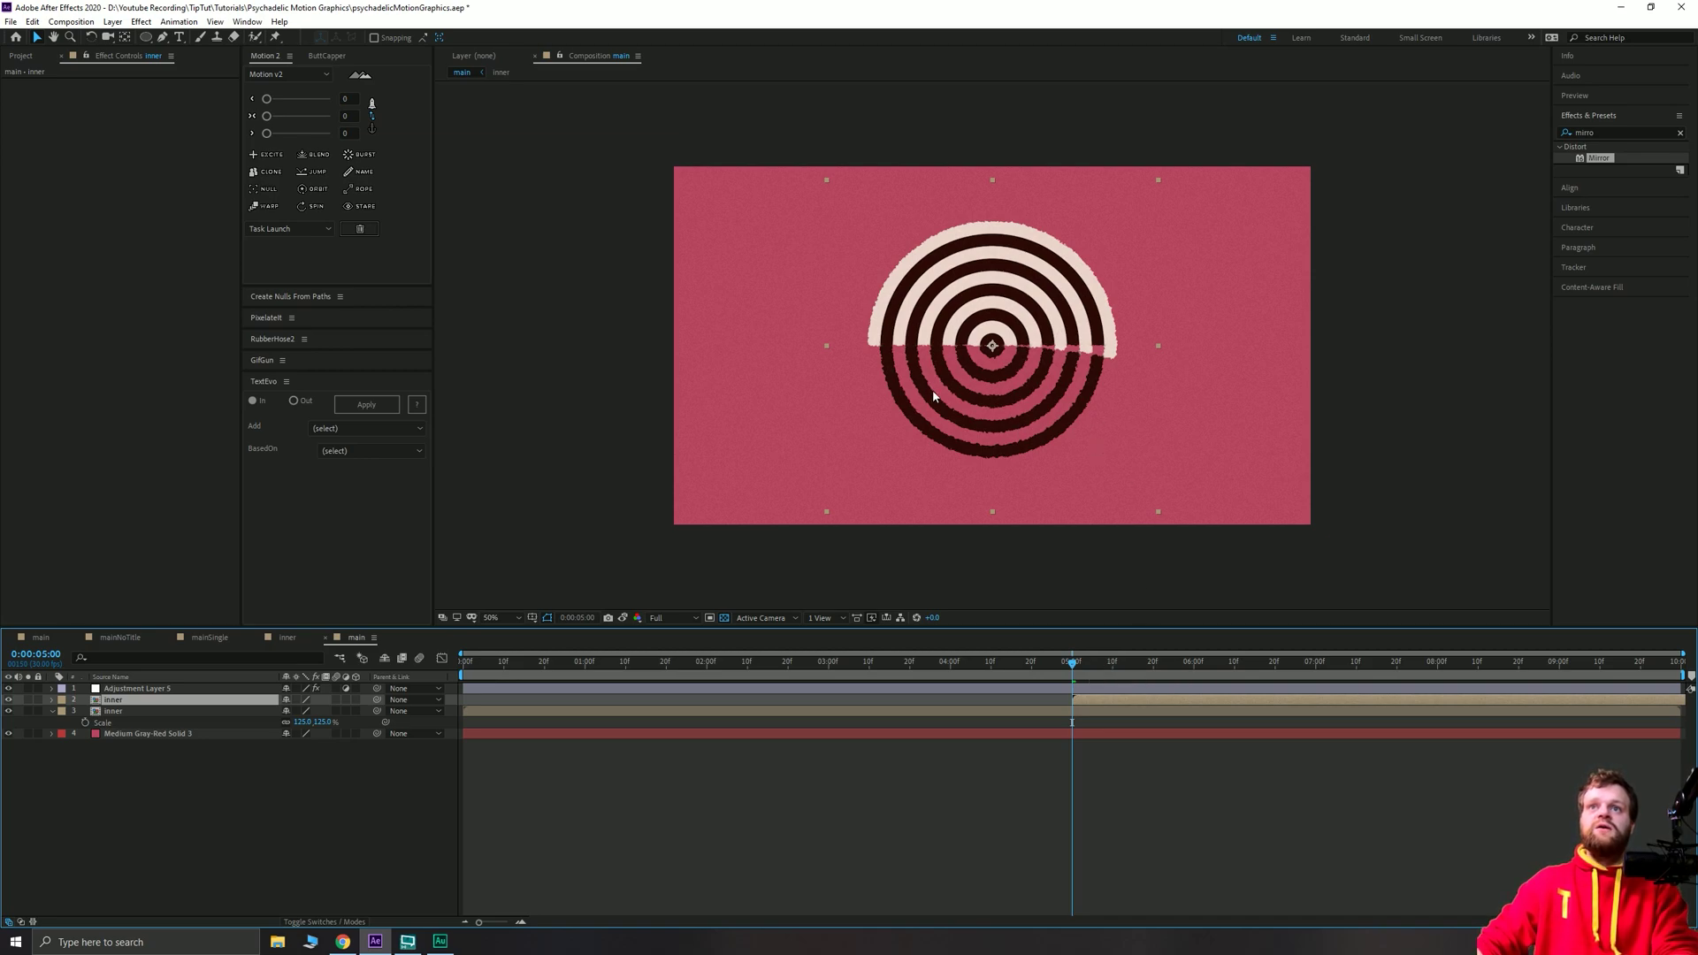
{"action": "left_click_drag", "start_coordinate": [934, 397], "coordinate": [1171, 399]}
{"action": "key", "text": "Return"}
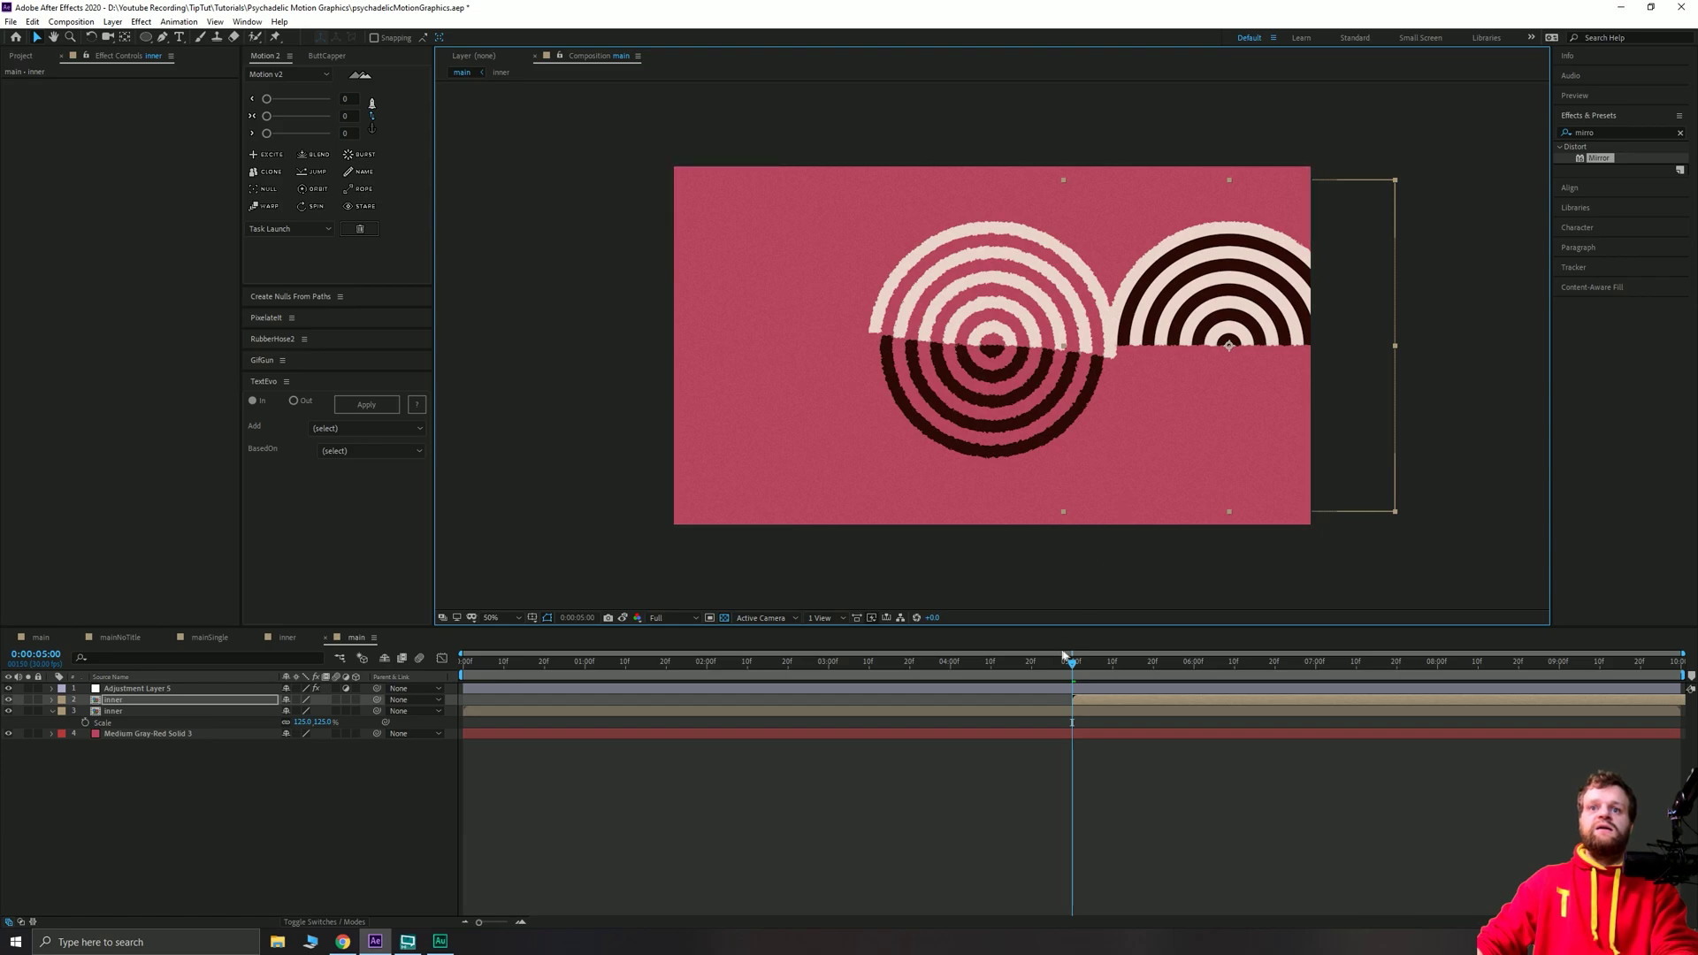
Duplicate the right-hand circle layer, shift the copy to end at 0:00:05:00, and preview the offset loop.
{"action": "key", "text": "ctrl+d"}
{"action": "left_click_drag", "start_coordinate": [1307, 699], "coordinate": [697, 699]}
{"action": "key", "text": "alt+bracketright"}
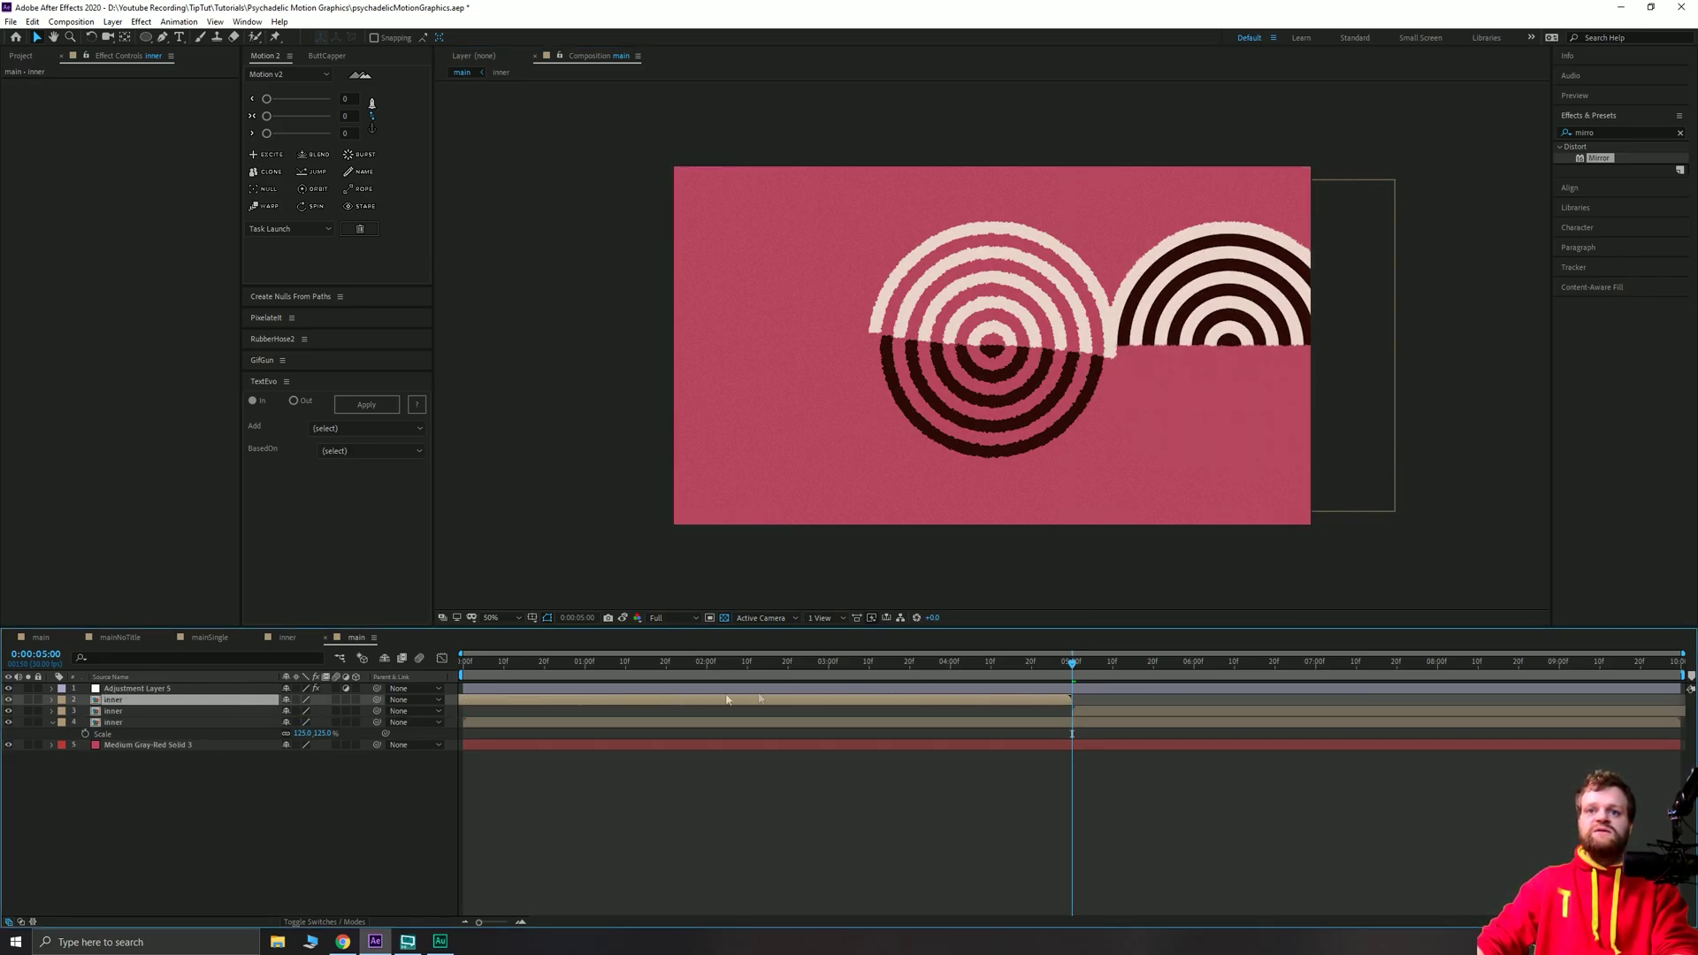
{"action": "key", "text": "space"}
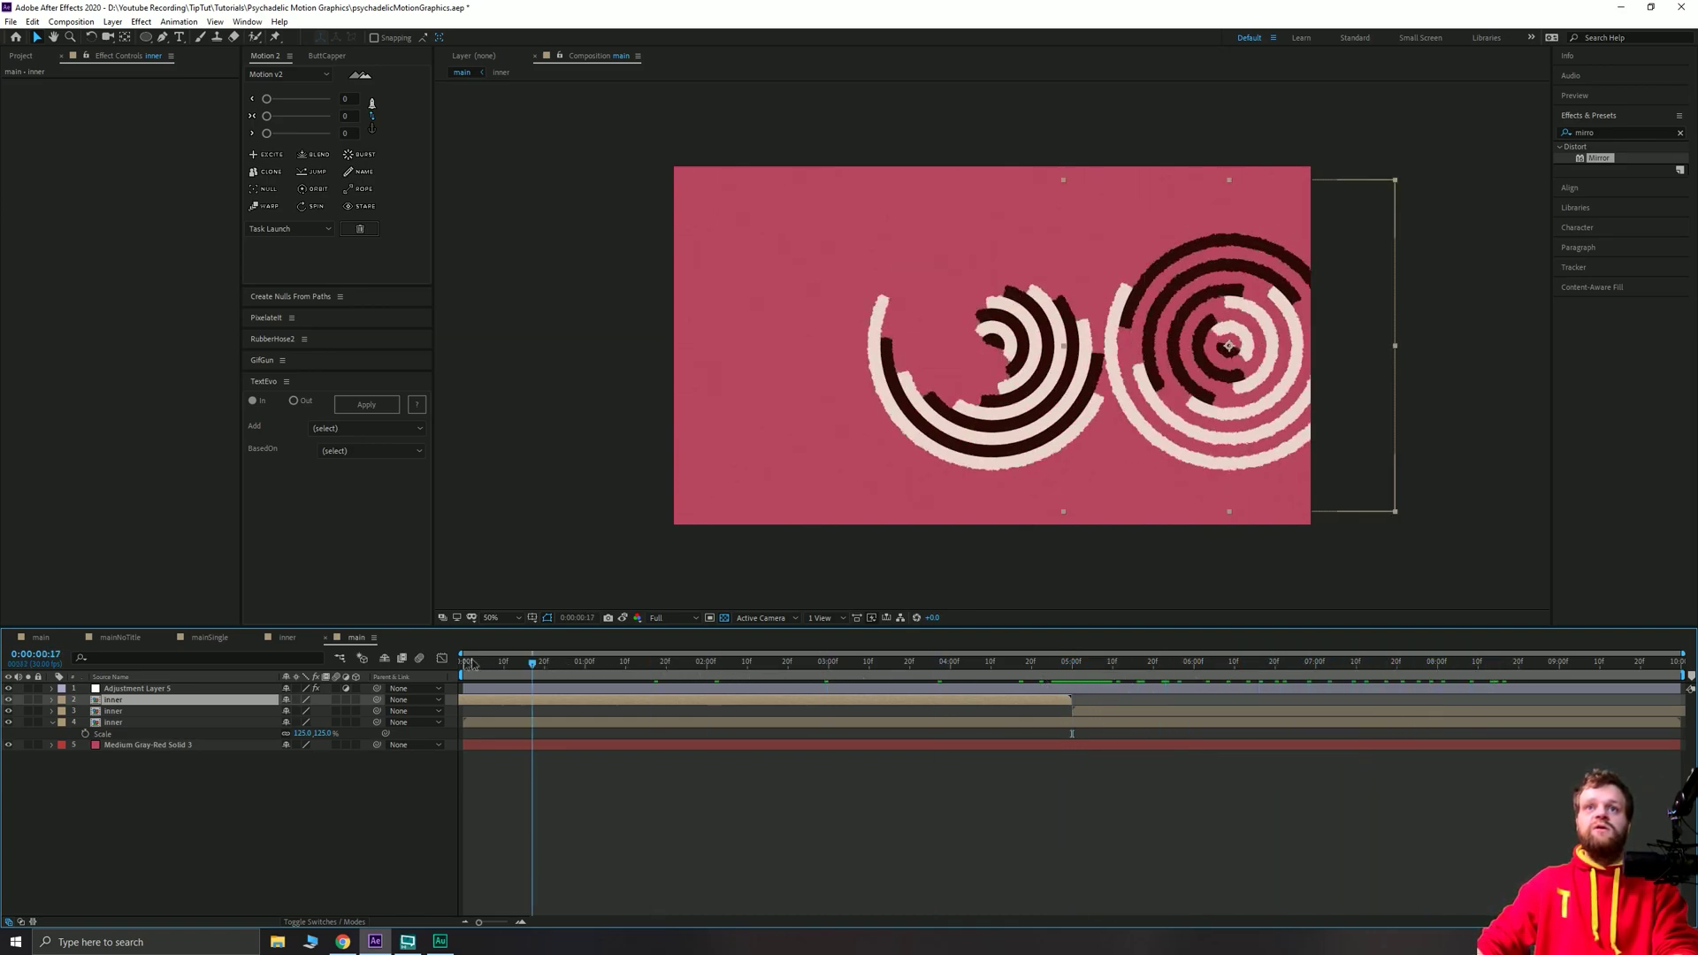
{"action": "key", "text": "space"}
{"action": "left_click_drag", "start_coordinate": [464, 661], "coordinate": [1144, 661]}
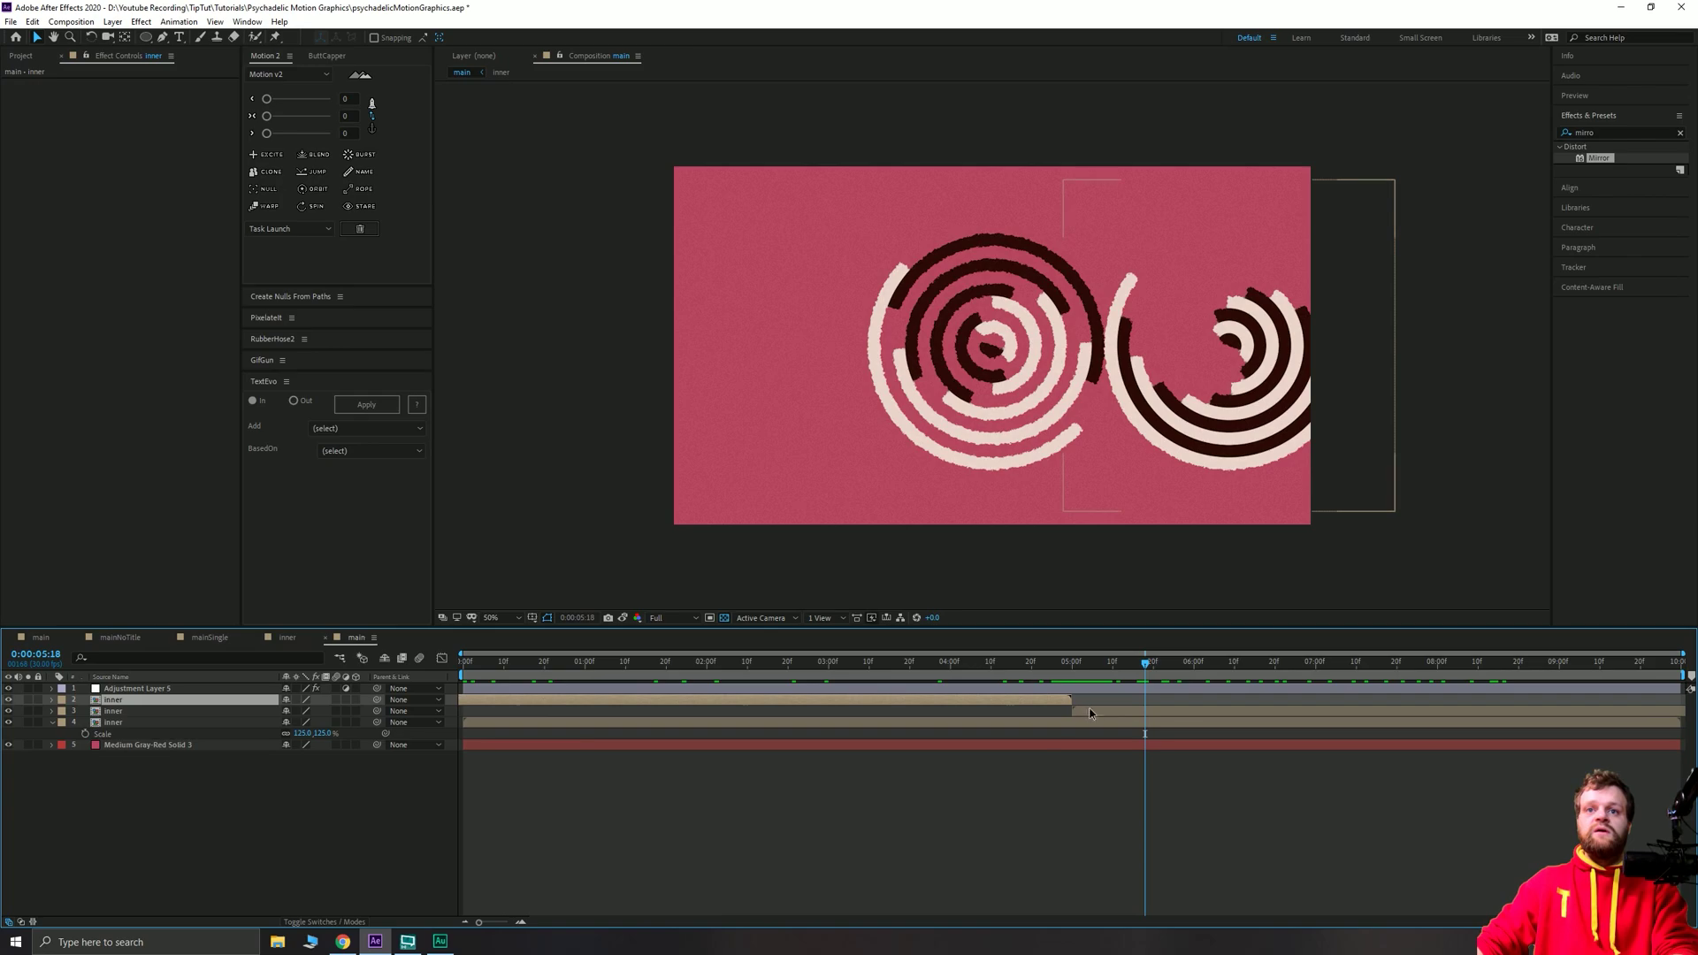
Duplicate both time-offset right-hand circle layers and move the copies to the left of the centre circle, spaced evenly.
{"action": "left_click", "coordinate": [1043, 704], "text": "shift"}
{"action": "key", "text": "ctrl+d"}
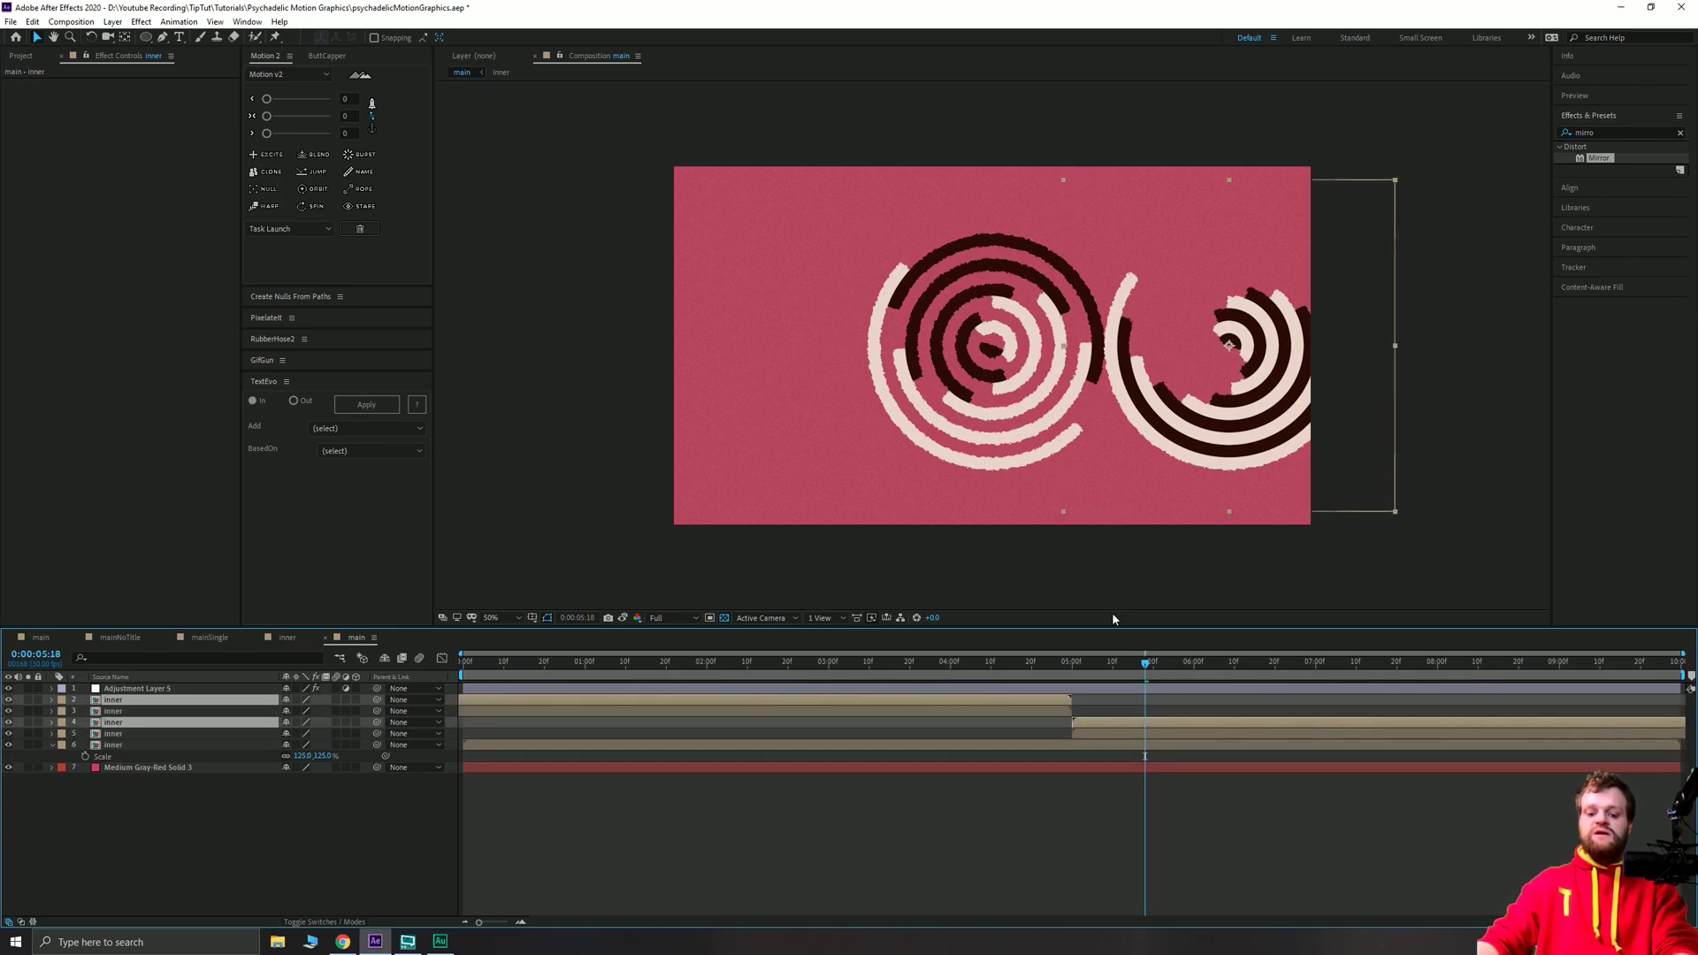
{"action": "left_click_drag", "start_coordinate": [1131, 421], "coordinate": [651, 422]}
{"action": "left_click_drag", "start_coordinate": [1138, 669], "coordinate": [1196, 670]}
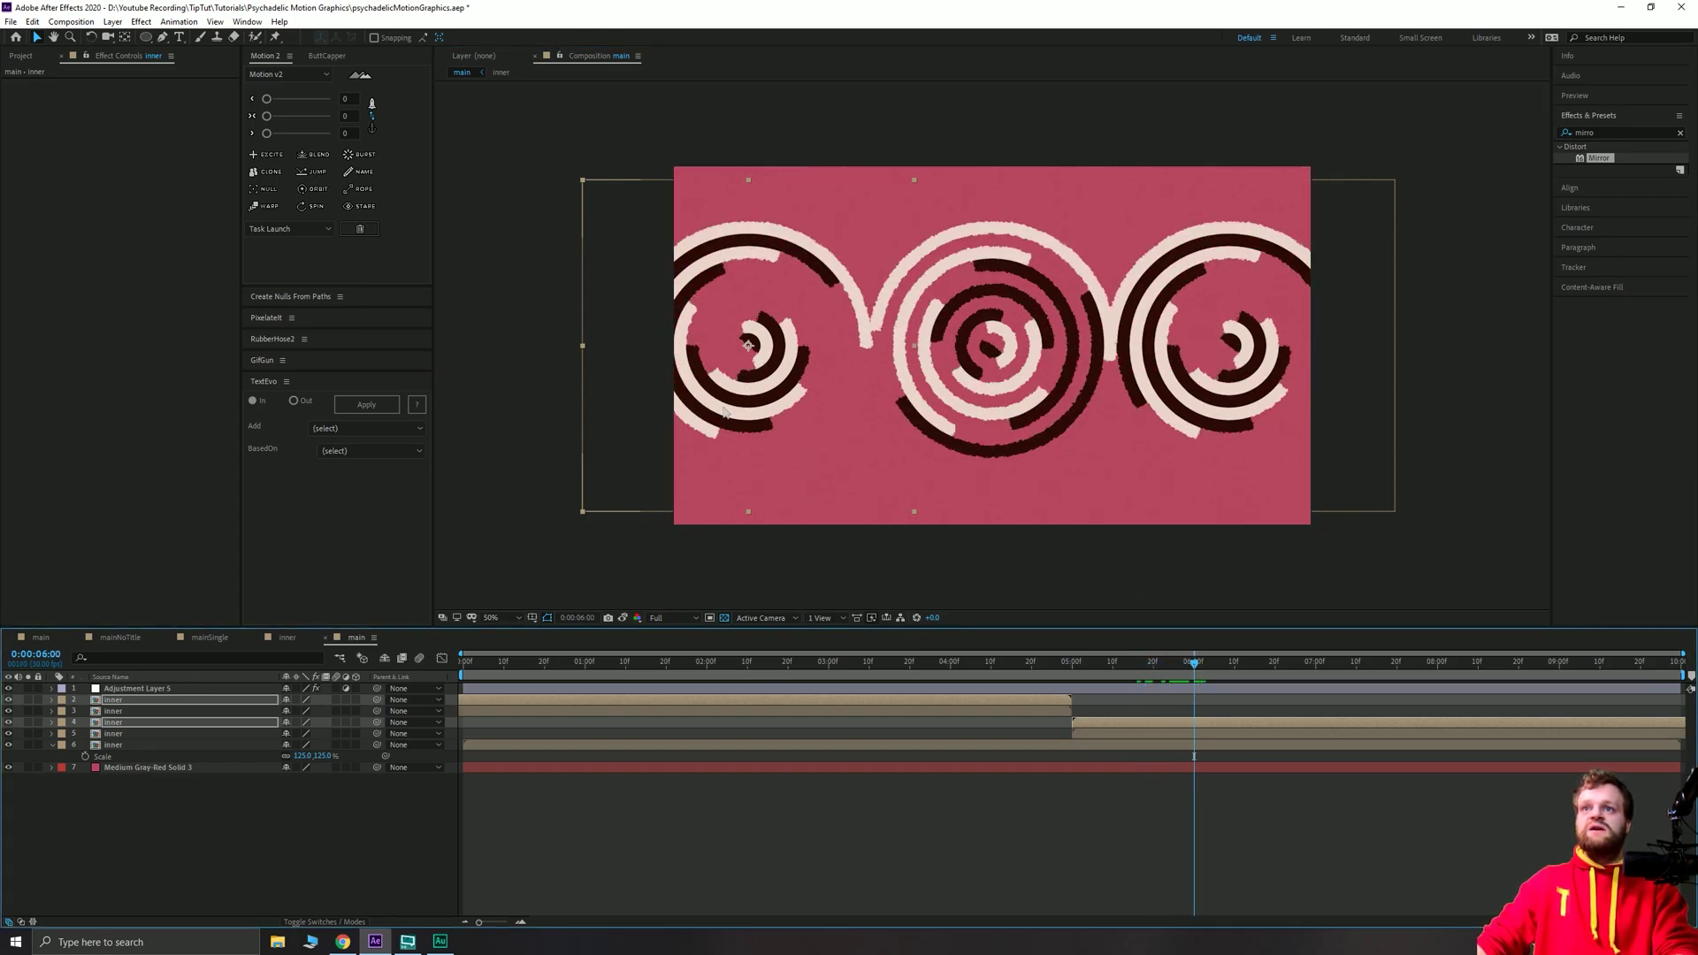
{"action": "left_click_drag", "start_coordinate": [723, 411], "coordinate": [733, 410]}
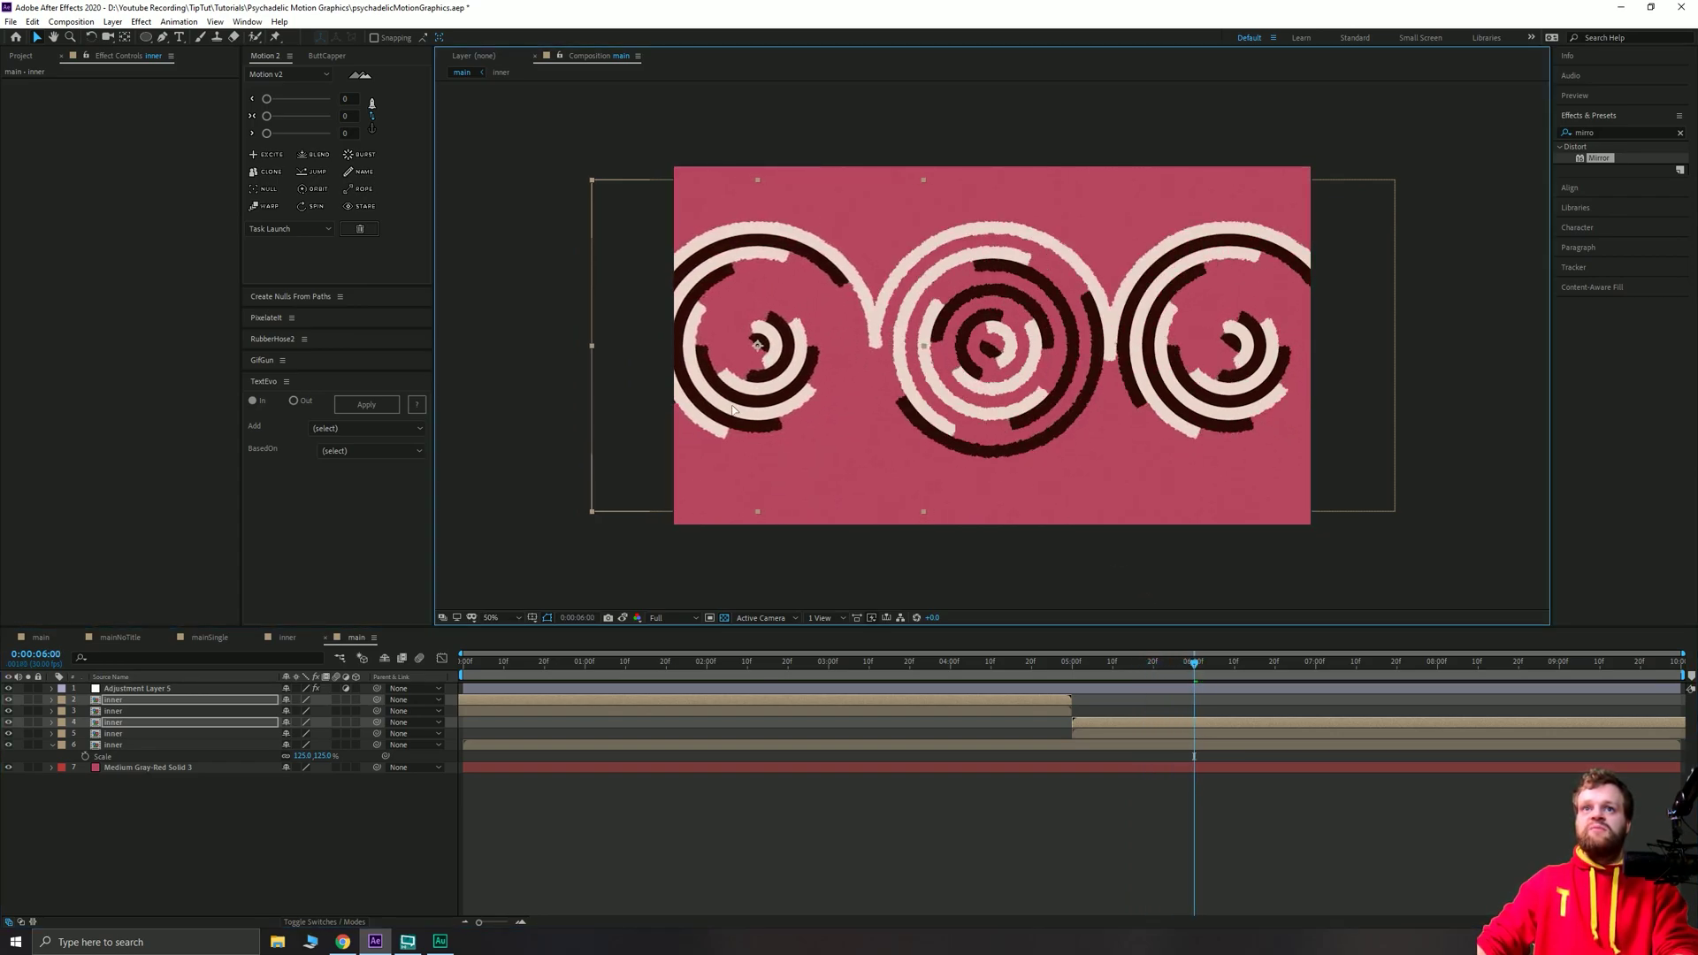
{"action": "left_click_drag", "start_coordinate": [1054, 674], "coordinate": [1169, 669]}
Duplicate the centre circle layer, start the copy at 0:00:02:15 and move it below the gap between the left and centre circles.
{"action": "left_click", "coordinate": [321, 820]}
{"action": "left_click", "coordinate": [203, 745]}
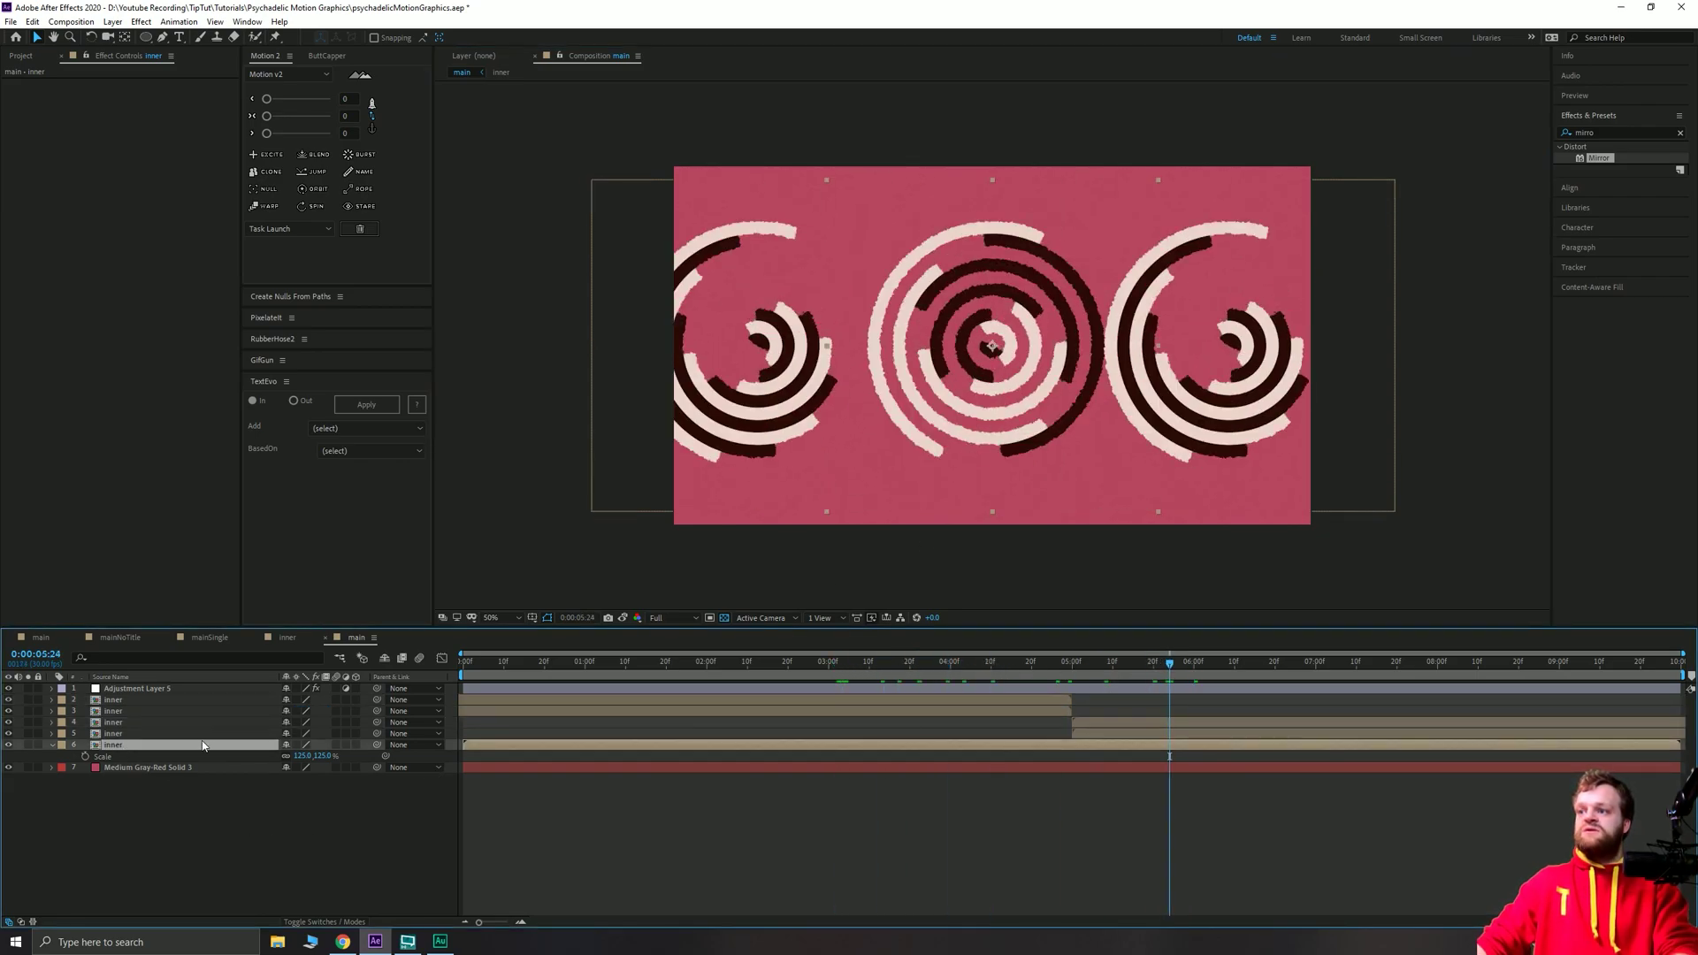
{"action": "key", "text": "ctrl+d"}
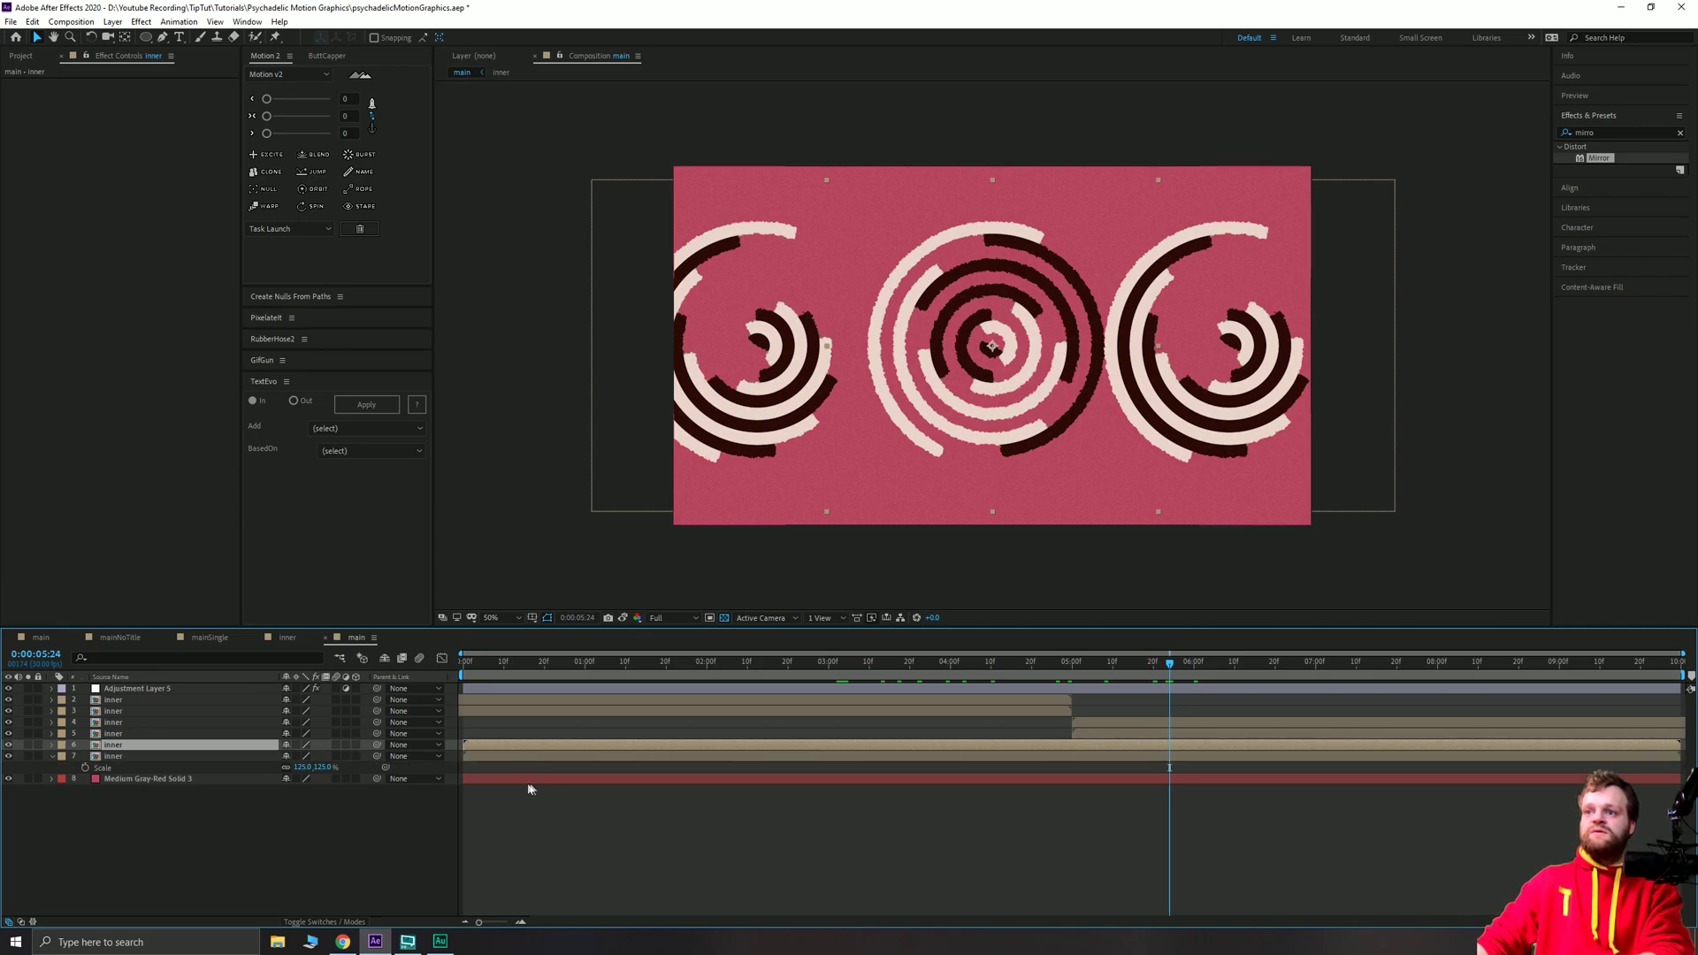
{"action": "left_click_drag", "start_coordinate": [659, 673], "coordinate": [767, 698]}
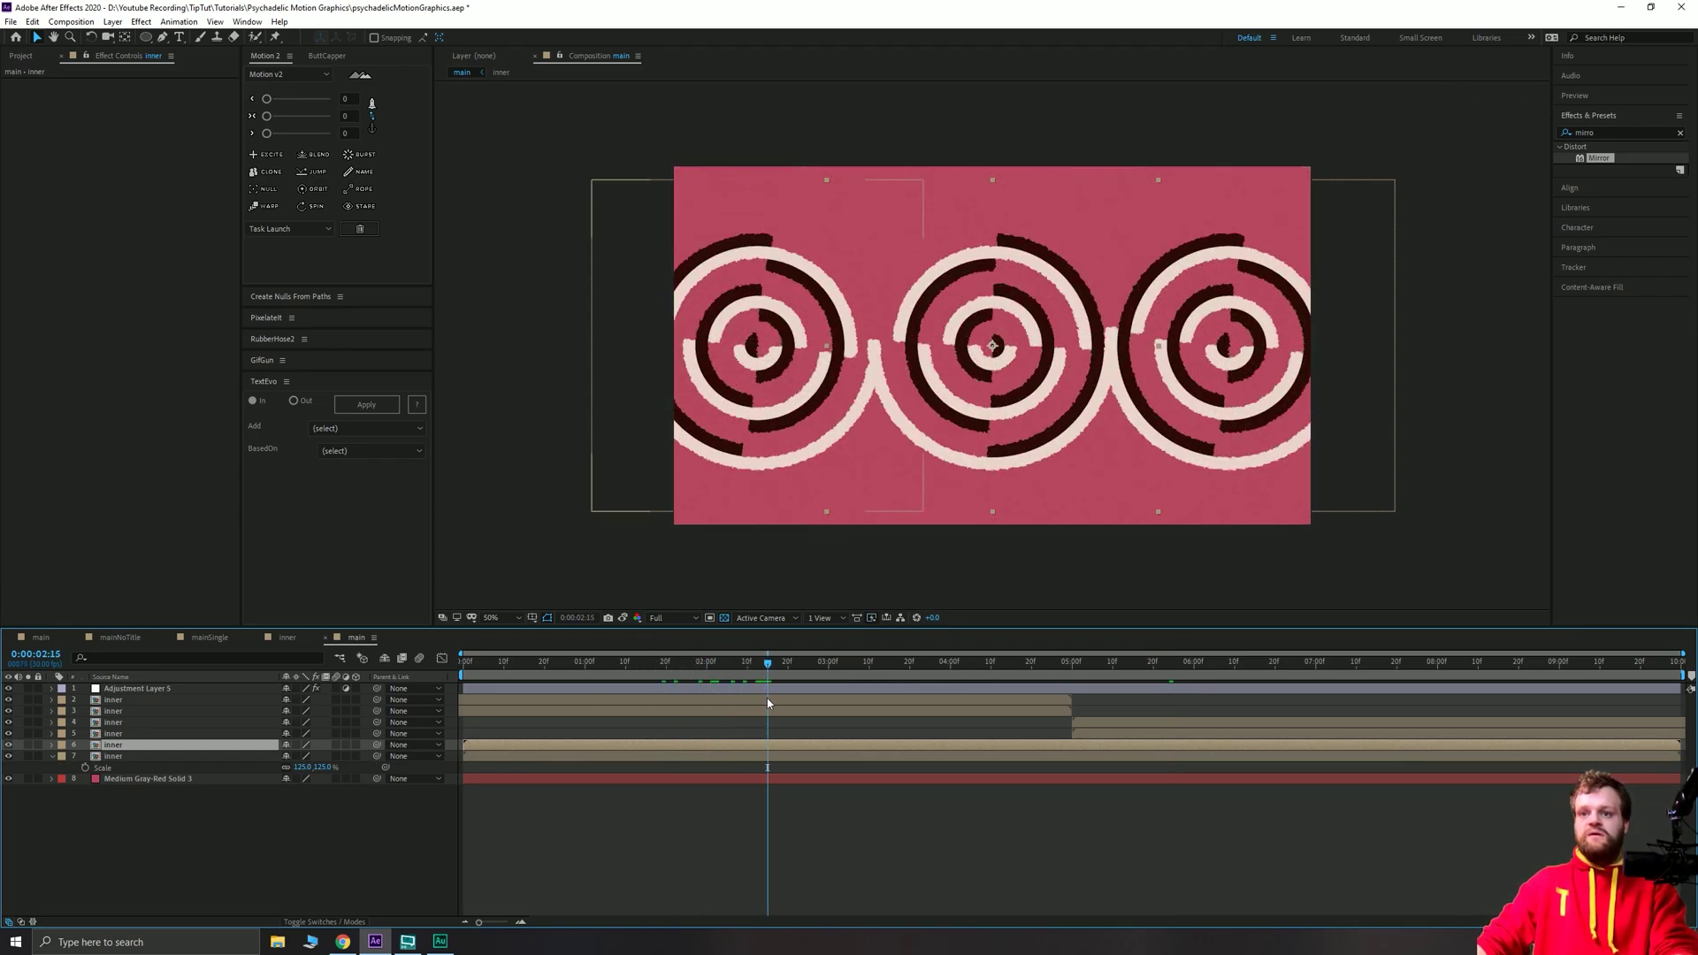
{"action": "key", "text": "alt+bracketleft"}
{"action": "left_click_drag", "start_coordinate": [977, 281], "coordinate": [845, 485]}
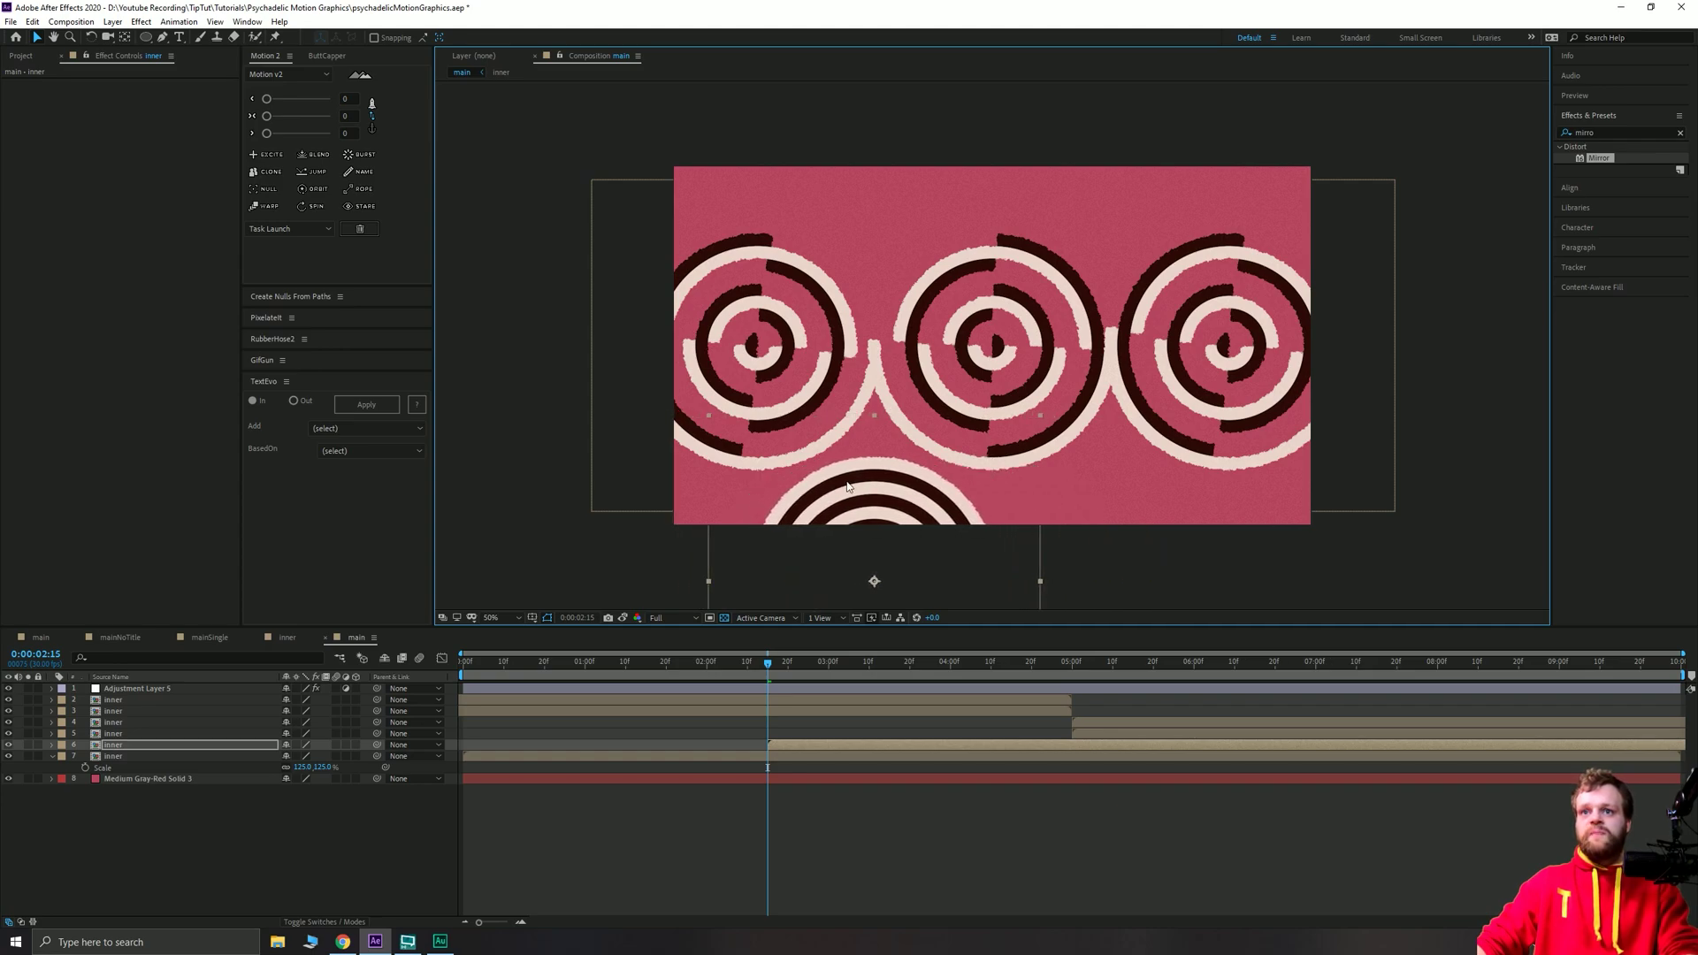
Copy the bottom circle to the gap between the centre and right circles, then duplicate both bottom layers with the copies ending at 0:00:02:15.
{"action": "key", "text": "ctrl+d"}
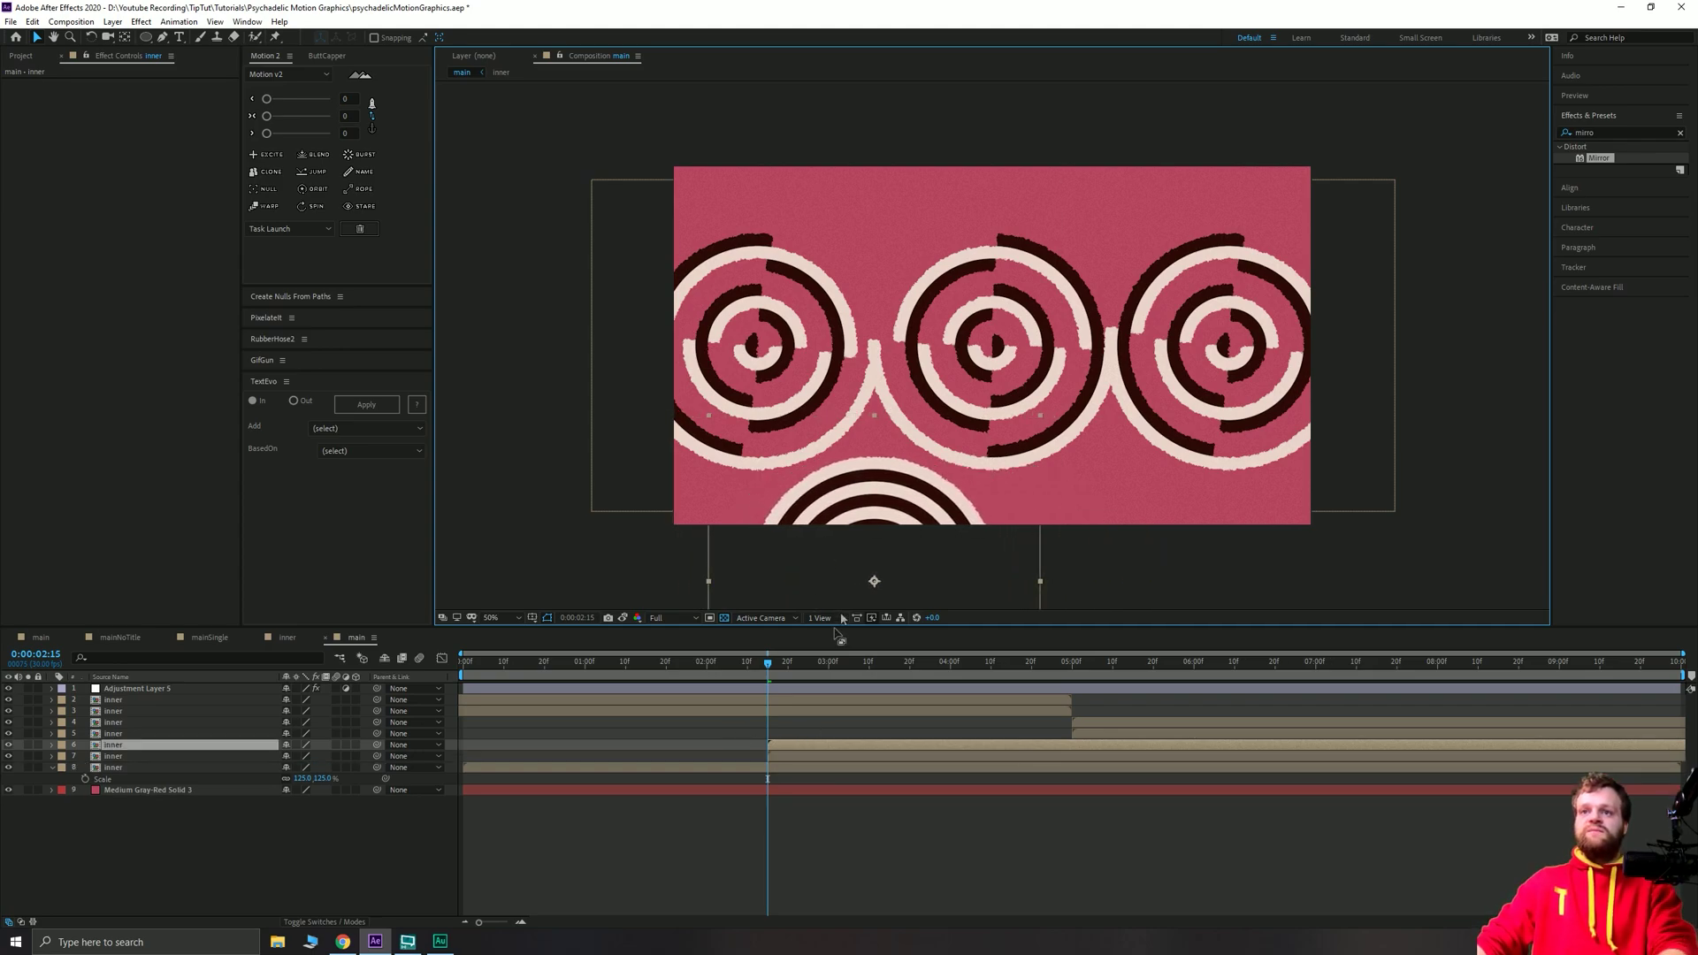
{"action": "left_click_drag", "start_coordinate": [847, 515], "coordinate": [1084, 516]}
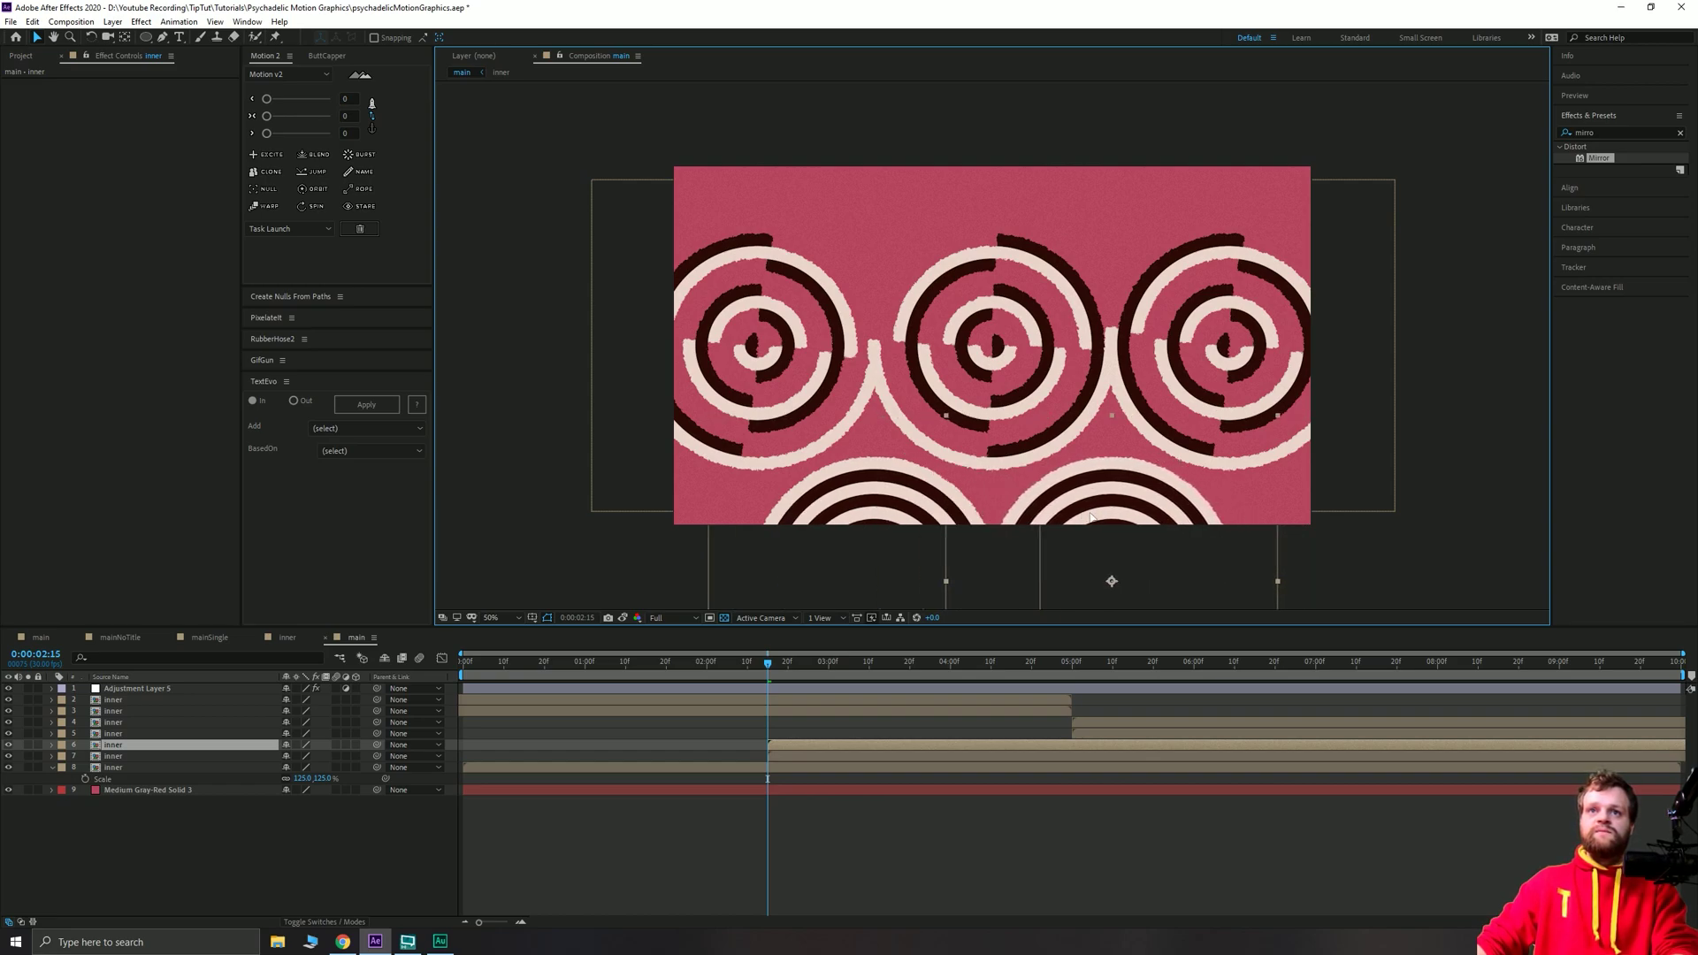
{"action": "left_click", "coordinate": [745, 744]}
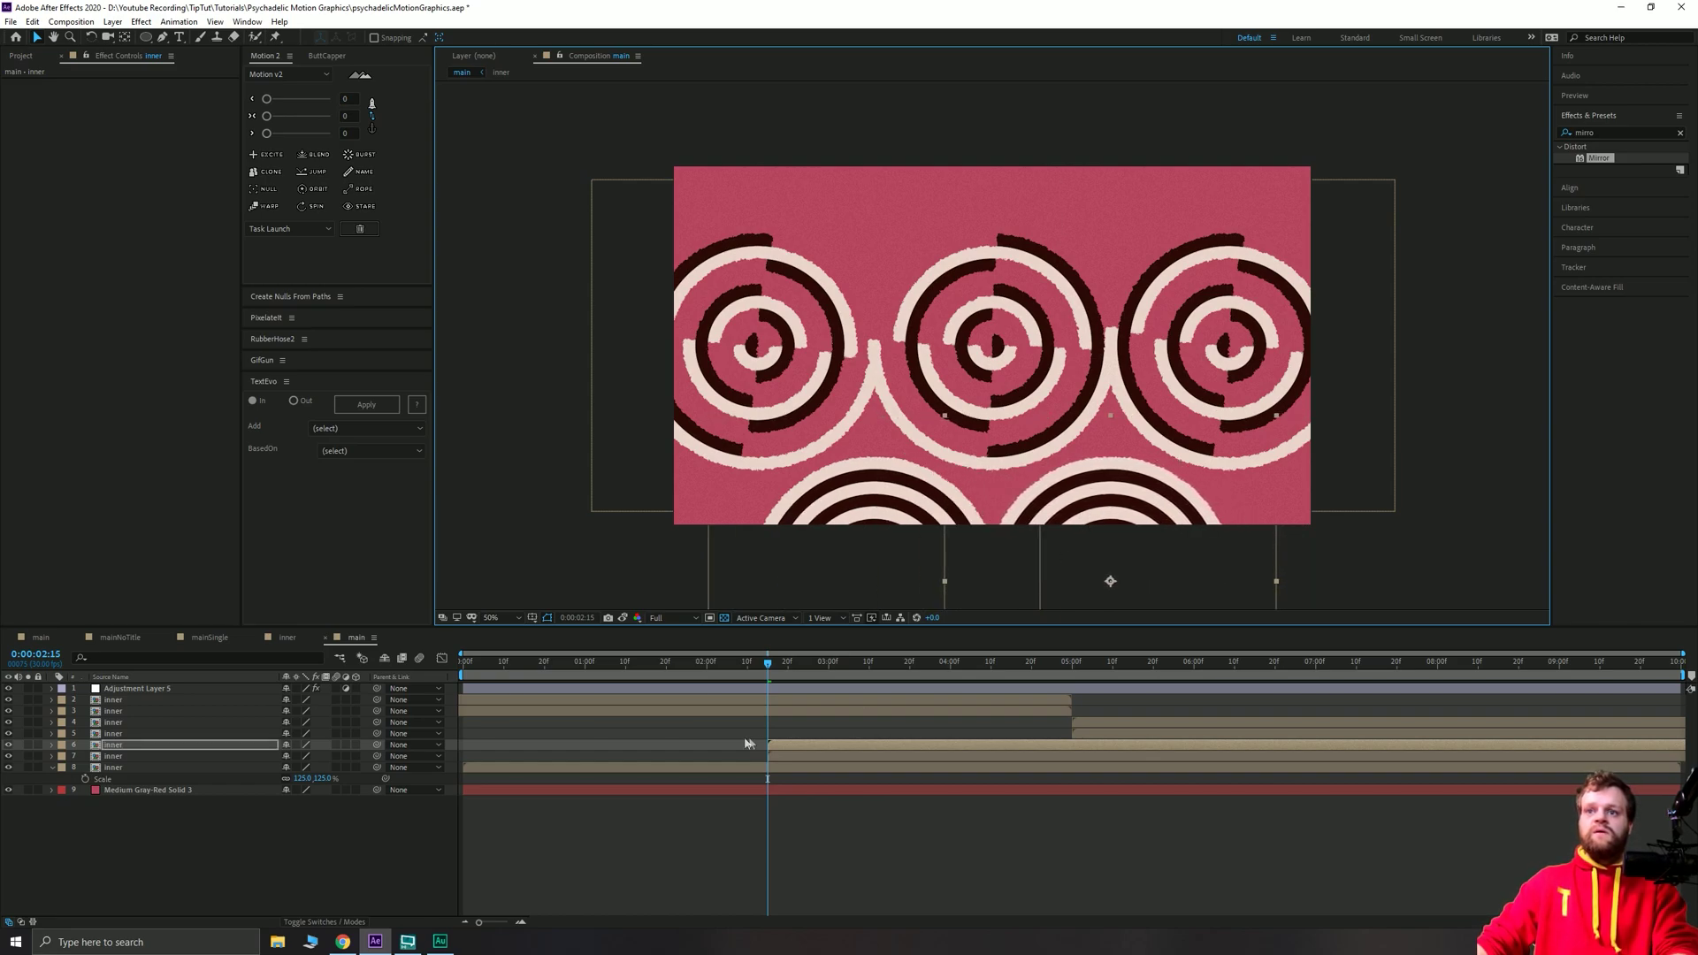
{"action": "left_click", "coordinate": [808, 756], "text": "shift"}
{"action": "key", "text": "ctrl+d"}
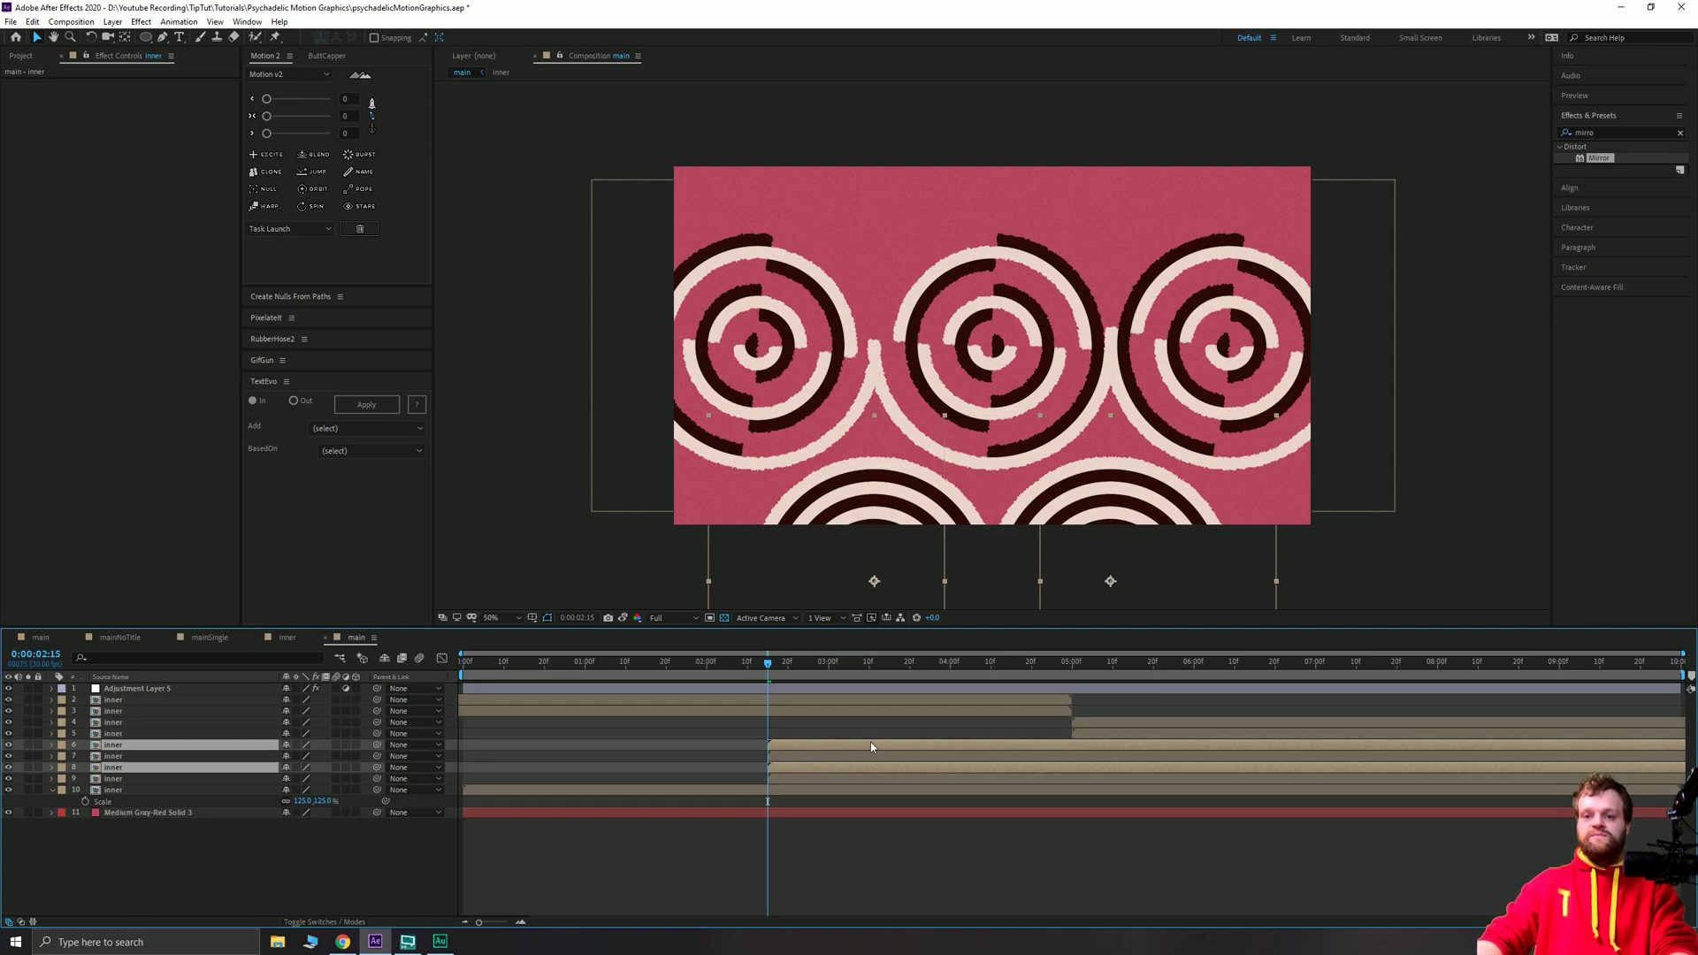
{"action": "left_click_drag", "start_coordinate": [1357, 775], "coordinate": [440, 775]}
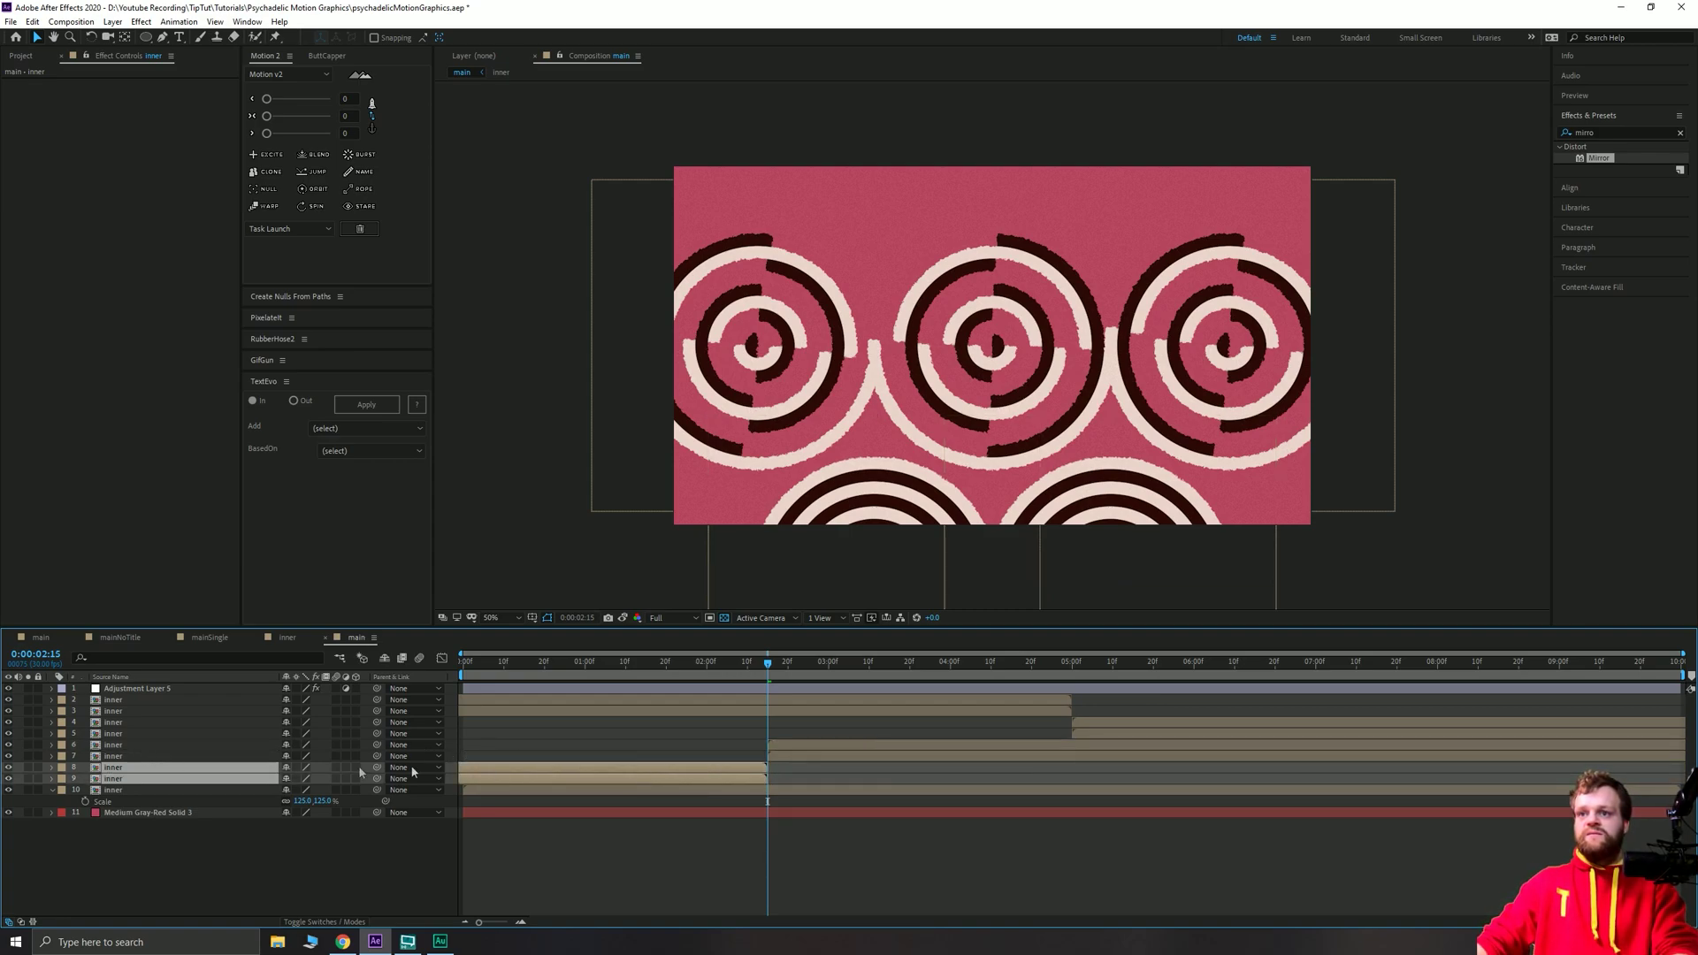
Pre-compose the four bottom-row circle layers as bot and duplicate the bot layer.
{"action": "left_click", "coordinate": [160, 828]}
{"action": "left_click", "coordinate": [117, 779]}
{"action": "left_click", "coordinate": [115, 766]}
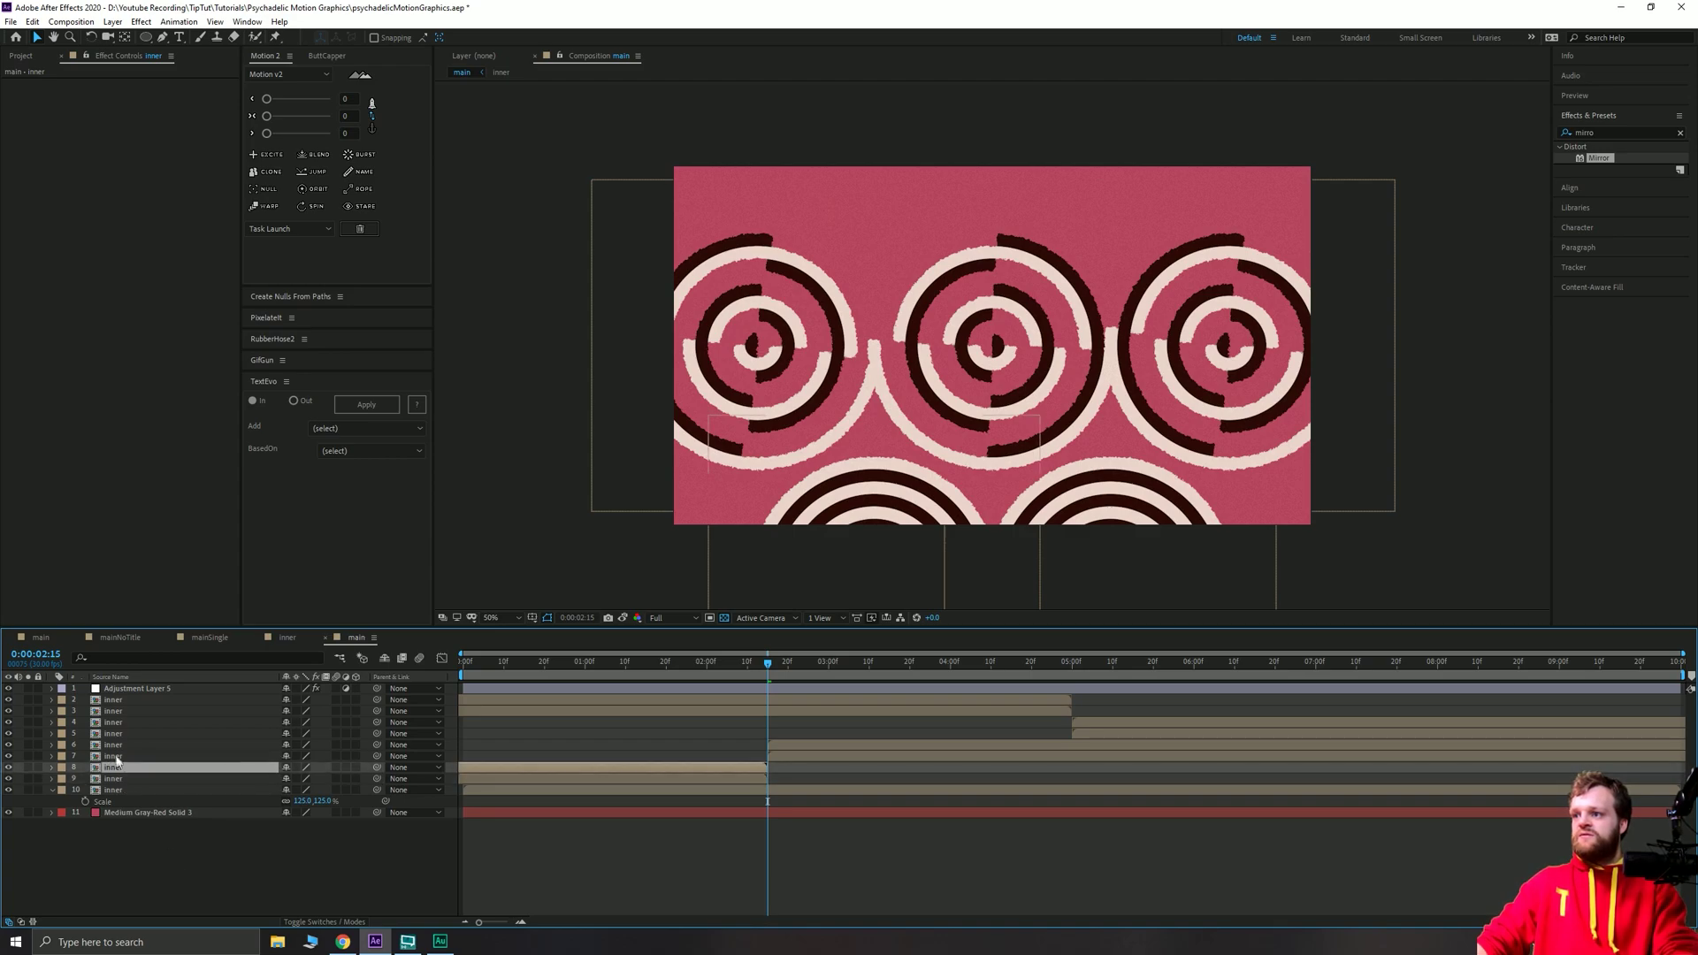
{"action": "left_click", "coordinate": [113, 746]}
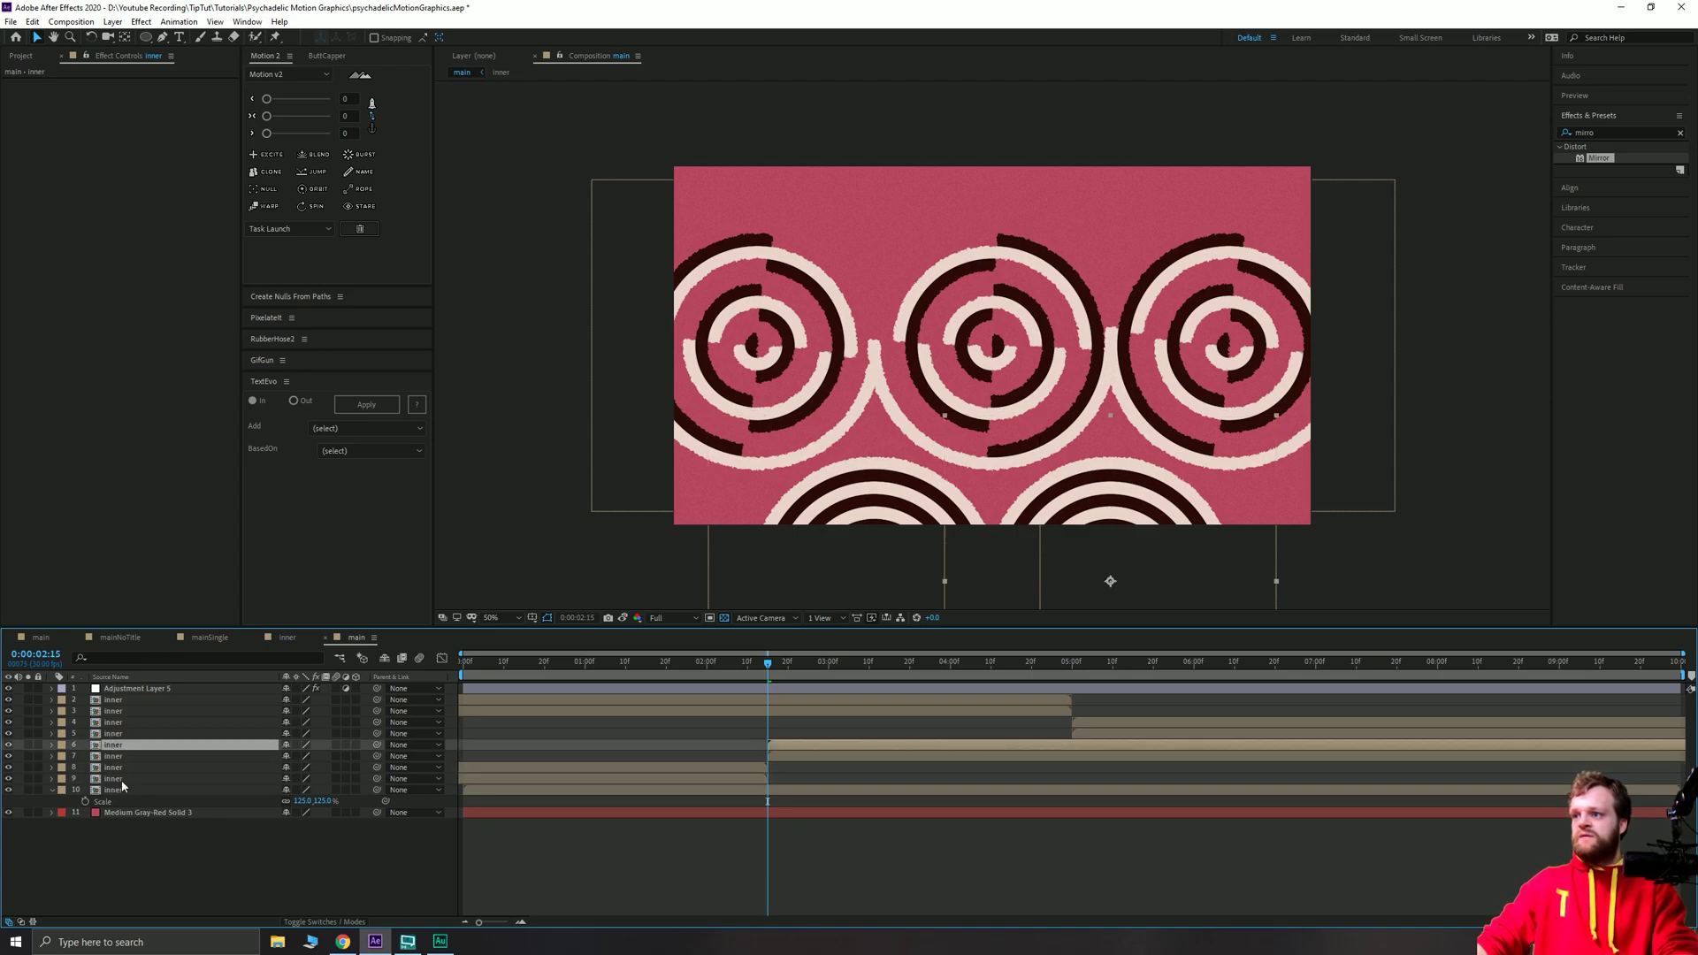
{"action": "left_click", "coordinate": [120, 787], "text": "shift"}
{"action": "key", "text": "F2"}
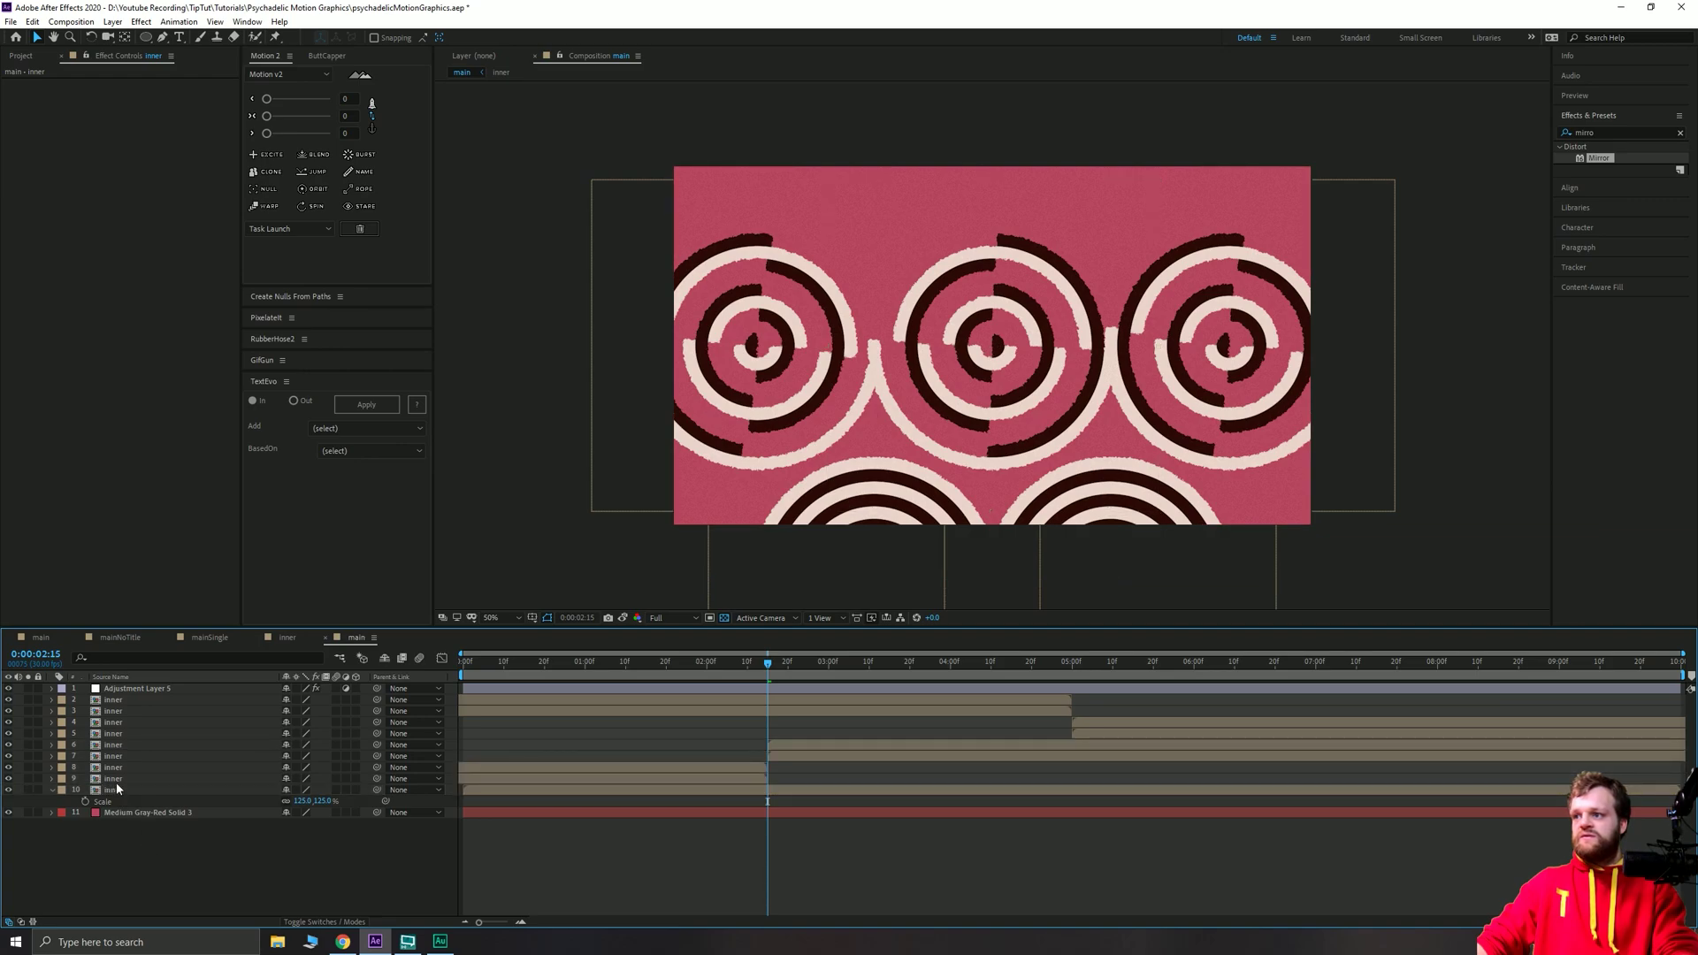
{"action": "left_click", "coordinate": [115, 779]}
{"action": "left_click", "coordinate": [117, 749], "text": "shift"}
{"action": "right_click", "coordinate": [125, 762]}
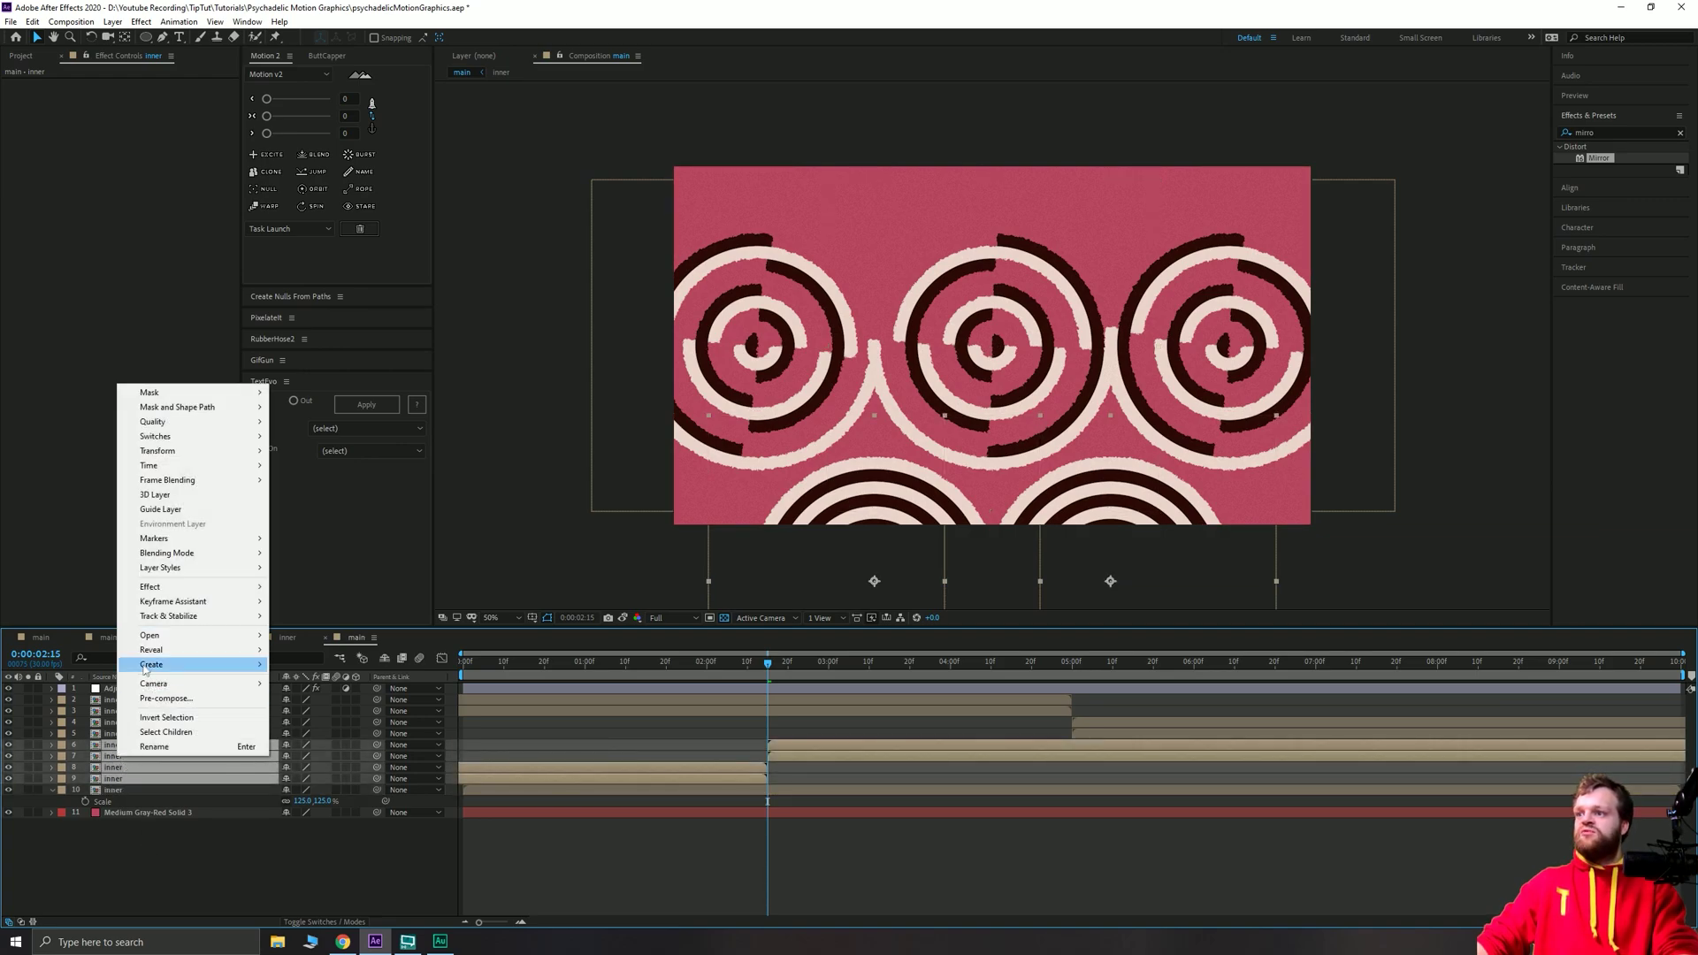
{"action": "left_click", "coordinate": [150, 696]}
{"action": "type", "text": "bot"}
{"action": "key", "text": "Return"}
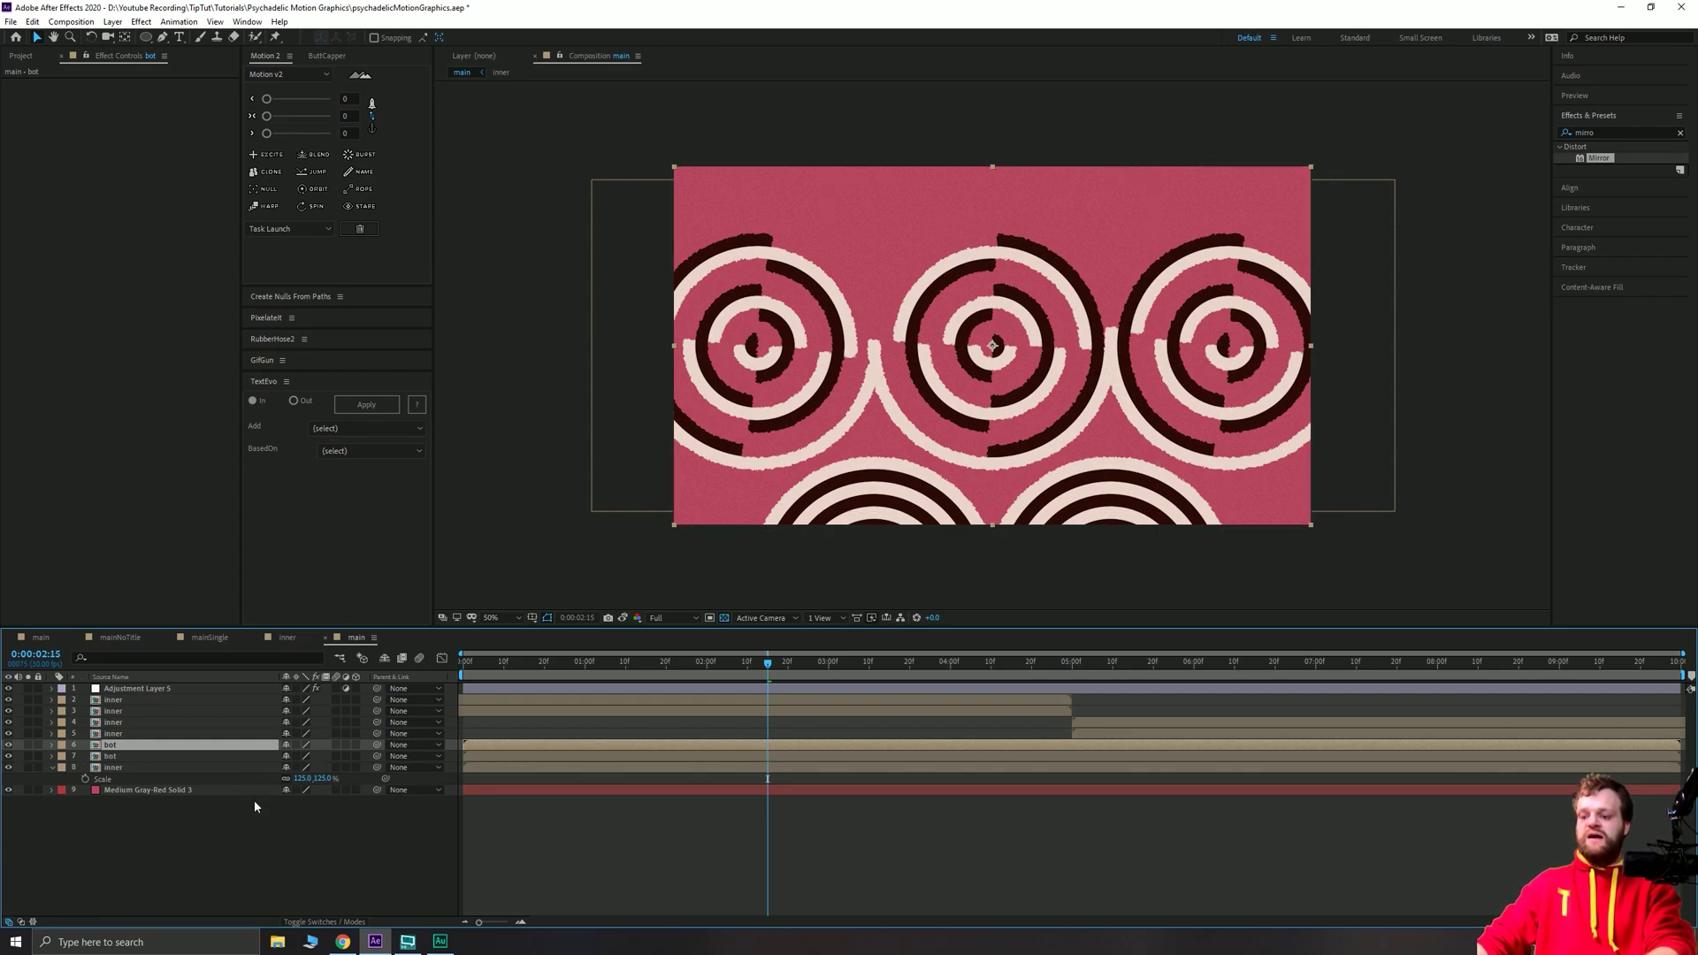
Set the upper bot layer's rotation to 180° to form the top row and preview the animation from the start.
{"action": "key", "text": "r"}
{"action": "left_click", "coordinate": [299, 756]}
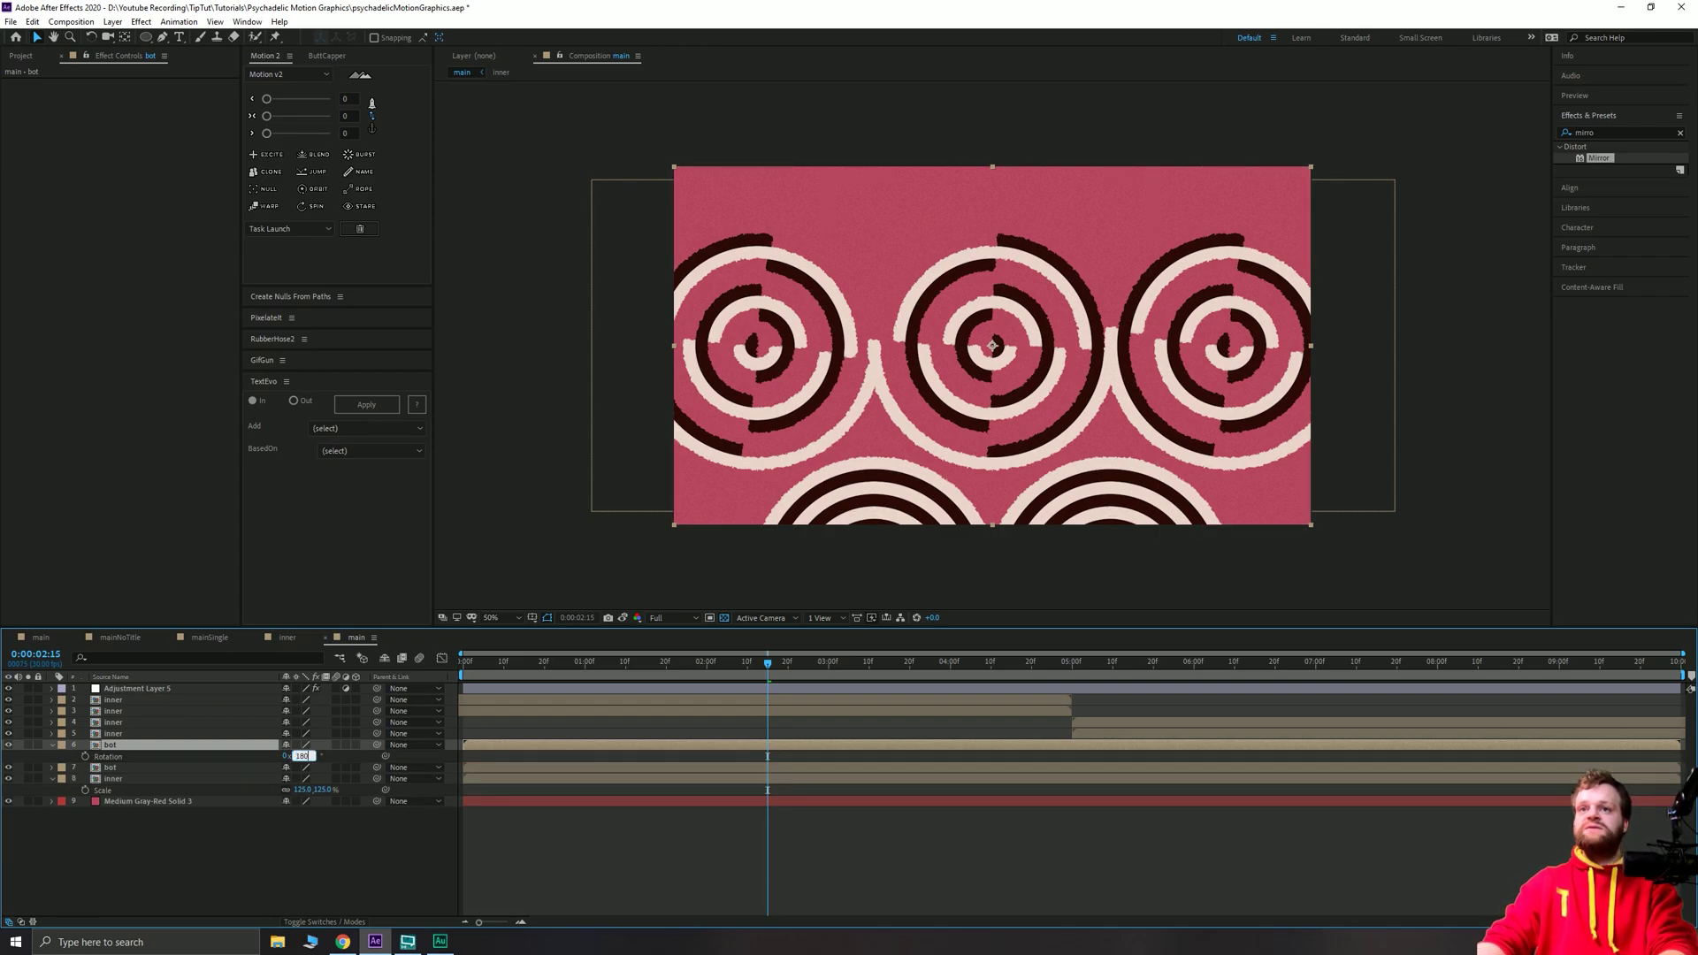
{"action": "type", "text": "180"}
{"action": "key", "text": "Return"}
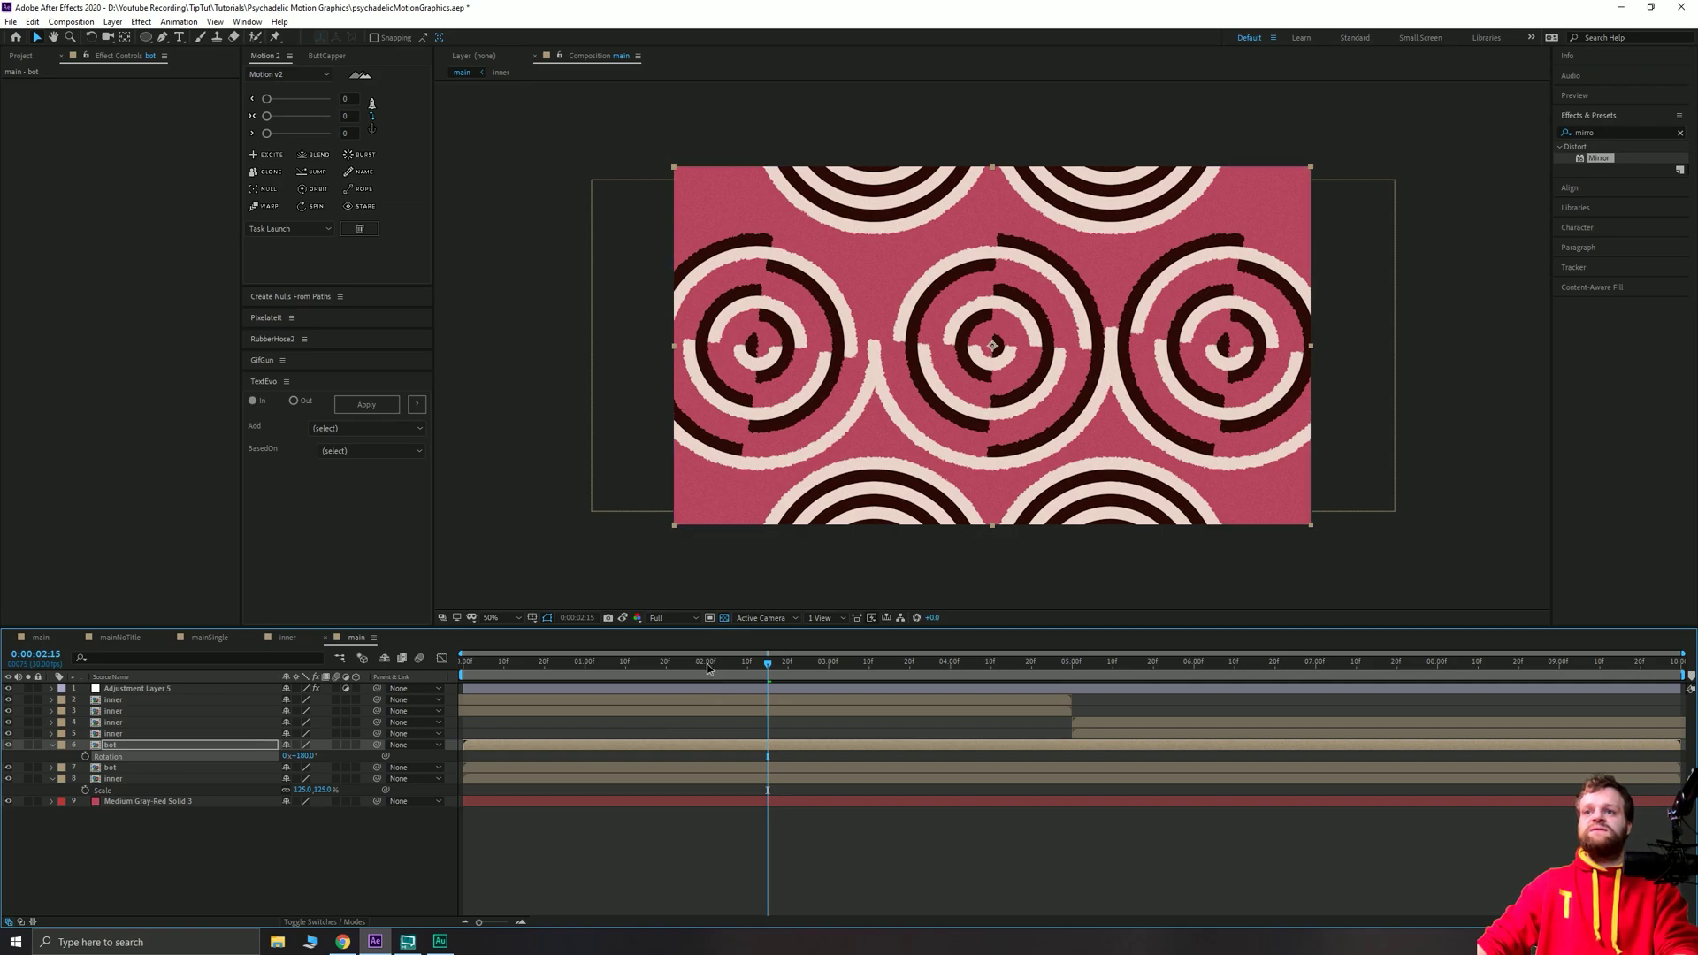
{"action": "key", "text": "Home"}
{"action": "key", "text": "space"}
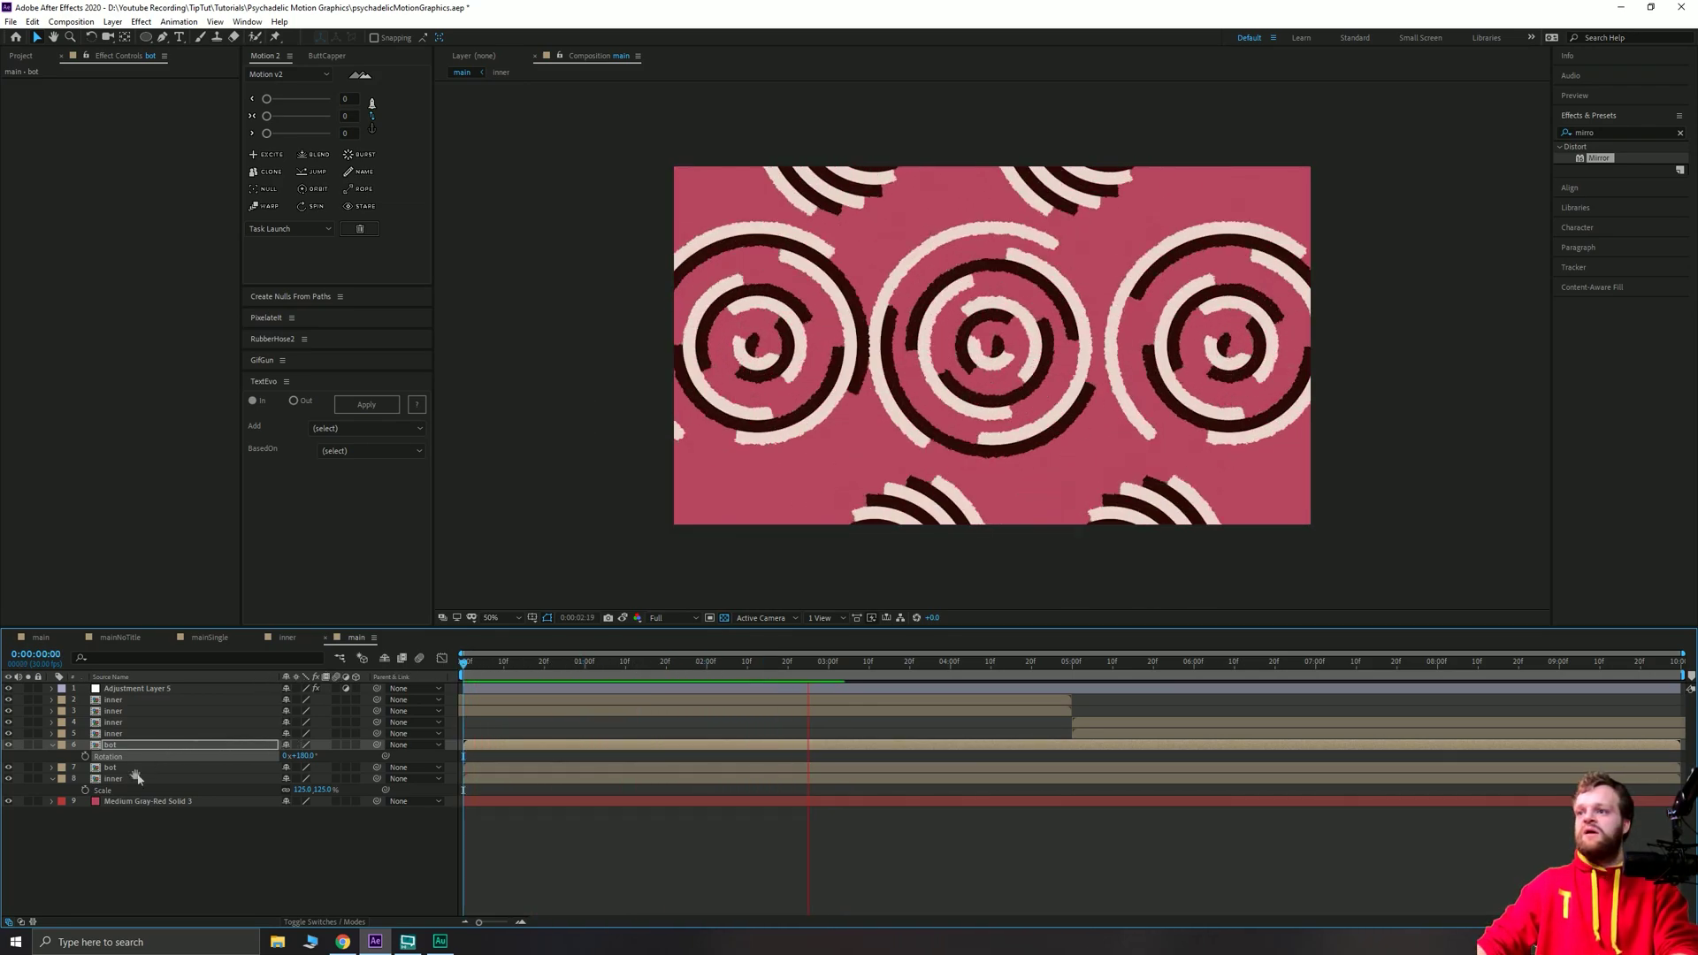
Open the bot composition, nudge all four circle layers upwards, and return to the new main composition to preview the tighter pattern.
{"action": "left_click", "coordinate": [119, 747]}
{"action": "key", "text": "Return"}
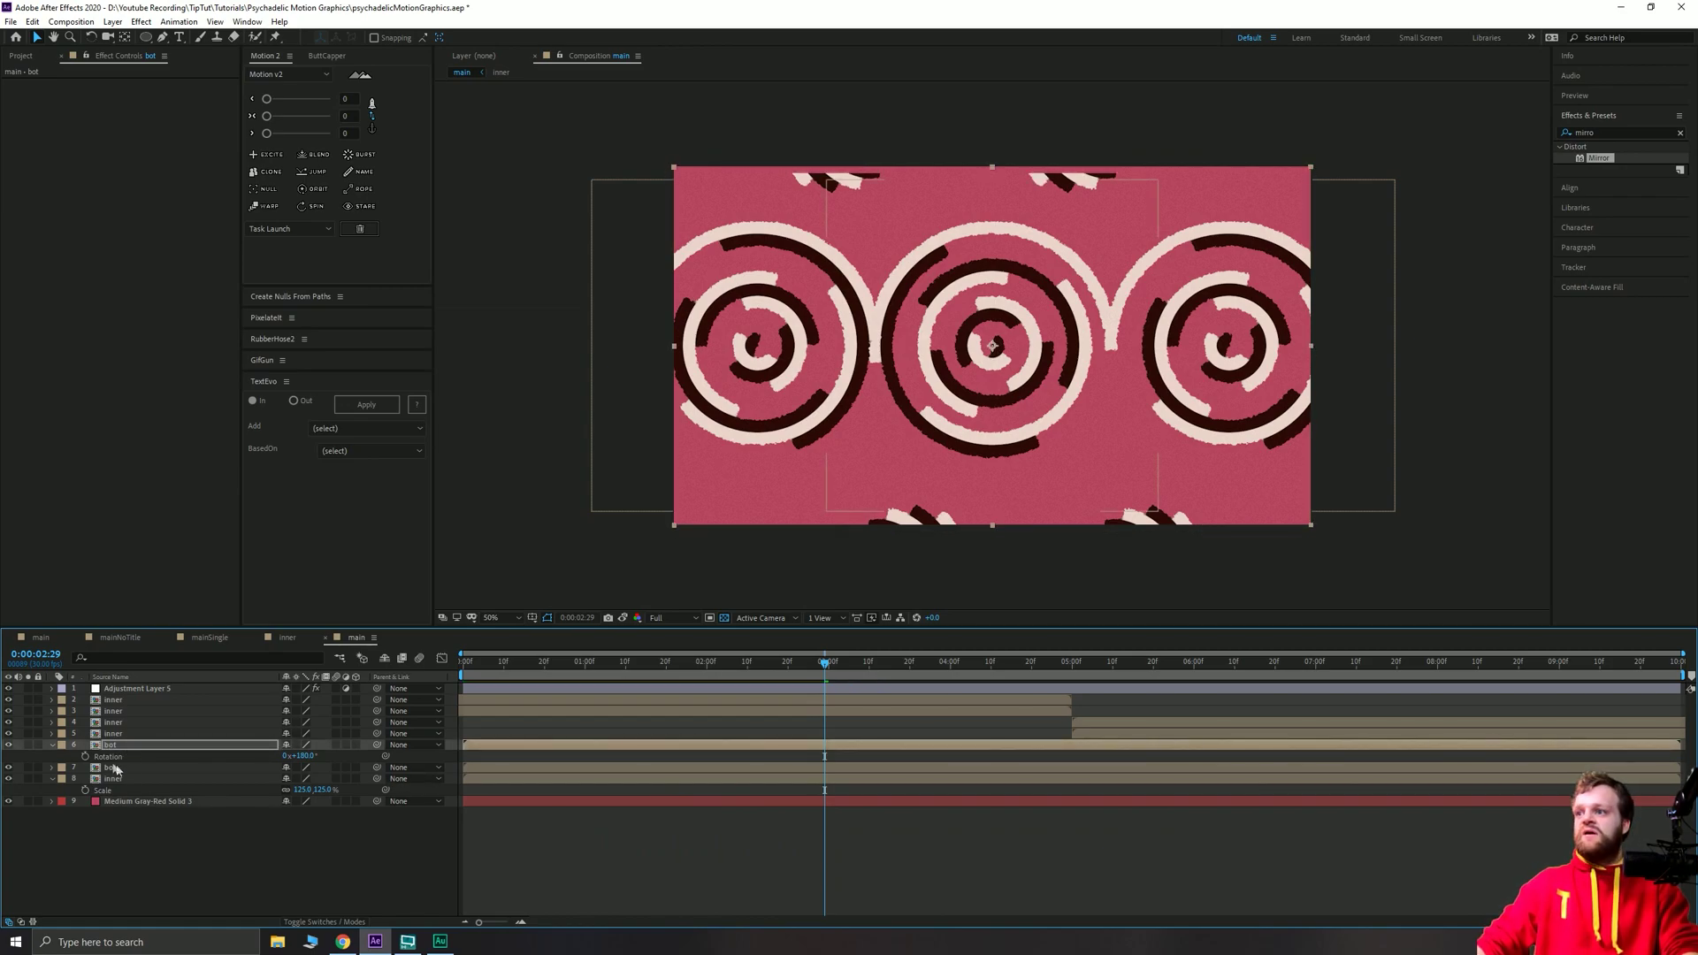
{"action": "double_click", "coordinate": [106, 745]}
{"action": "left_click_drag", "start_coordinate": [119, 775], "coordinate": [111, 684]}
{"action": "key", "text": "shift+Up"}
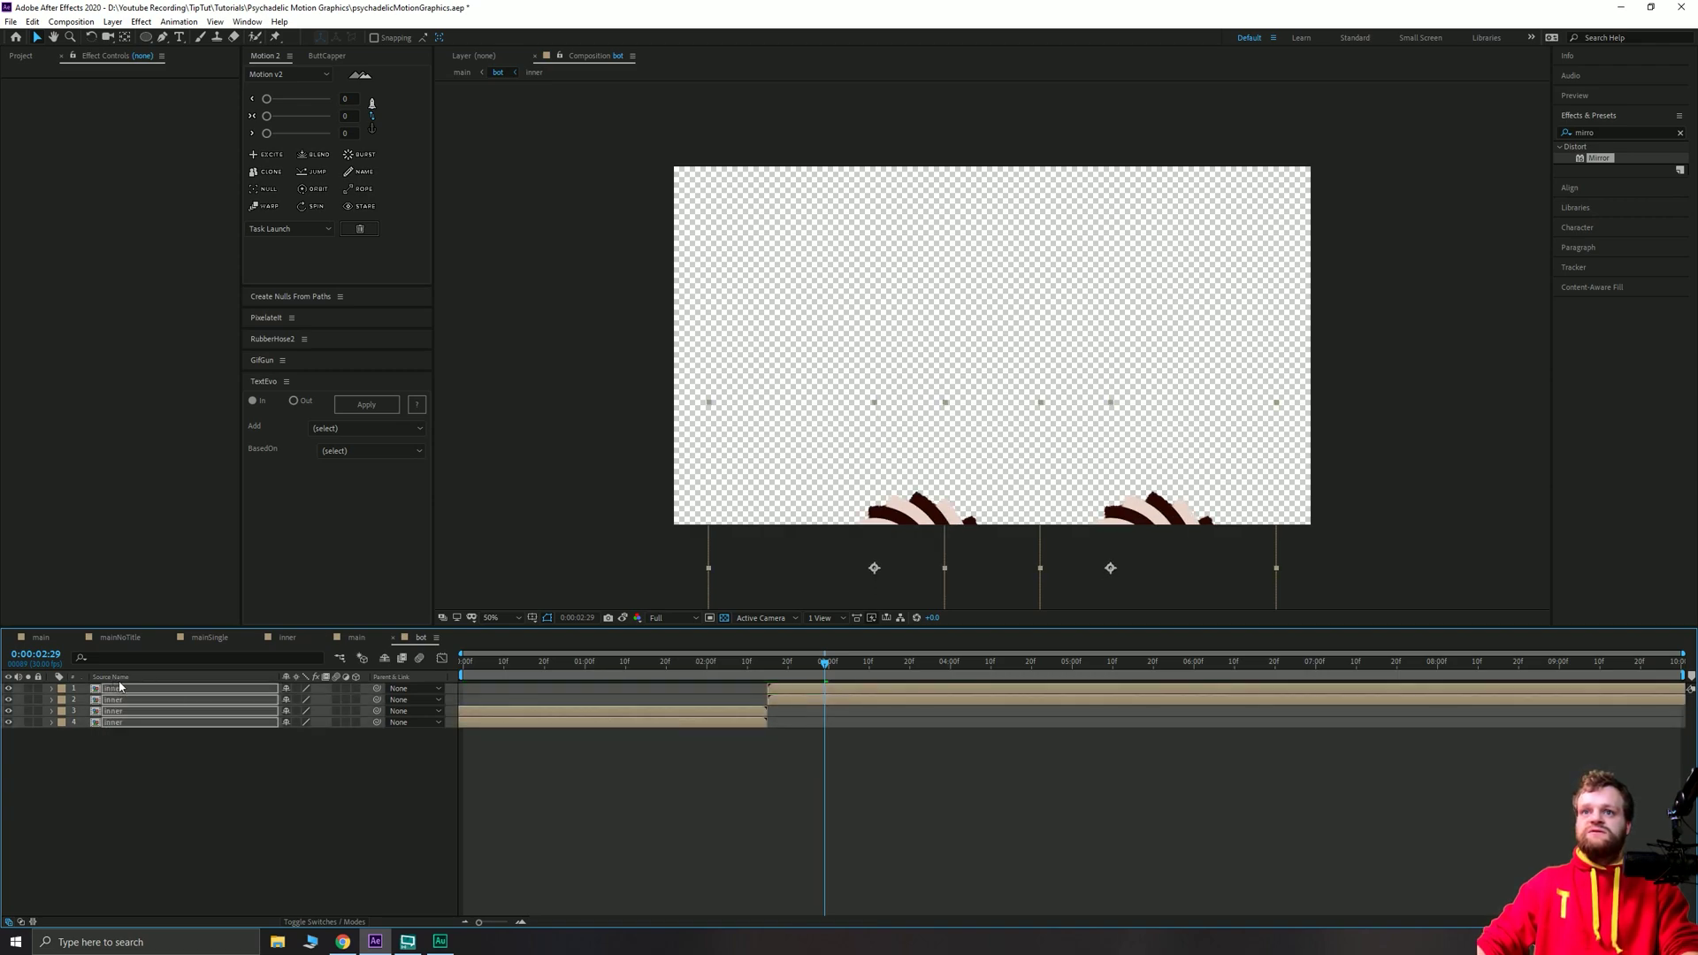
{"action": "key", "text": "shift+Up"}
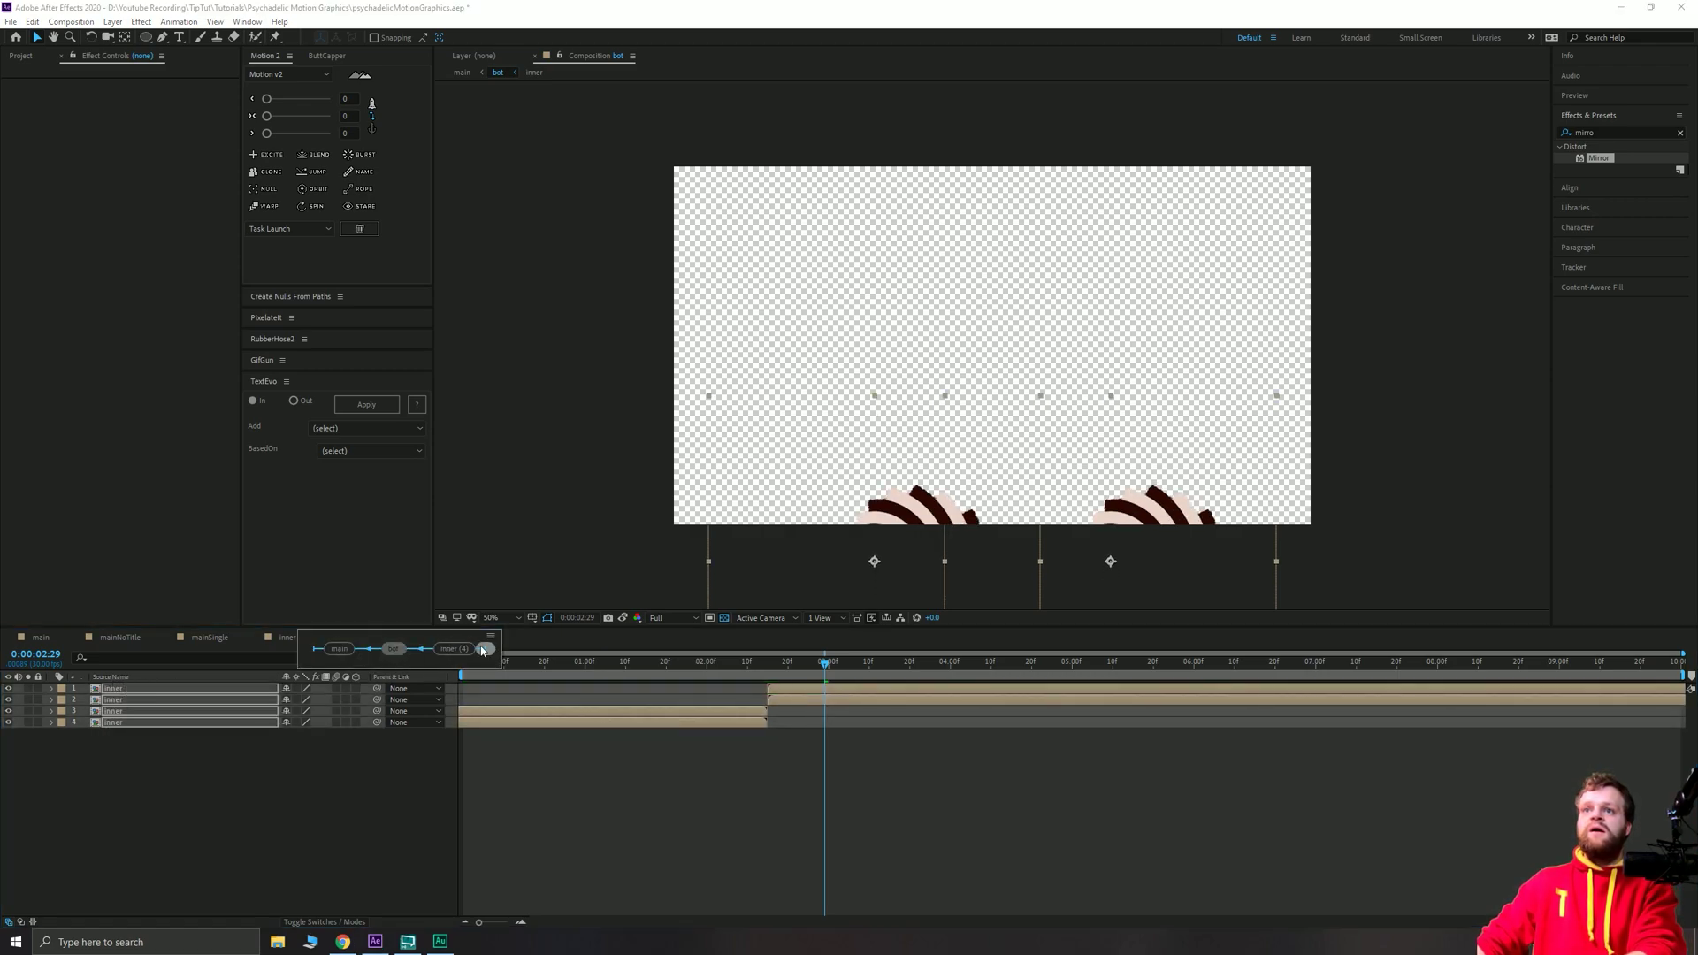
{"action": "left_click", "coordinate": [356, 637]}
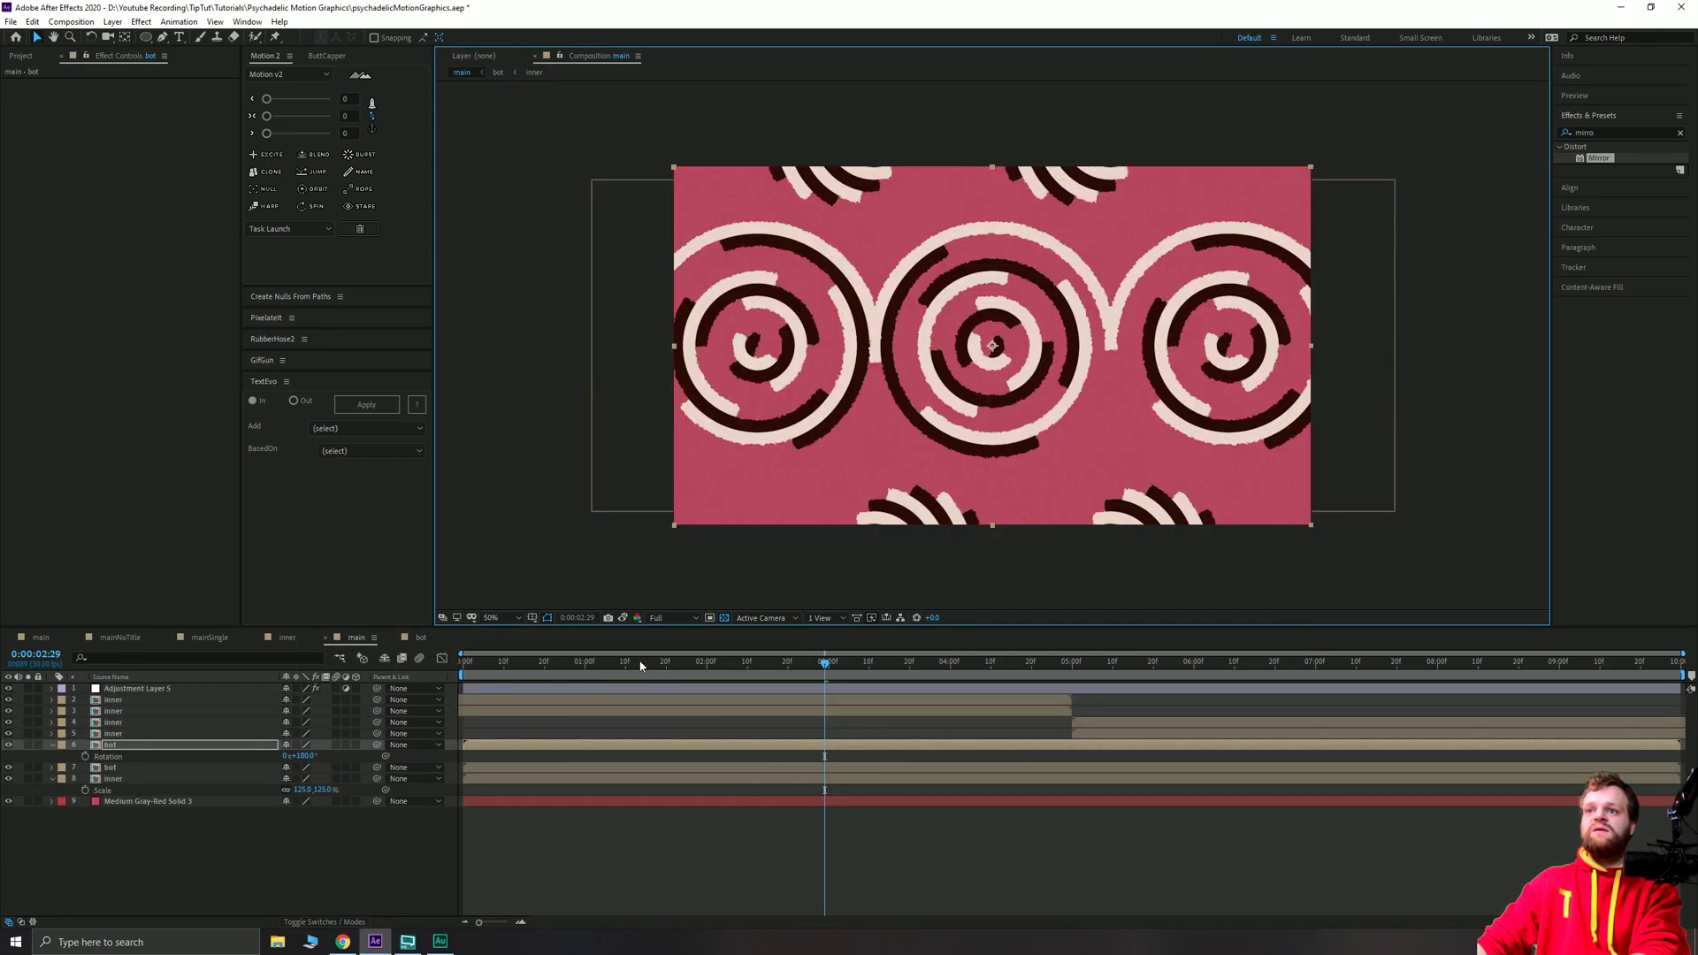
{"action": "key", "text": "space"}
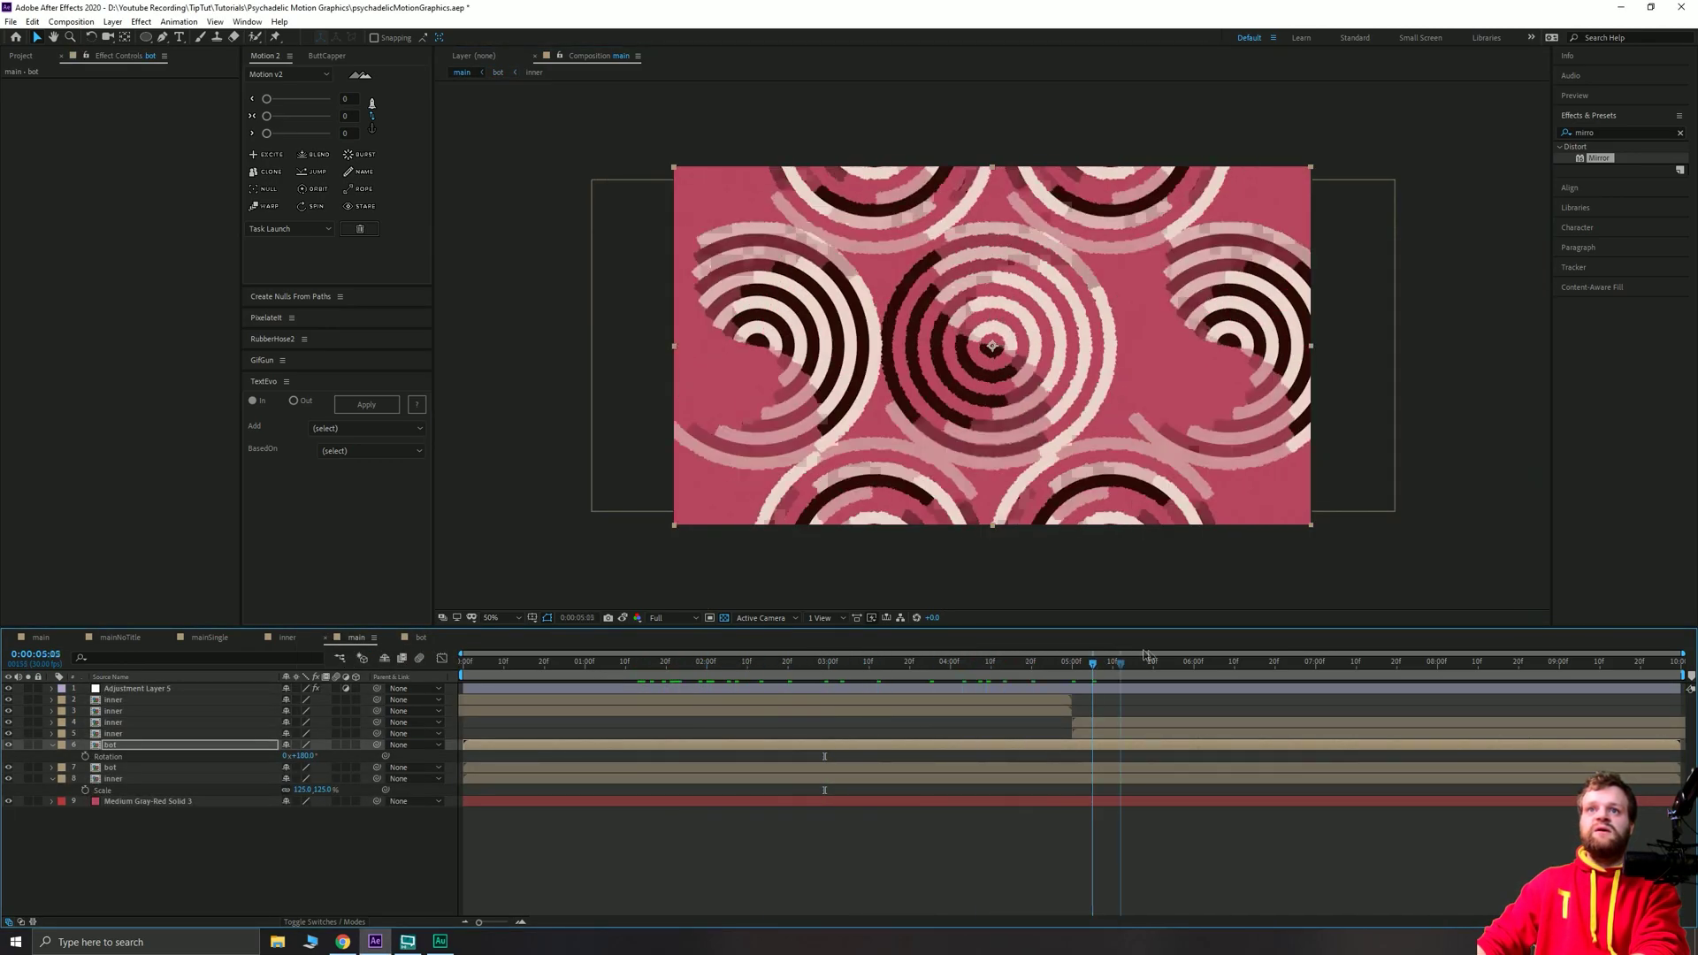
{"action": "key", "text": "space"}
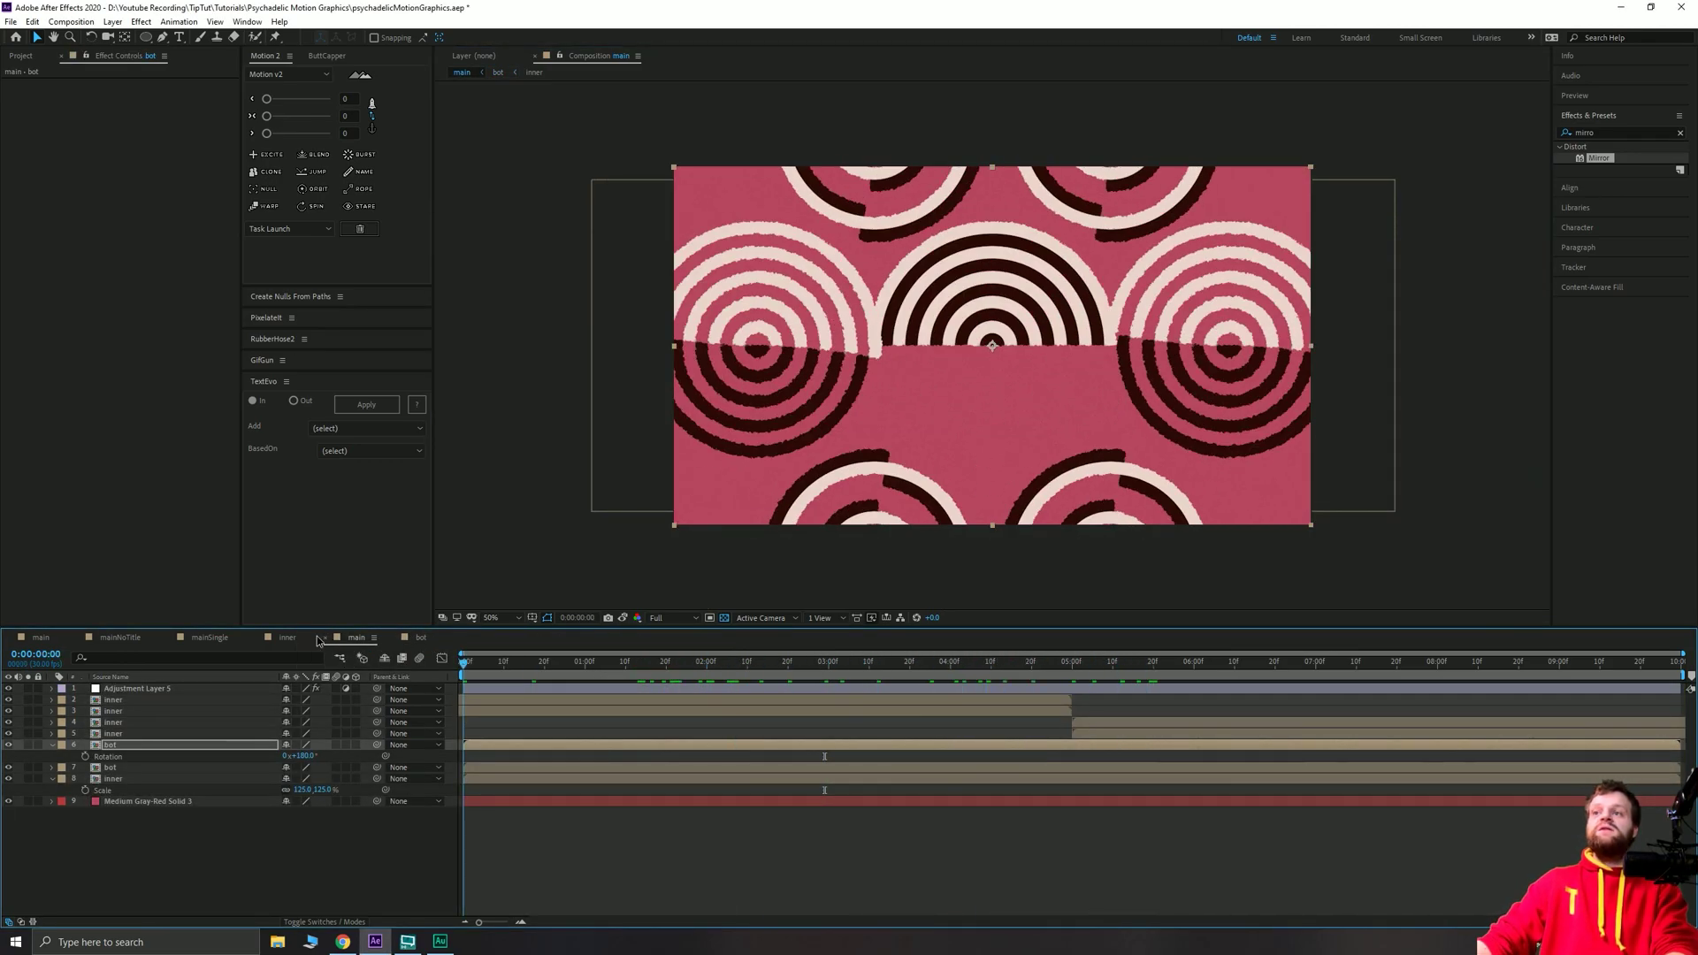
Play the finished mainNoTitle composition and the original titled main composition for reference.
{"action": "left_click", "coordinate": [121, 636]}
{"action": "key", "text": "space"}
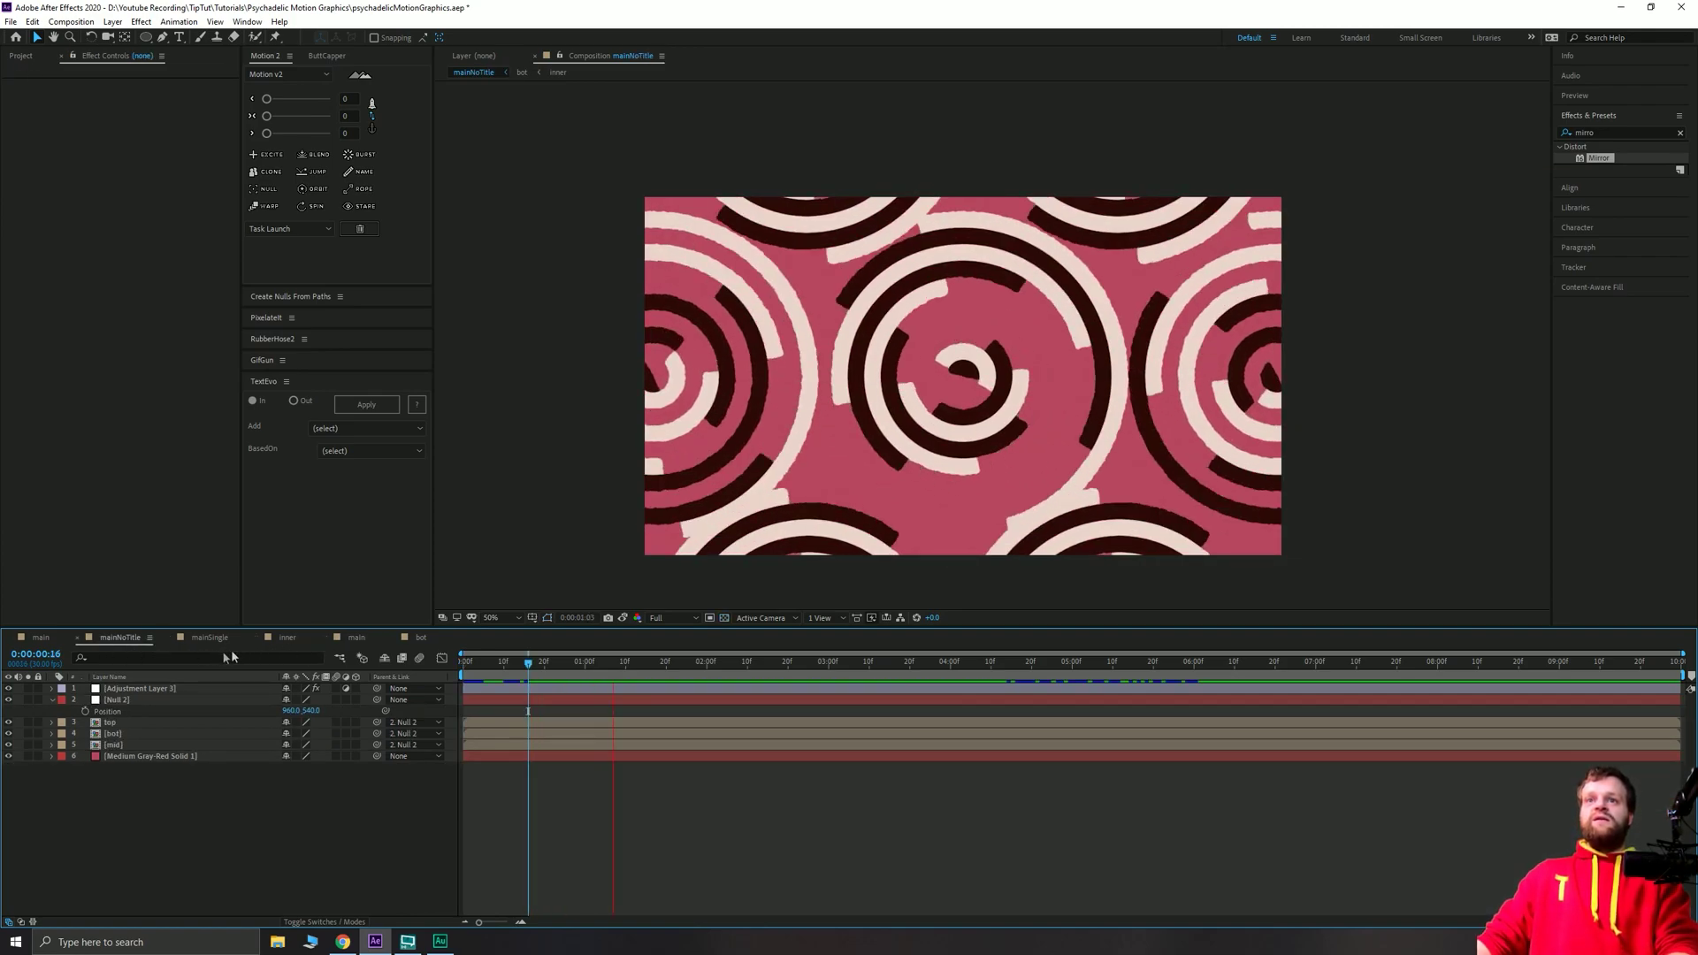
{"action": "left_click", "coordinate": [41, 637]}
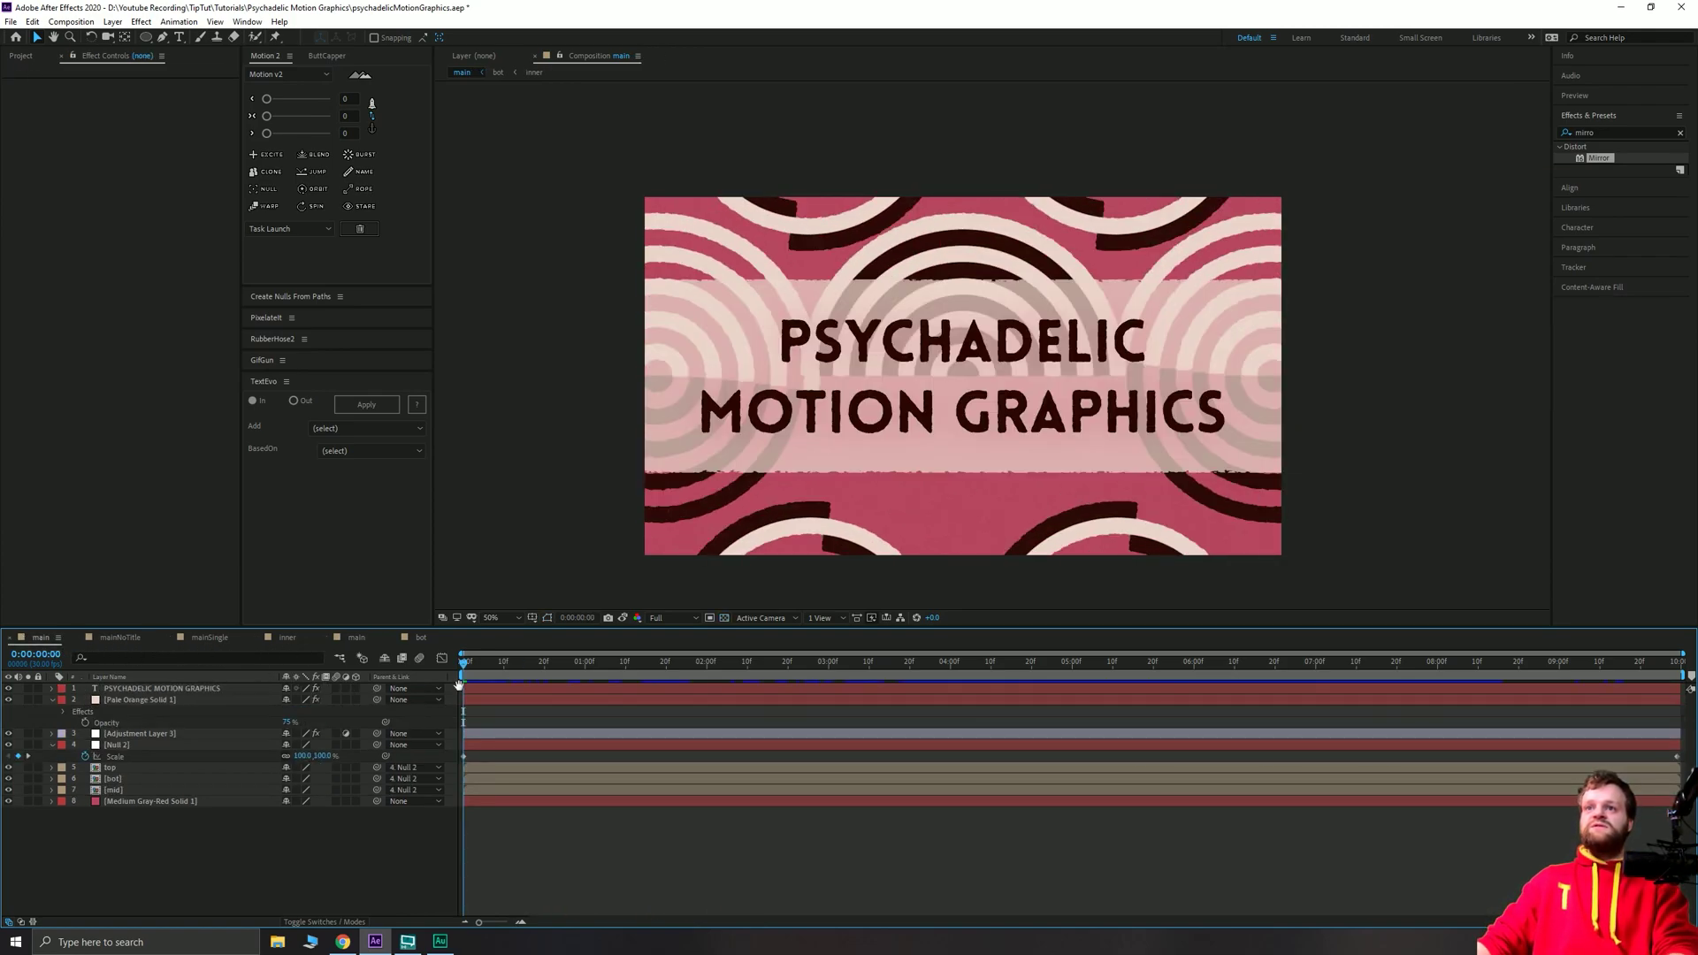
{"action": "key", "text": "space"}
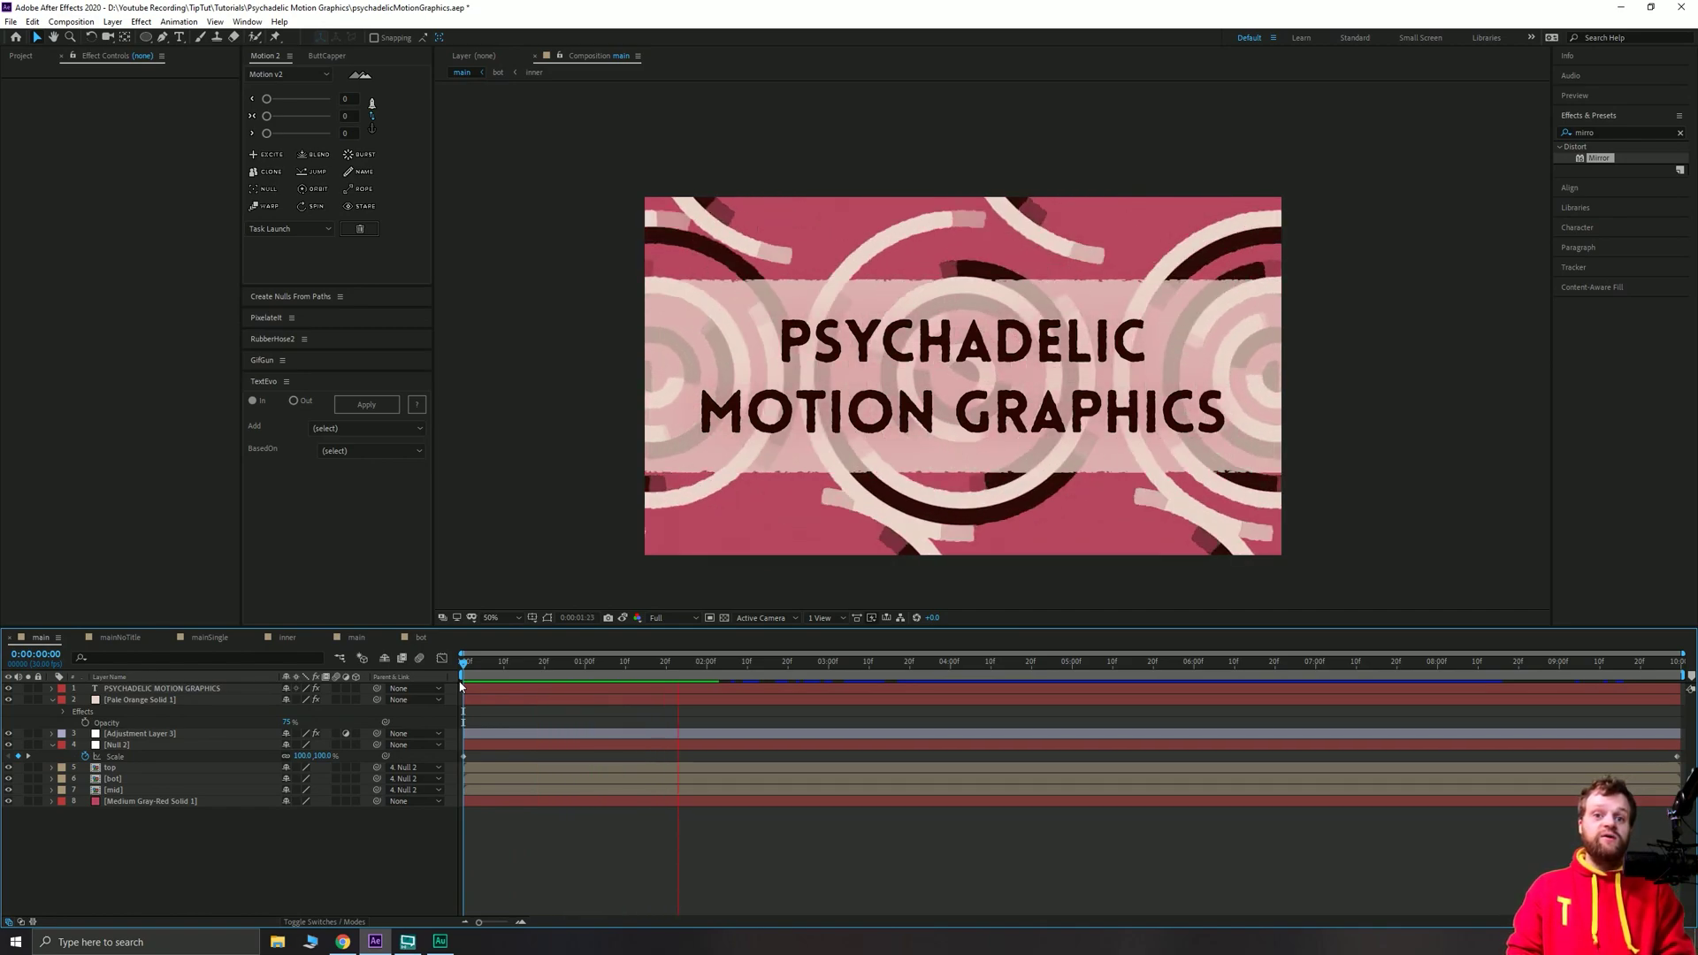